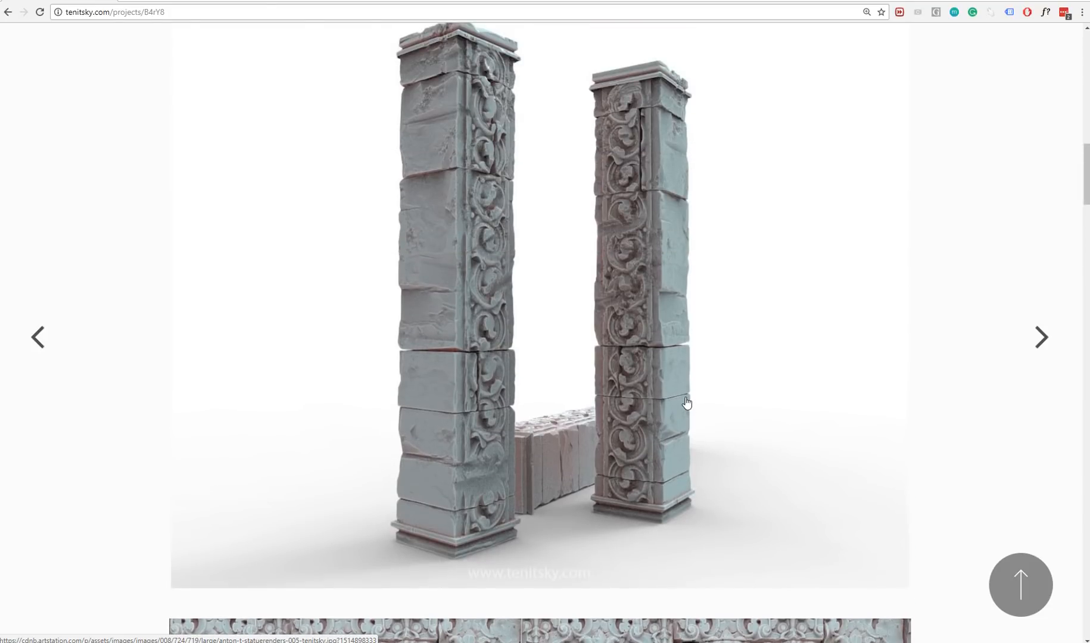
Look through the pillar, statue wall and tileable ornament renders in the Angkor Wat inspired project.
scroll(681, 406, down, 4)
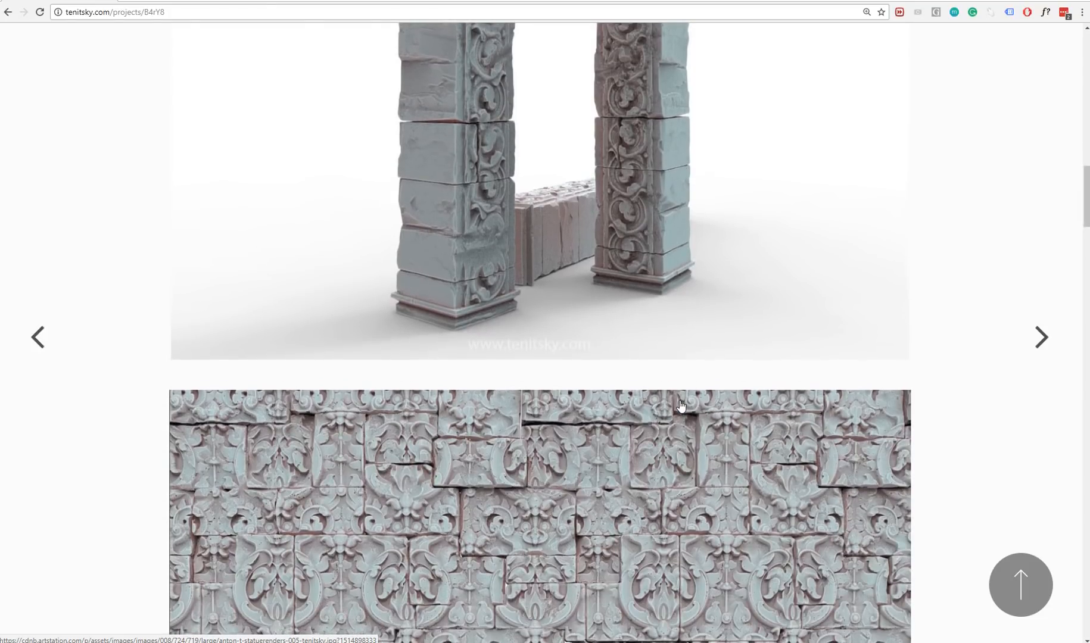
scroll(680, 405, down, 4)
scroll(681, 406, down, 6)
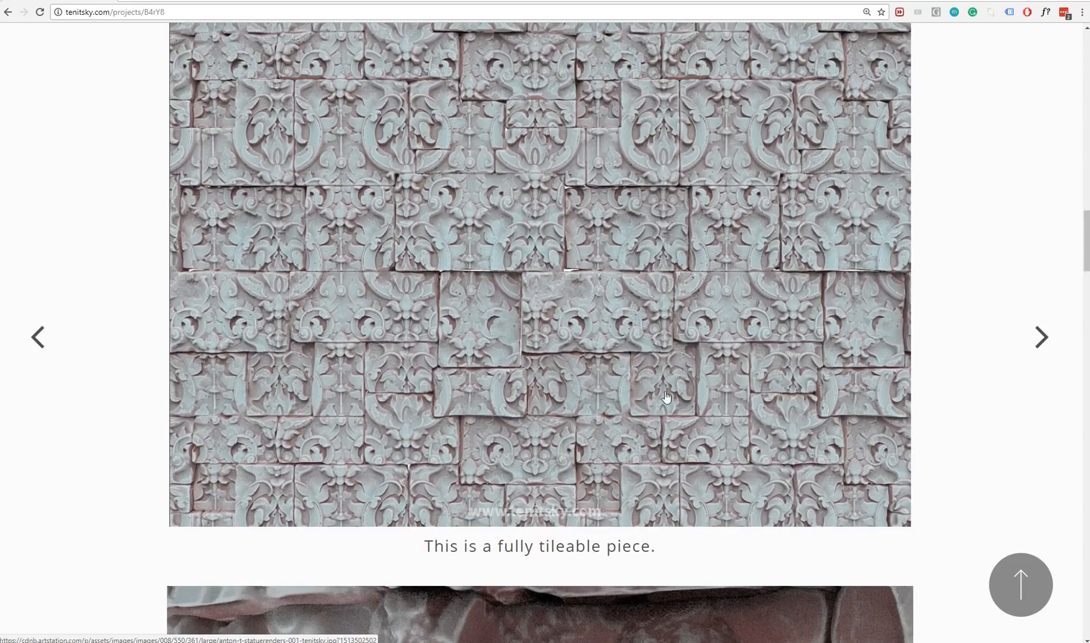
scroll(666, 405, up, 10)
scroll(666, 408, up, 15)
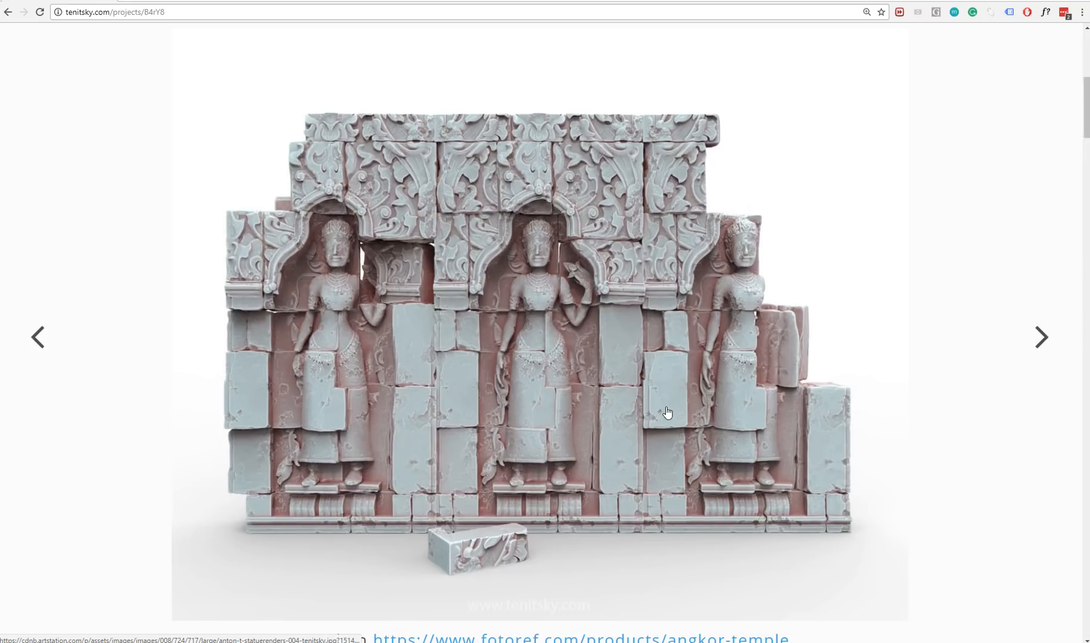
scroll(650, 359, down, 9)
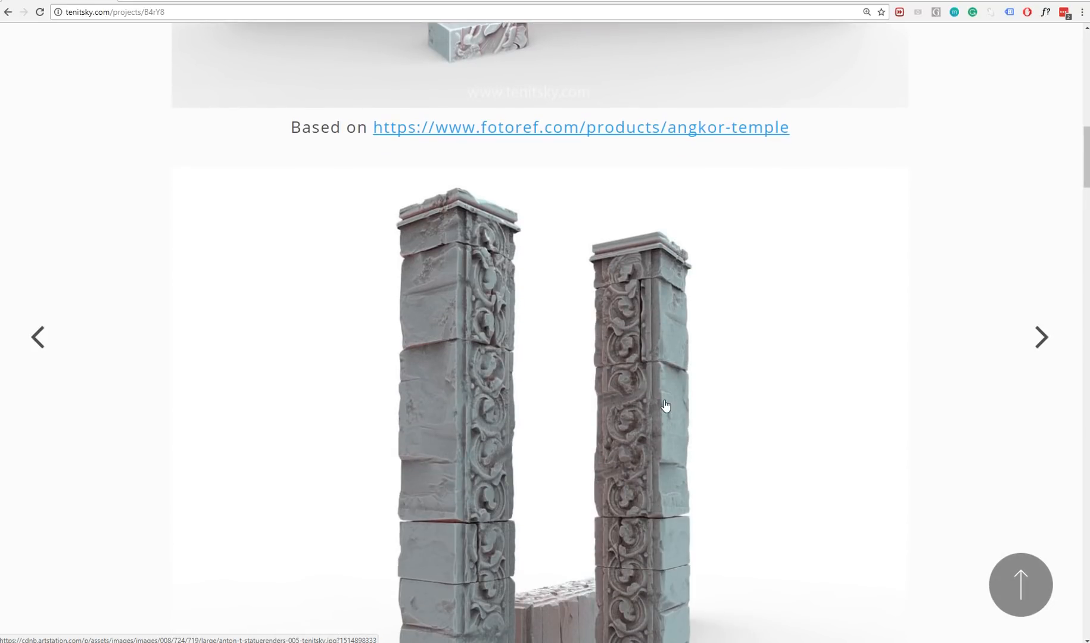
scroll(666, 406, down, 4)
scroll(665, 406, down, 4)
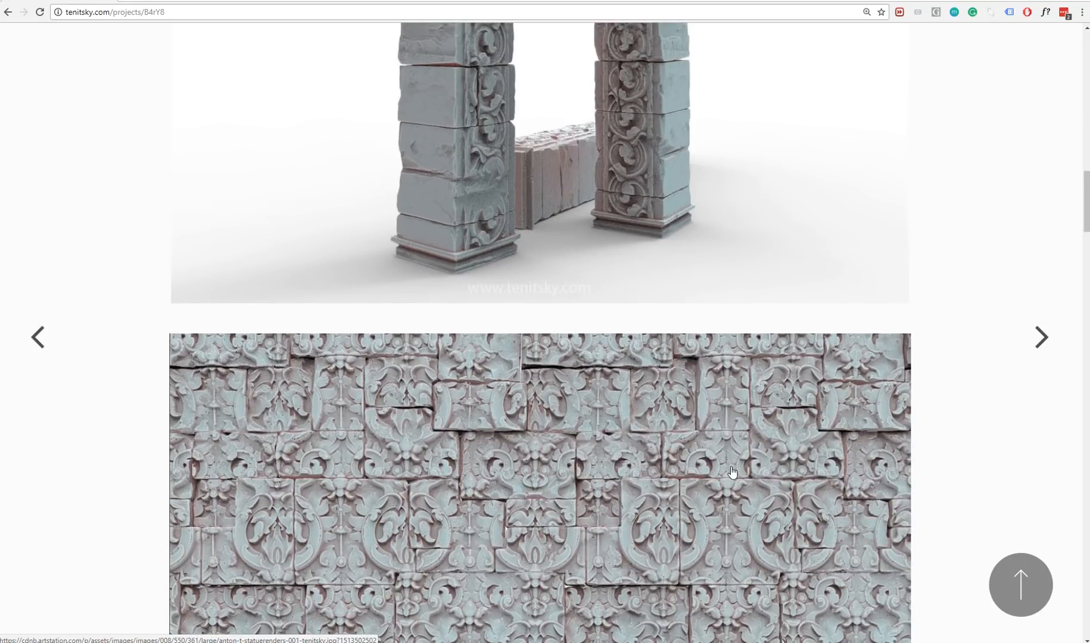
scroll(732, 473, down, 2)
scroll(732, 472, down, 4)
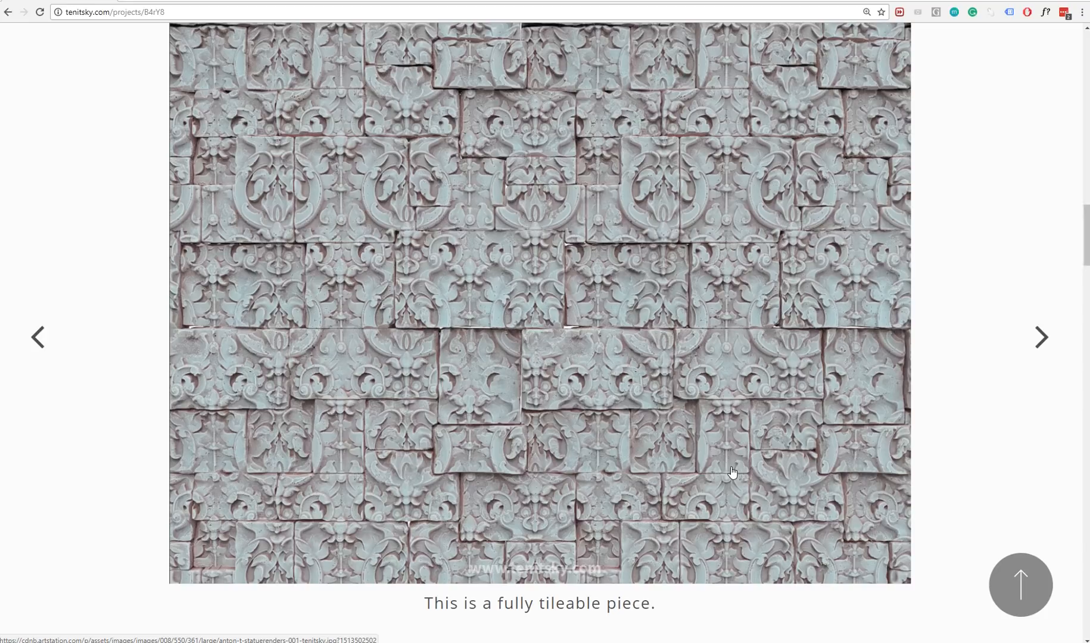
Examine the remaining project images, from the statue close-up and stone wall pieces to the floral pattern models.
scroll(732, 473, down, 9)
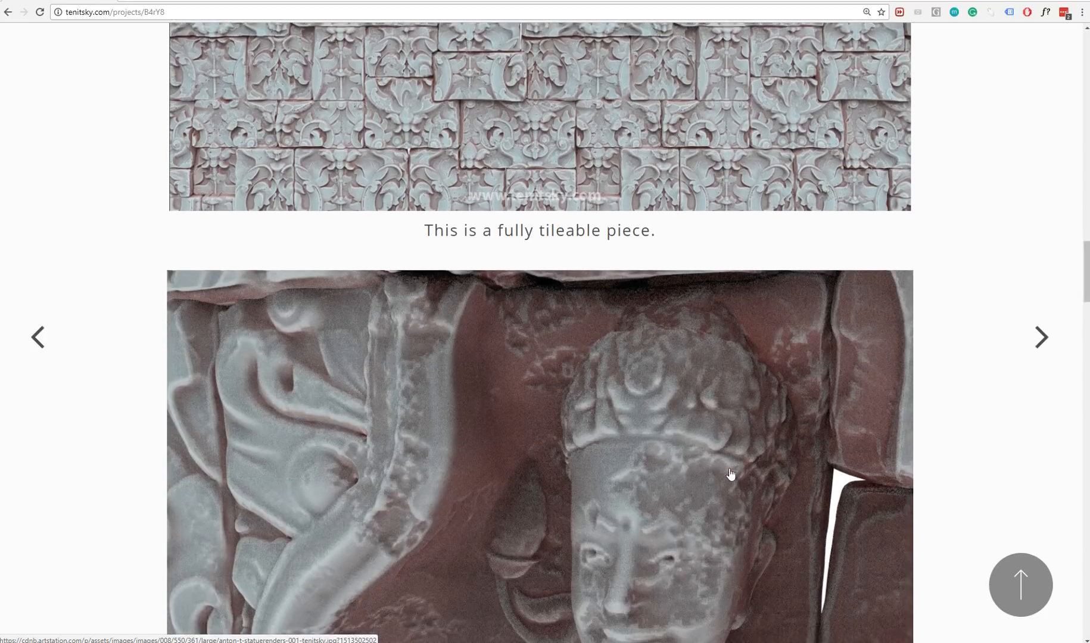
scroll(718, 435, down, 10)
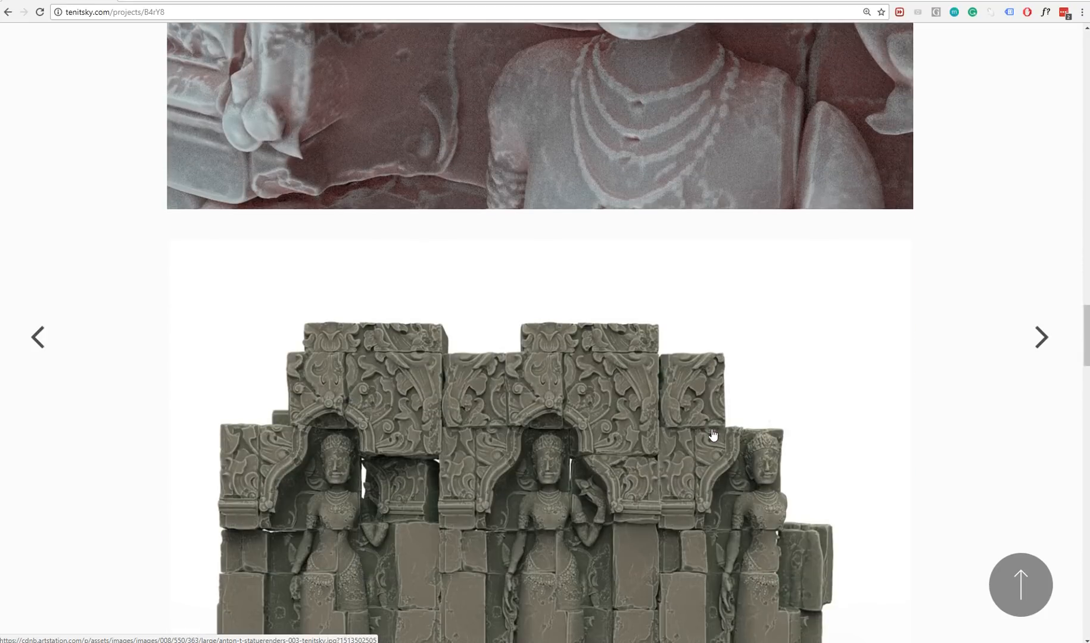
scroll(711, 433, down, 5)
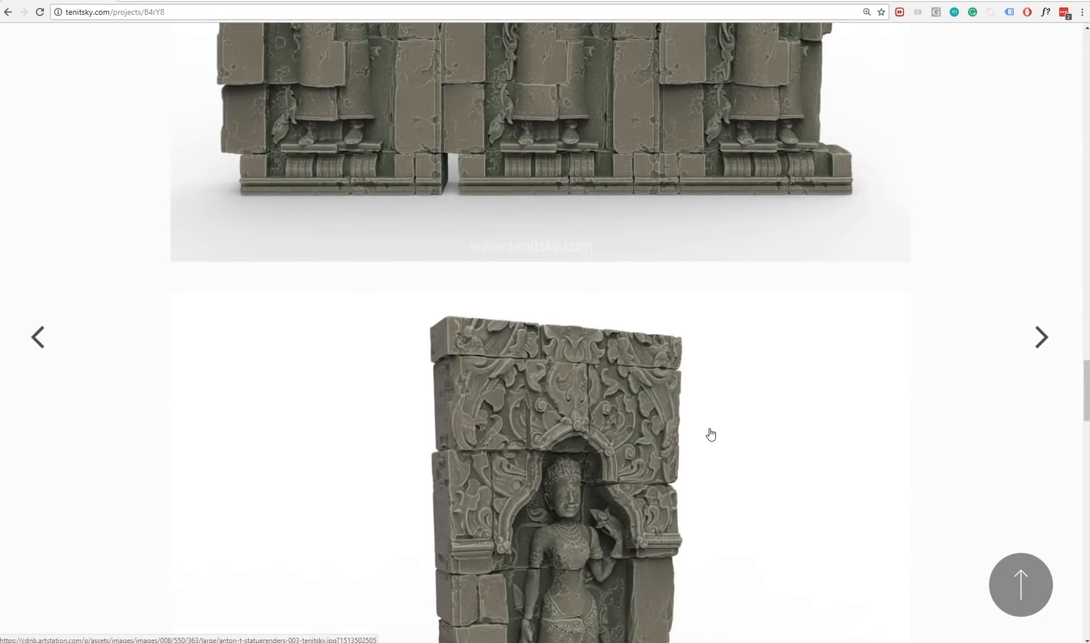
scroll(711, 434, down, 4)
scroll(711, 434, down, 7)
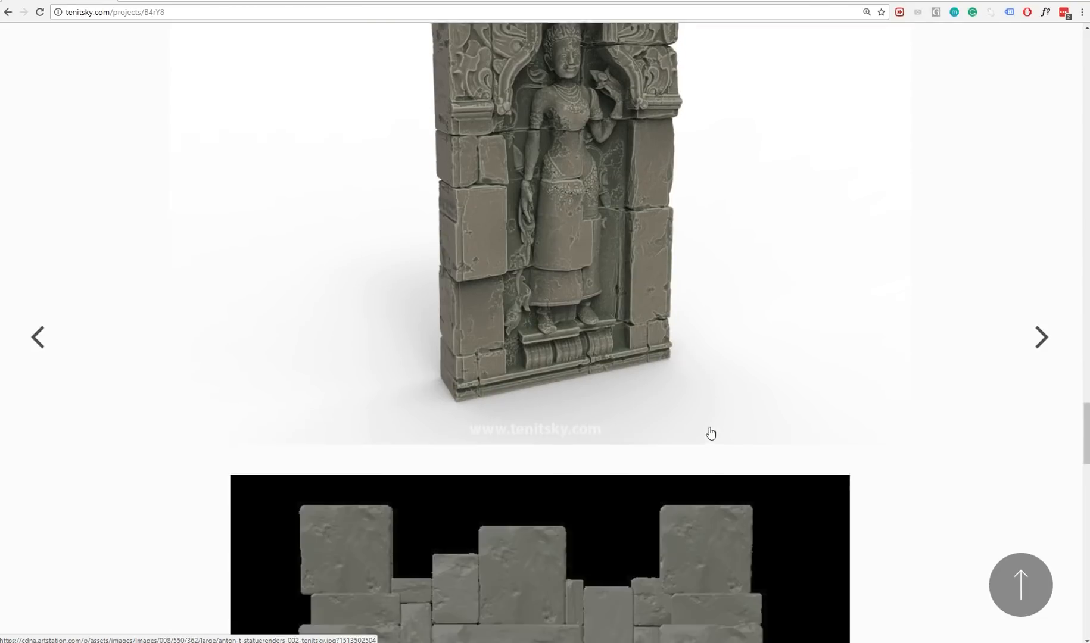
scroll(711, 433, down, 11)
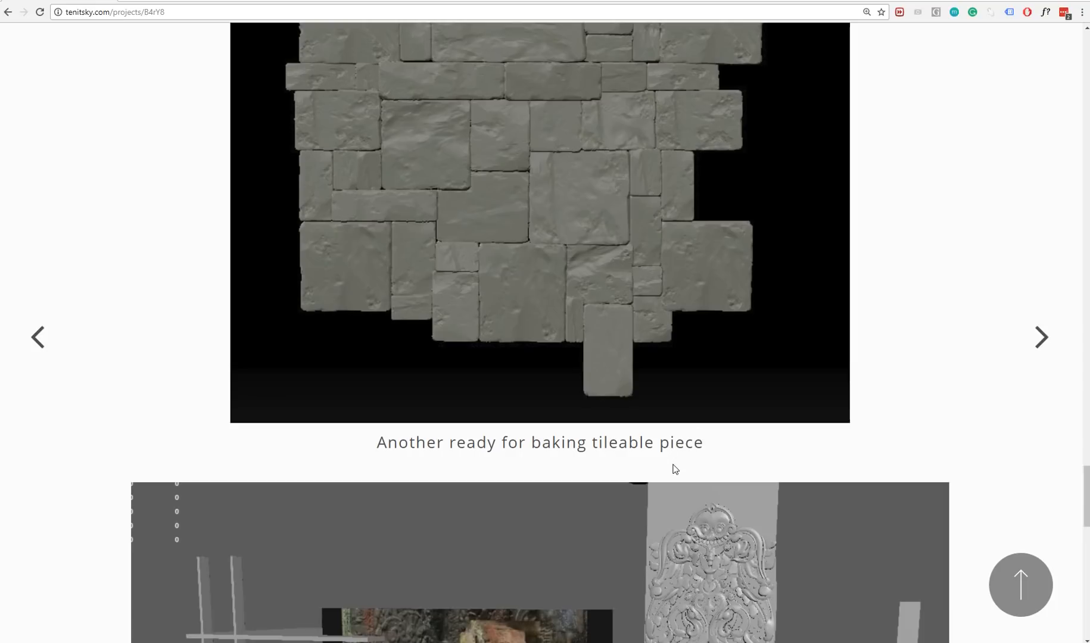
scroll(674, 469, down, 3)
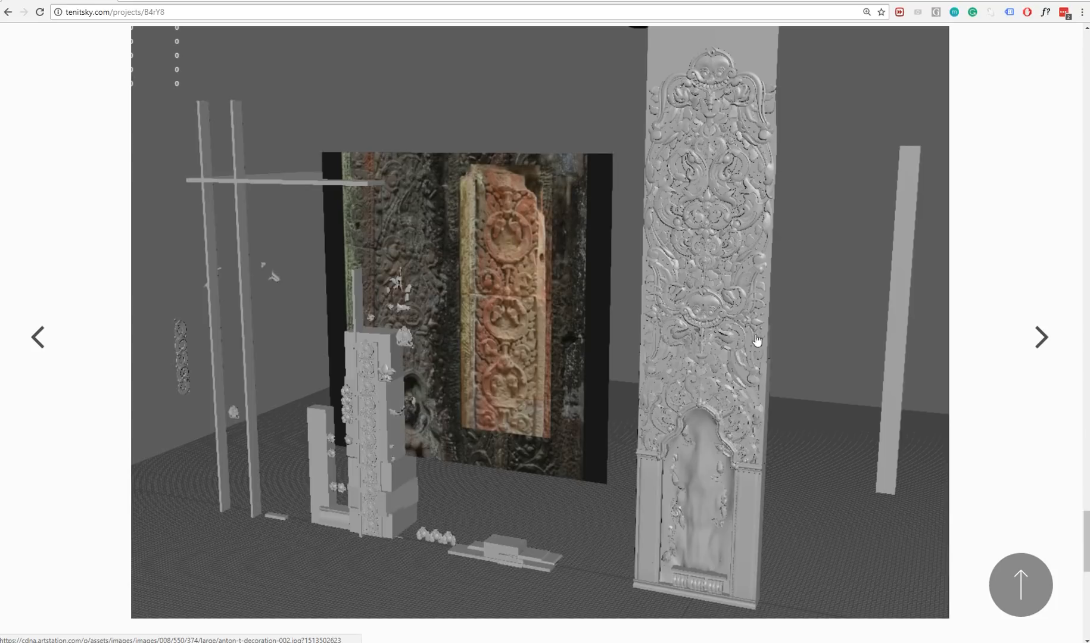
scroll(462, 349, down, 2)
scroll(463, 349, up, 2)
scroll(691, 268, down, 3)
scroll(601, 366, down, 4)
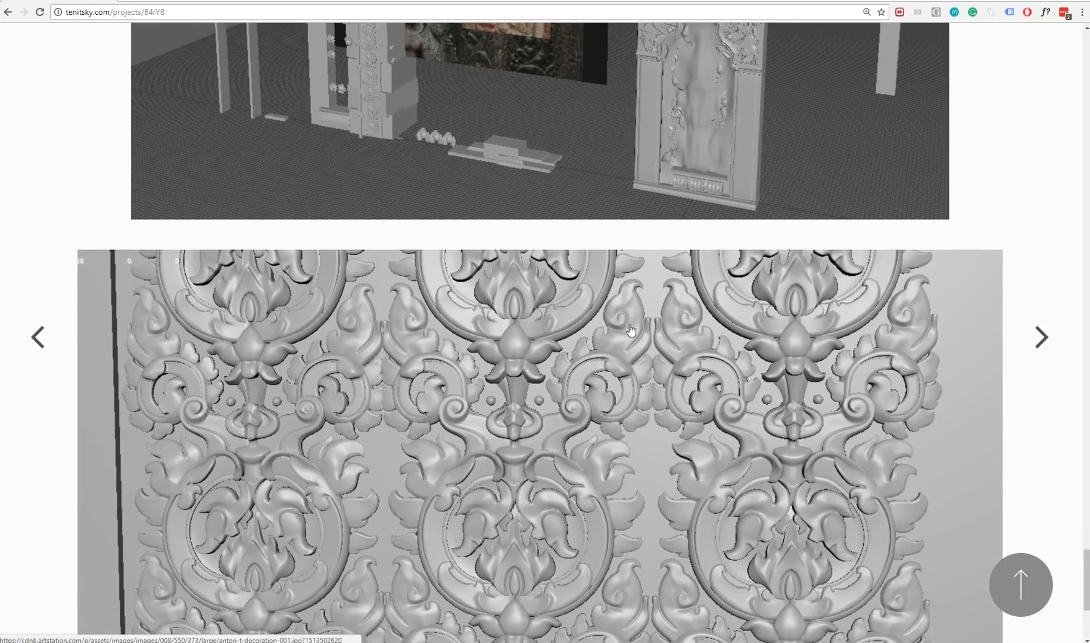
scroll(546, 369, down, 6)
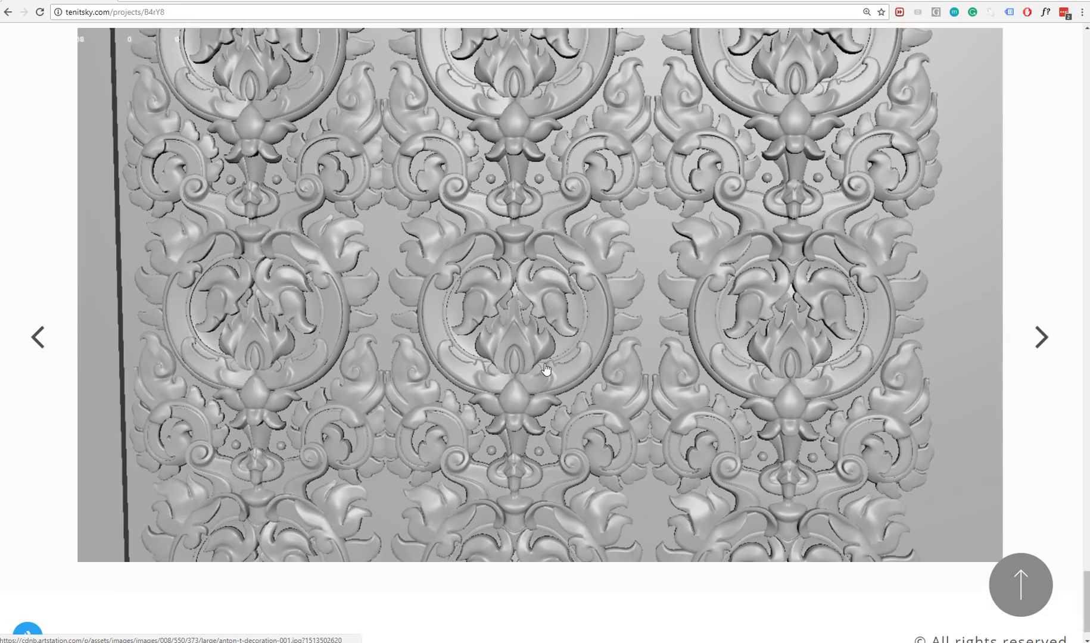
Review the project images back up to the statue wall render beneath the introduction text.
scroll(554, 373, up, 7)
scroll(642, 404, up, 10)
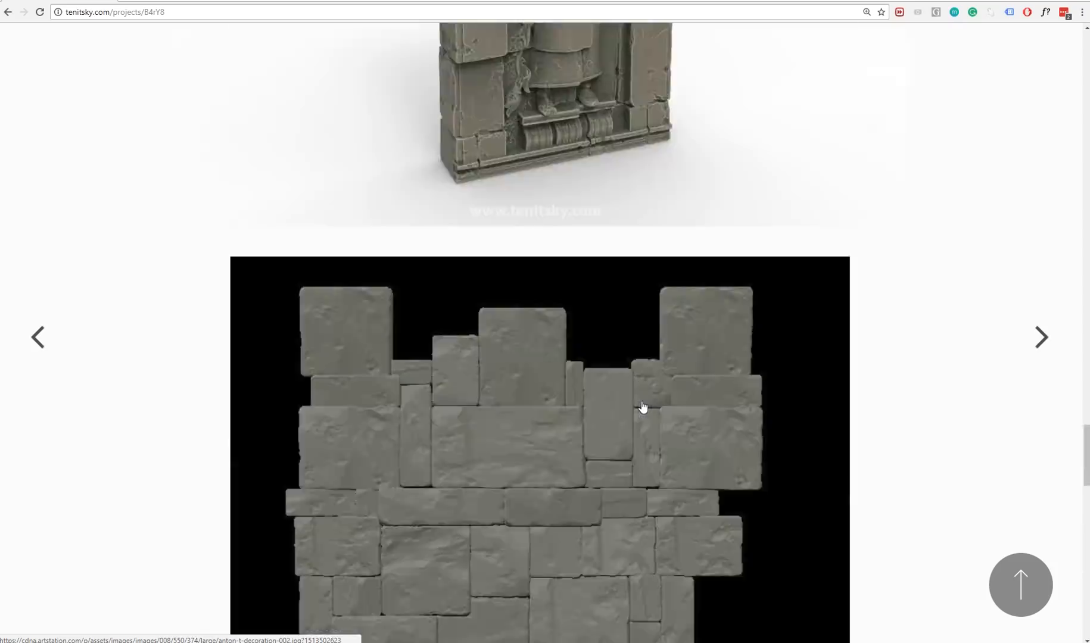
scroll(642, 408, down, 6)
scroll(642, 410, up, 20)
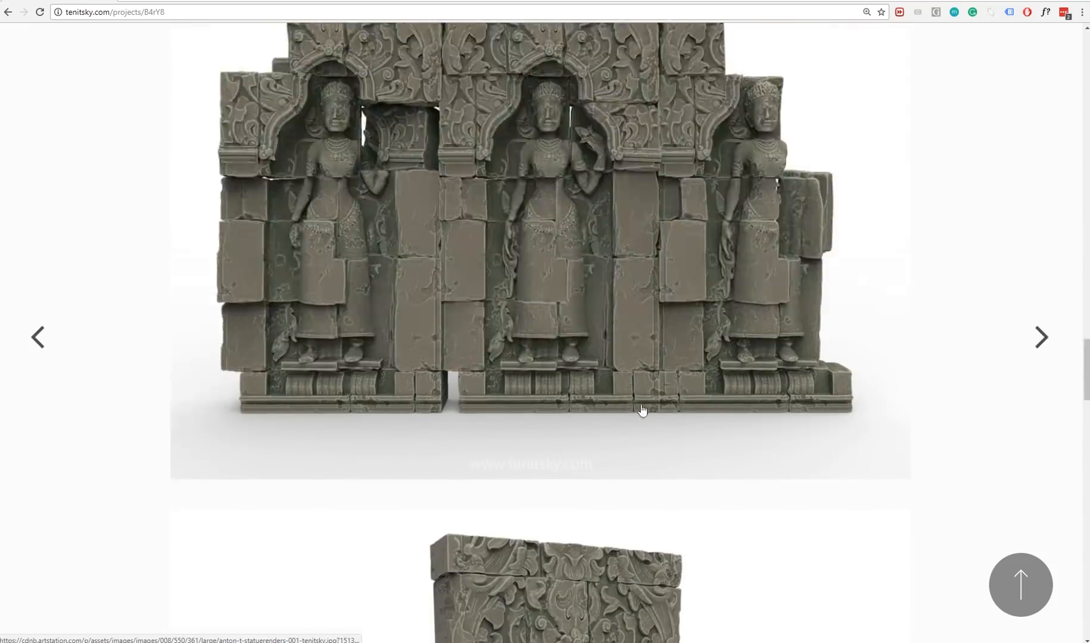
scroll(649, 390, up, 8)
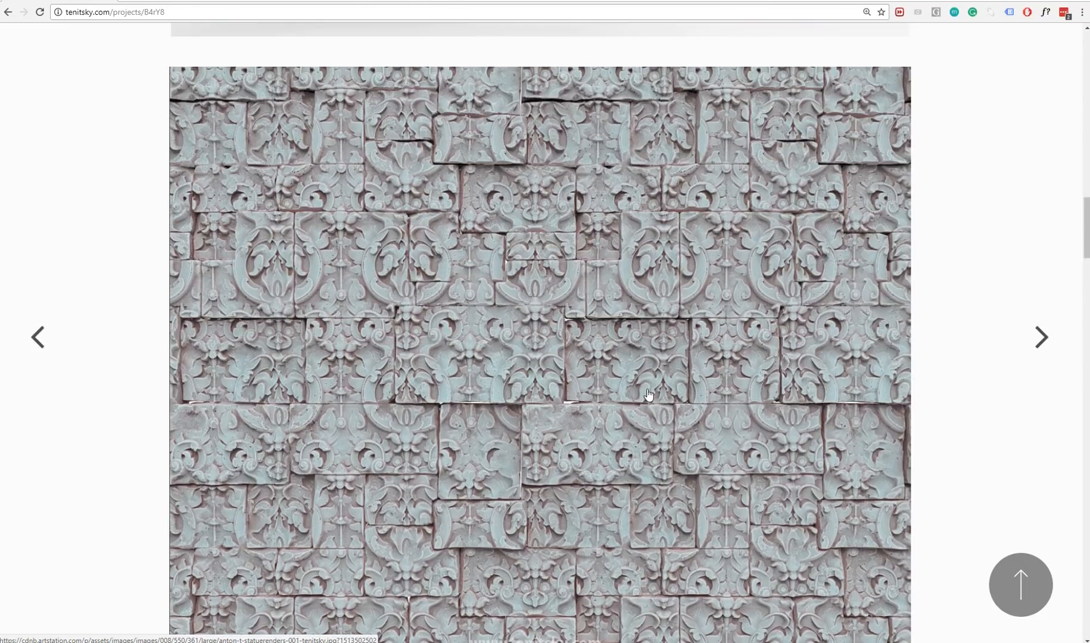
scroll(649, 398, up, 16)
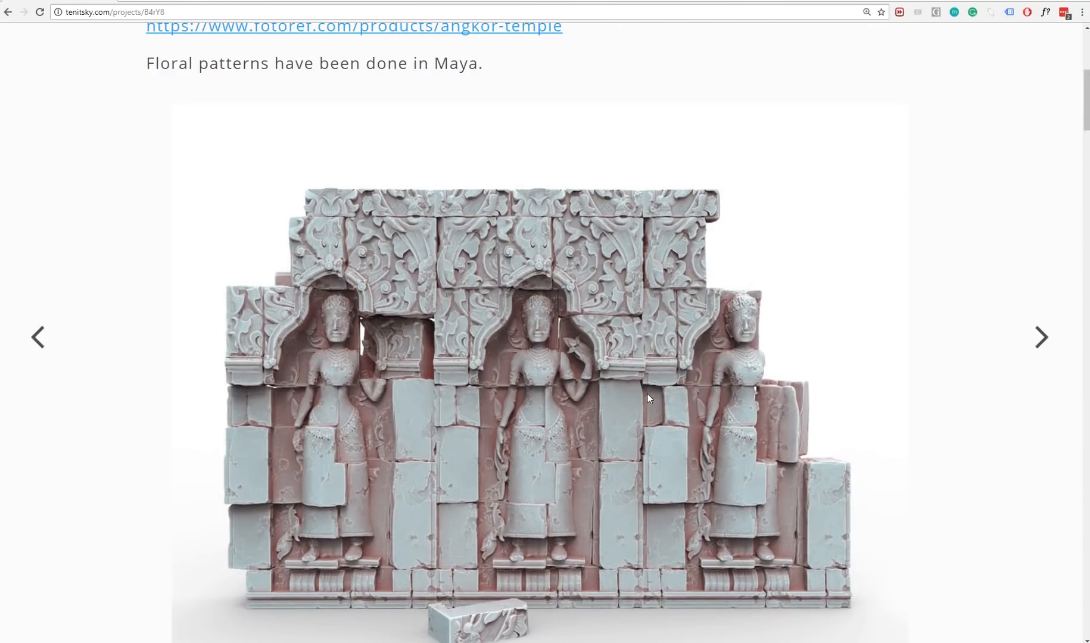
scroll(648, 393, up, 2)
scroll(649, 391, down, 2)
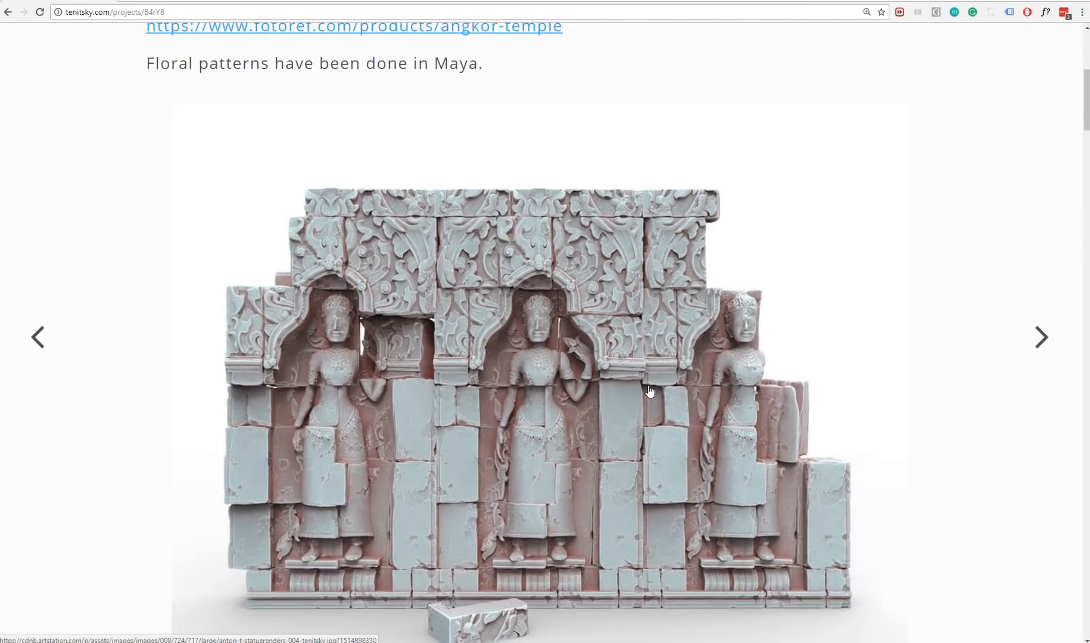
Study the two ornamented stone pillars in the render, including their block divisions and carved floral strips.
scroll(650, 391, down, 1)
scroll(656, 370, up, 1)
scroll(623, 395, down, 2)
scroll(483, 315, down, 7)
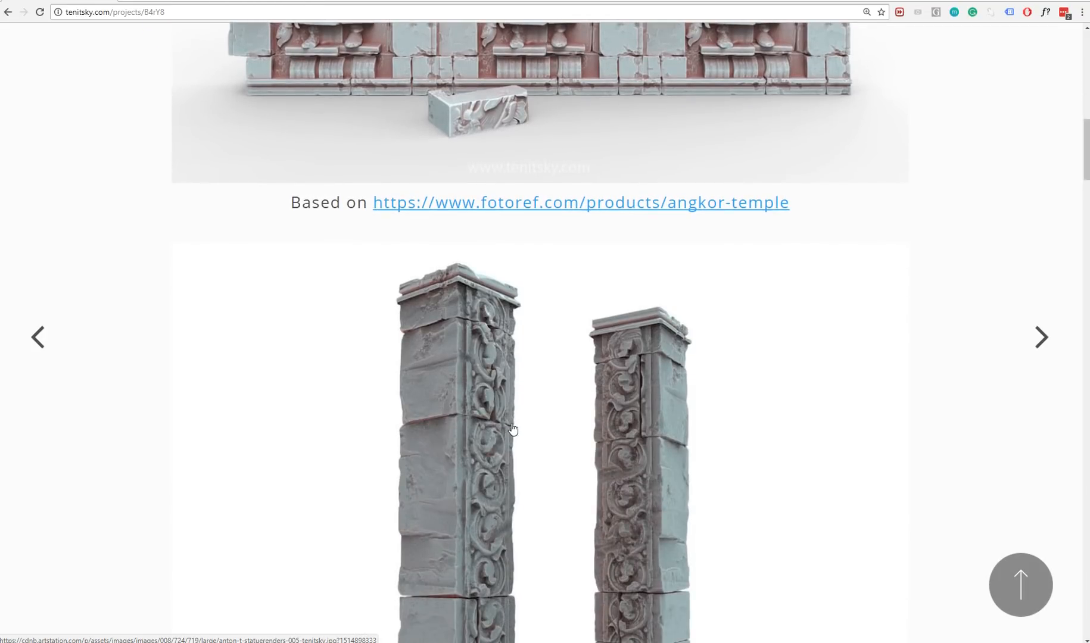
scroll(504, 446, down, 3)
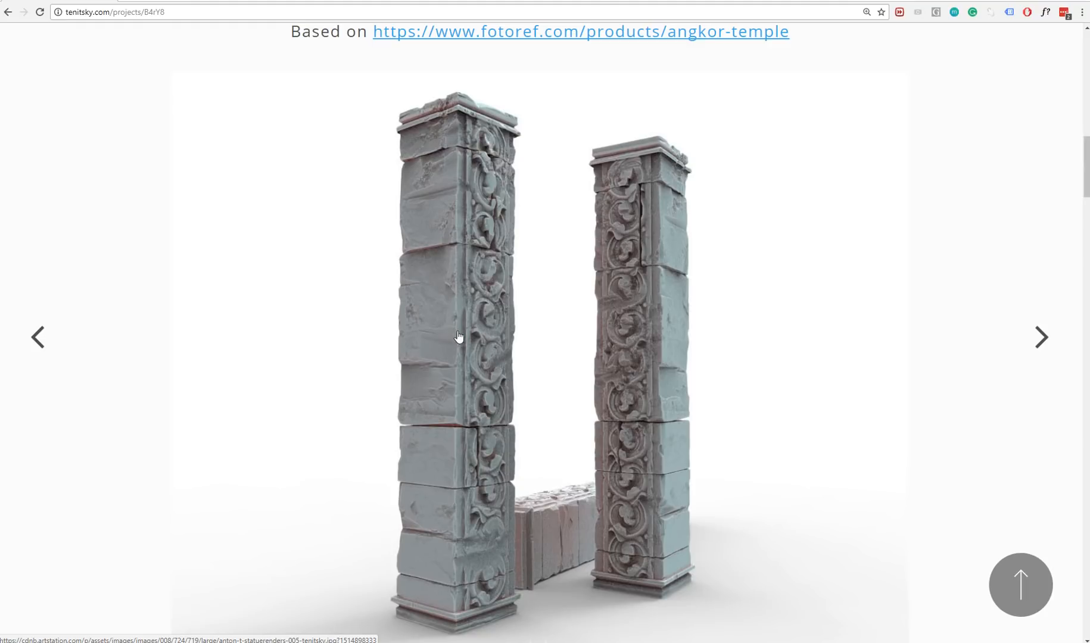
scroll(454, 370, up, 5)
scroll(452, 376, down, 4)
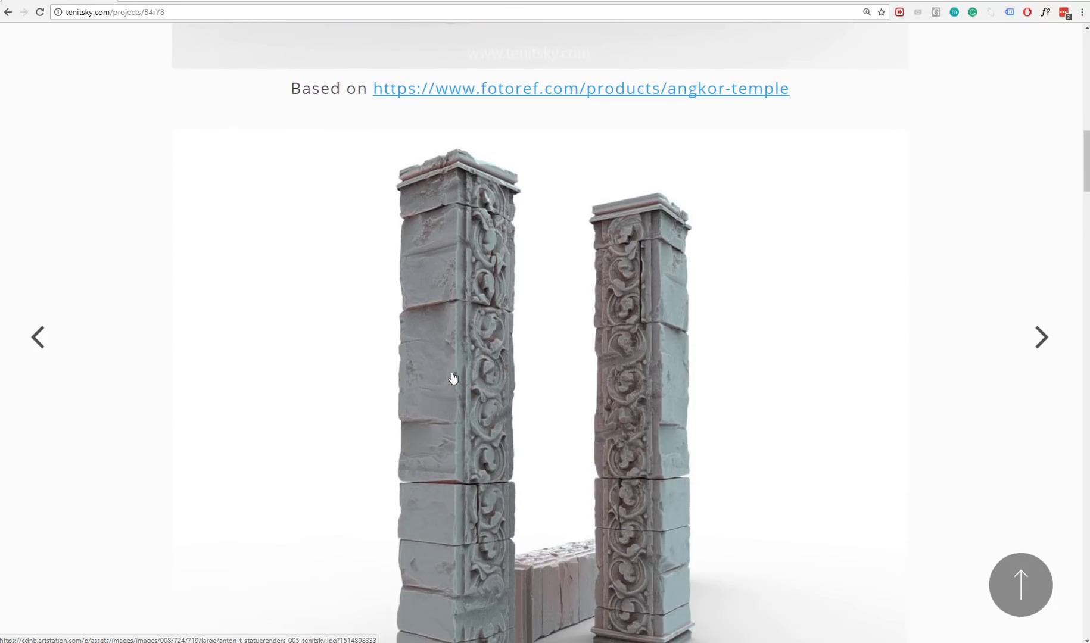
scroll(485, 395, down, 2)
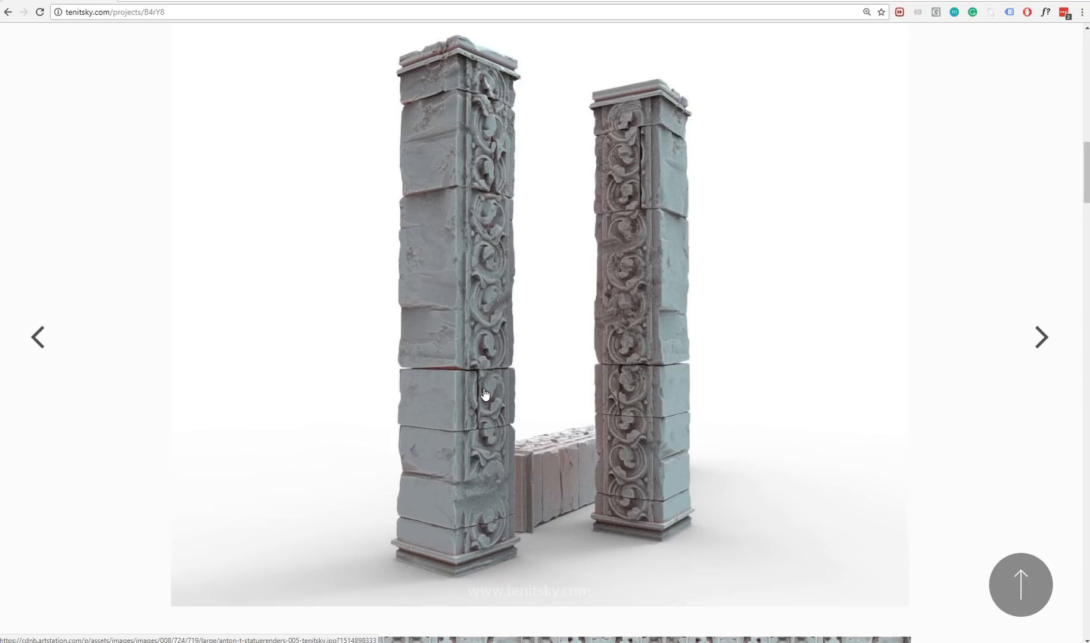
scroll(485, 395, up, 1)
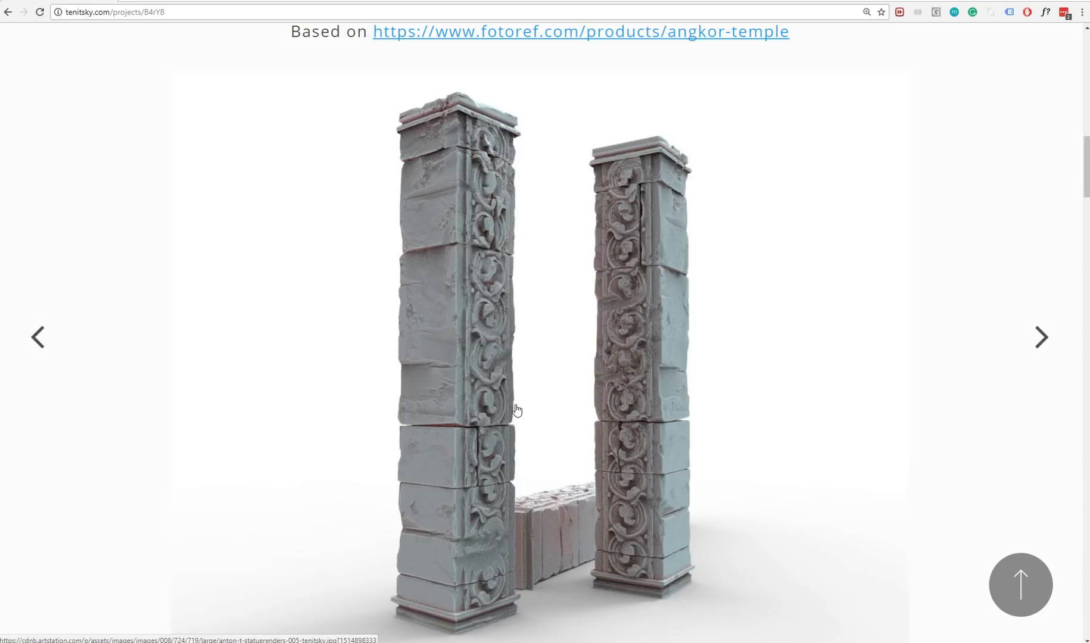
scroll(516, 410, down, 5)
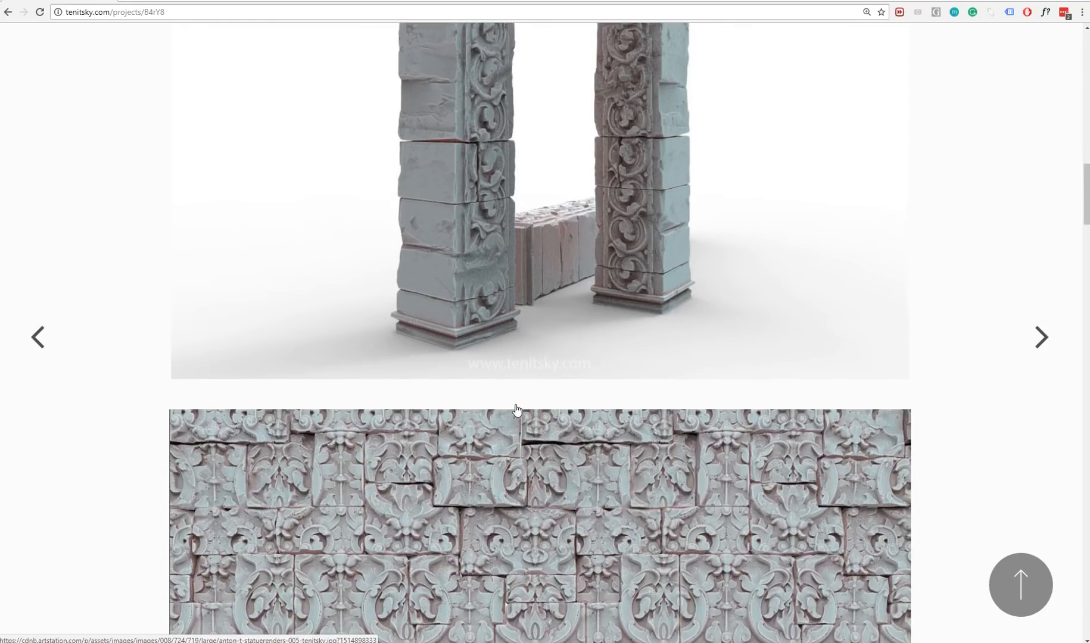
Open the fotoref.com angkor-temple link from the project description in a new tab and view that page.
scroll(531, 431, up, 4)
right_click(535, 422)
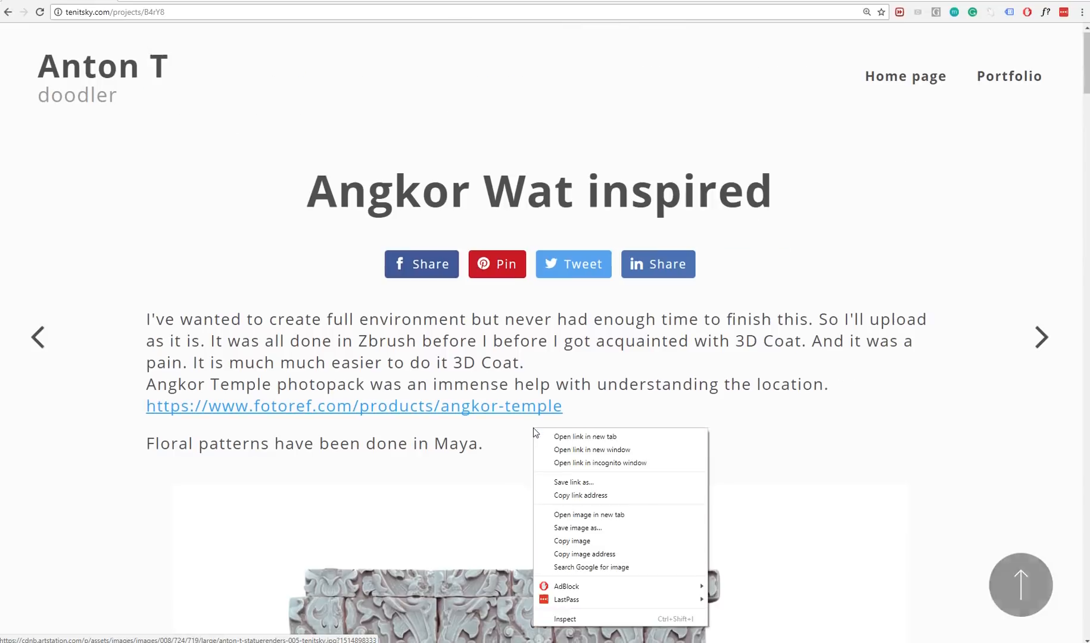
key(Escape)
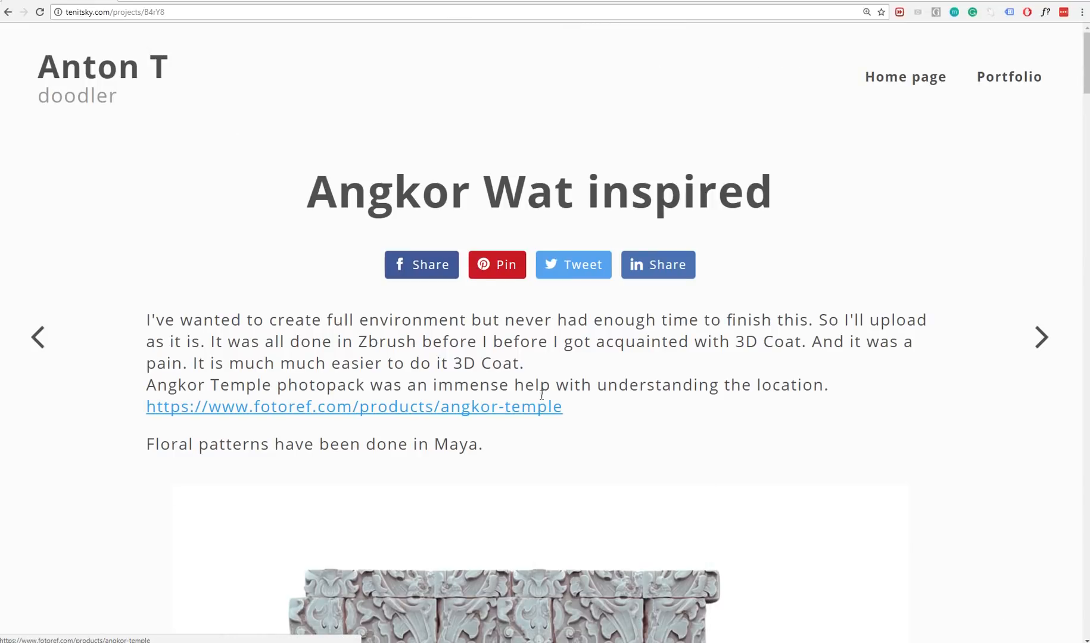
scroll(494, 340, down, 3)
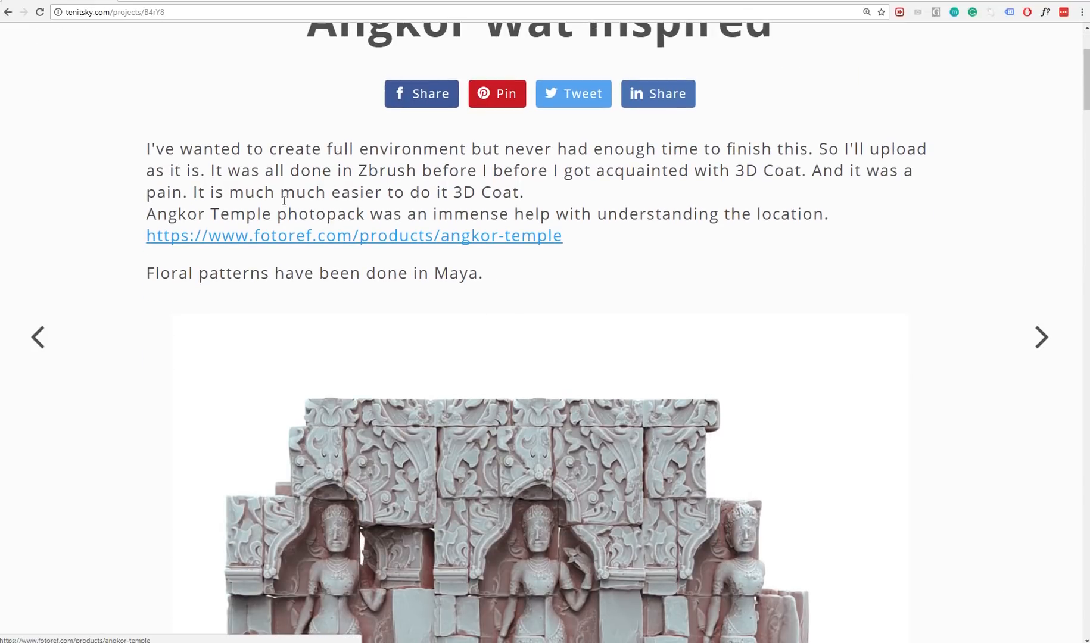
scroll(309, 357, up, 2)
right_click(309, 356)
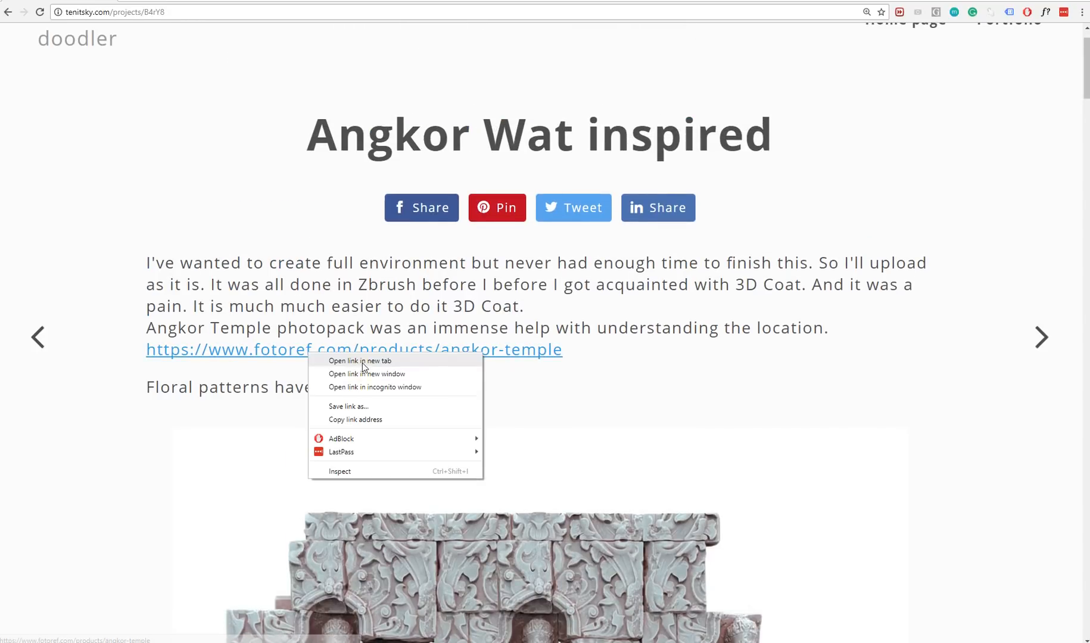
click(334, 357)
scroll(165, 81, up, 1)
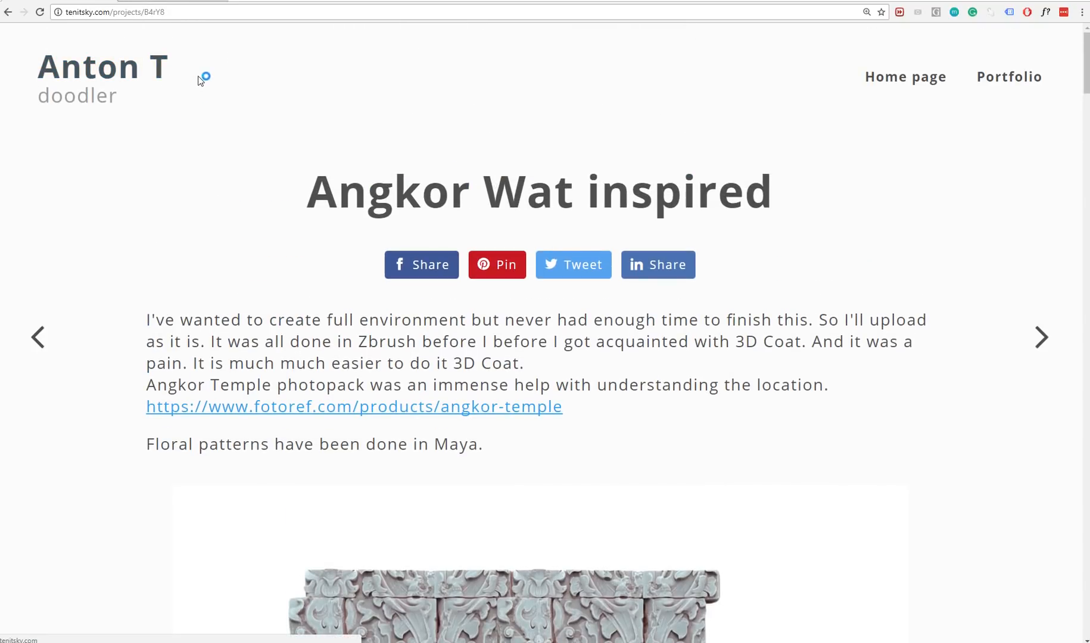
key(ctrl+Tab)
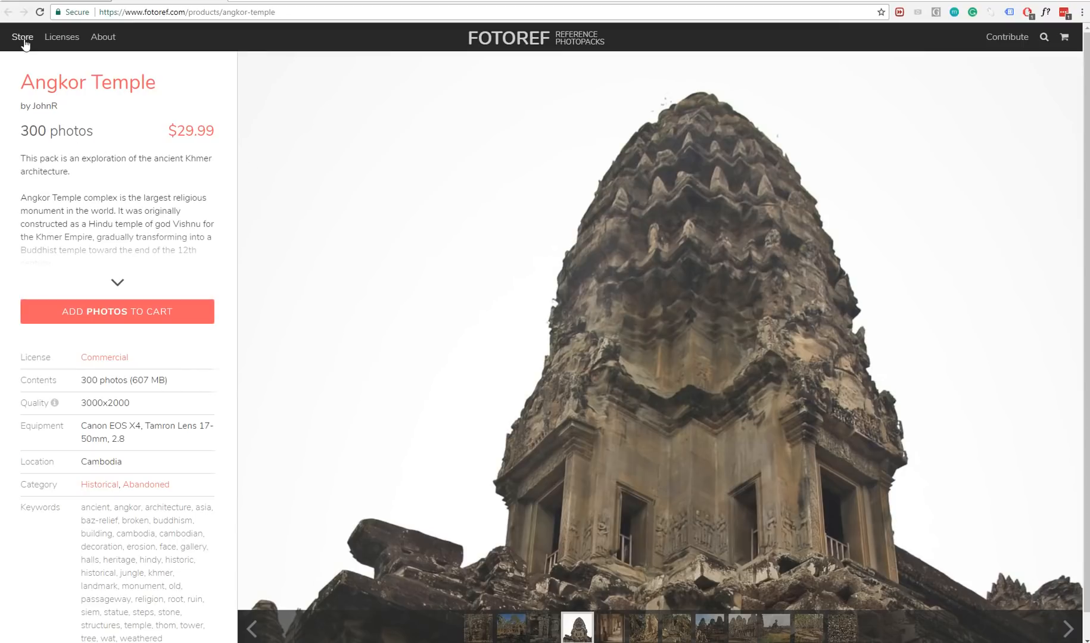
Open the Fotoref store from the Angkor Temple page and look over the available photopacks.
click(24, 40)
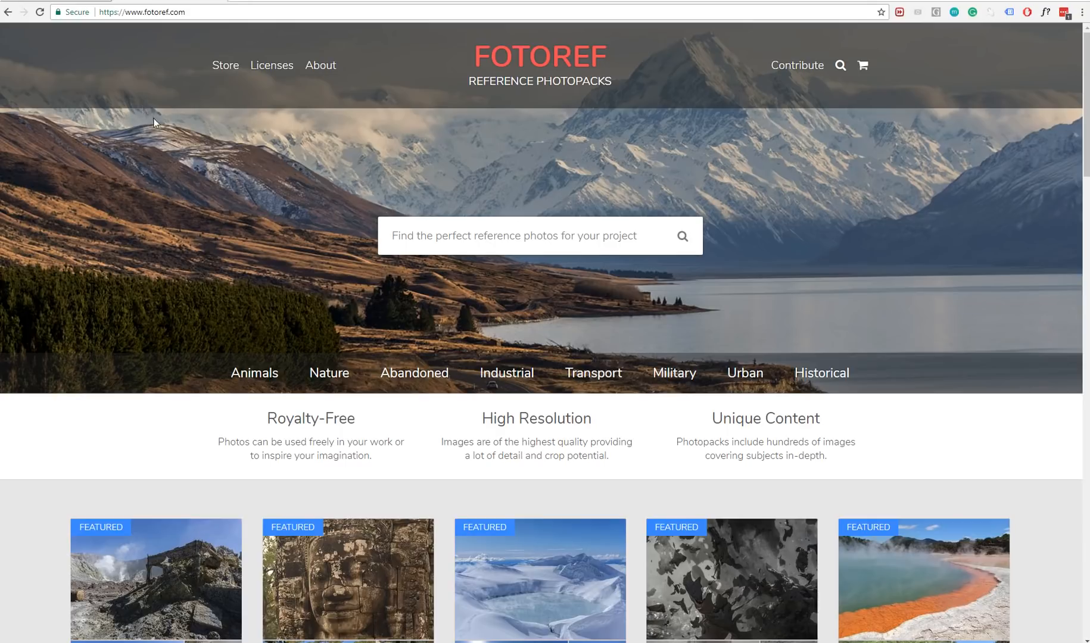
click(71, 1)
scroll(351, 307, down, 4)
scroll(375, 316, down, 4)
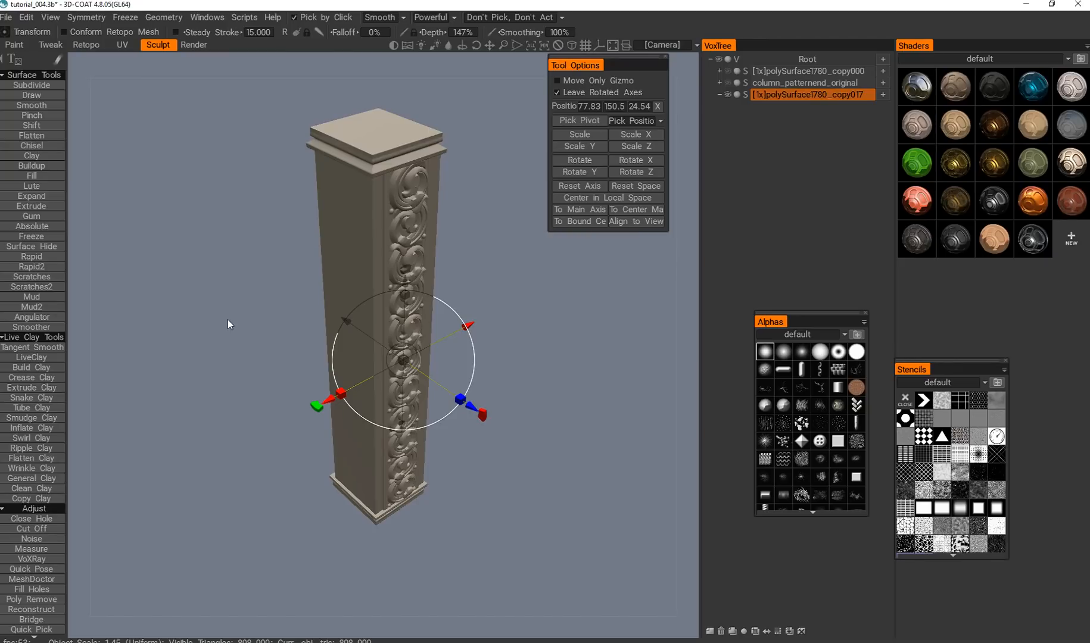
Inspect the column model from several angles and its carved scroll ornament up close.
drag(525, 326, 474, 305)
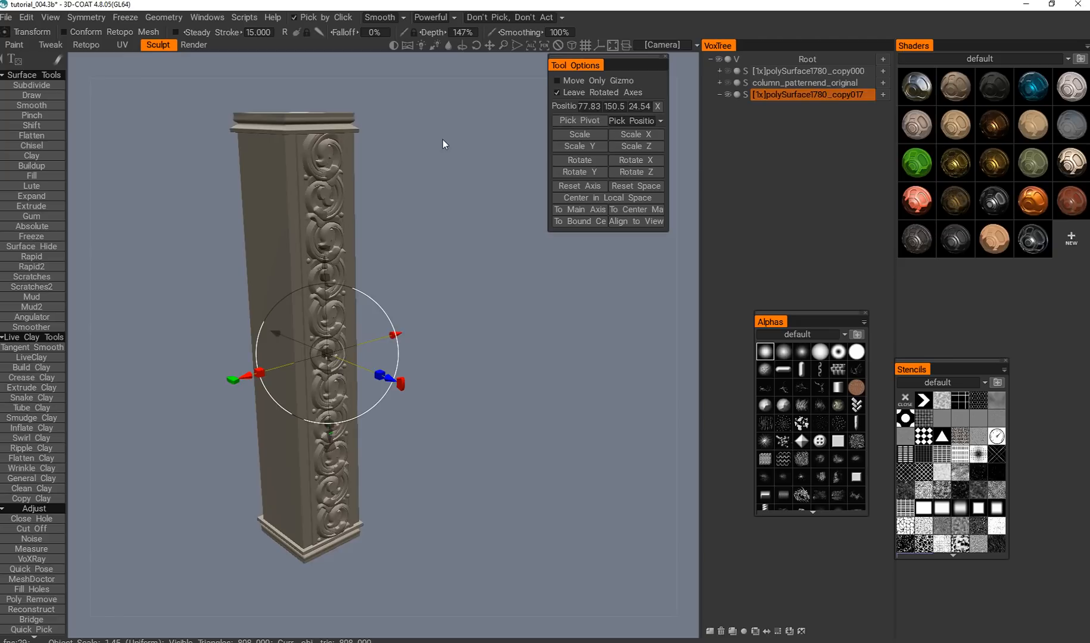
drag(488, 329, 489, 353)
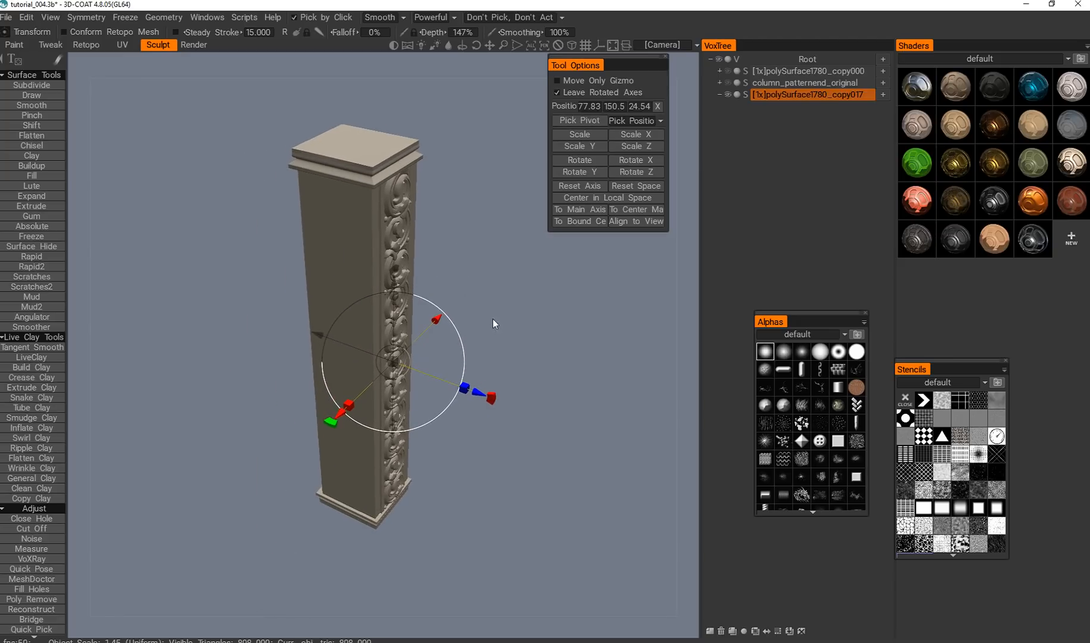
drag(524, 310, 470, 271)
right_drag(470, 271, 520, 286)
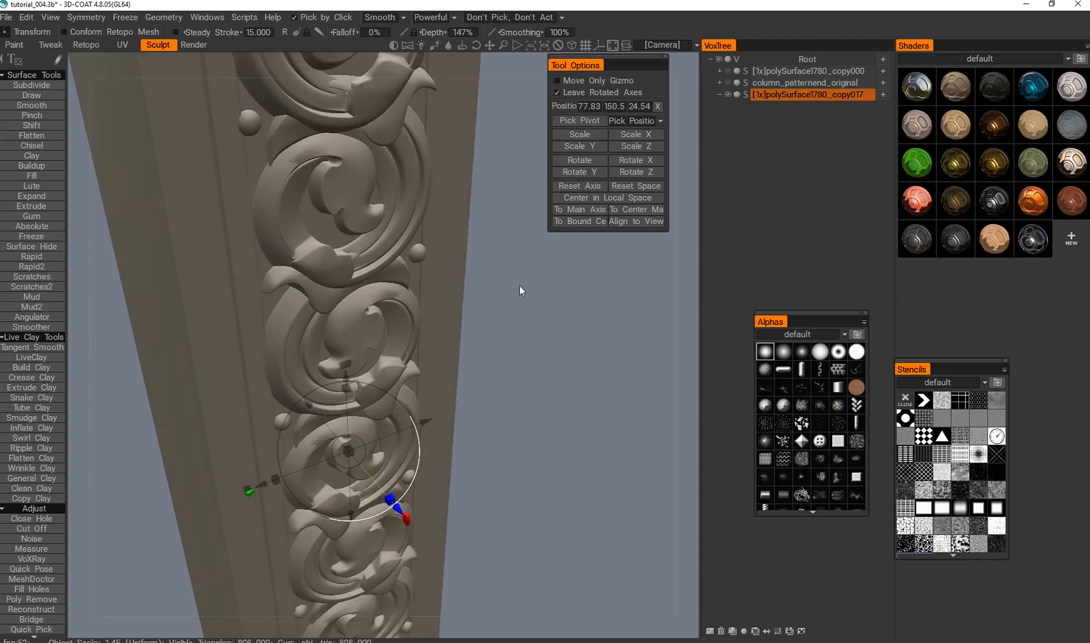
Convert the column's surface layer to voxels with a required poly count of 2888802.
middle_drag(520, 286, 525, 348)
right_drag(525, 348, 497, 333)
mouse_move(497, 333)
mouse_down()
mouse_move(460, 310)
mouse_move(433, 321)
mouse_move(476, 339)
mouse_move(499, 335)
mouse_up()
right_drag(523, 333, 507, 327)
drag(507, 327, 677, 193)
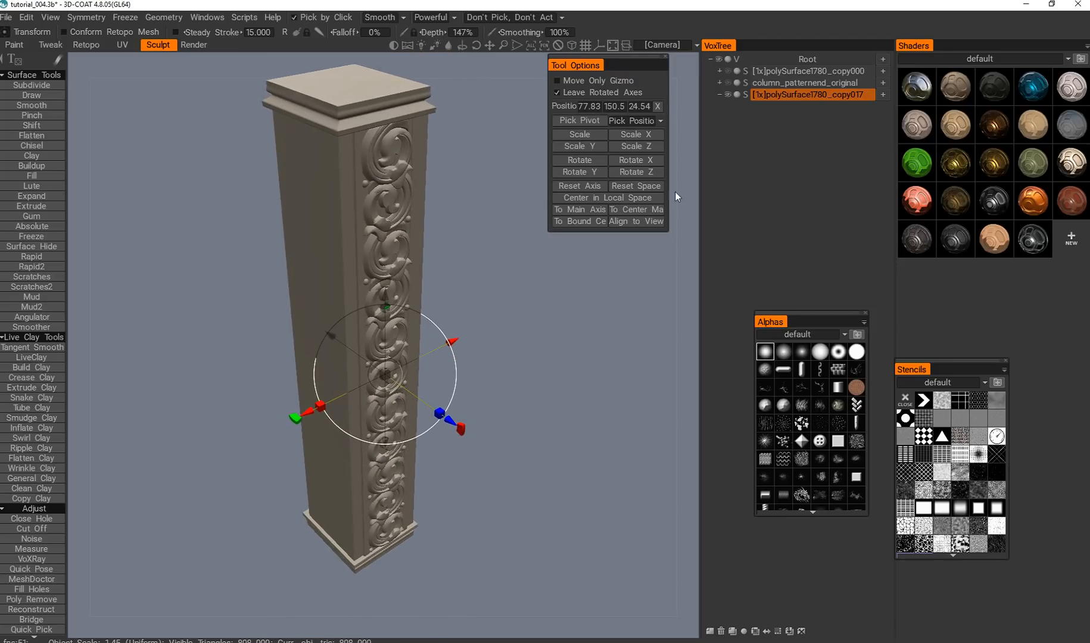
click(745, 95)
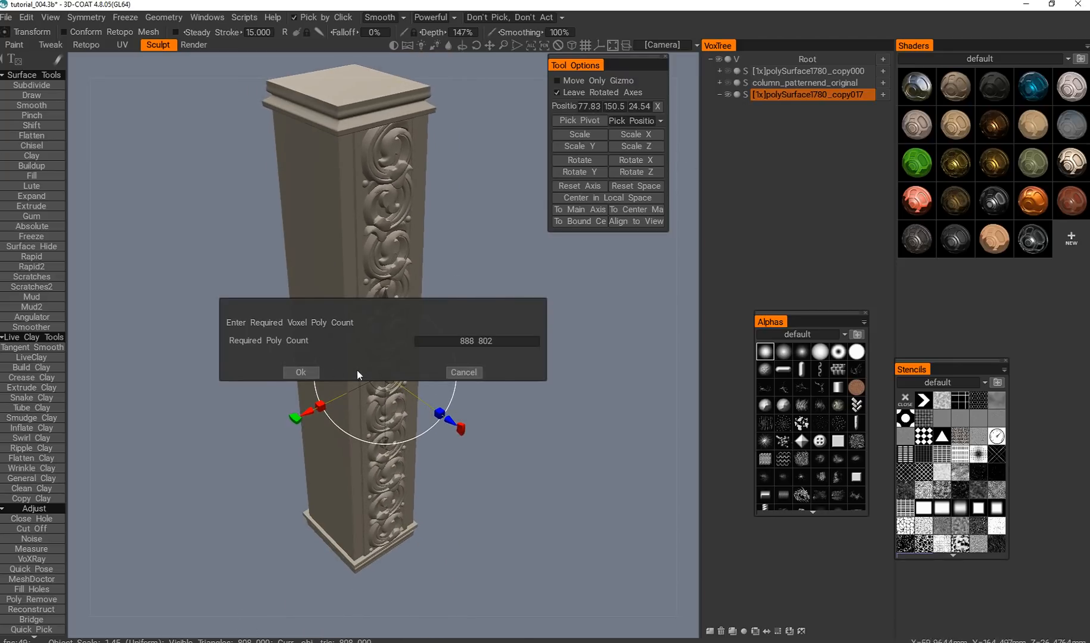
click(459, 344)
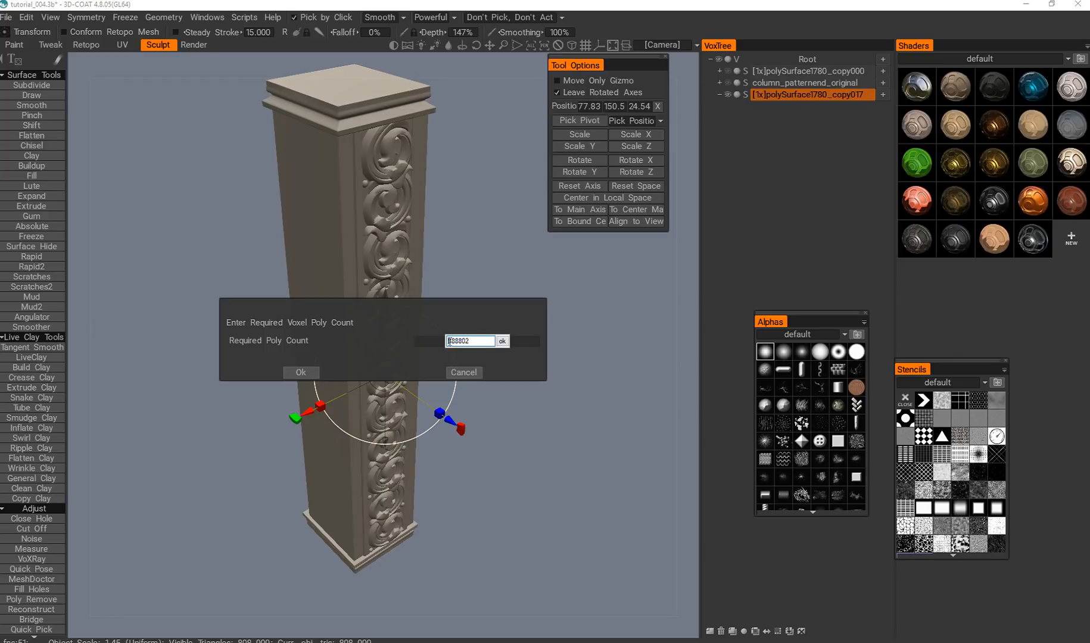
text(2)
click(502, 341)
click(304, 371)
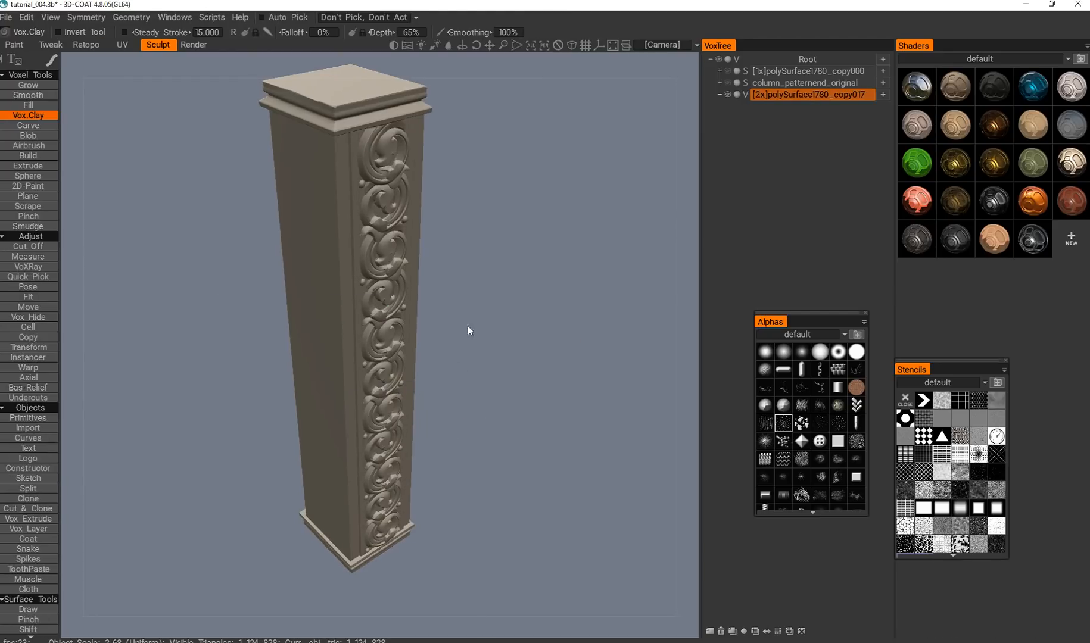
Examine the voxelized column's scroll ornament and mouldings up close and from several angles for lost detail.
middle_drag(468, 327, 456, 363)
drag(457, 363, 415, 310)
alt+right_drag(416, 310, 444, 387)
alt+middle_drag(448, 340, 447, 407)
alt+drag(447, 406, 428, 376)
alt+right_drag(434, 365, 413, 381)
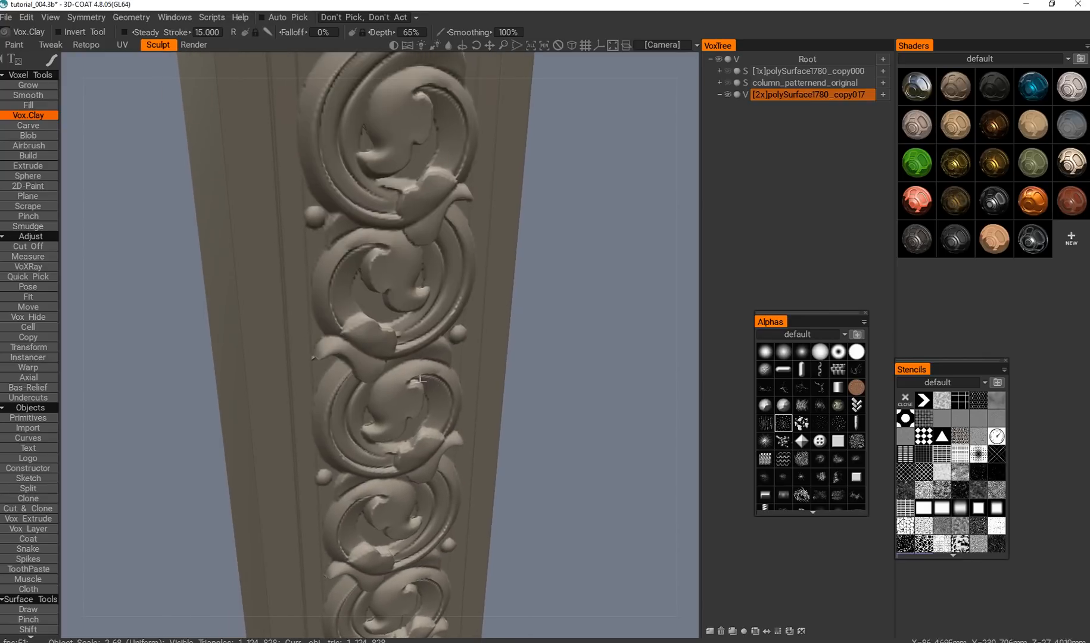
alt+drag(414, 382, 417, 396)
alt+middle_drag(411, 304, 406, 403)
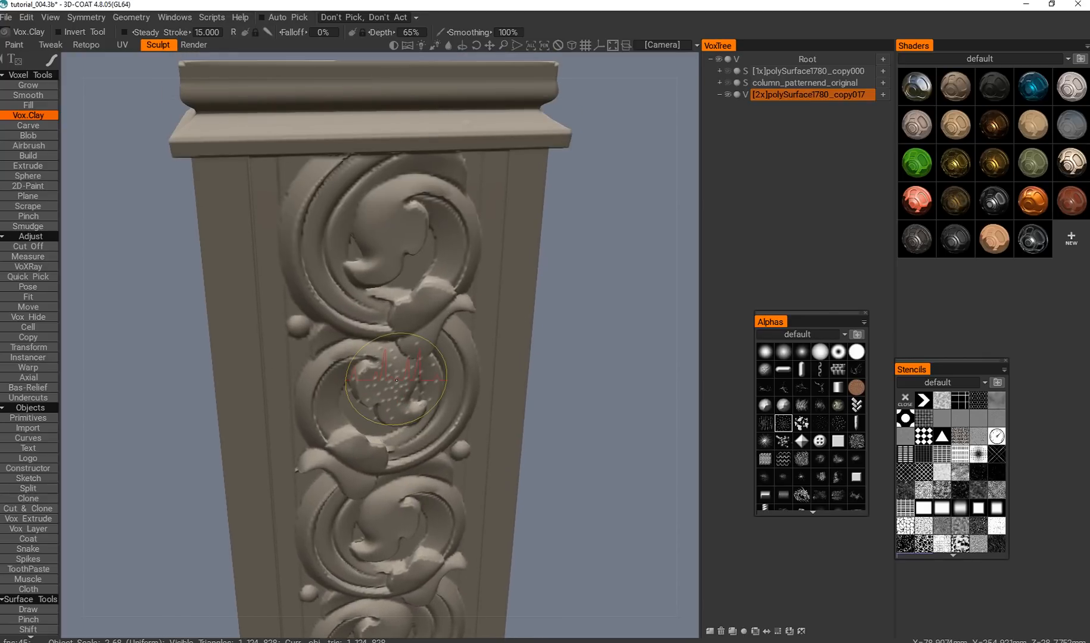
alt+middle_drag(455, 441, 467, 239)
alt+drag(452, 268, 416, 376)
key(KP_2)
alt+right_drag(433, 399, 454, 429)
mouse_move(454, 429)
alt+mouse_down()
mouse_move(404, 419)
mouse_move(422, 426)
mouse_move(410, 394)
mouse_move(424, 382)
alt+mouse_up()
alt+right_drag(424, 381, 425, 459)
alt+drag(425, 458, 428, 428)
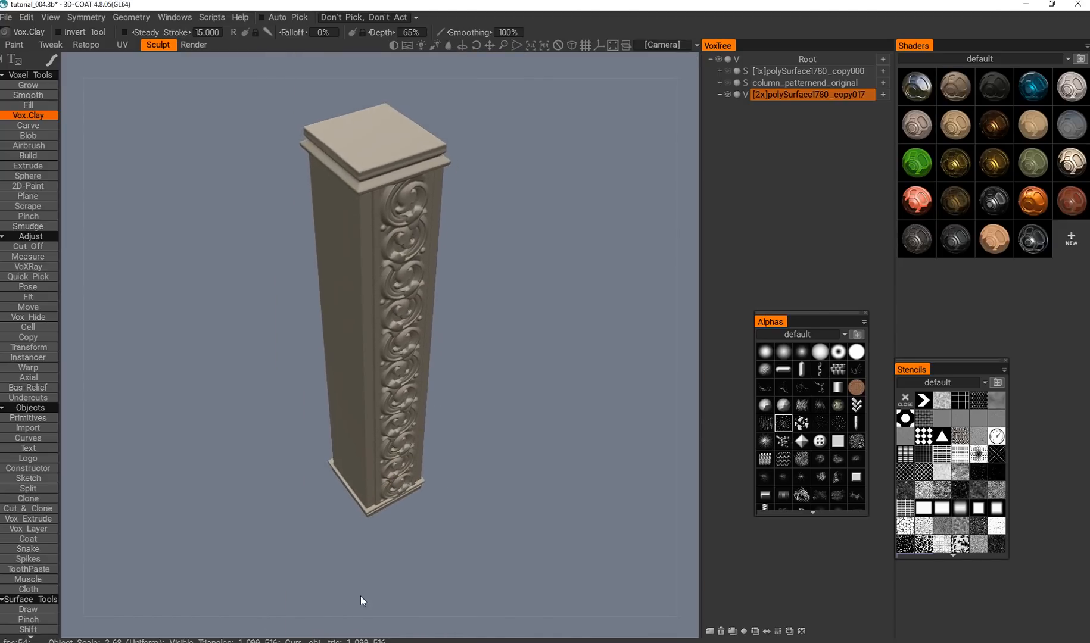
Undo the voxel conversion so the column layer is back in surface mode.
alt+drag(380, 474, 522, 312)
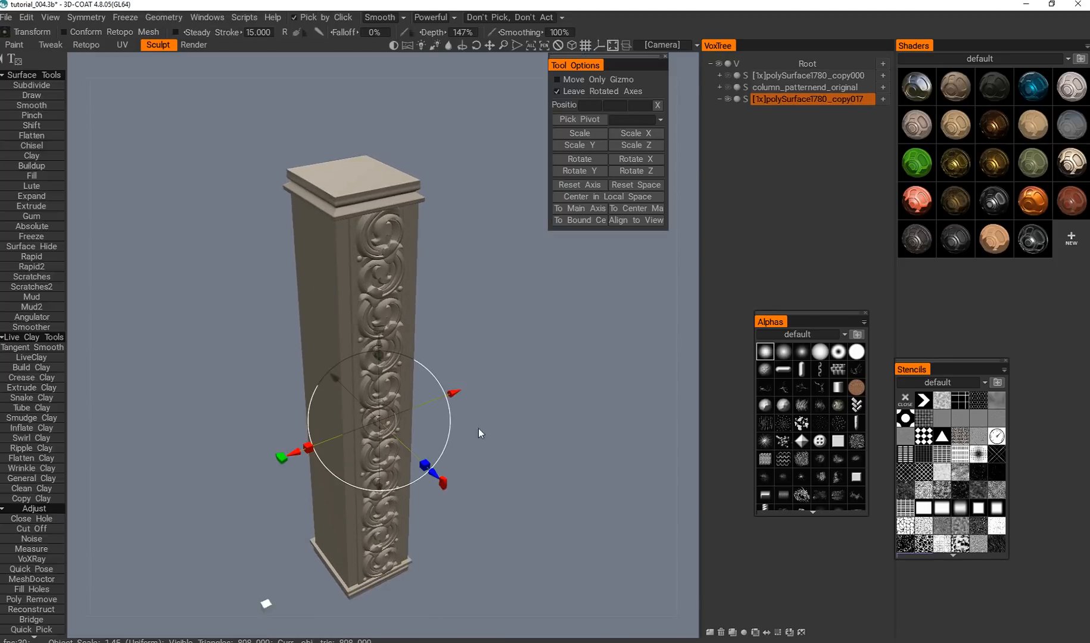
alt+drag(478, 429, 488, 379)
scroll(488, 378, up, 3)
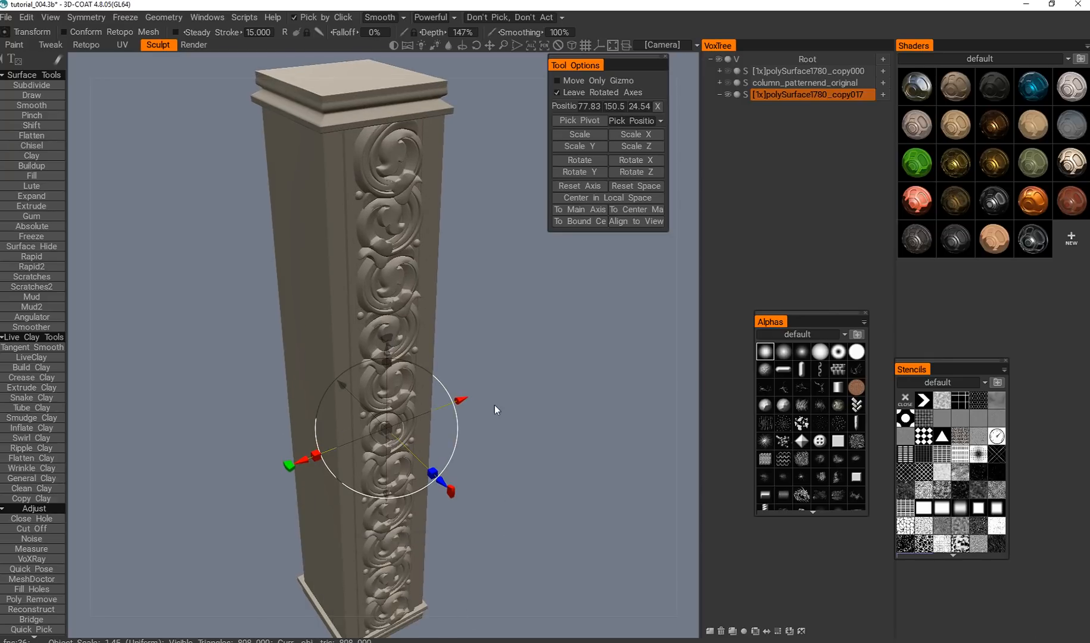
alt+middle_drag(495, 439, 486, 416)
alt+drag(485, 416, 491, 435)
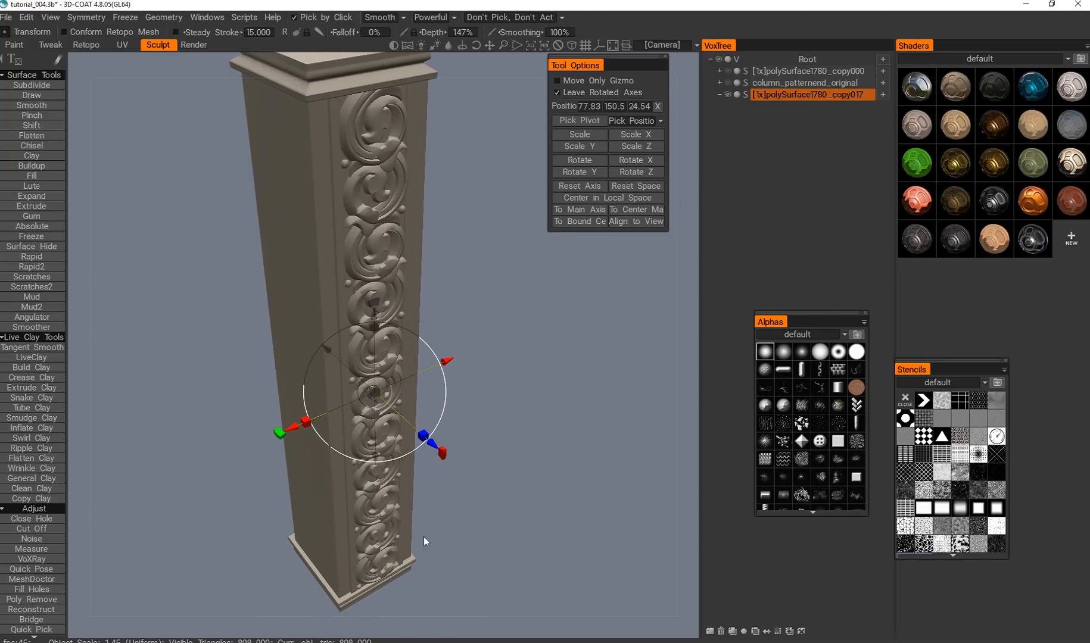
Convert the column layer to voxels with a required poly count of 4888802.
click(745, 96)
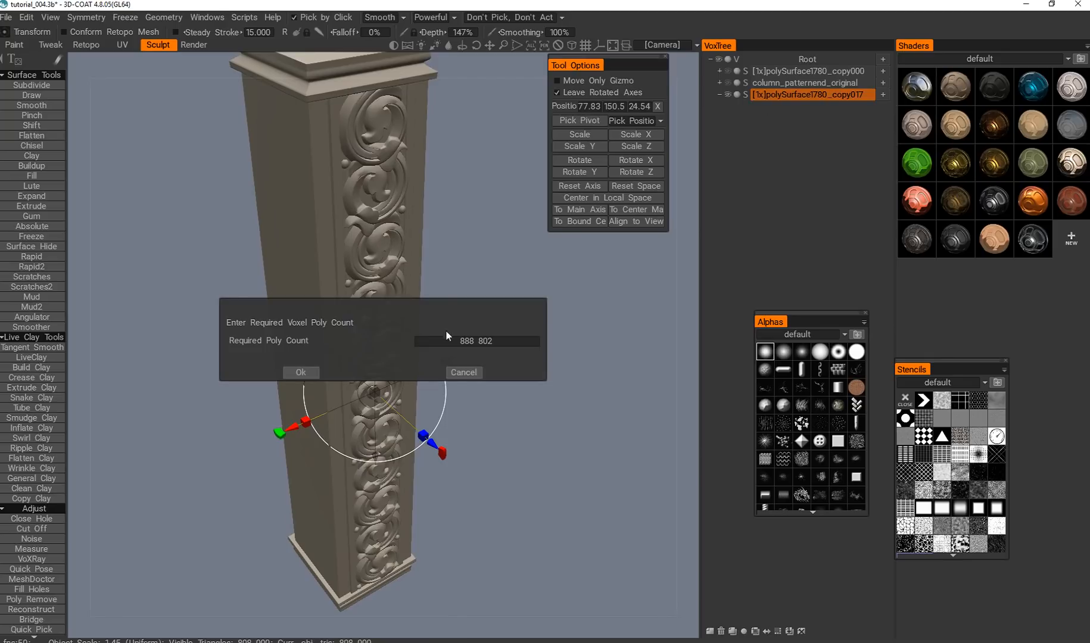
click(456, 345)
click(453, 346)
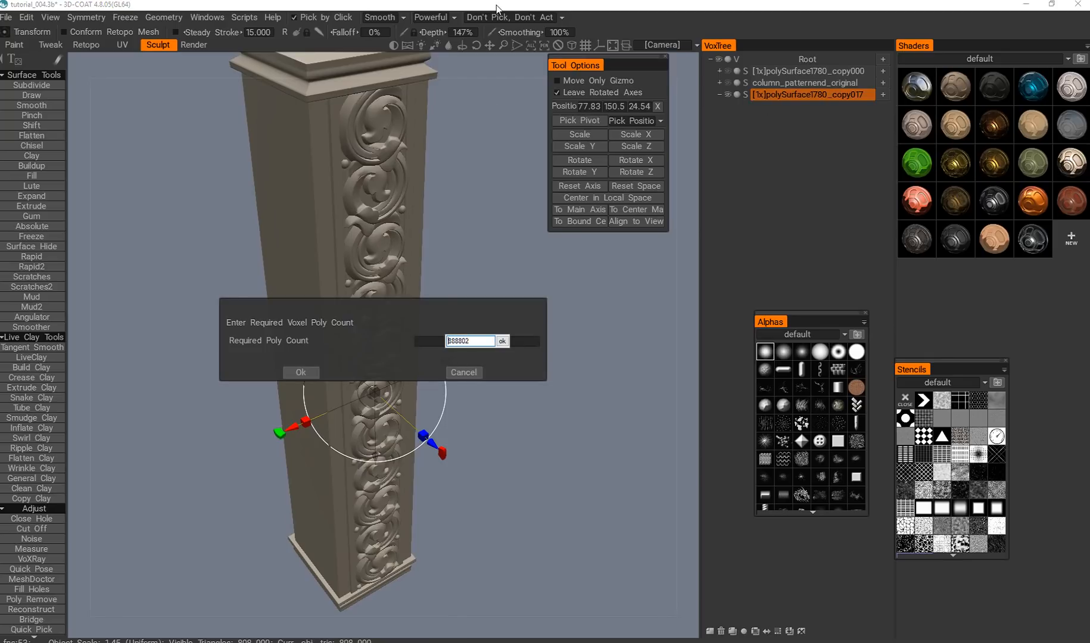
click(504, 343)
click(302, 371)
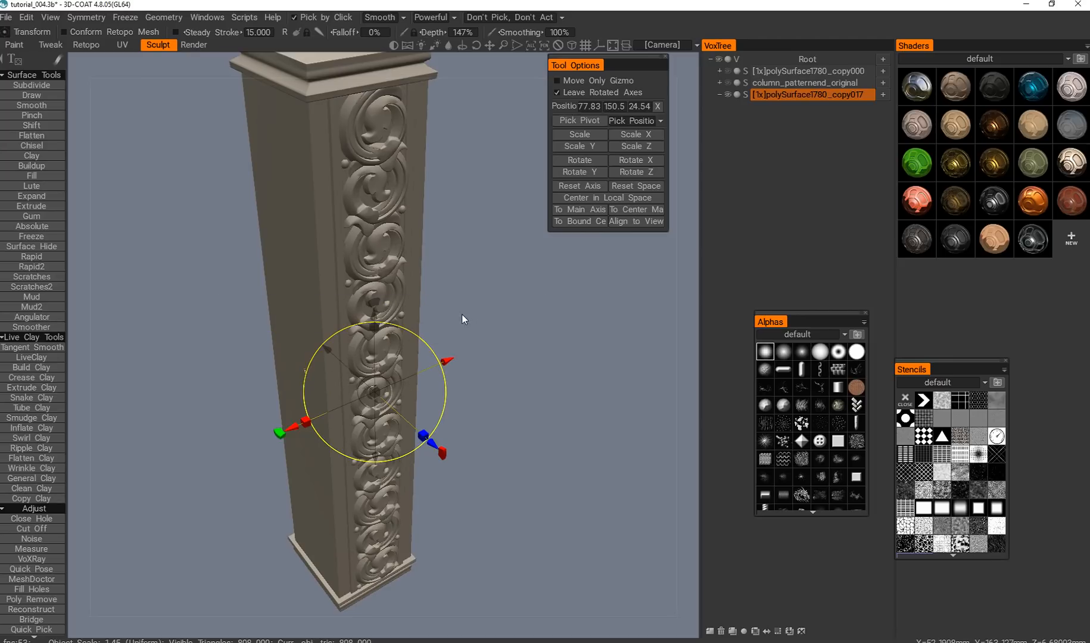
Inspect the surface quality of the scroll carvings on the denser voxel column from several distances and angles.
drag(489, 322, 477, 329)
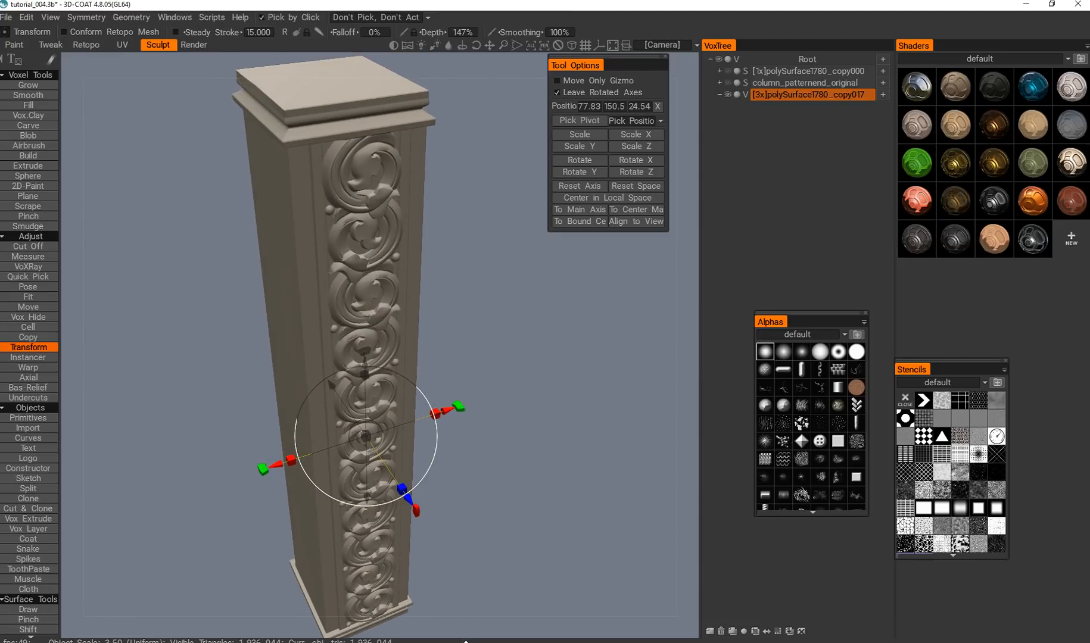
mouse_move(482, 618)
middle_drag(458, 528, 476, 489)
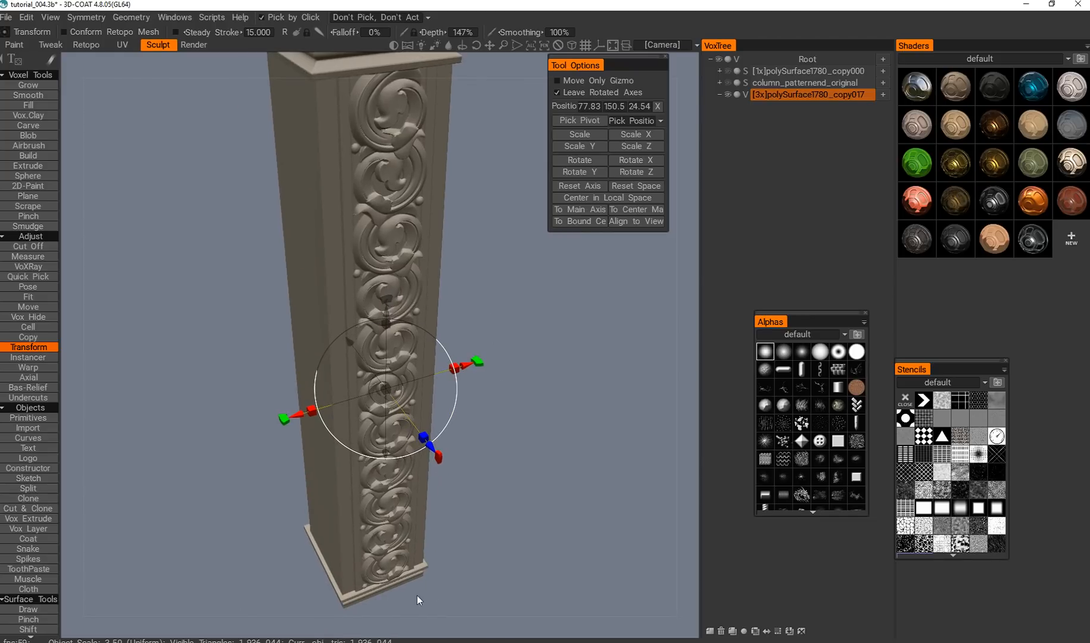
scroll(498, 333, up, 10)
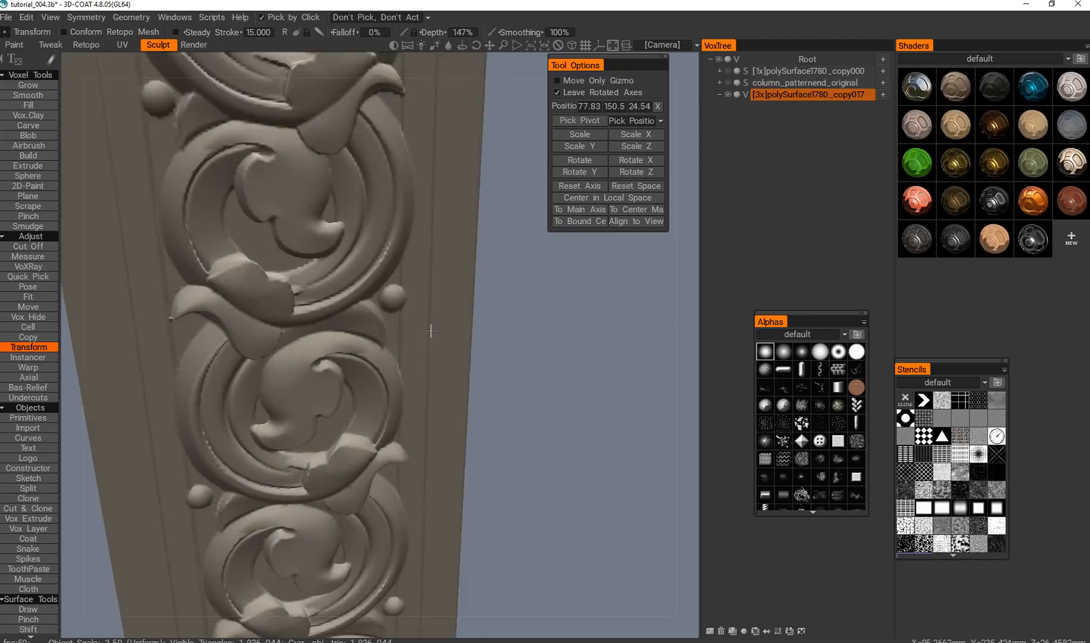
scroll(413, 326, down, 10)
alt+drag(414, 326, 446, 346)
alt+middle_drag(268, 328, 358, 334)
alt+drag(328, 329, 370, 253)
alt+middle_drag(358, 334, 442, 287)
alt+drag(443, 287, 308, 285)
alt+drag(425, 218, 379, 311)
Enable Z-axis mirror symmetry in global space, with the plane's start point taken from the column's bounding box.
click(86, 17)
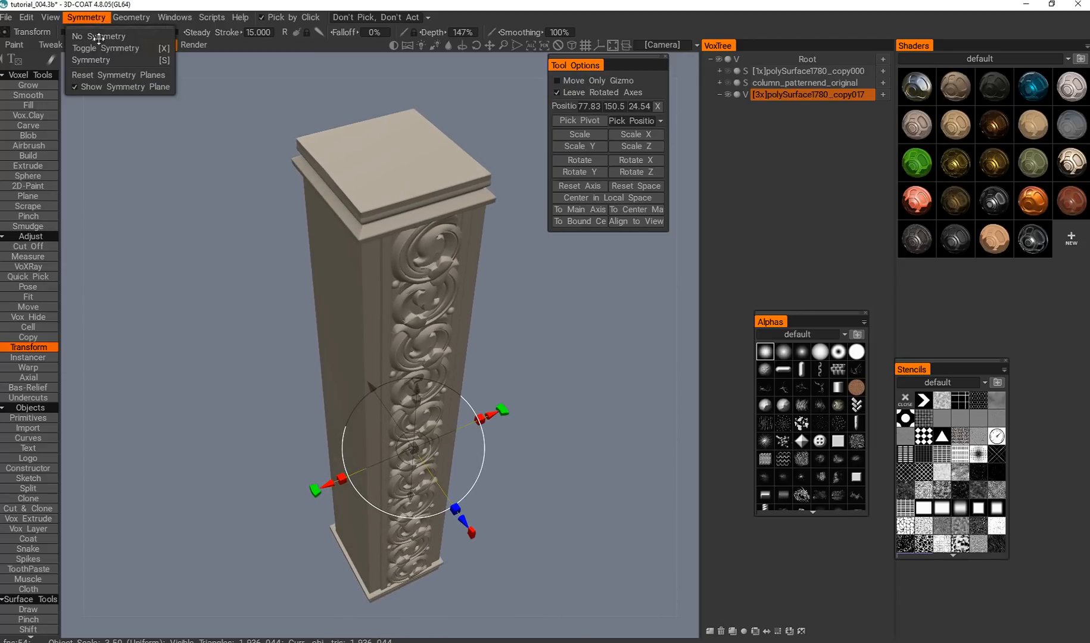
click(108, 58)
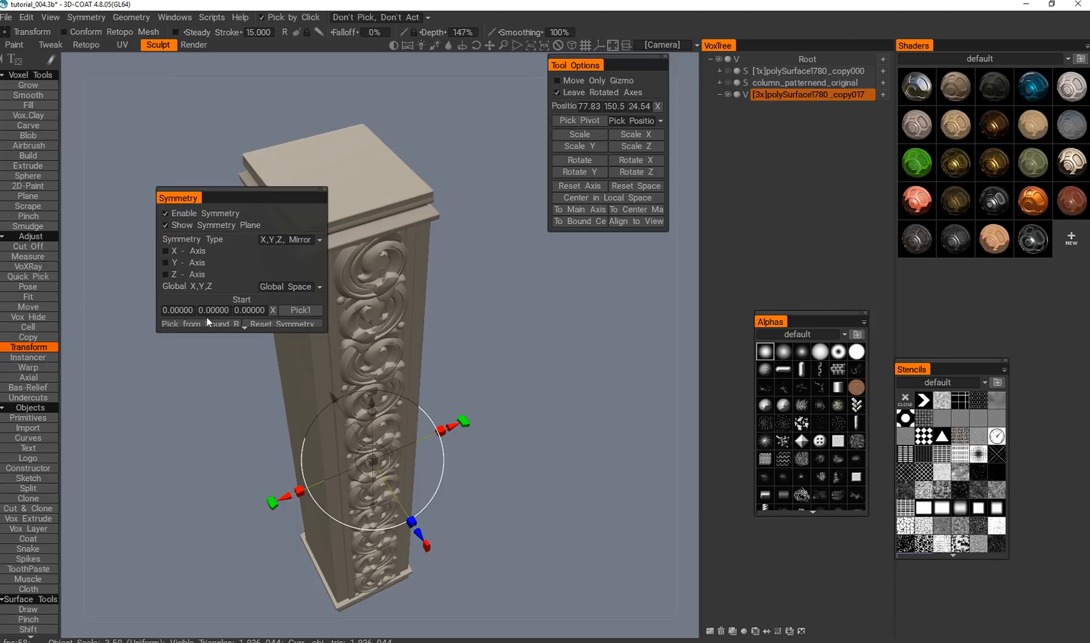
click(222, 325)
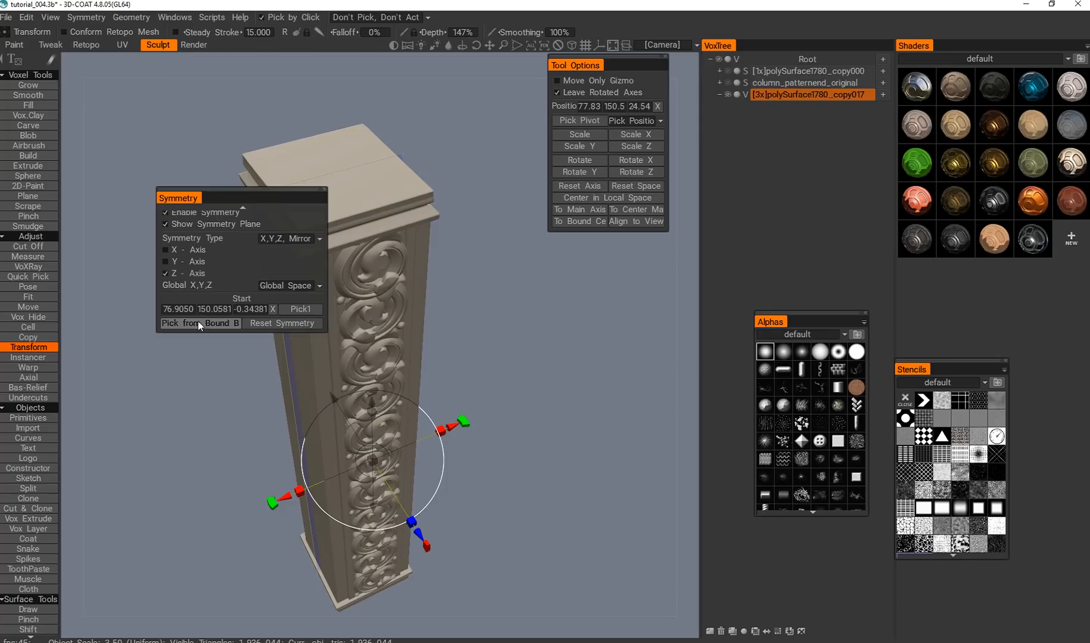
drag(260, 397, 230, 351)
right_drag(230, 351, 209, 322)
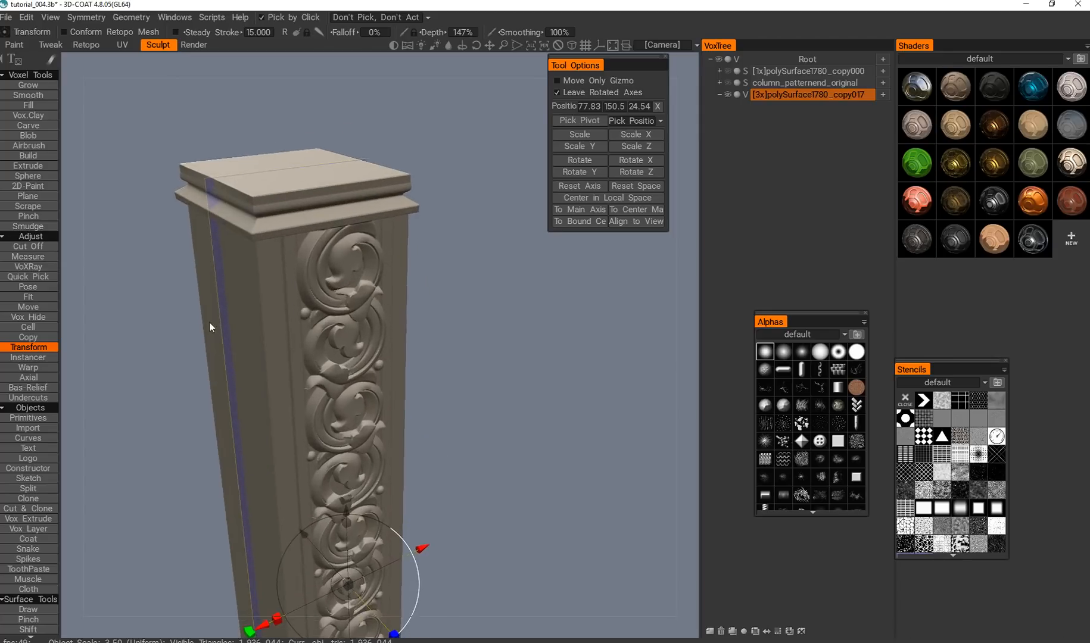
alt+middle_drag(209, 322, 251, 313)
Activate the Split tool, check the carving near the symmetry plane, and look over the Symmetry and Symm Copy commands.
click(28, 489)
alt+middle_drag(323, 303, 350, 322)
alt+right_drag(349, 321, 358, 256)
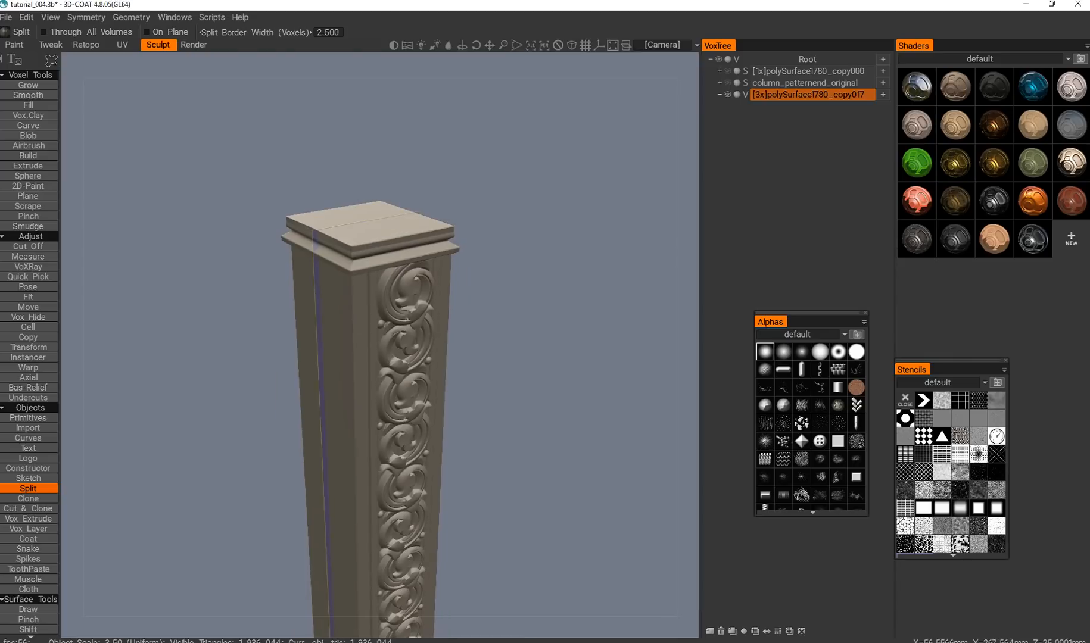
drag(298, 358, 369, 357)
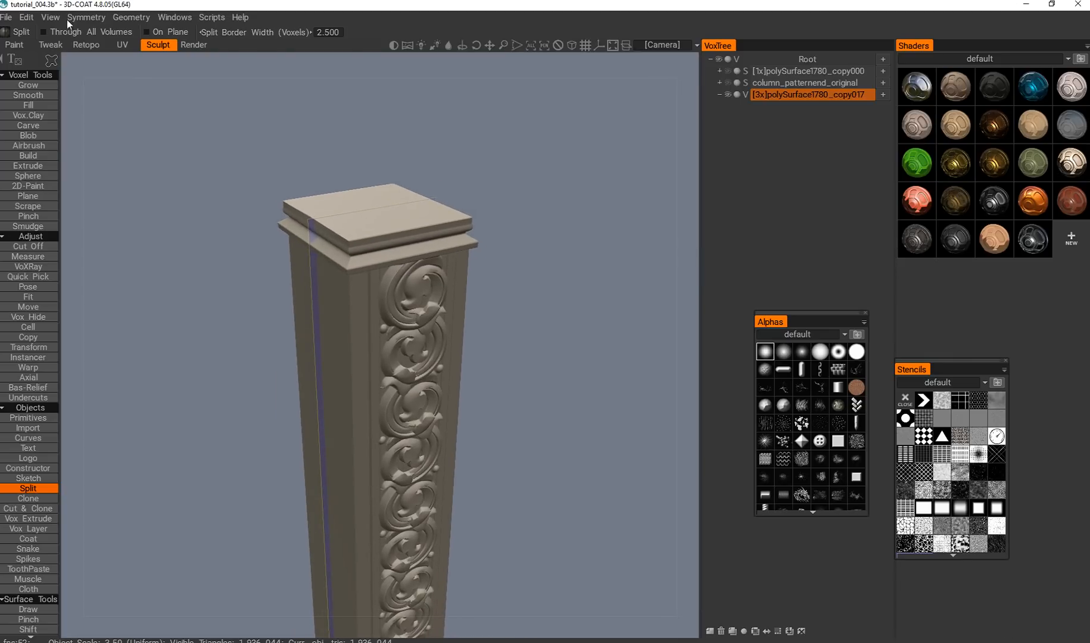
click(70, 19)
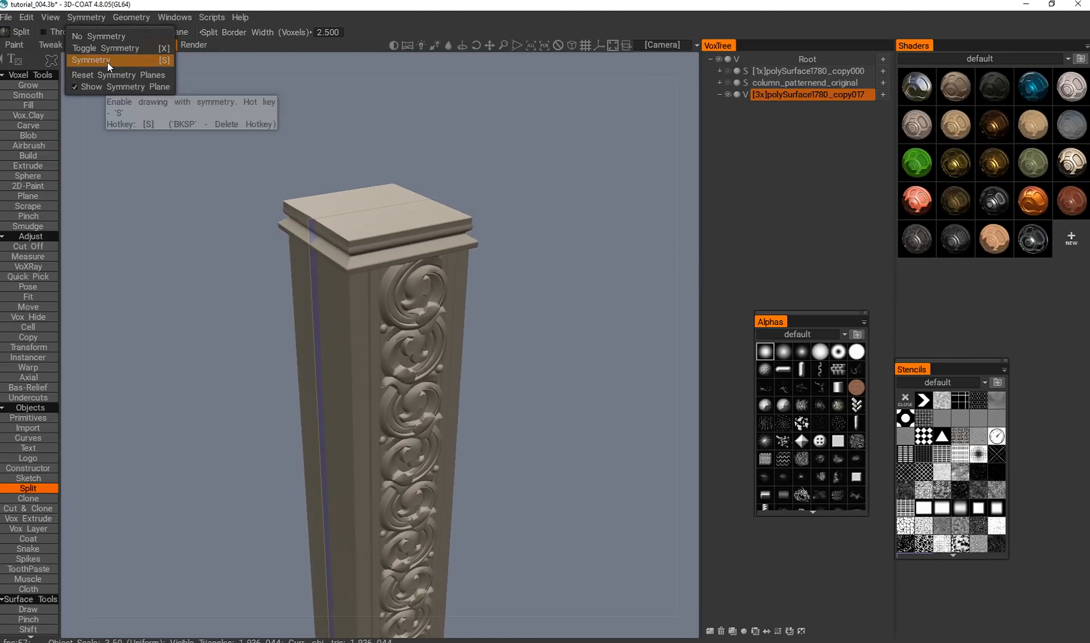
mouse_move(131, 19)
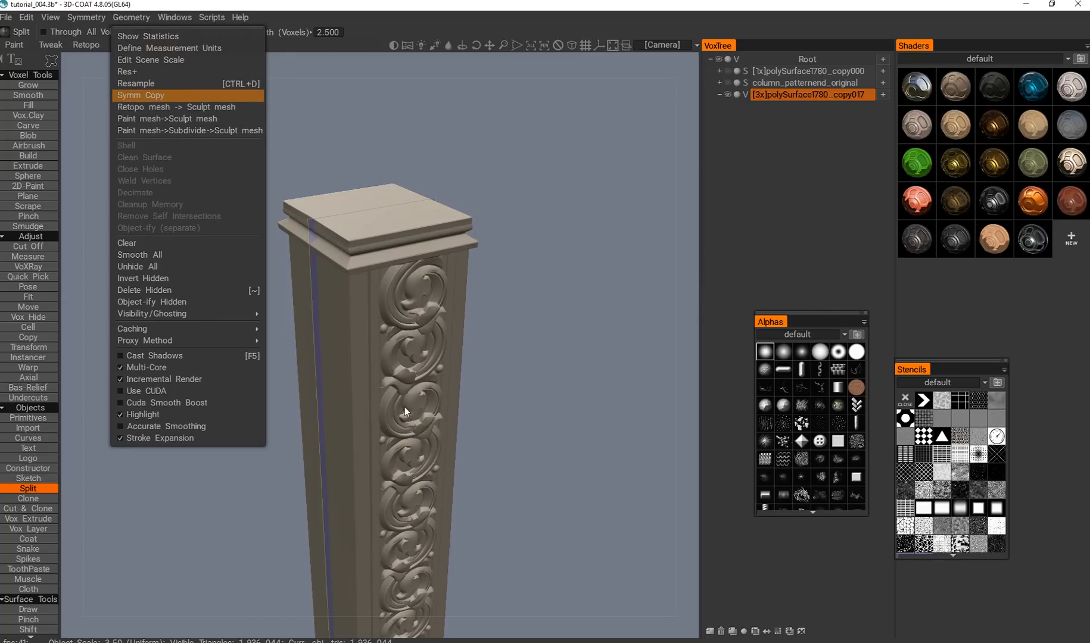
alt+drag(173, 414, 200, 401)
Duplicate the column layer and move the copy beside the original to an X position of about 163.
key(KP_2)
alt+drag(387, 346, 531, 376)
key(ctrl+d)
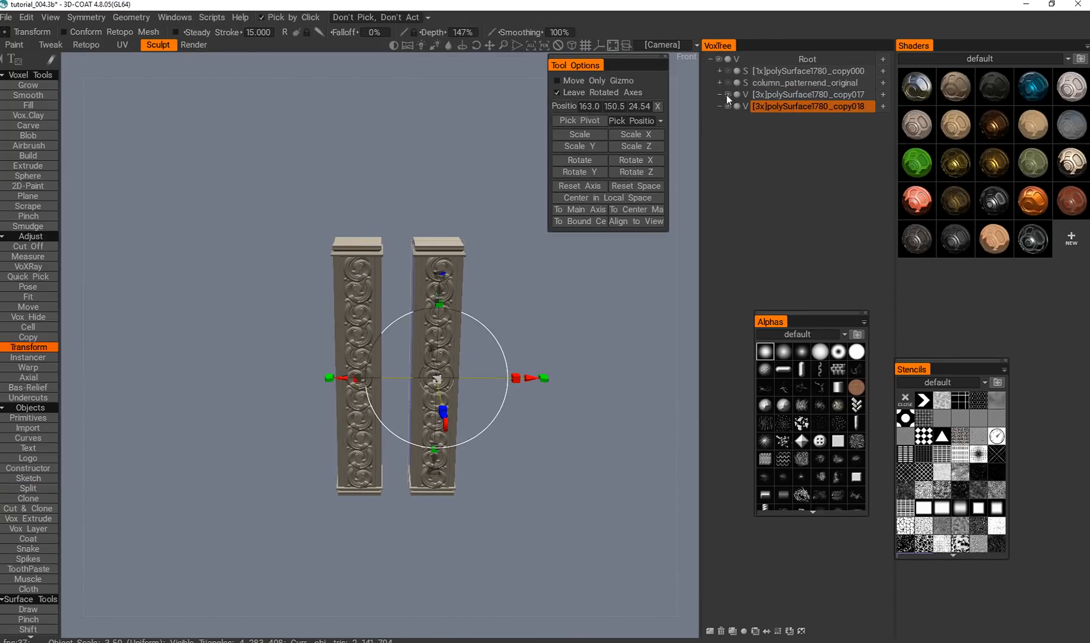
Inspect the copied column on its own by temporarily hiding the original column layer.
click(727, 96)
alt+middle_drag(504, 297, 436, 303)
alt+right_drag(436, 303, 501, 320)
alt+drag(501, 320, 430, 192)
click(727, 95)
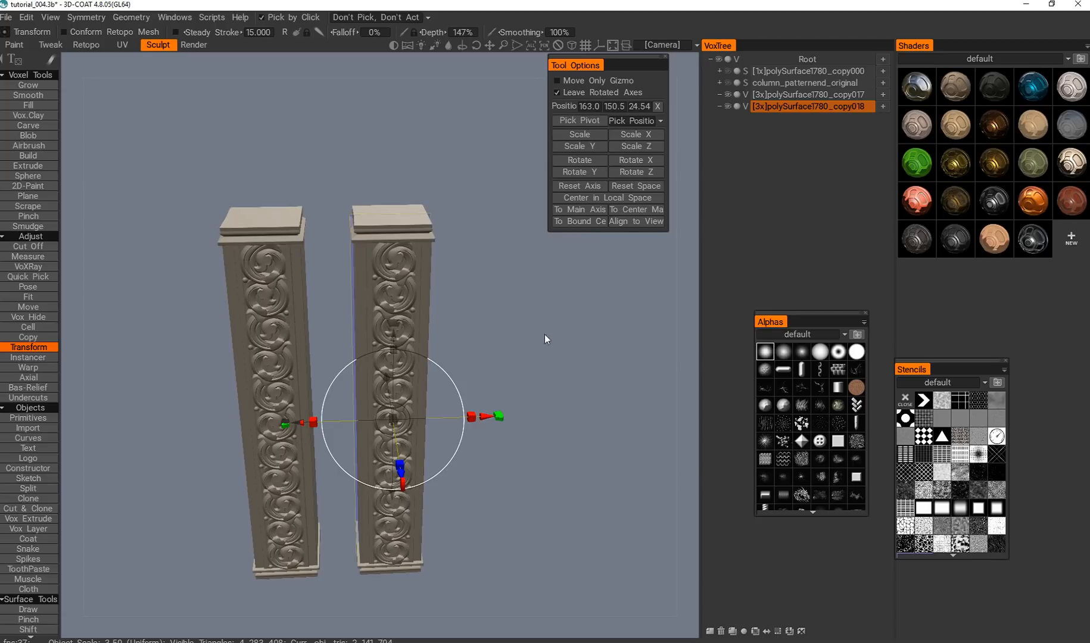
Try moving the copied column along the X axis and undo the move.
alt+drag(484, 416, 427, 409)
key(ctrl+z)
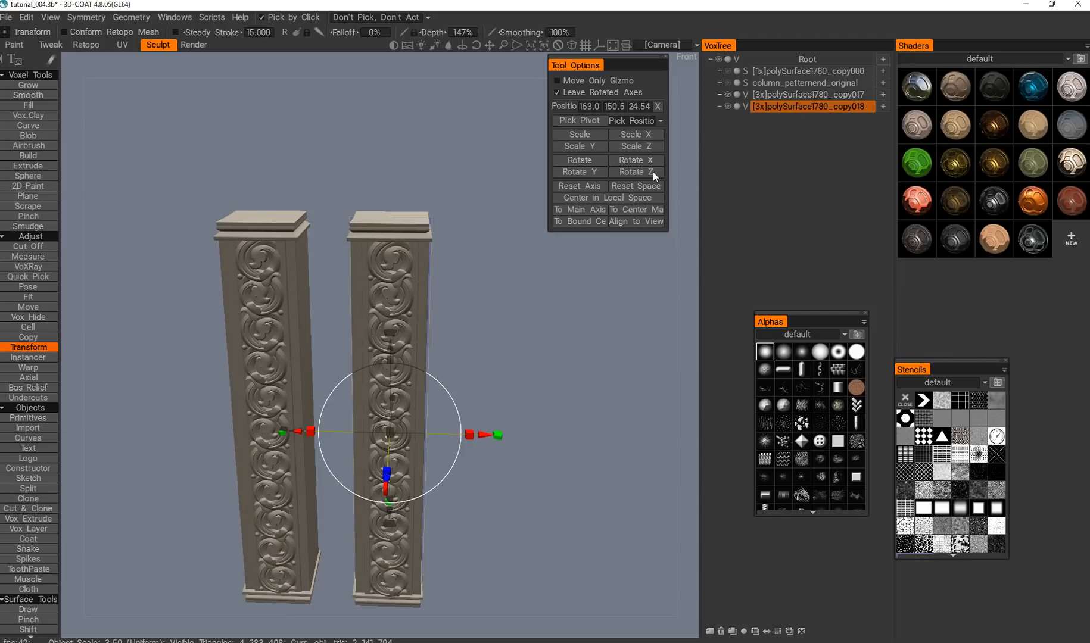
Hide the original column layer and view the copied column by itself from the front.
click(737, 98)
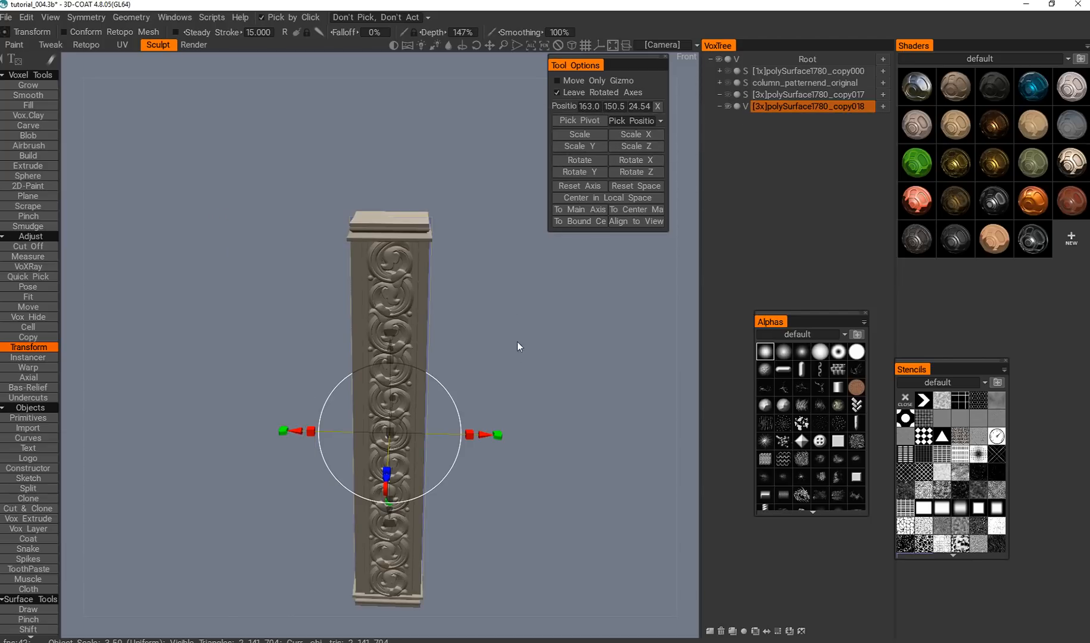
alt+drag(501, 347, 483, 260)
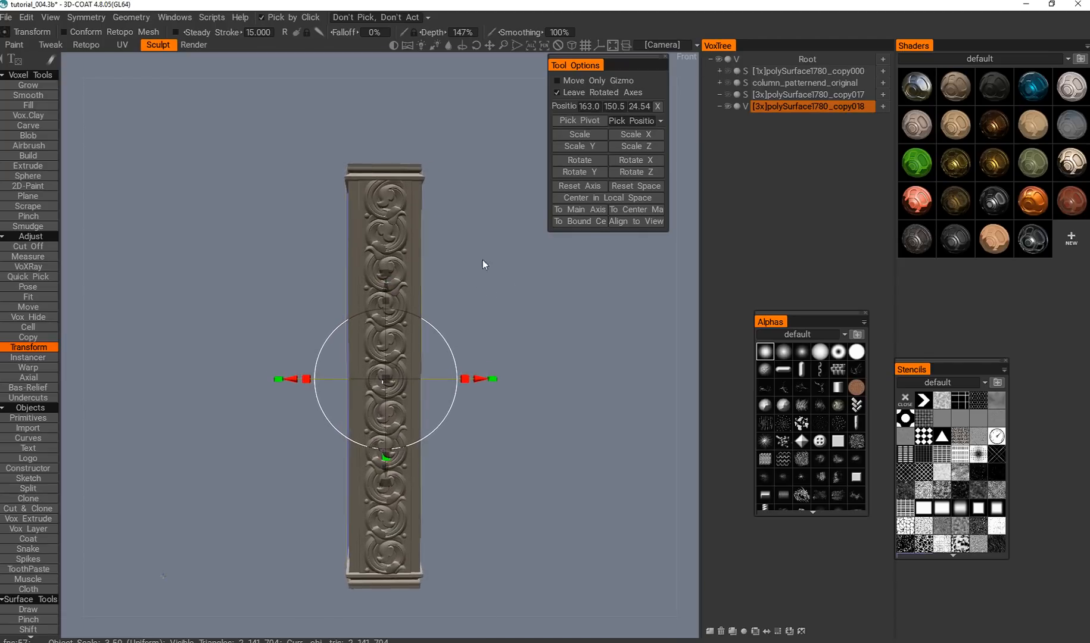
alt+middle_drag(483, 259, 470, 231)
alt+right_drag(469, 230, 500, 263)
alt+drag(499, 264, 498, 291)
alt+right_drag(498, 291, 485, 321)
alt+middle_drag(486, 321, 501, 285)
alt+drag(501, 285, 500, 267)
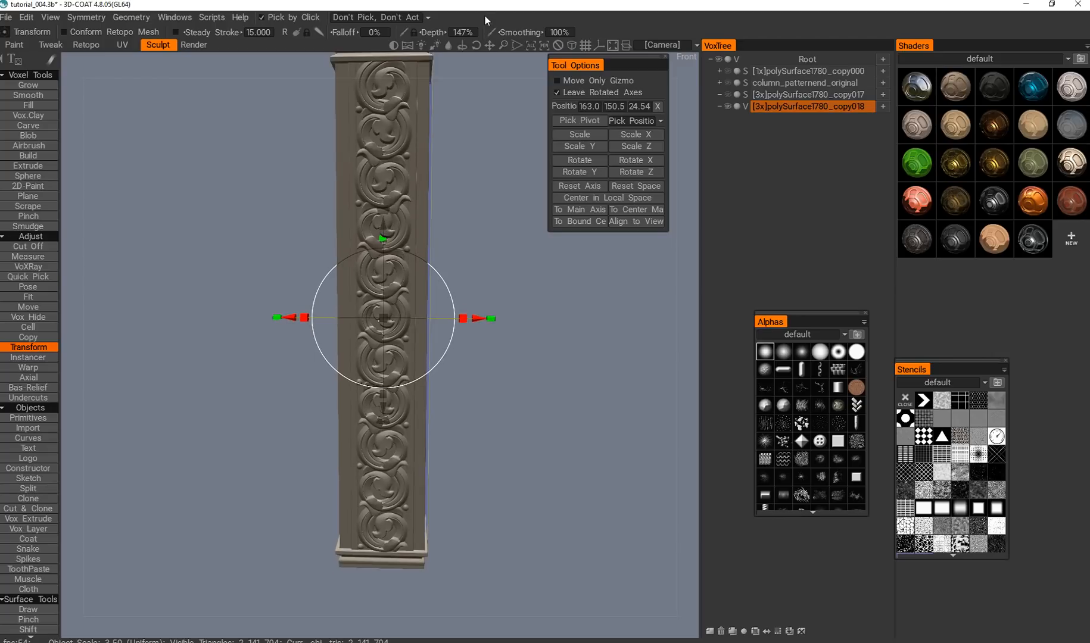
Trim a thin slice off the side of the copied column with the Cut Off tool.
mouse_move(478, 418)
alt+mouse_down()
mouse_move(462, 428)
mouse_move(482, 412)
mouse_move(491, 425)
mouse_move(477, 416)
alt+mouse_up()
key(c)
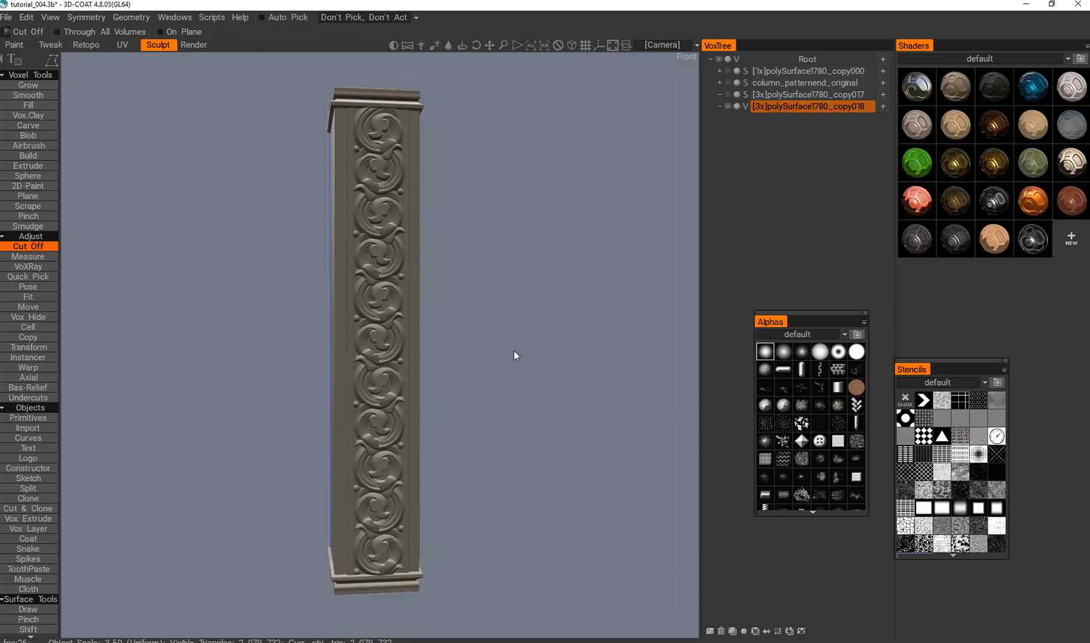
alt+drag(514, 351, 480, 359)
alt+middle_drag(478, 307, 490, 333)
alt+right_drag(490, 333, 428, 316)
Turn off the Z-axis mirror in the symmetry settings.
key(e)
key(s)
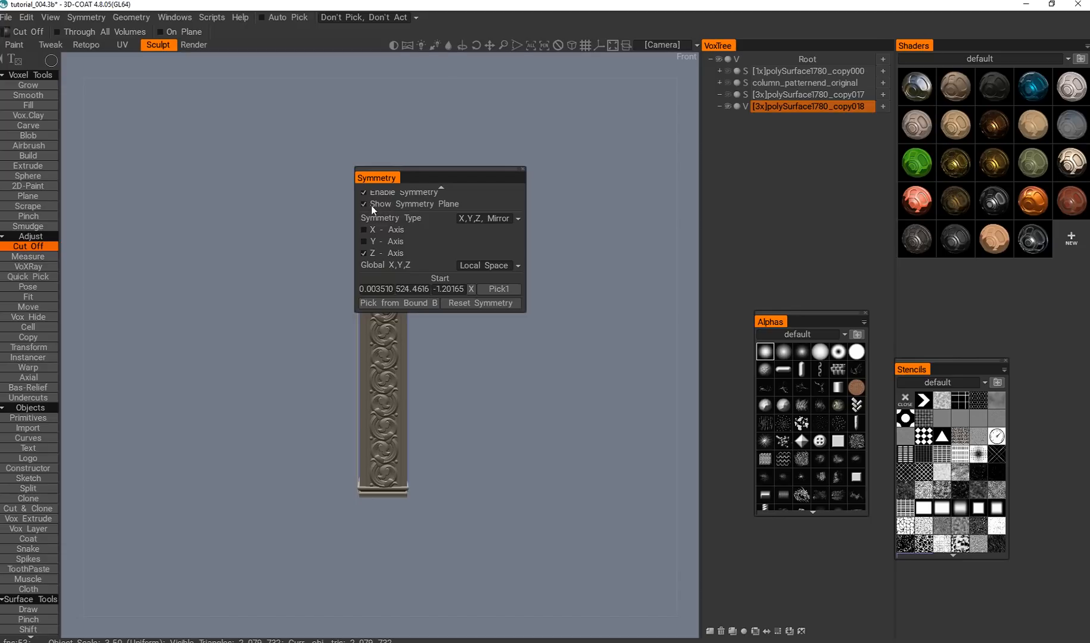
click(364, 254)
alt+middle_drag(279, 392, 290, 366)
alt+right_drag(291, 367, 299, 367)
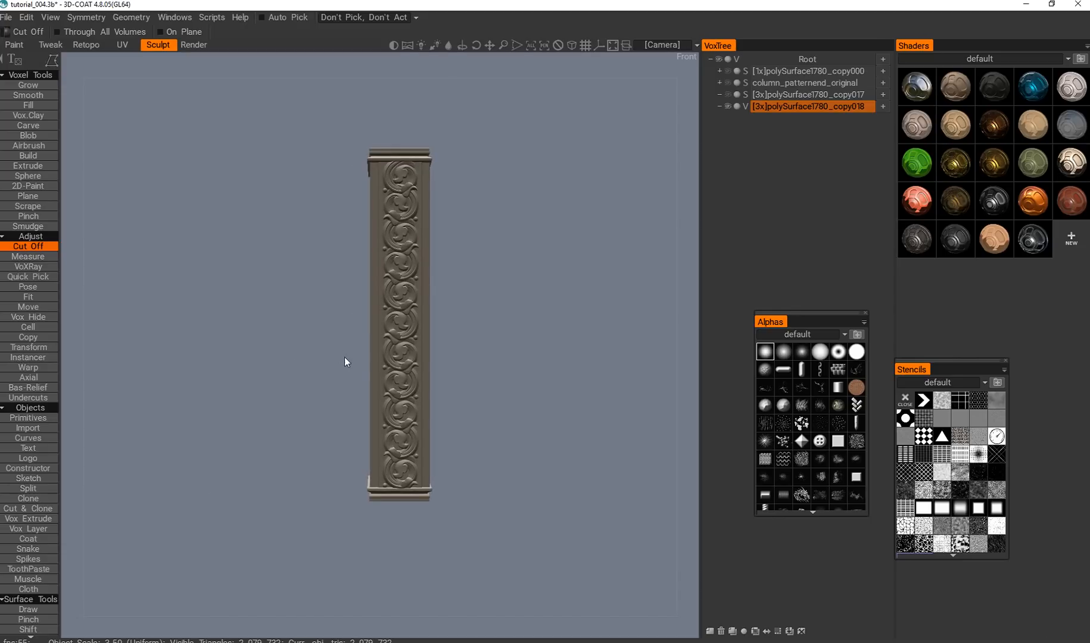
Cut off the upper half of the copied column with slanted Cut Off shapes.
key(e)
click(417, 349)
key(Return)
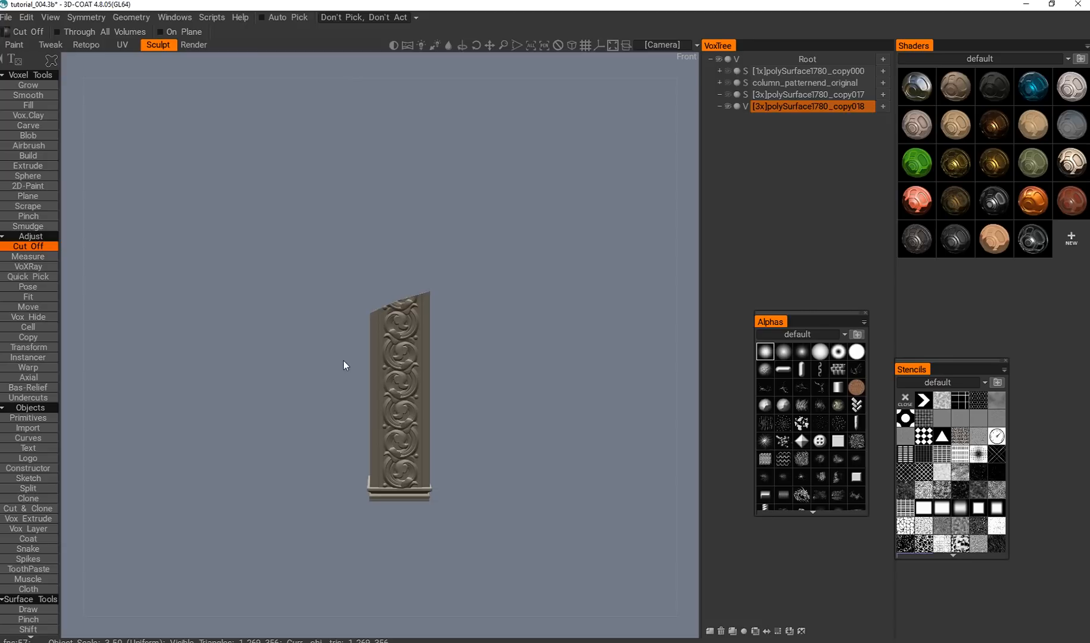
key(Return)
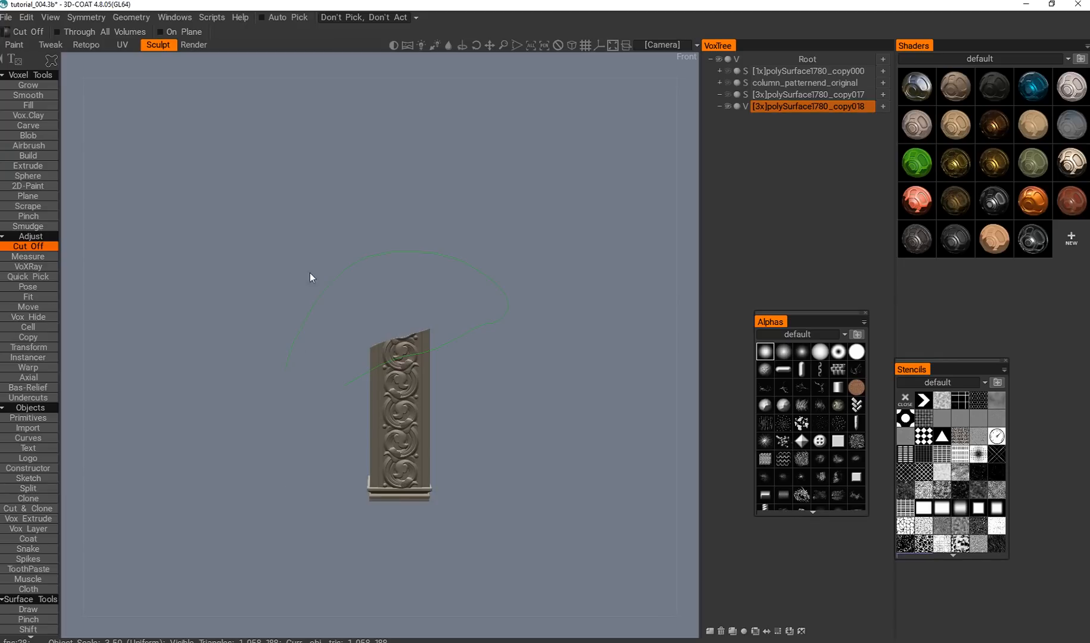
Cut the slanted broken end of the copied column further back with a Cut Off shape.
mouse_move(334, 394)
alt+mouse_down()
mouse_move(343, 484)
mouse_move(357, 476)
alt+mouse_up()
key(KP_2)
scroll(385, 386, up, 2)
scroll(386, 387, up, 5)
alt+drag(386, 387, 490, 394)
scroll(404, 428, down, 3)
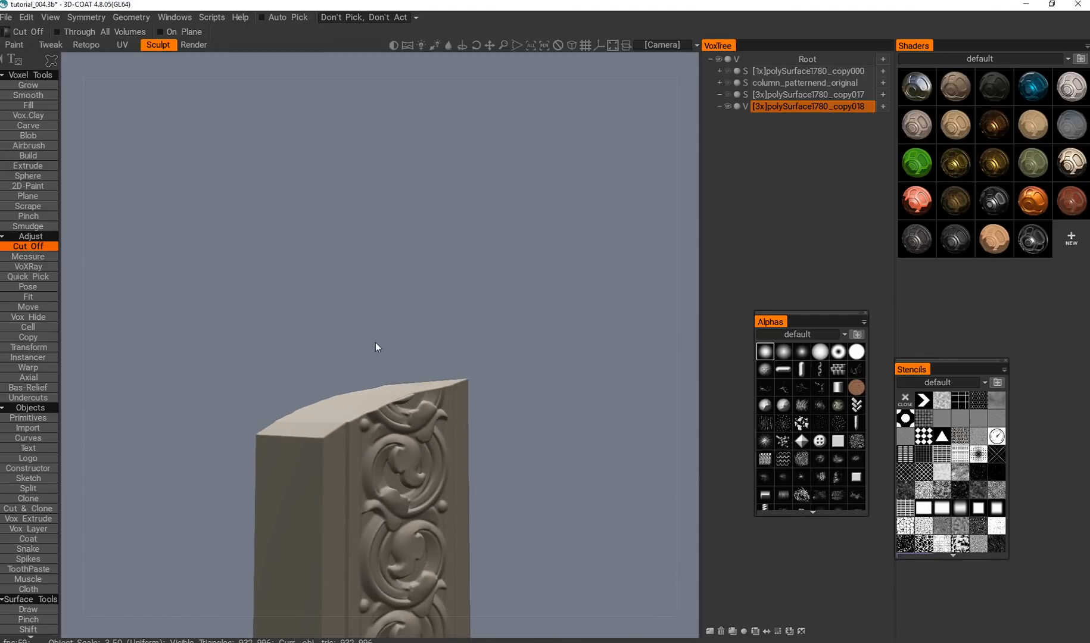
Slice off the remaining high corner of the column's broken top with a Cut Off shape for an uneven break.
alt+drag(350, 449, 472, 363)
alt+drag(339, 354, 369, 441)
scroll(352, 393, down, 5)
scroll(397, 404, up, 5)
alt+middle_drag(369, 441, 376, 397)
alt+shift+drag(377, 396, 381, 448)
alt+middle_drag(382, 448, 405, 395)
alt+drag(406, 395, 411, 364)
scroll(411, 365, down, 4)
alt+middle_drag(406, 362, 377, 361)
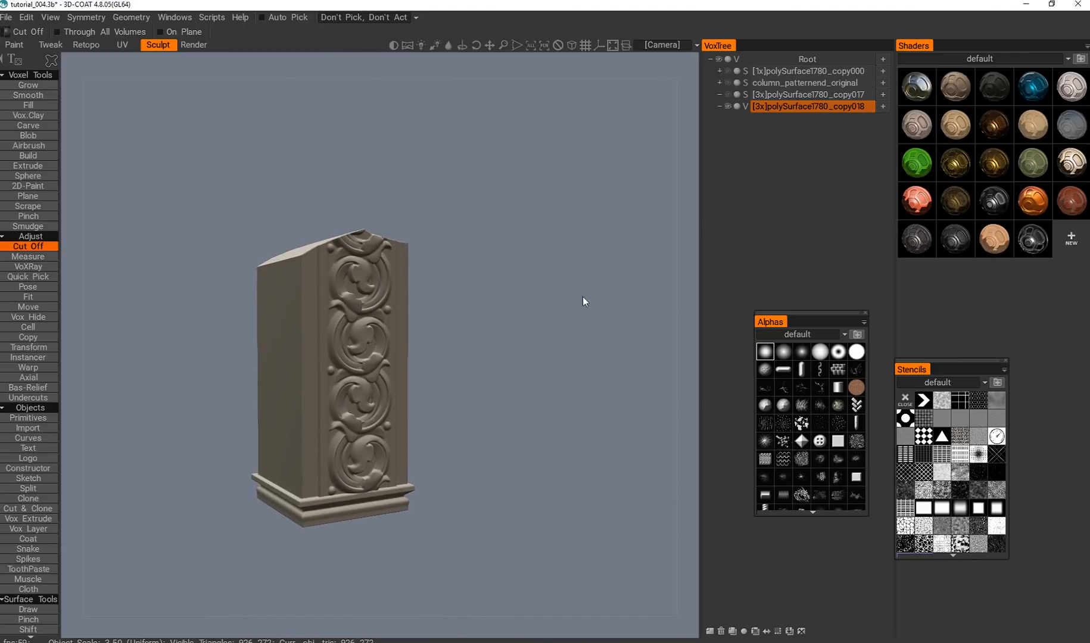
Duplicate the cut column's voxel layer.
key(ctrl+d)
alt+middle_drag(459, 382, 467, 391)
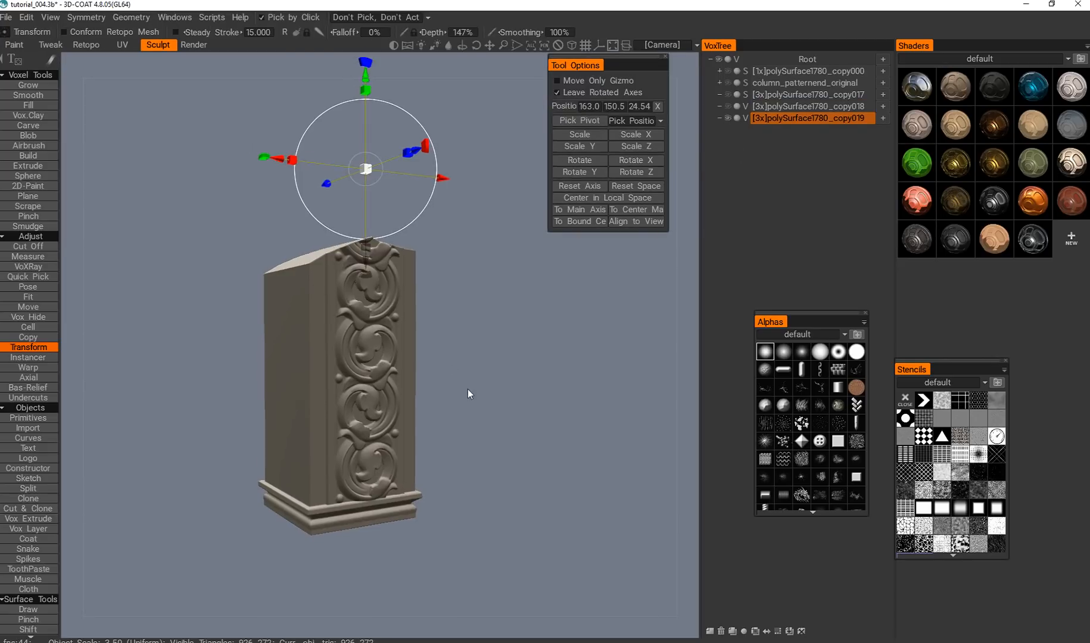
alt+drag(468, 391, 440, 411)
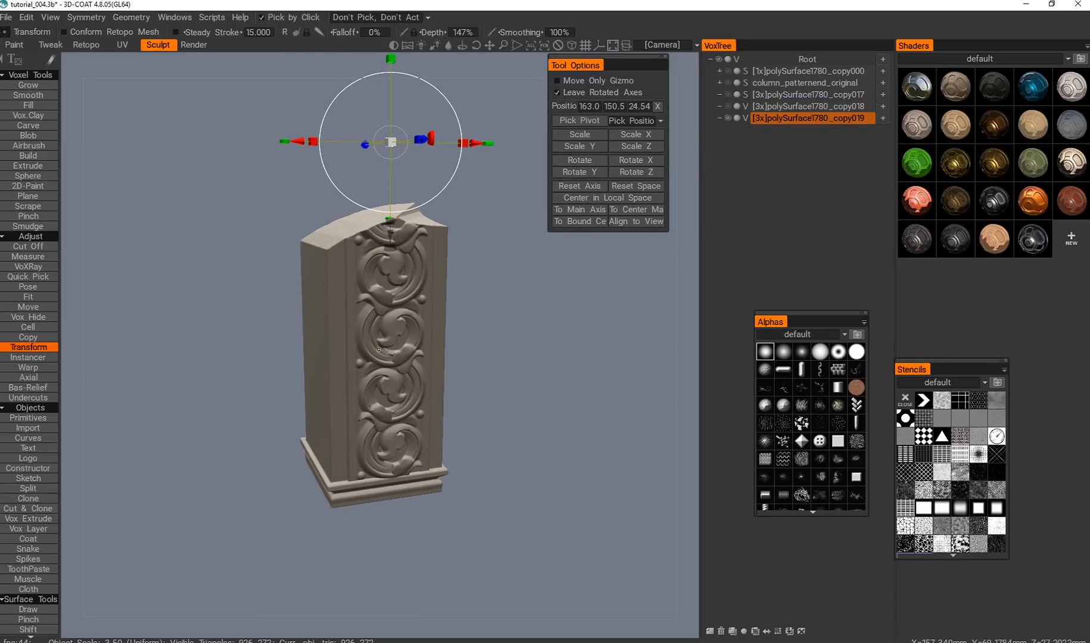
alt+middle_drag(463, 301, 440, 327)
alt+right_drag(440, 327, 456, 340)
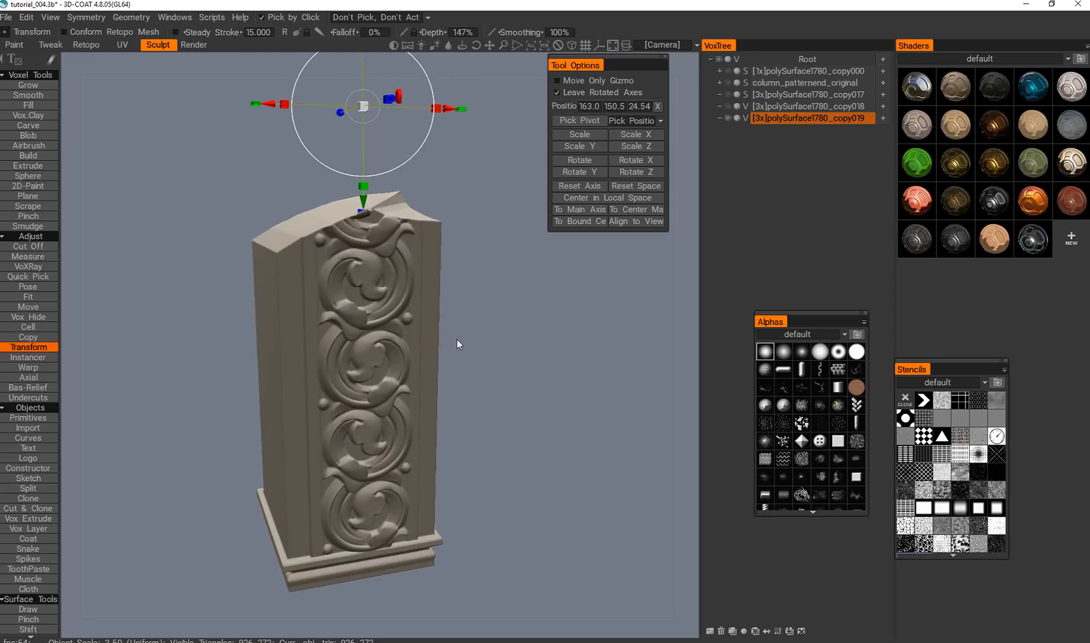
alt+drag(457, 340, 420, 322)
alt+middle_drag(420, 321, 429, 323)
Set Vox Hide to a freehand closed shape and chip the duplicated column's upper front edge.
key(h)
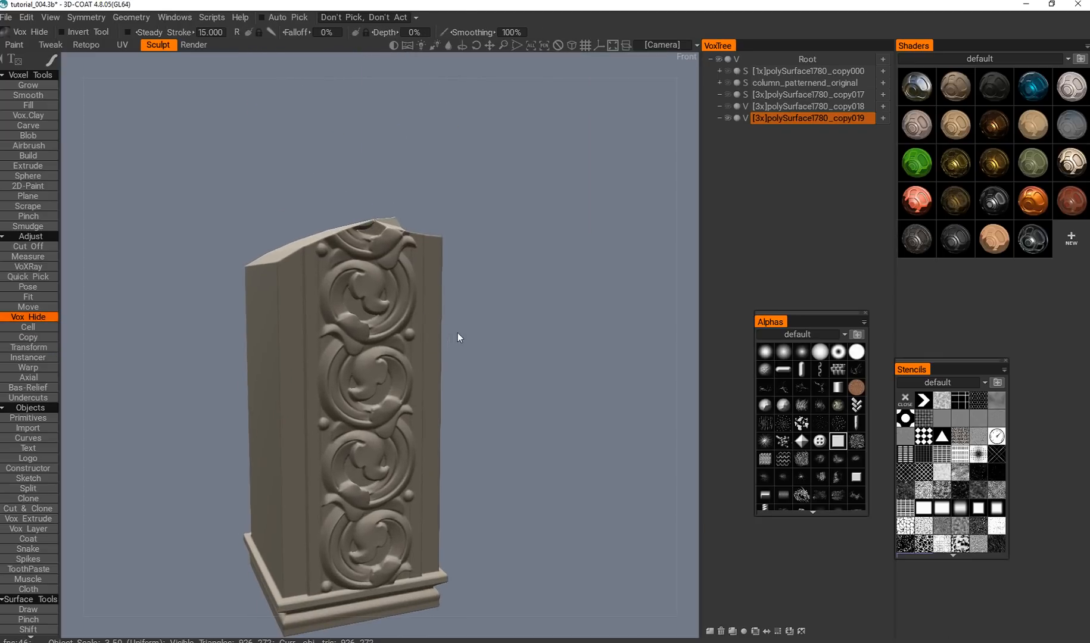
key(e)
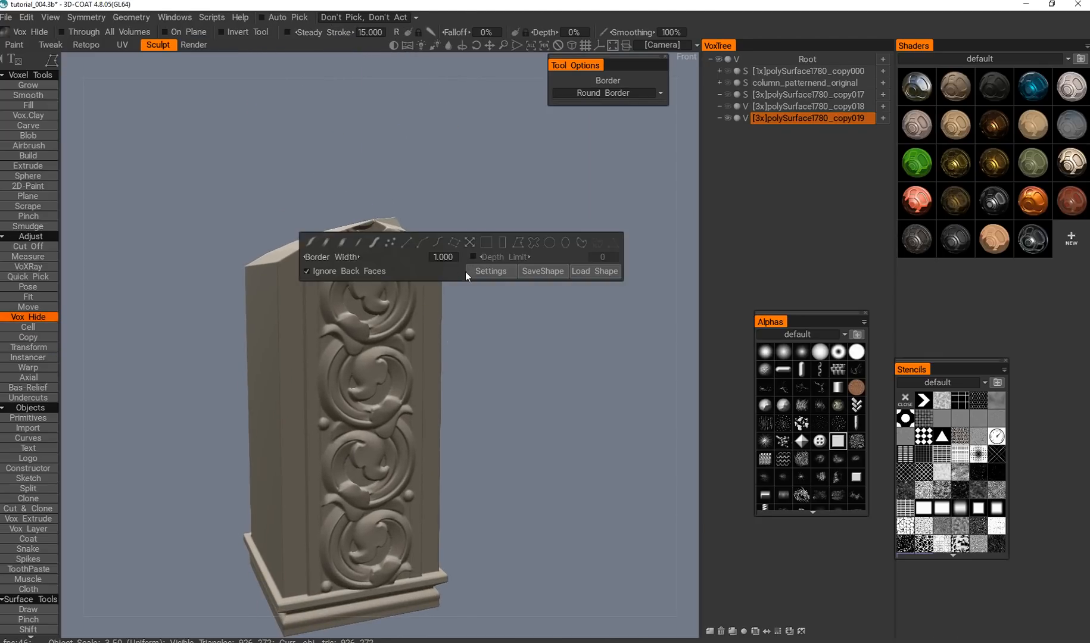
click(537, 242)
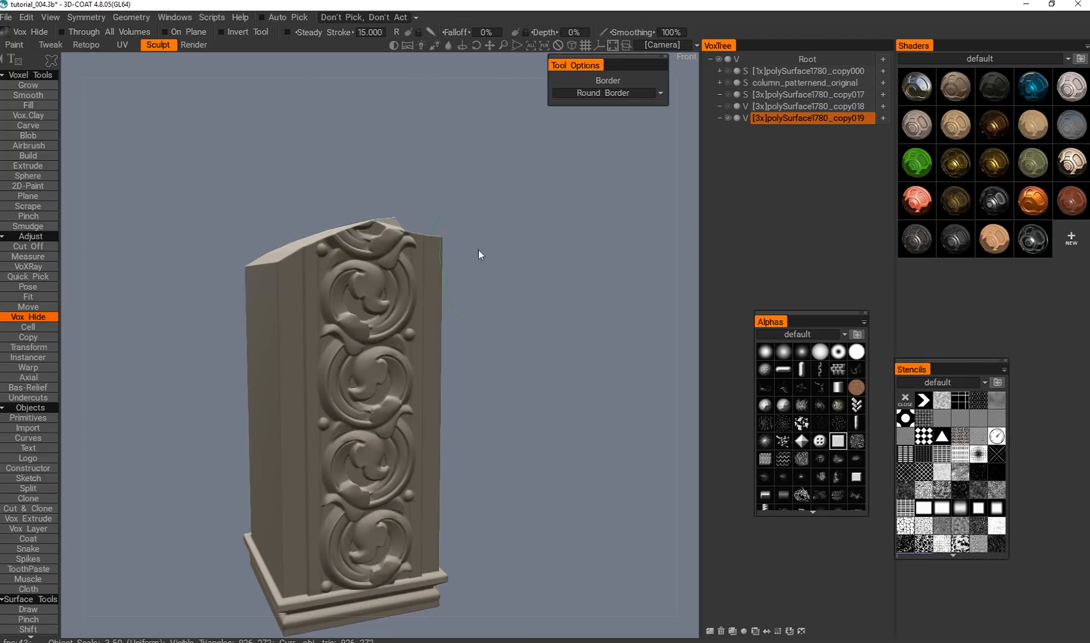
alt+drag(442, 377, 405, 364)
alt+right_drag(405, 365, 413, 370)
alt+middle_drag(414, 370, 381, 414)
alt+drag(382, 414, 197, 498)
alt+middle_drag(196, 498, 321, 424)
alt+drag(321, 424, 235, 533)
alt+middle_drag(235, 533, 278, 474)
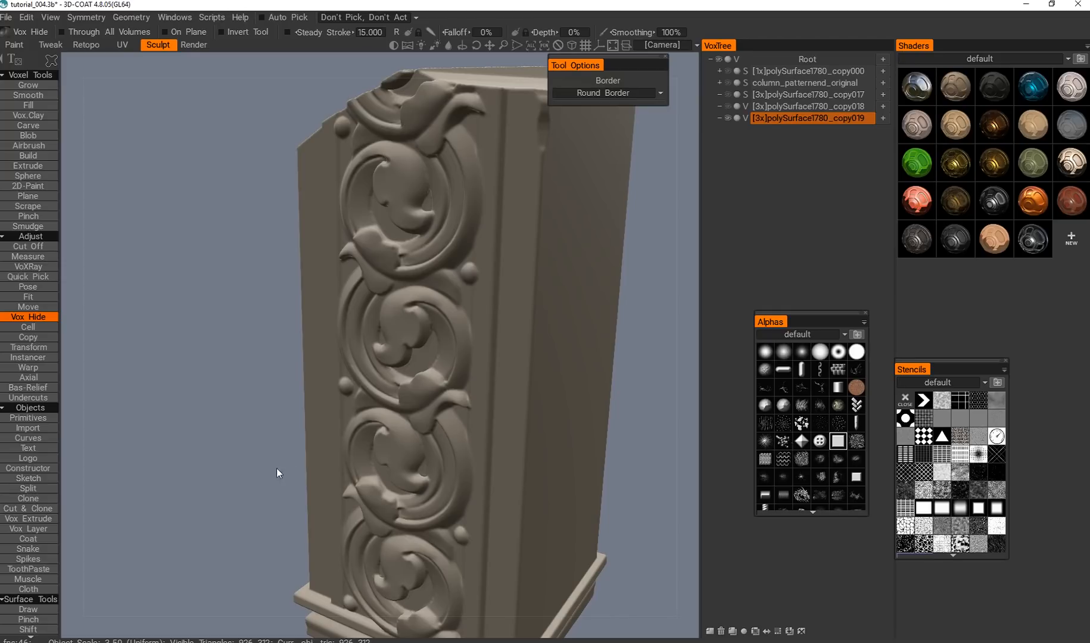
Chip the opposite front edge of the column around mid-height with a freehand Vox Hide shape.
click(304, 398)
drag(274, 421, 275, 426)
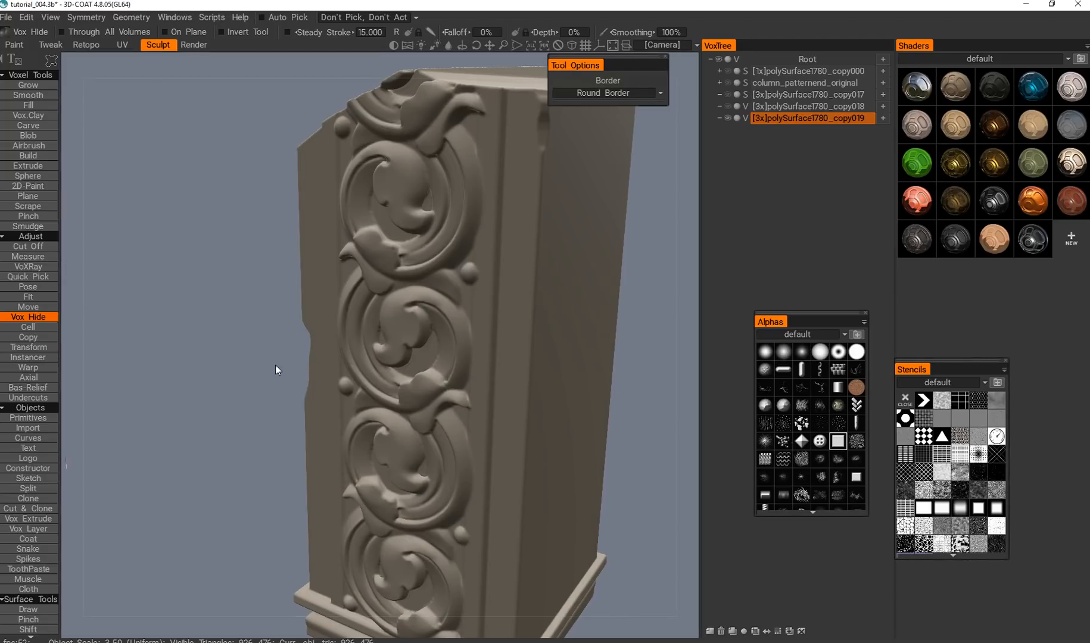
alt+drag(275, 365, 408, 352)
alt+right_drag(408, 352, 384, 353)
alt+drag(384, 353, 417, 363)
alt+right_drag(417, 364, 475, 395)
alt+drag(475, 395, 552, 388)
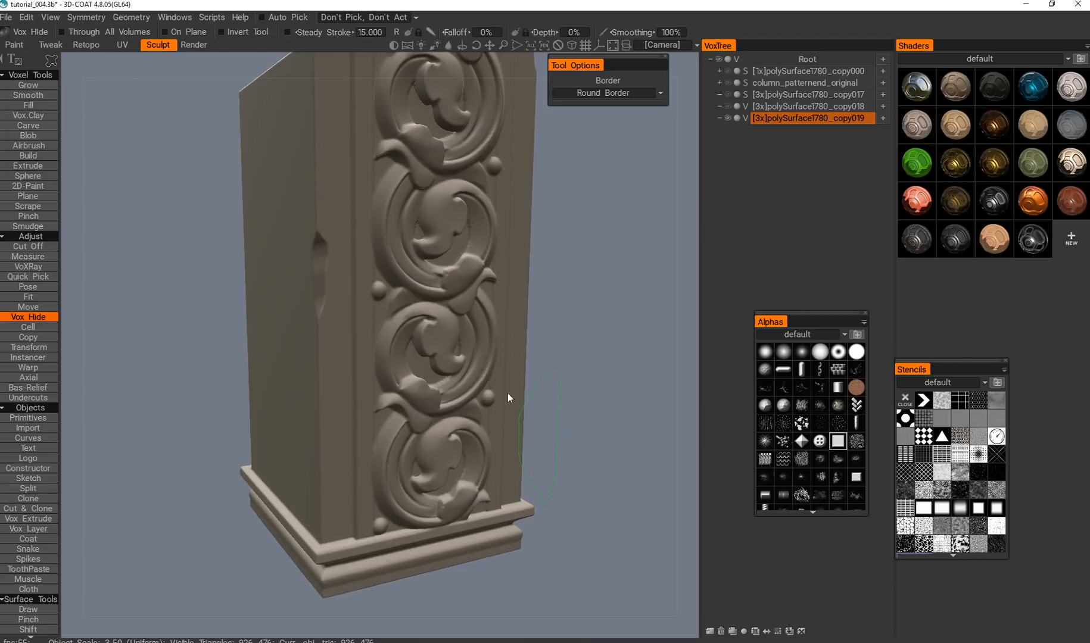
Chip the lower rear edge of the plain side face just above the base with Vox Hide.
mouse_move(297, 460)
alt+mouse_down()
mouse_move(437, 436)
mouse_move(235, 452)
alt+mouse_up()
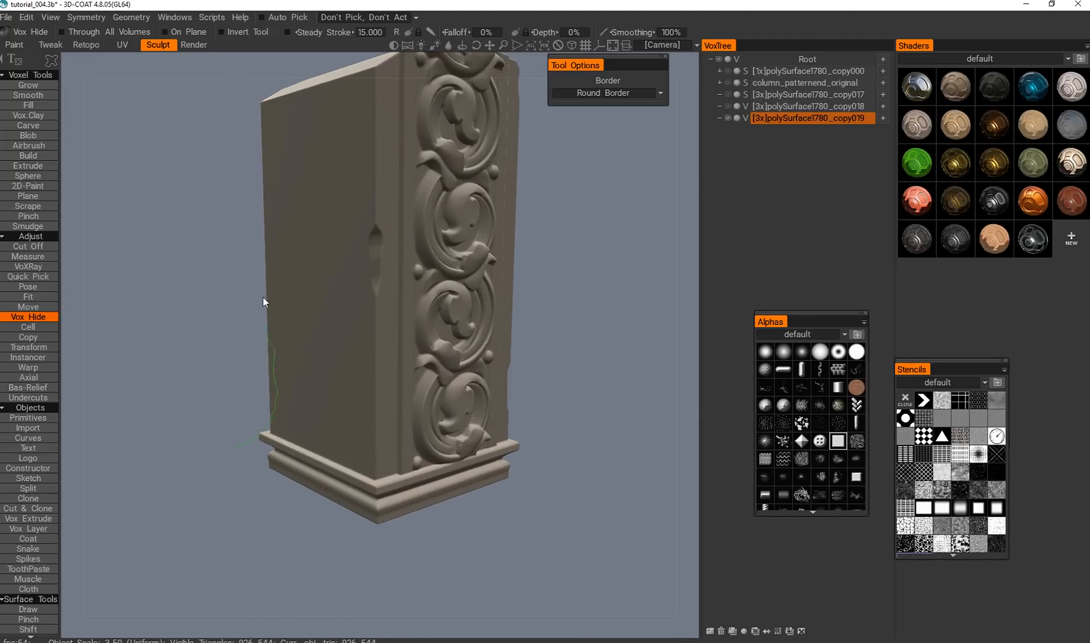
alt+drag(281, 499, 245, 406)
alt+right_drag(308, 411, 336, 428)
alt+drag(336, 428, 369, 382)
alt+right_drag(369, 383, 406, 423)
alt+drag(406, 422, 353, 430)
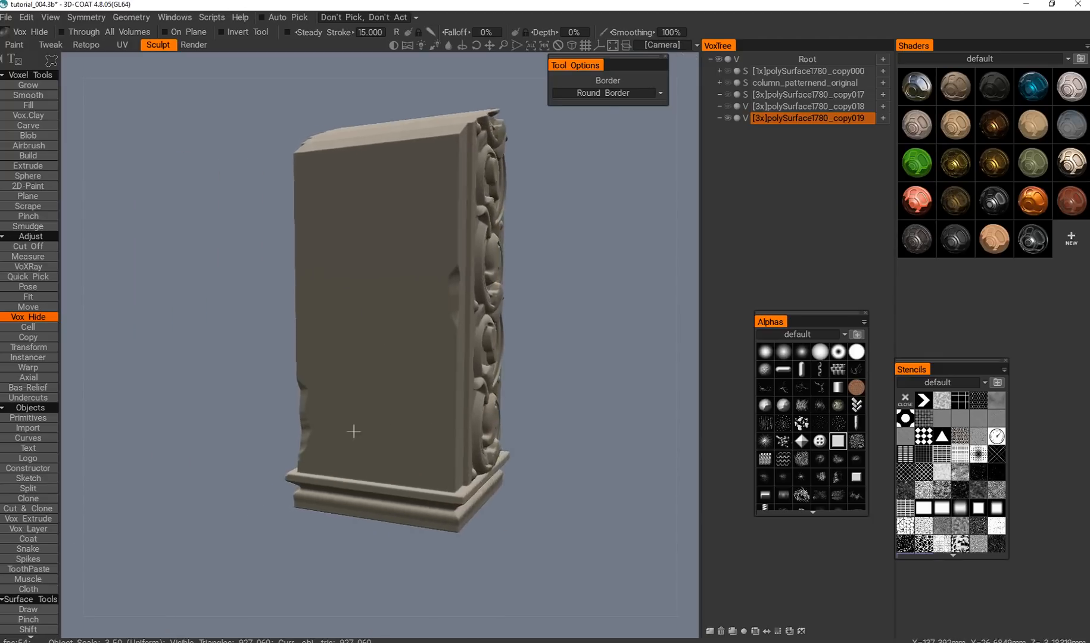
Inspect the chipped edges of the column from several sides.
alt+middle_drag(353, 431, 469, 408)
alt+drag(469, 408, 380, 425)
alt+middle_drag(406, 419, 251, 447)
alt+right_drag(250, 446, 396, 431)
alt+drag(403, 419, 390, 421)
alt+middle_drag(390, 422, 361, 415)
alt+right_drag(361, 415, 385, 456)
alt+drag(384, 455, 356, 436)
alt+middle_drag(341, 439, 425, 456)
alt+right_drag(368, 460, 349, 390)
mouse_move(350, 390)
alt+middle_down()
mouse_move(325, 419)
mouse_move(333, 411)
alt+middle_up()
mouse_move(334, 411)
alt+right_down()
mouse_move(356, 466)
mouse_move(319, 414)
alt+right_up()
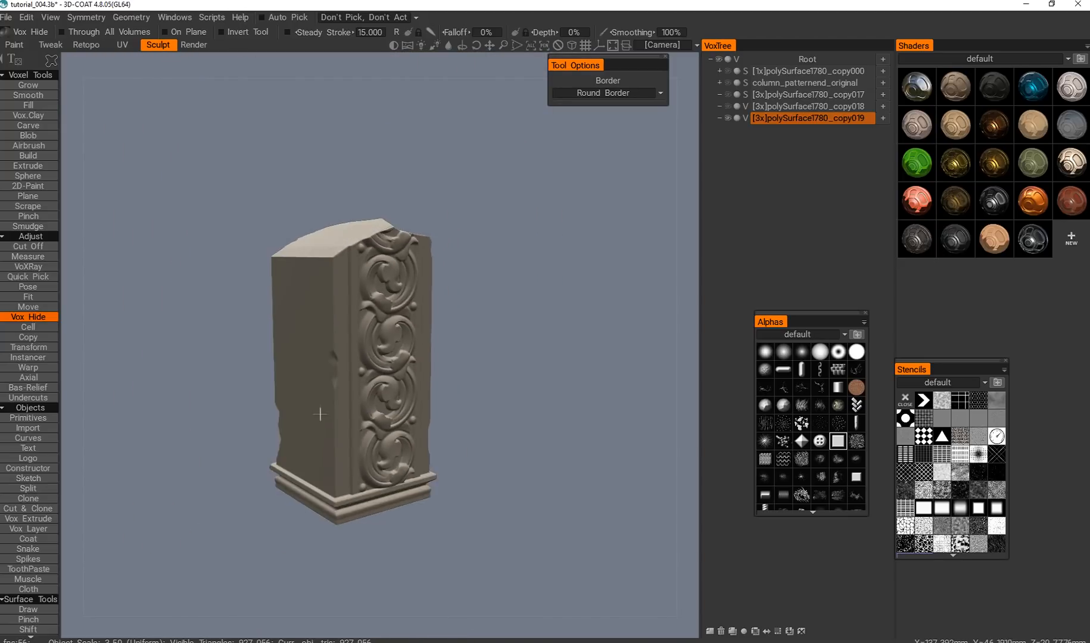
alt+drag(318, 413, 309, 397)
alt+middle_drag(309, 397, 329, 381)
alt+drag(329, 382, 389, 358)
alt+middle_drag(389, 357, 417, 365)
alt+right_drag(417, 364, 364, 428)
Change Vox Hide to a brush stroke and hollow out a patch in the upper middle of the plain side face.
key(e)
click(259, 388)
alt+middle_drag(374, 406, 489, 432)
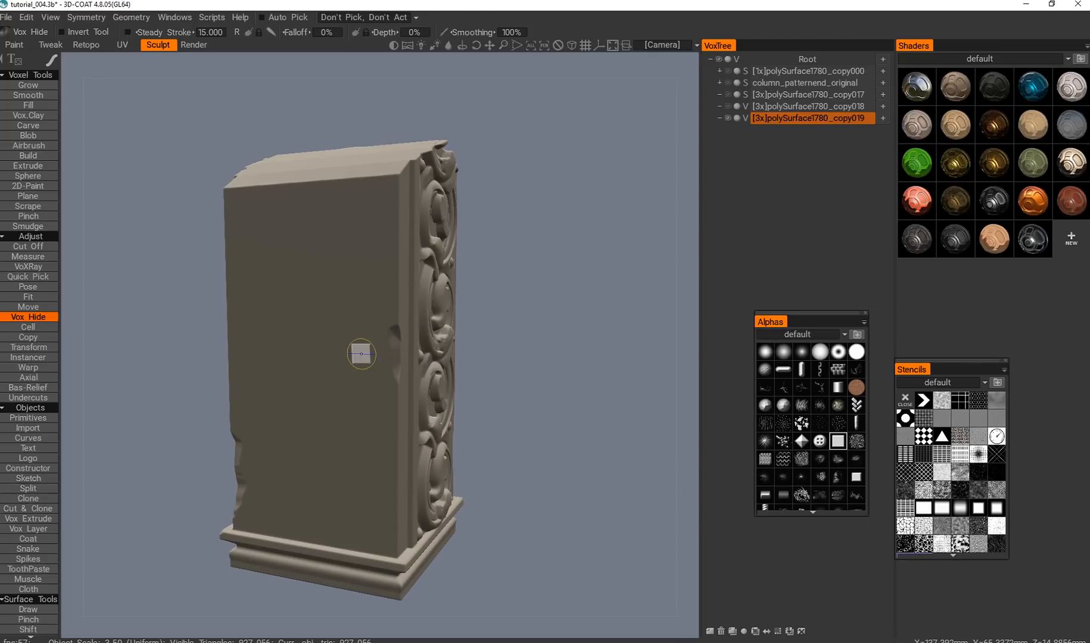
key(e)
click(258, 354)
mouse_move(305, 332)
mouse_down()
mouse_move(309, 251)
mouse_move(298, 333)
mouse_move(322, 375)
mouse_move(367, 345)
mouse_move(338, 362)
mouse_move(461, 375)
mouse_up()
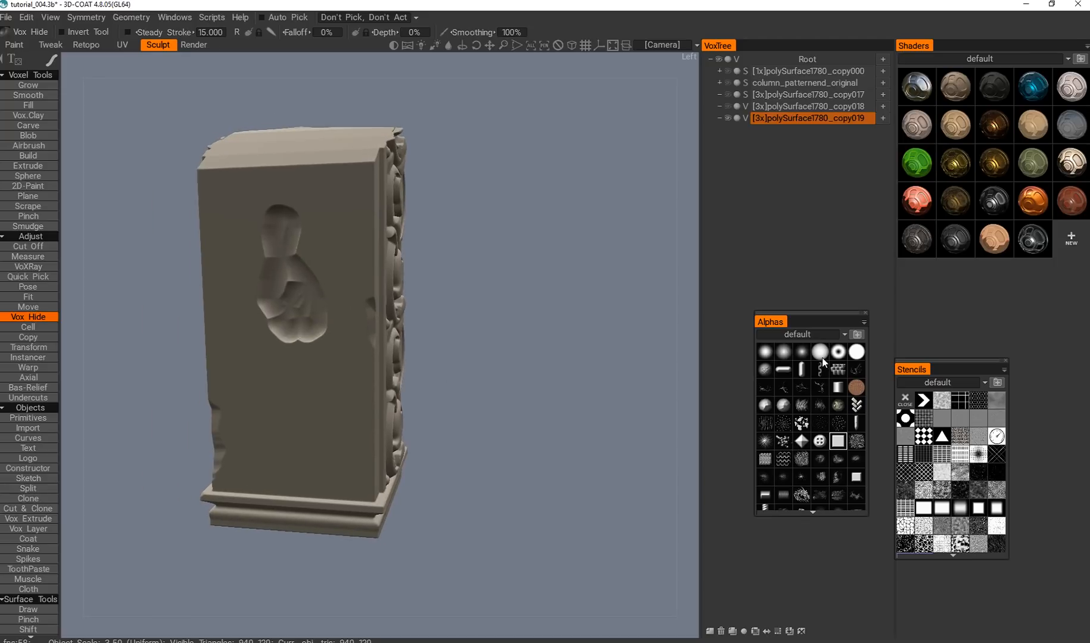
Extend the hollow across the side face with further Vox Hide strokes, ending with the square brush alpha.
alt+middle_drag(398, 369, 455, 373)
mouse_move(359, 367)
mouse_down()
mouse_move(397, 451)
mouse_move(356, 317)
mouse_up()
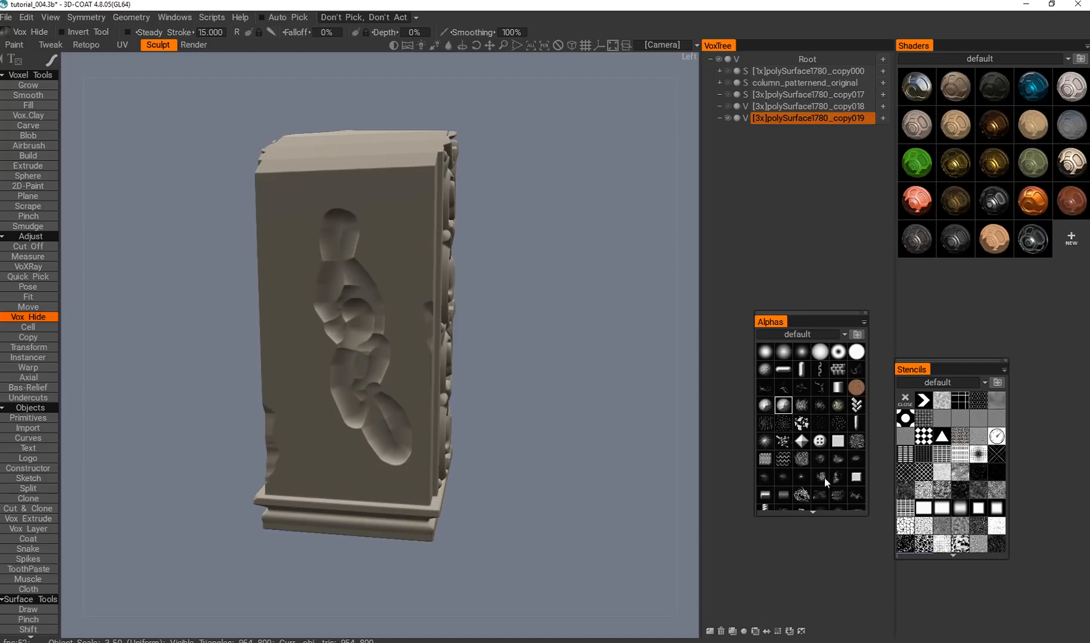
alt+middle_drag(333, 379, 356, 375)
mouse_move(392, 298)
mouse_down()
mouse_move(361, 318)
mouse_move(340, 281)
mouse_up()
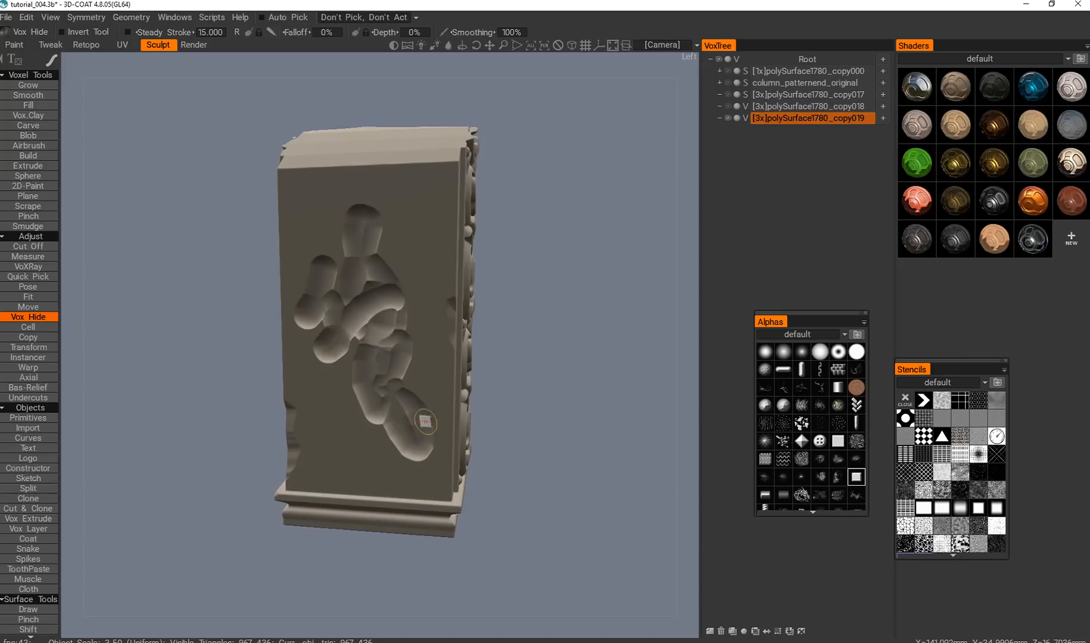
Brush most of the hidden volume on the side face back in, leaving only narrow cracks and small dents.
drag(429, 430, 430, 455)
mouse_move(399, 397)
mouse_down()
mouse_move(369, 384)
mouse_move(339, 345)
mouse_move(394, 326)
mouse_up()
mouse_move(309, 376)
mouse_down()
mouse_move(317, 313)
mouse_move(381, 256)
mouse_move(352, 291)
mouse_move(378, 319)
mouse_move(404, 314)
mouse_move(359, 243)
mouse_up()
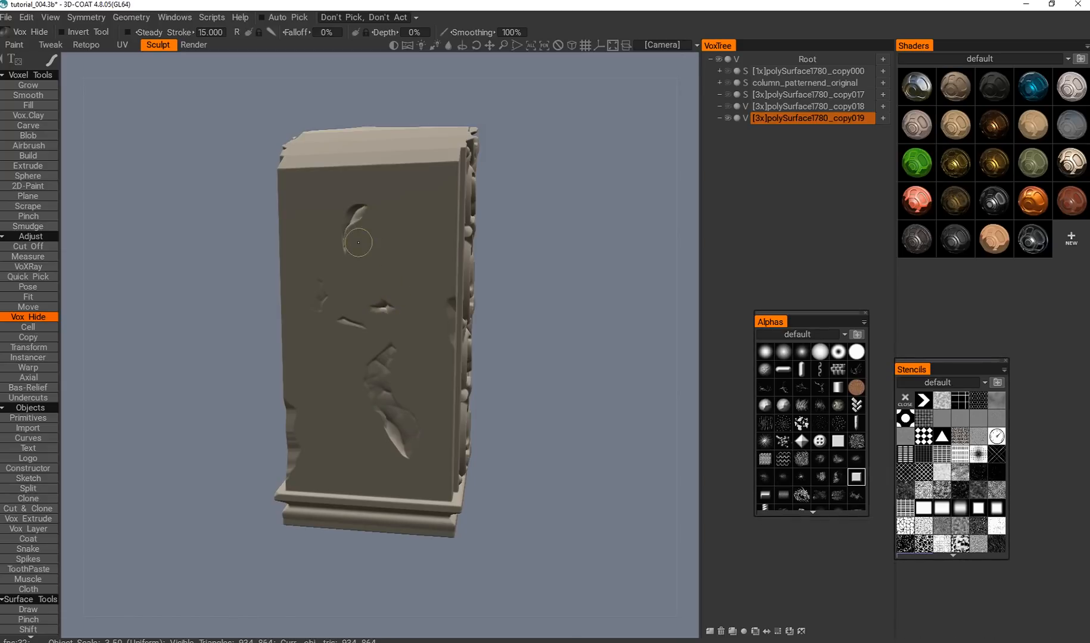
alt+drag(316, 315, 403, 332)
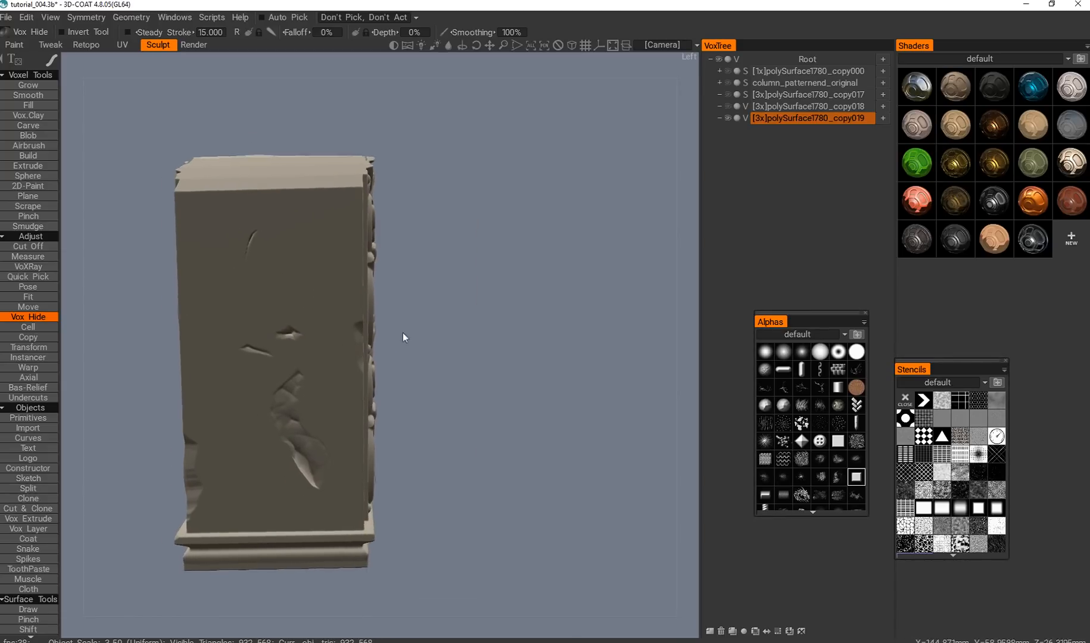
Hollow a diagonal band across the lower part of the side face and restore most of it to leave fine cracks.
alt+right_drag(403, 332, 365, 368)
alt+middle_drag(365, 368, 379, 354)
drag(333, 345, 300, 374)
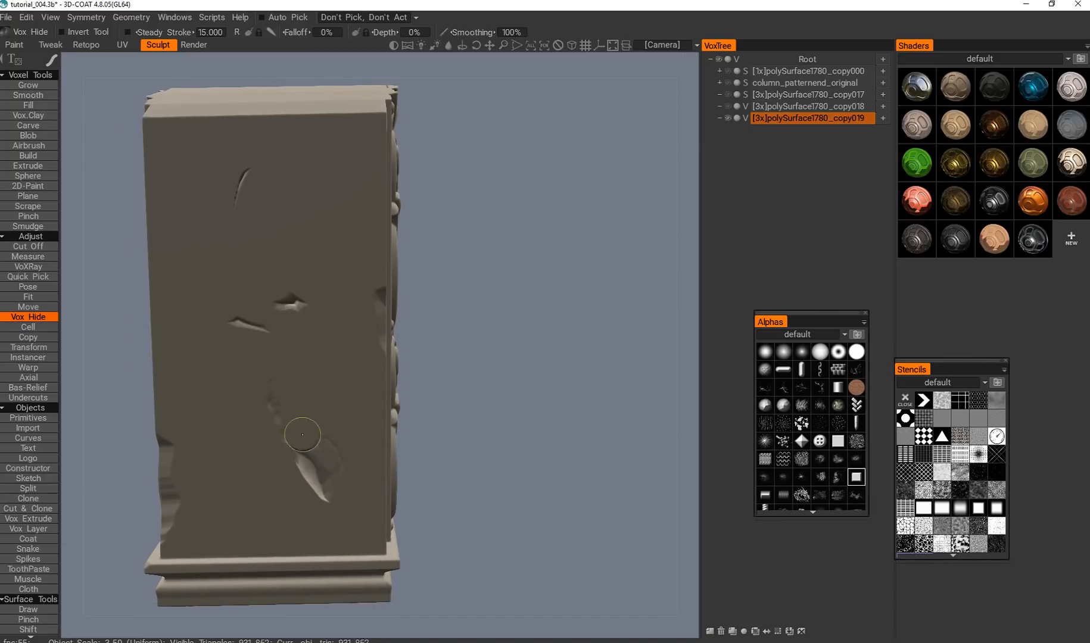
mouse_move(207, 377)
mouse_down()
mouse_move(310, 459)
mouse_move(315, 494)
mouse_up()
drag(301, 411, 230, 378)
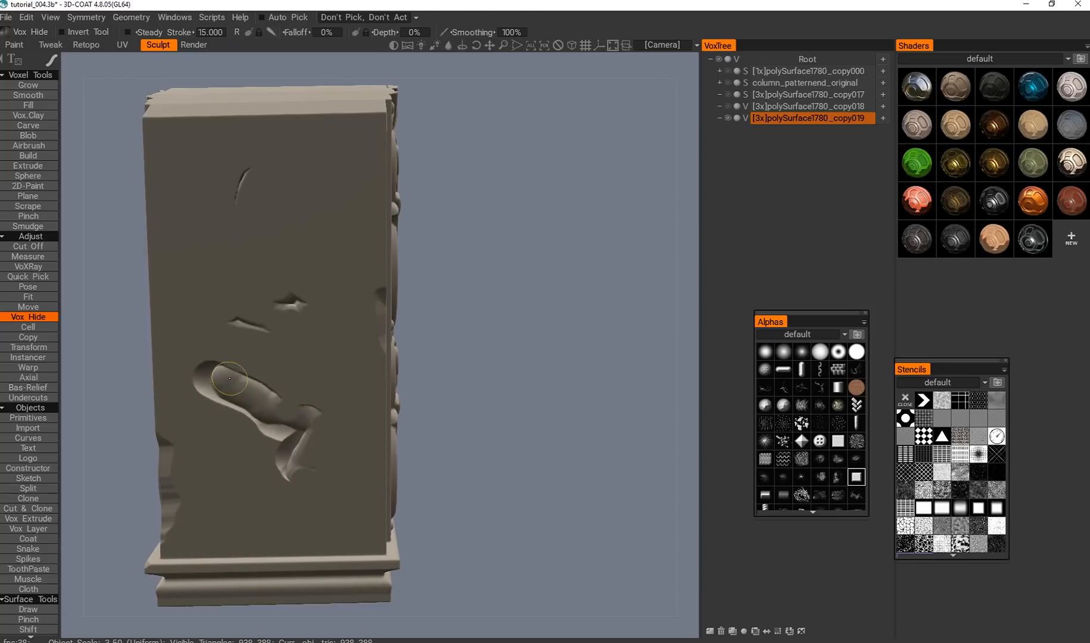
drag(286, 405, 263, 392)
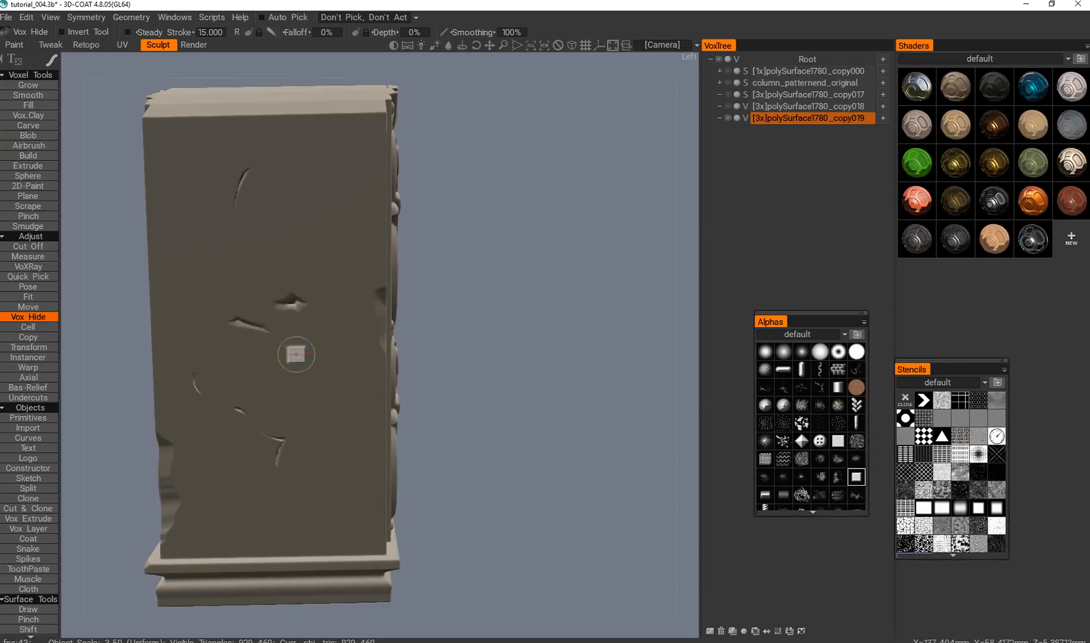
Hollow a band near the top of the side face and brush it partly back to leave a curved crack.
ctrl+drag(295, 182, 351, 199)
ctrl+drag(267, 214, 360, 232)
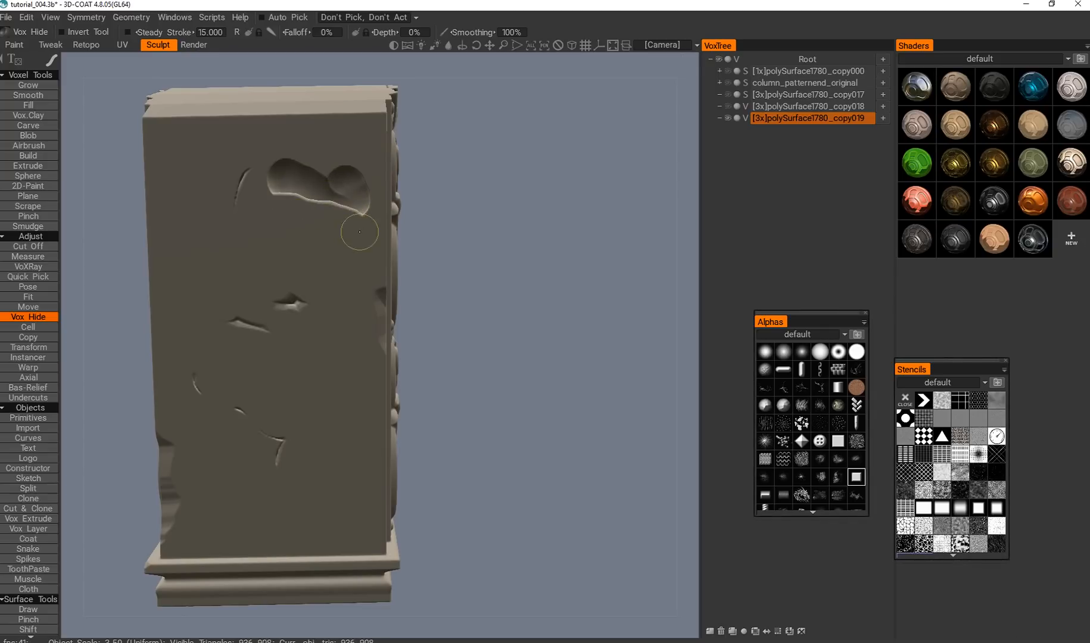
mouse_move(280, 183)
mouse_down()
mouse_move(307, 210)
mouse_move(335, 201)
mouse_up()
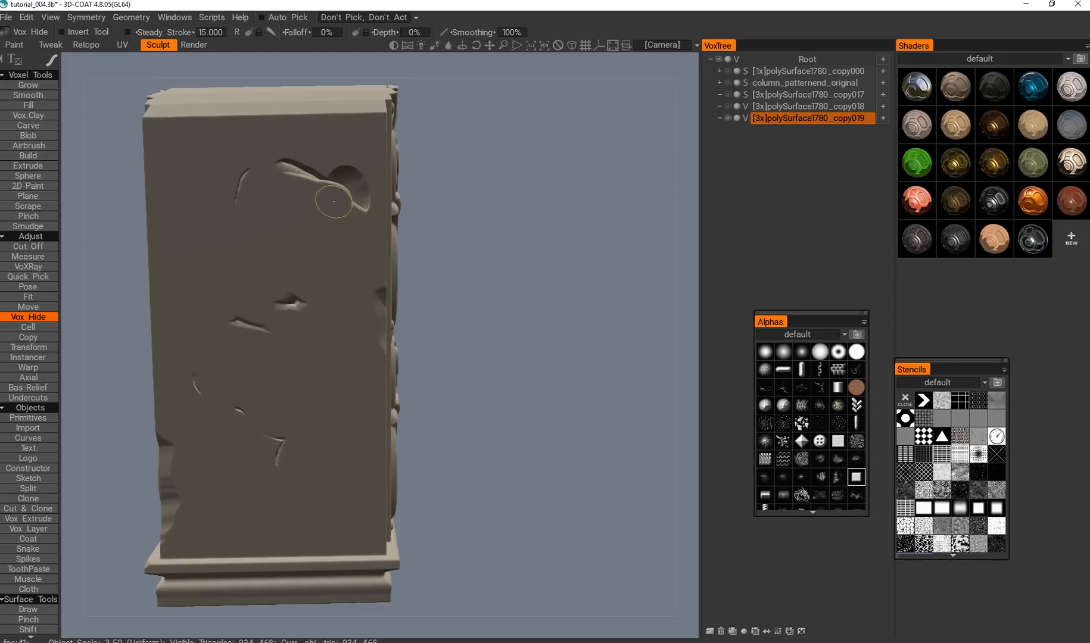
click(333, 159)
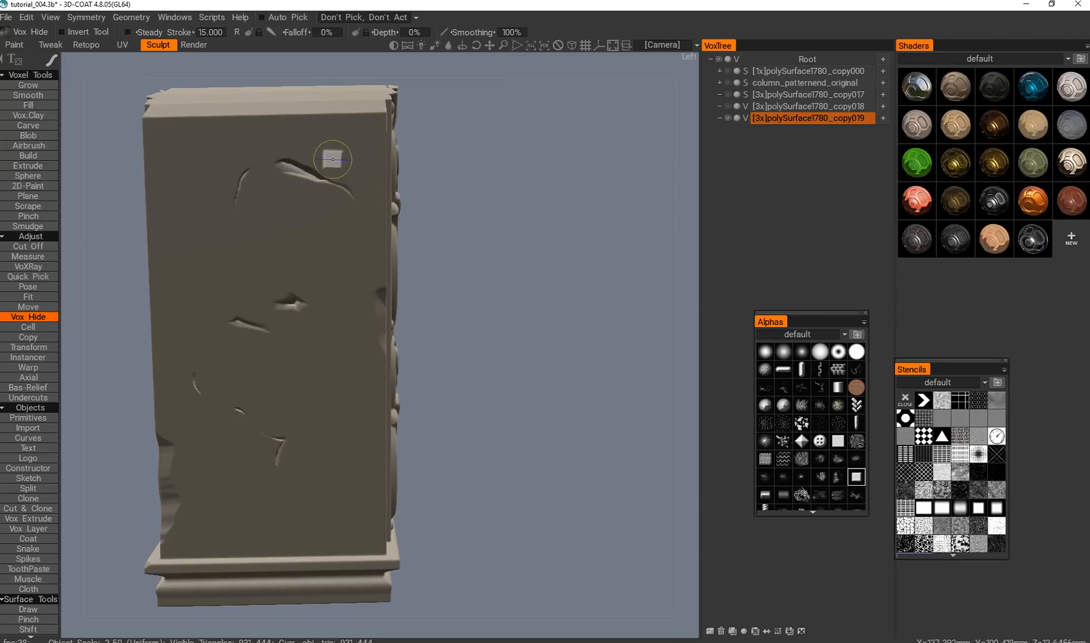
Create cracks in the middle and upper part of the opposite plain side by hiding and restoring volume with Vox Hide.
alt+right_drag(333, 167, 314, 365)
alt+drag(314, 366, 264, 354)
alt+middle_drag(264, 354, 296, 398)
alt+drag(297, 398, 235, 405)
alt+right_drag(235, 405, 358, 423)
mouse_move(358, 422)
alt+mouse_down()
mouse_move(230, 455)
mouse_move(327, 431)
alt+mouse_up()
alt+right_drag(326, 431, 357, 370)
drag(359, 332, 411, 262)
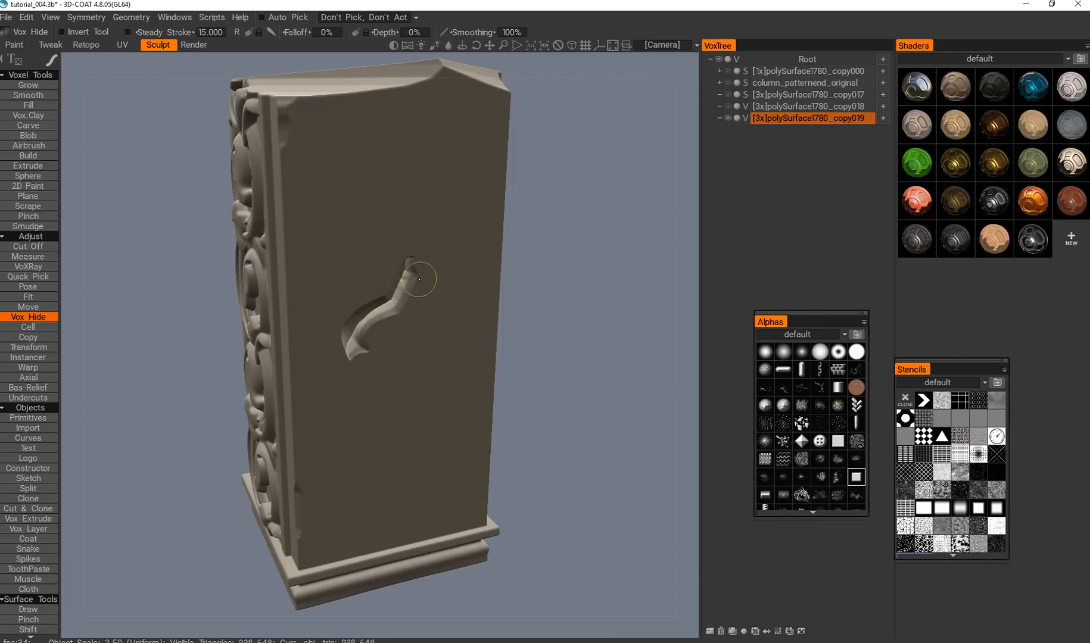
mouse_move(309, 136)
mouse_down()
mouse_move(440, 188)
mouse_move(456, 206)
mouse_up()
mouse_move(309, 180)
ctrl+mouse_down()
mouse_move(414, 164)
mouse_move(461, 210)
ctrl+mouse_up()
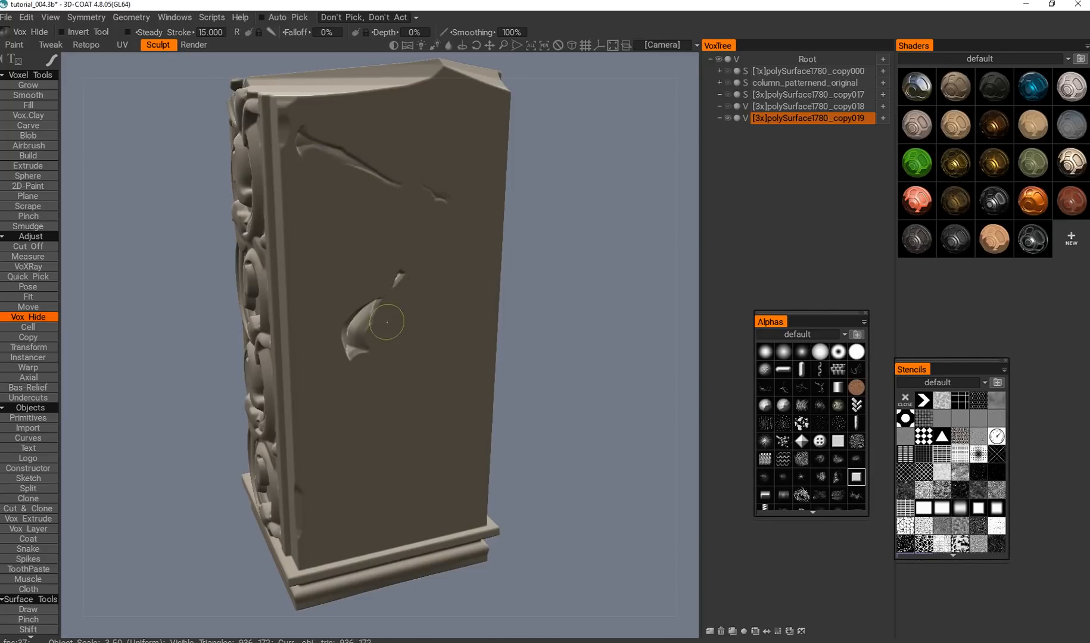
Add wavy cracks to the lower half of the opposite side and brush back the volume around the middle ones.
alt+drag(361, 422, 321, 440)
alt+middle_drag(322, 441, 369, 484)
mouse_move(348, 352)
mouse_down()
mouse_move(463, 444)
mouse_move(393, 381)
mouse_move(465, 466)
mouse_move(421, 444)
mouse_up()
ctrl+drag(419, 399, 334, 366)
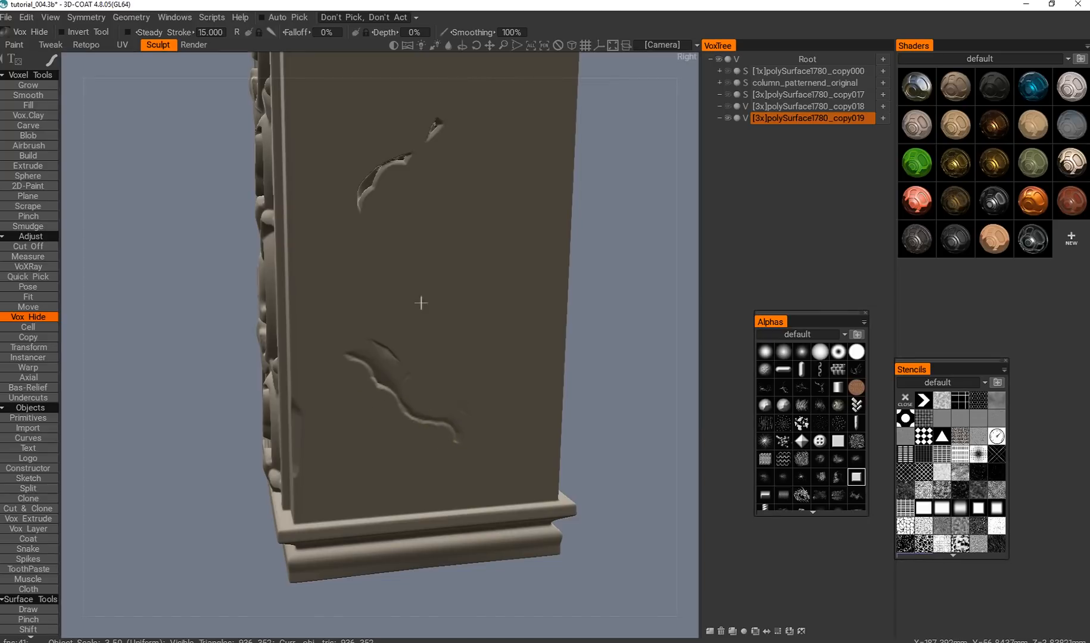
alt+drag(421, 299, 411, 349)
alt+middle_drag(424, 294, 474, 410)
ctrl+drag(387, 265, 451, 306)
Examine the cracks and chipped edges on the whole damaged column from all around.
alt+right_drag(464, 323, 418, 436)
alt+drag(419, 437, 310, 441)
alt+middle_drag(380, 399, 524, 364)
alt+right_drag(524, 364, 412, 412)
alt+shift+drag(411, 411, 544, 380)
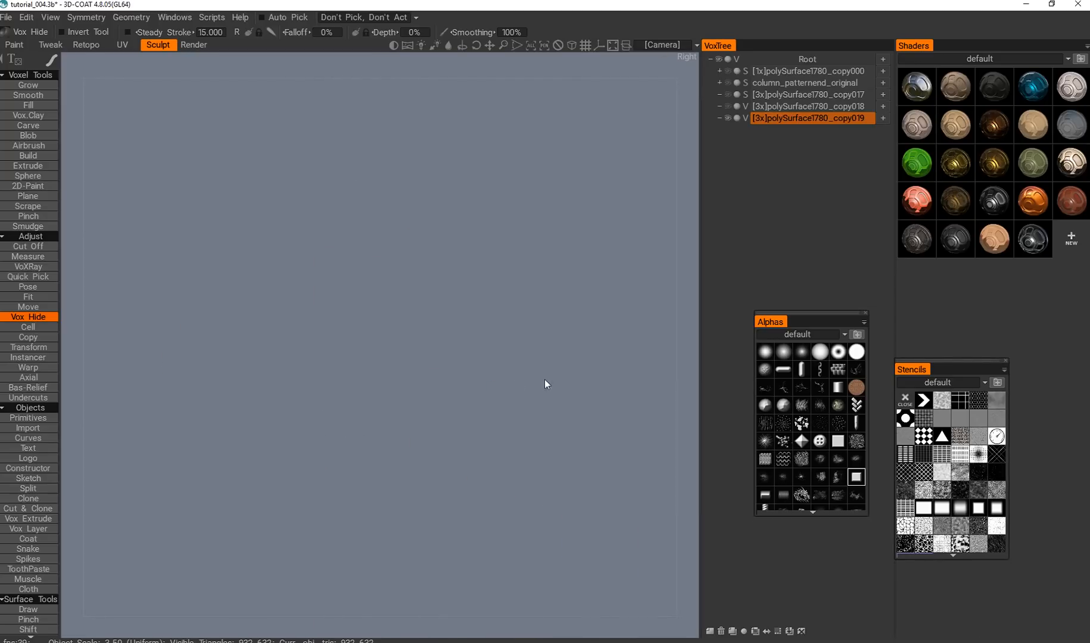
alt+drag(348, 396, 436, 423)
alt+right_drag(436, 424, 443, 441)
alt+drag(443, 441, 418, 403)
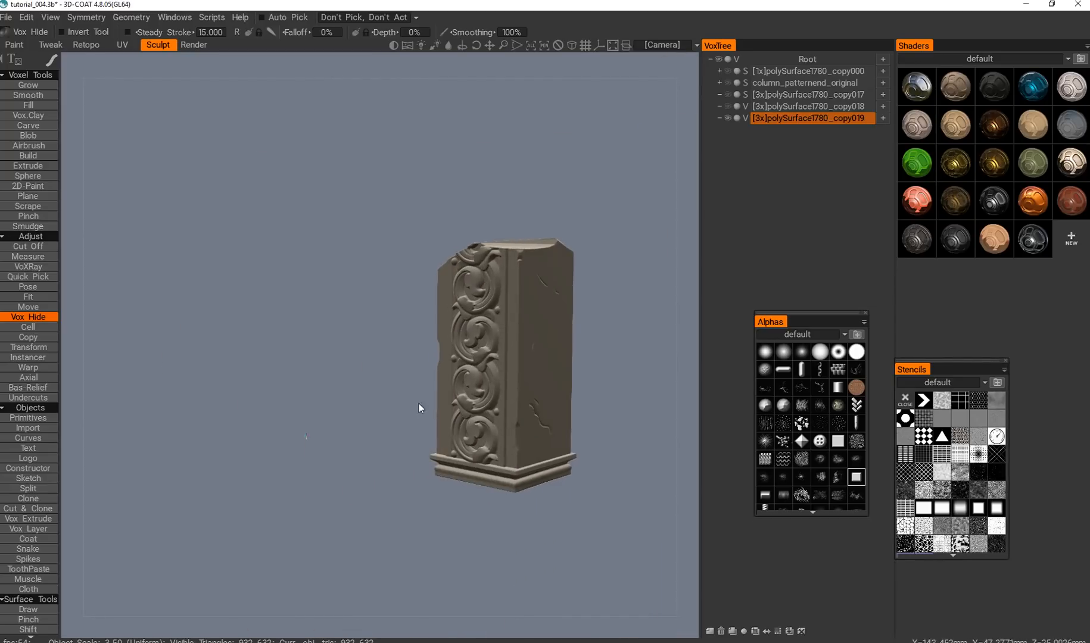
alt+middle_drag(419, 404, 339, 389)
alt+right_drag(340, 388, 386, 411)
alt+drag(386, 411, 355, 408)
alt+right_drag(355, 408, 390, 424)
alt+drag(390, 424, 456, 412)
alt+middle_drag(456, 412, 421, 438)
alt+right_drag(422, 438, 403, 377)
alt+drag(402, 377, 434, 381)
alt+middle_drag(434, 382, 382, 387)
alt+right_drag(382, 387, 370, 337)
alt+drag(370, 337, 411, 352)
Hide the damaged column's layer, then show and select the full-length column layer polySurface1780_copy017.
click(728, 120)
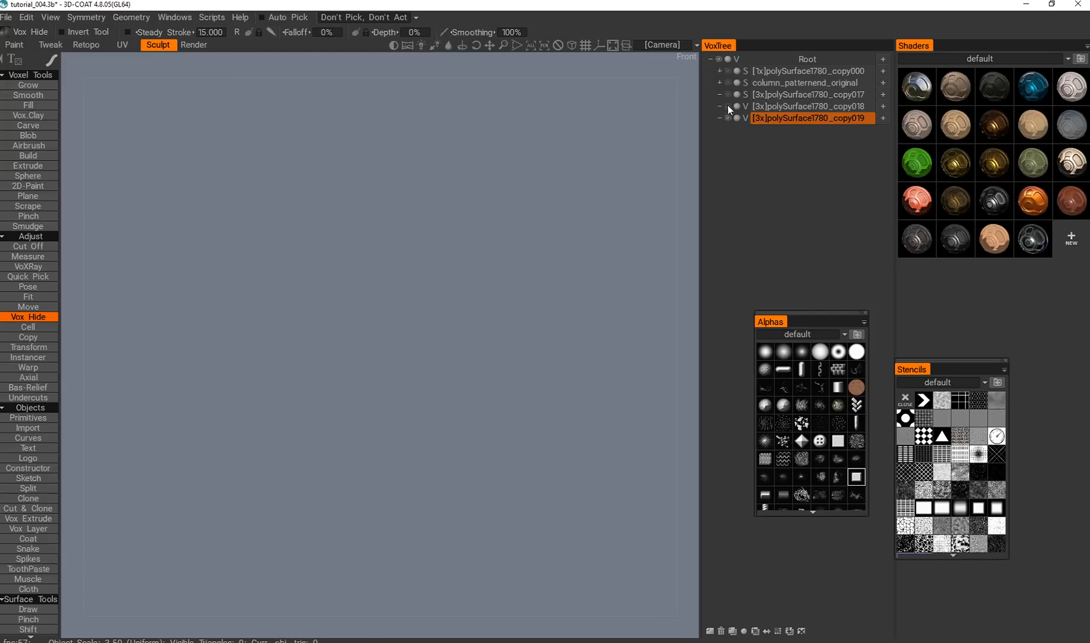
click(728, 95)
click(781, 96)
alt+middle_drag(411, 280, 641, 366)
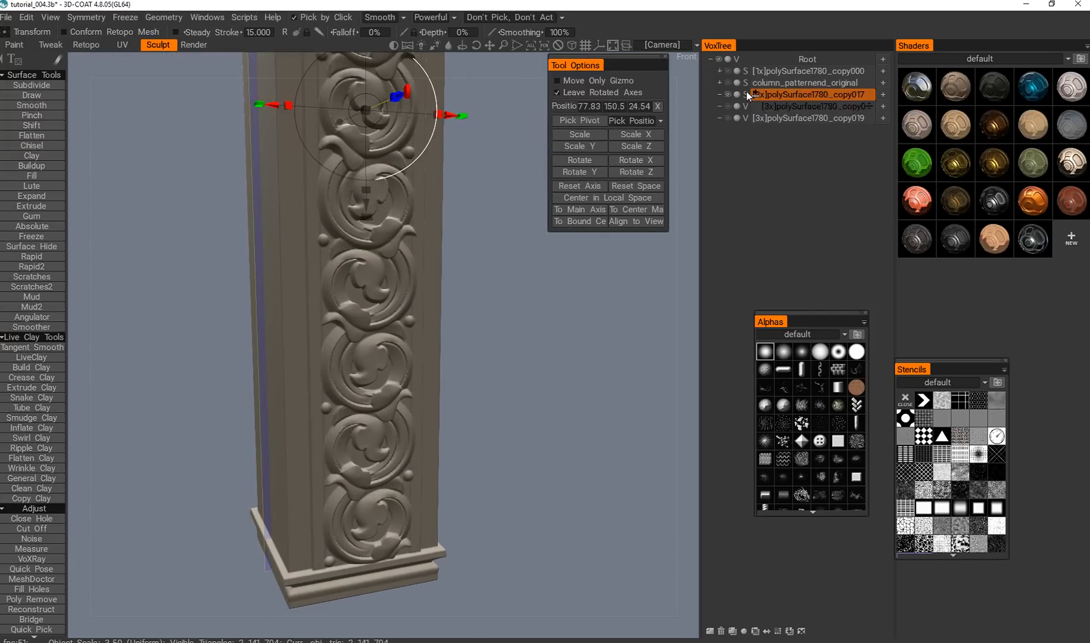
Switch to Noise, turn on its realtime application for the full-length column, and inspect the column from several sides.
alt+middle_drag(260, 307, 244, 356)
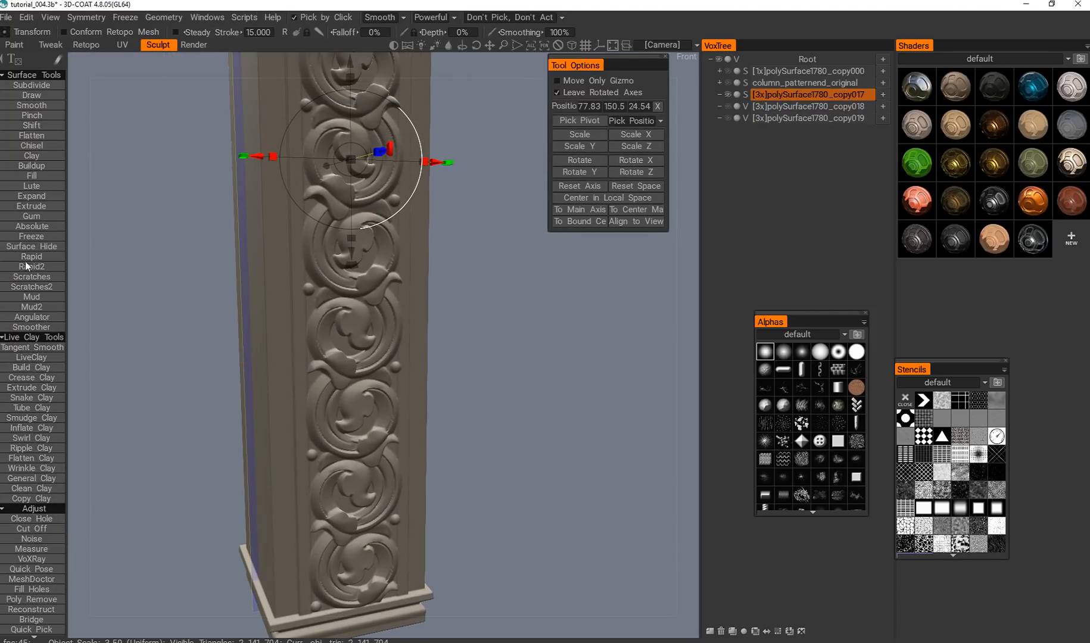
click(37, 542)
alt+drag(345, 332, 366, 364)
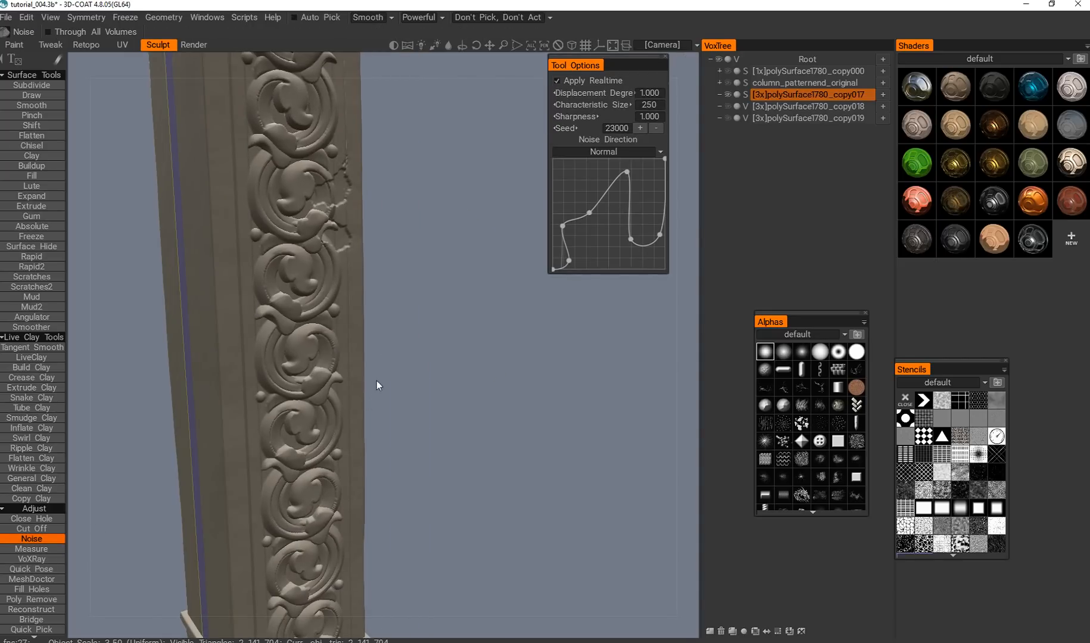
alt+drag(377, 381, 317, 351)
alt+middle_drag(317, 351, 300, 465)
alt+right_drag(301, 465, 269, 316)
alt+middle_drag(269, 315, 274, 410)
alt+drag(274, 410, 217, 412)
alt+middle_drag(218, 413, 290, 356)
alt+drag(290, 357, 250, 369)
alt+right_drag(250, 369, 289, 472)
alt+drag(290, 471, 156, 376)
alt+middle_drag(156, 376, 341, 387)
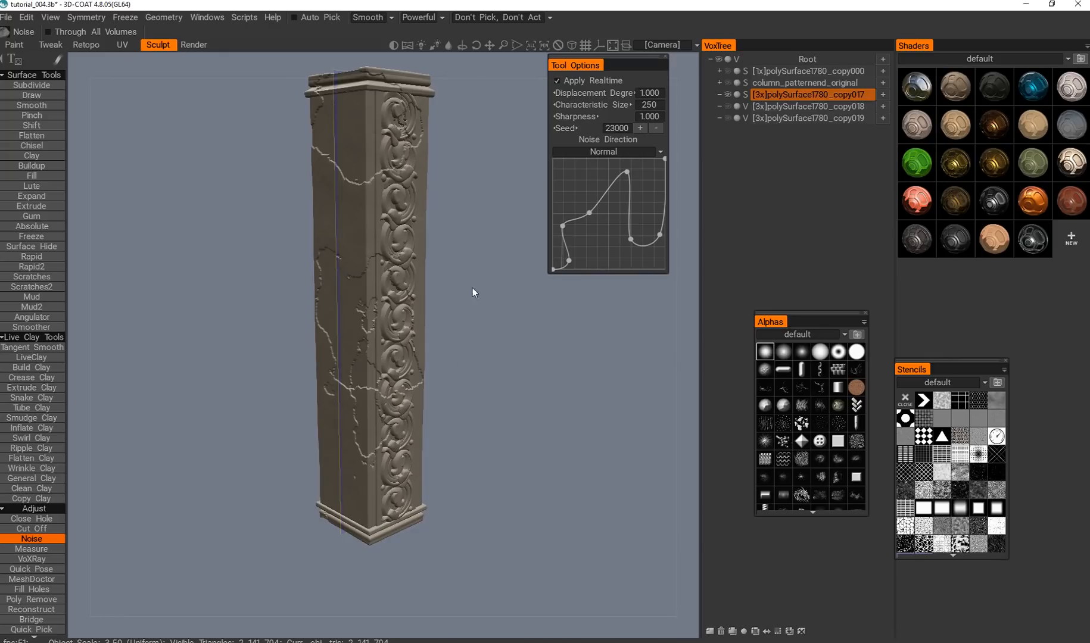
Hide the layer polySurface1780_copy017, then show and select the broken column base polySurface1780_copy019.
click(666, 56)
click(727, 94)
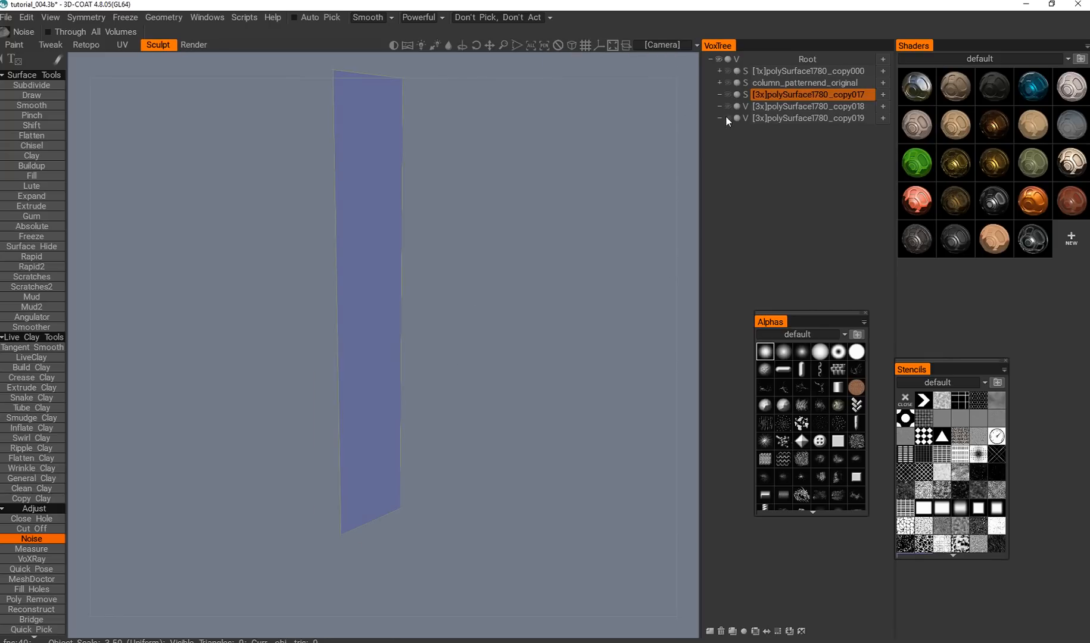
click(727, 117)
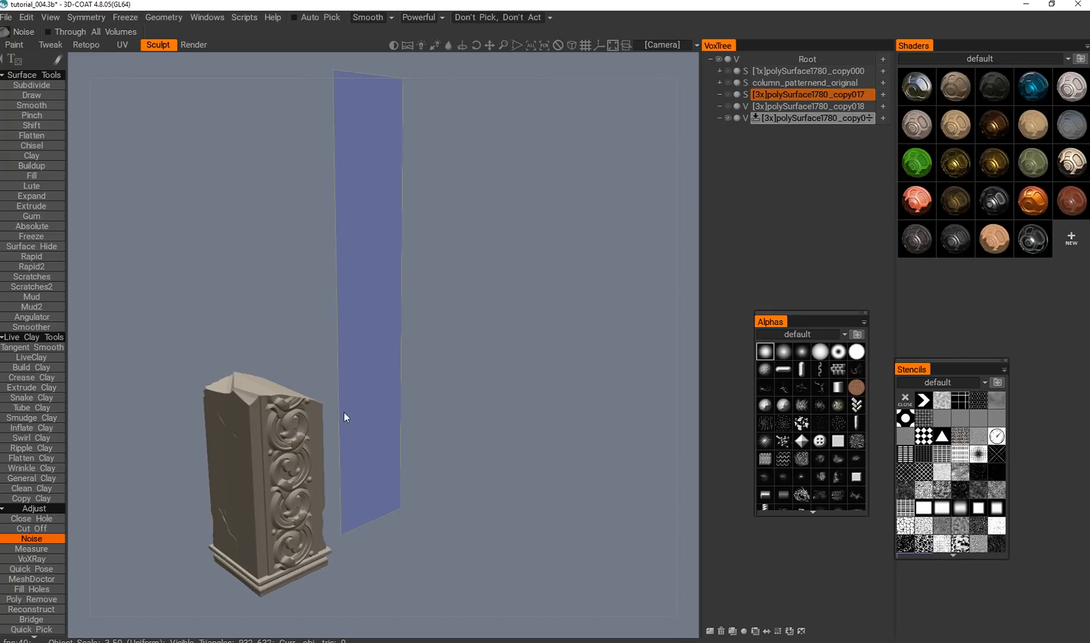
alt+middle_drag(281, 469, 478, 214)
alt+drag(467, 371, 407, 374)
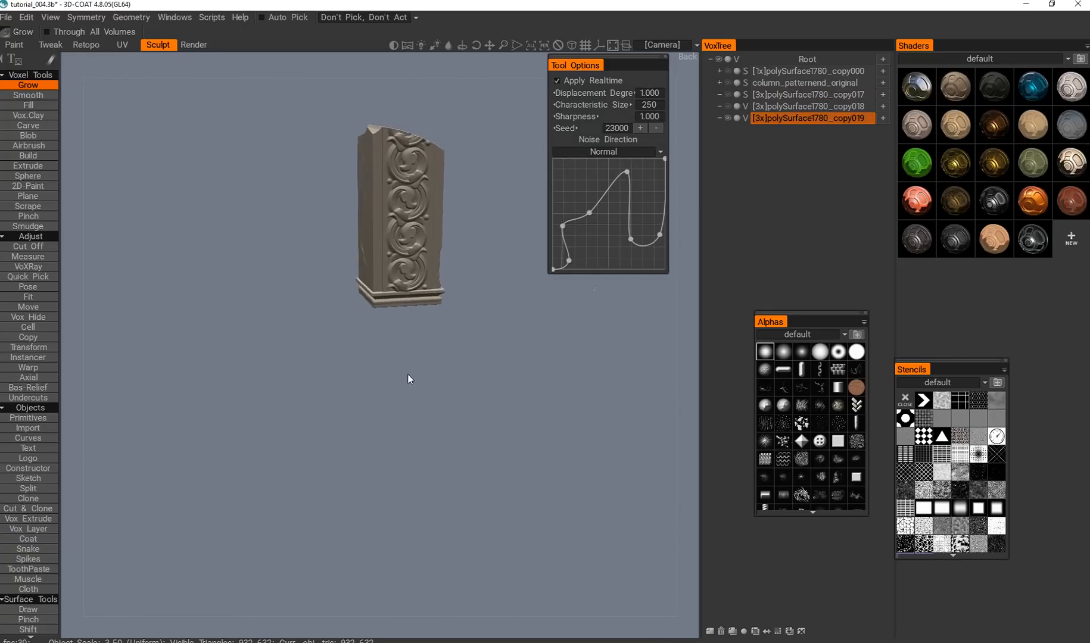
Close the noise options and examine the broken base's fracture, plain sides and ornamented faces from all around.
alt+middle_drag(435, 237, 414, 316)
mouse_move(413, 316)
alt+mouse_down()
mouse_move(461, 317)
mouse_move(466, 332)
alt+mouse_up()
alt+right_drag(465, 331, 427, 295)
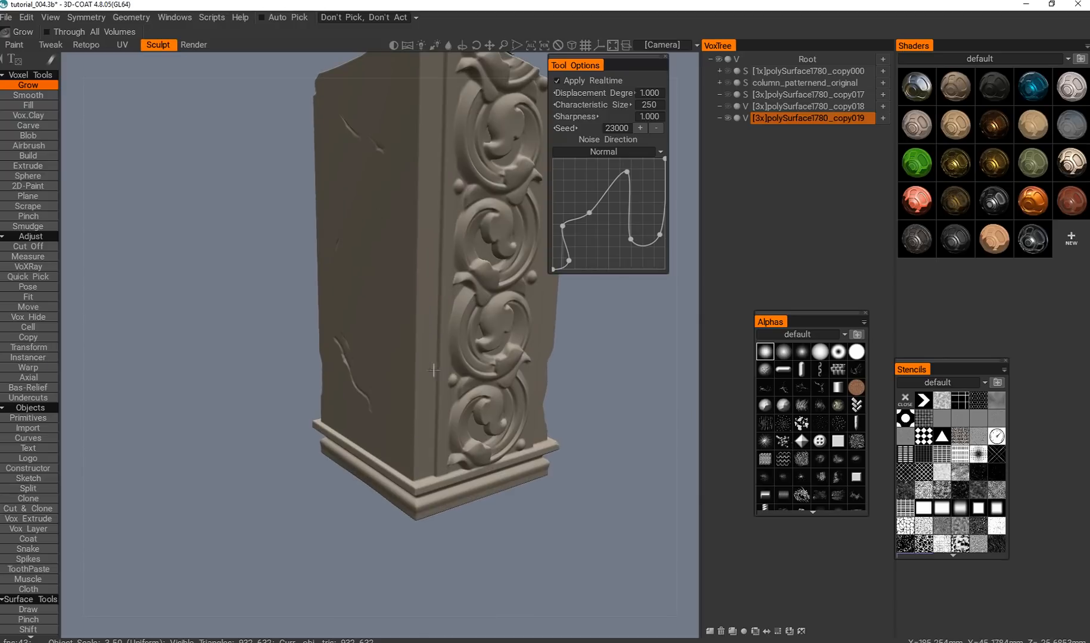
alt+drag(421, 385, 393, 411)
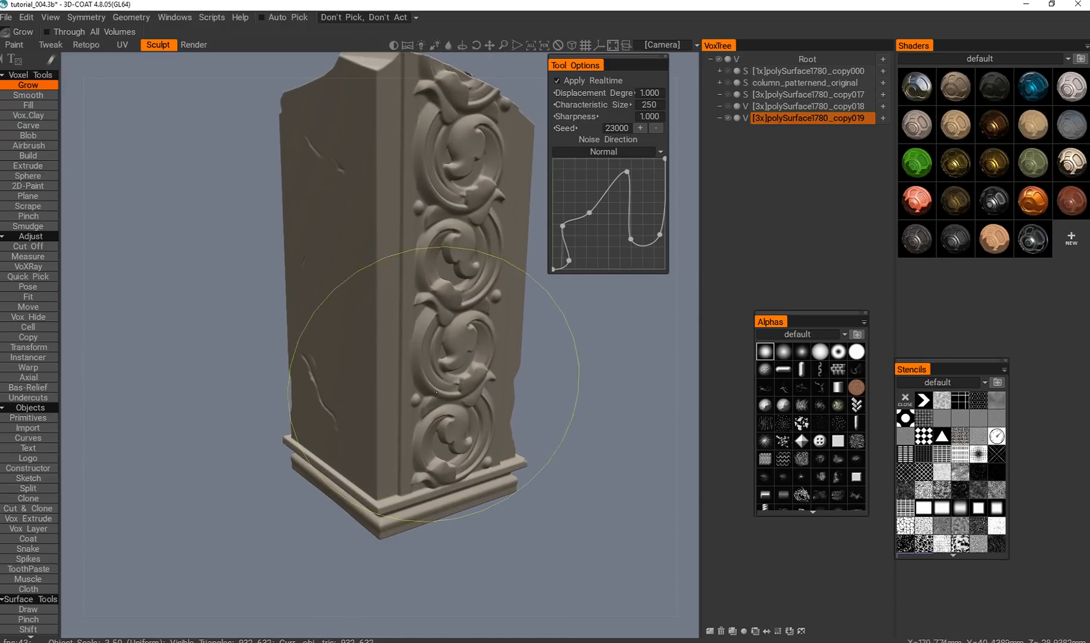
alt+drag(410, 392, 360, 361)
alt+middle_drag(434, 295, 409, 400)
alt+drag(409, 400, 395, 393)
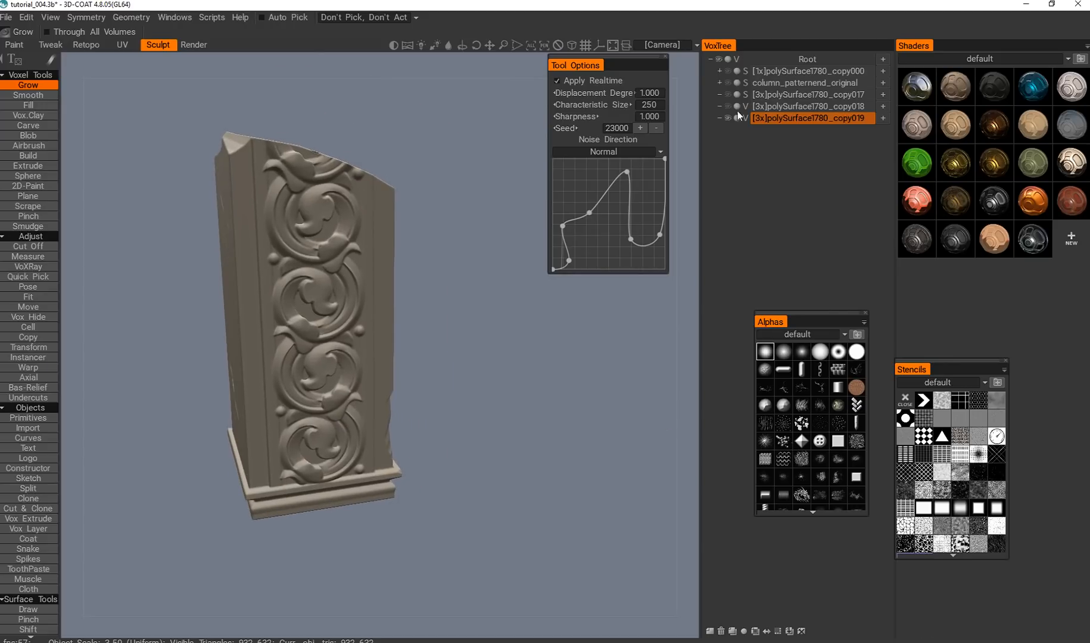
click(666, 58)
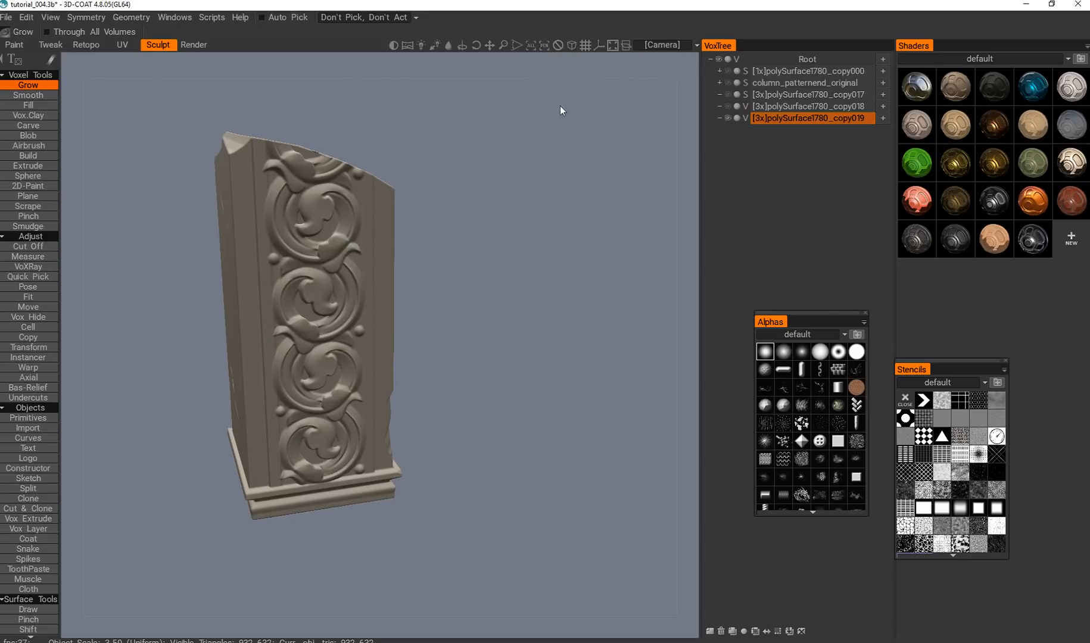
alt+drag(359, 398, 340, 390)
alt+right_drag(339, 390, 328, 346)
alt+drag(328, 345, 300, 311)
alt+middle_drag(299, 311, 321, 343)
mouse_move(332, 333)
alt+right_down()
mouse_move(338, 347)
mouse_move(341, 319)
alt+right_up()
alt+drag(342, 319, 438, 357)
alt+right_drag(438, 358, 452, 408)
alt+drag(453, 409, 498, 459)
alt+right_drag(497, 459, 501, 434)
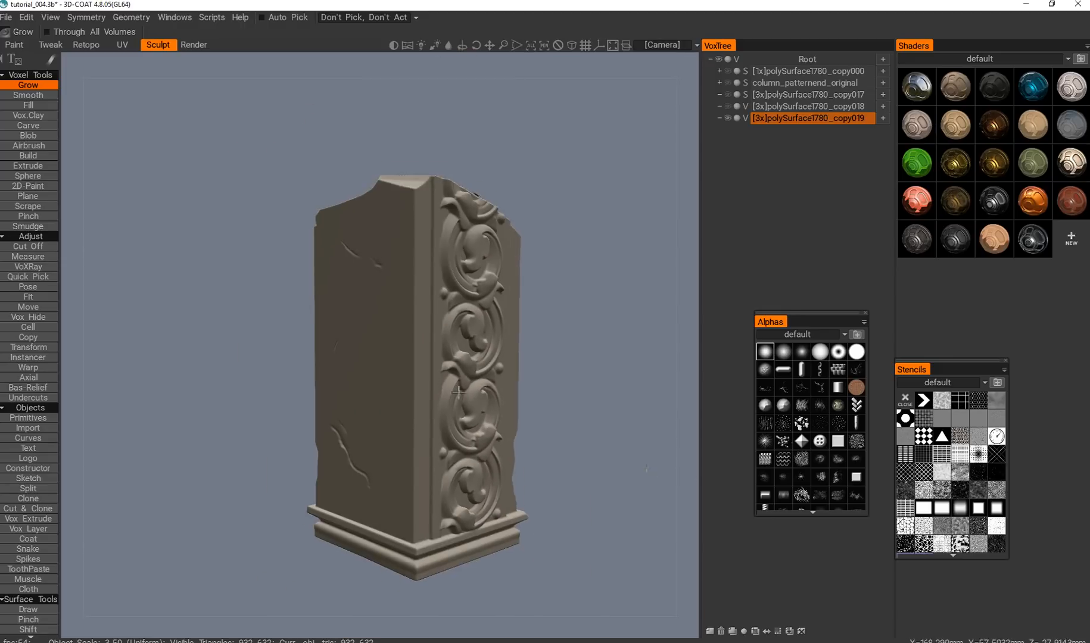
alt+middle_drag(501, 434, 417, 395)
alt+drag(417, 395, 564, 410)
mouse_move(564, 410)
alt+middle_down()
mouse_move(438, 407)
mouse_move(441, 426)
mouse_move(387, 341)
mouse_move(408, 406)
alt+middle_up()
Create diagonal cracks in the middle of the base's plain side by hiding and restoring volume with Vox Hide.
key(h)
drag(345, 358, 380, 330)
drag(337, 361, 330, 374)
mouse_move(393, 343)
ctrl+mouse_down()
mouse_move(390, 329)
mouse_move(325, 395)
mouse_move(398, 317)
mouse_move(344, 367)
mouse_move(376, 299)
ctrl+mouse_up()
mouse_move(399, 405)
mouse_down()
mouse_move(444, 479)
mouse_move(365, 363)
mouse_move(379, 364)
mouse_move(392, 396)
mouse_move(429, 430)
mouse_up()
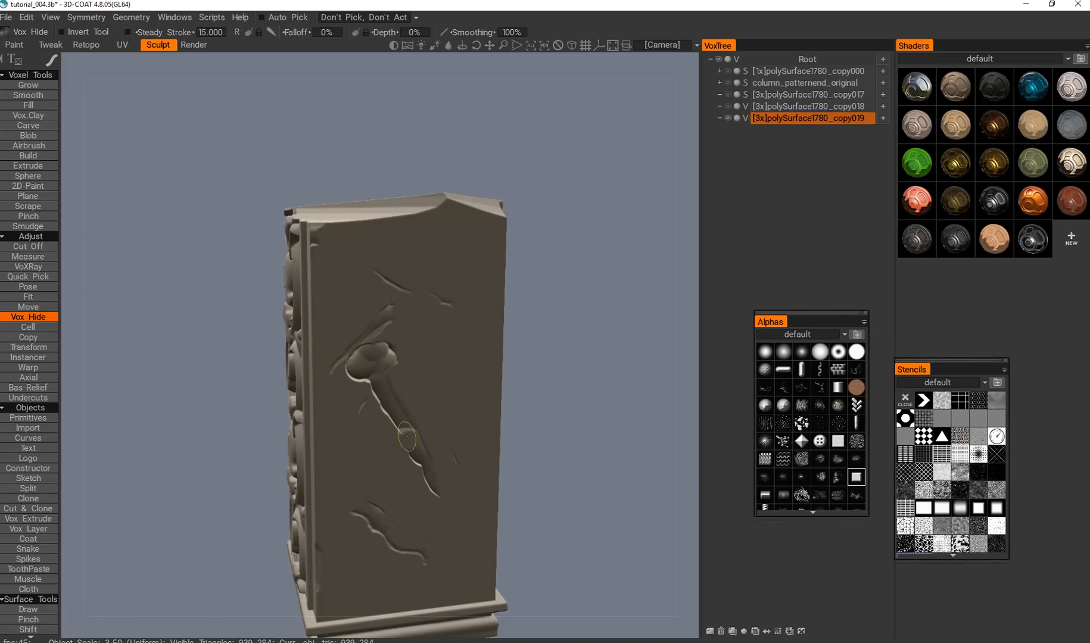
mouse_move(377, 339)
mouse_down()
mouse_move(362, 358)
mouse_move(458, 446)
mouse_up()
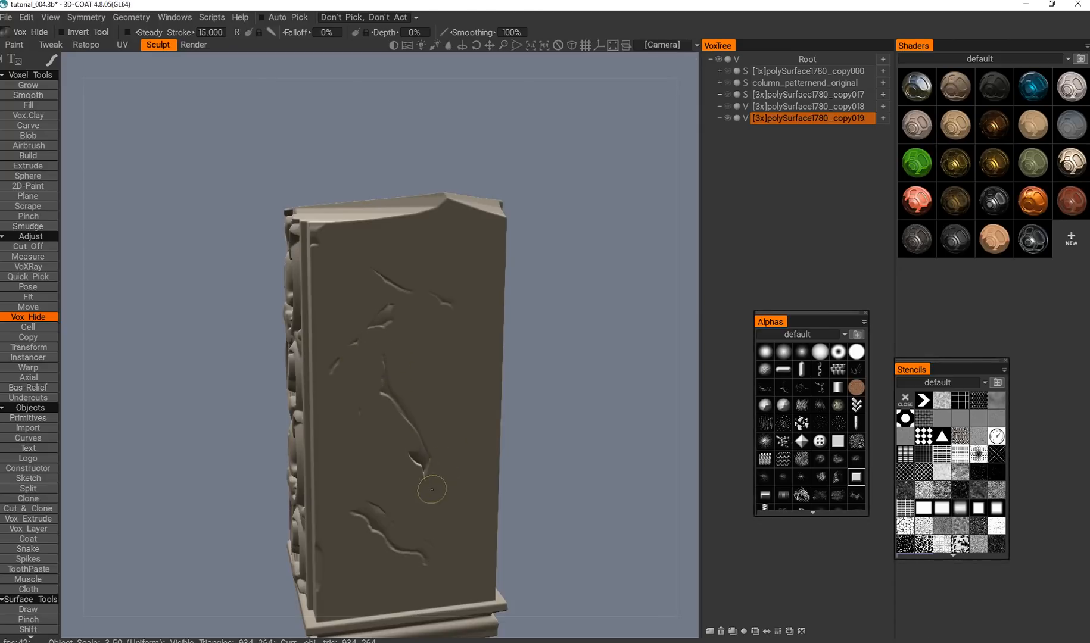
Brush back the volume across the lower crack on the same plain side, splitting it into two short cracks.
mouse_move(415, 515)
alt+mouse_down()
mouse_move(382, 508)
mouse_move(173, 545)
alt+mouse_up()
alt+middle_drag(172, 545, 356, 436)
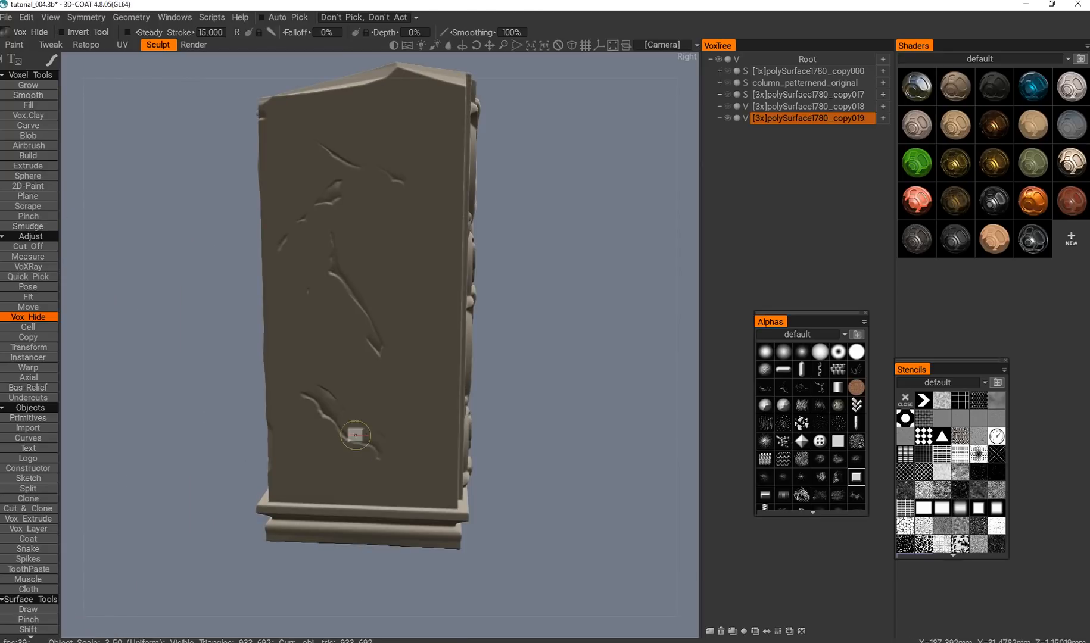
drag(322, 422, 326, 412)
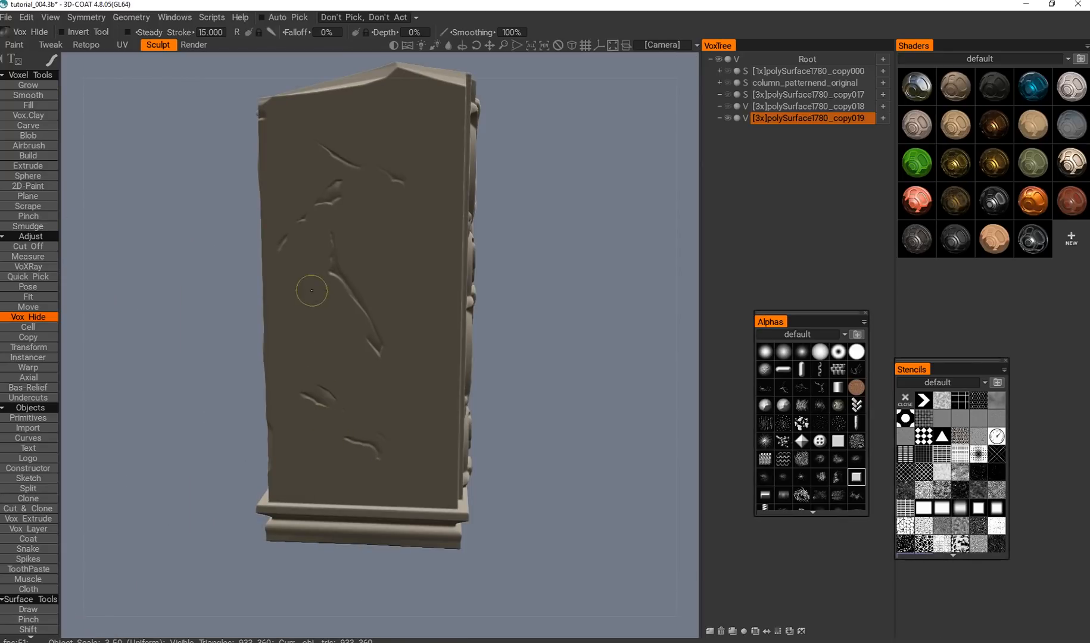
Chip the outer edge of the second ornament scroll from the top on the adjacent carved face with Vox Hide.
alt+right_drag(367, 220, 402, 373)
alt+drag(401, 373, 298, 360)
alt+middle_drag(298, 361, 392, 381)
alt+drag(392, 381, 366, 362)
alt+middle_drag(365, 362, 451, 372)
alt+right_drag(450, 373, 405, 307)
drag(338, 305, 374, 363)
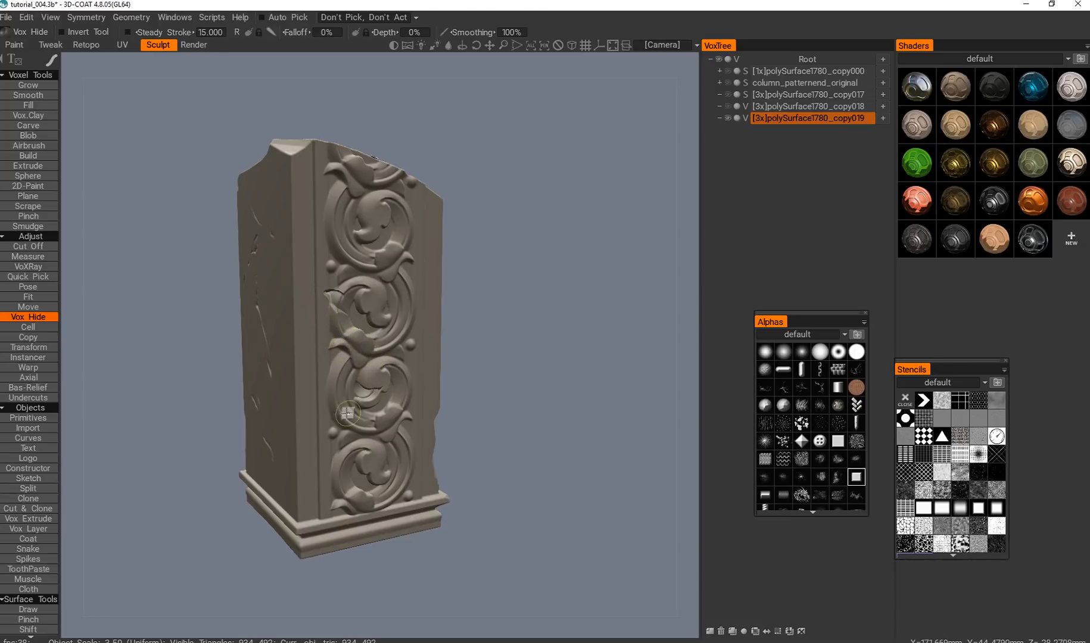
Try brushing over the chipped outer edge of the second ornament scroll, and undo the stroke.
alt+drag(348, 413, 256, 358)
alt+middle_drag(256, 357, 285, 328)
alt+right_drag(286, 328, 259, 261)
alt+middle_drag(259, 261, 404, 415)
alt+right_drag(405, 415, 341, 356)
ctrl+drag(294, 236, 323, 222)
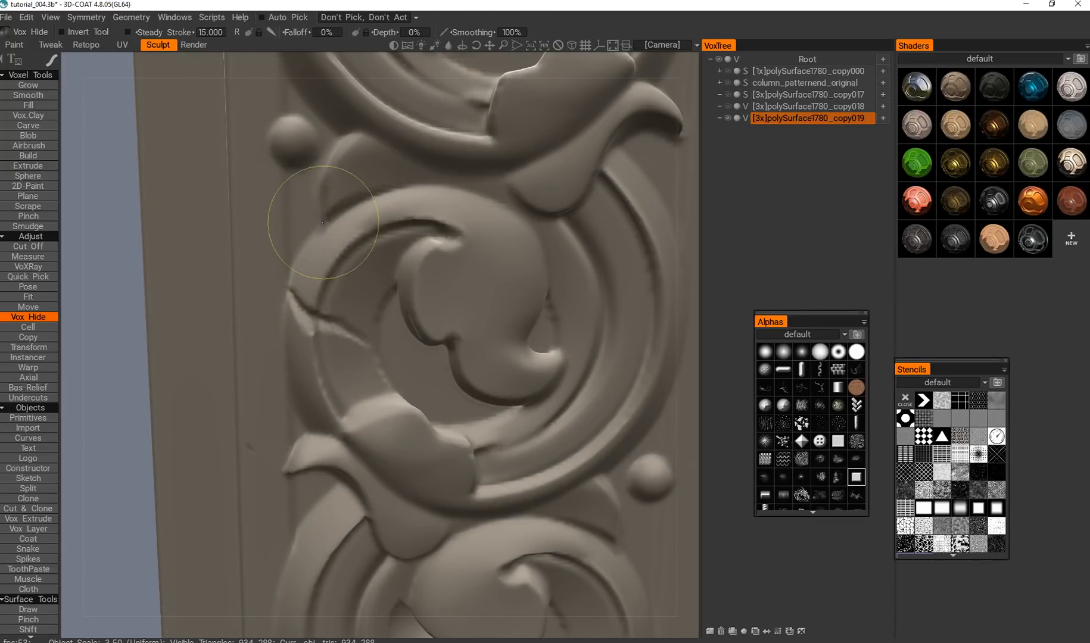
key(ctrl+z)
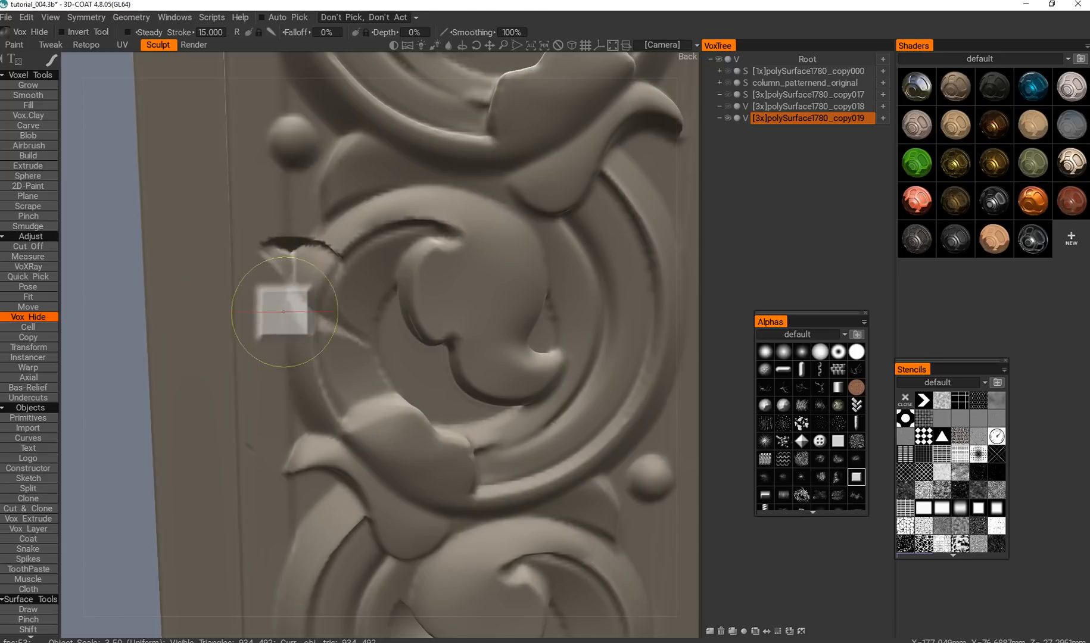
Add cracks and chips to the top and third ornament scrolls of the carved face with Vox Hide.
alt+right_drag(371, 398, 412, 440)
mouse_move(412, 440)
alt+mouse_down()
mouse_move(337, 347)
mouse_move(368, 321)
alt+mouse_up()
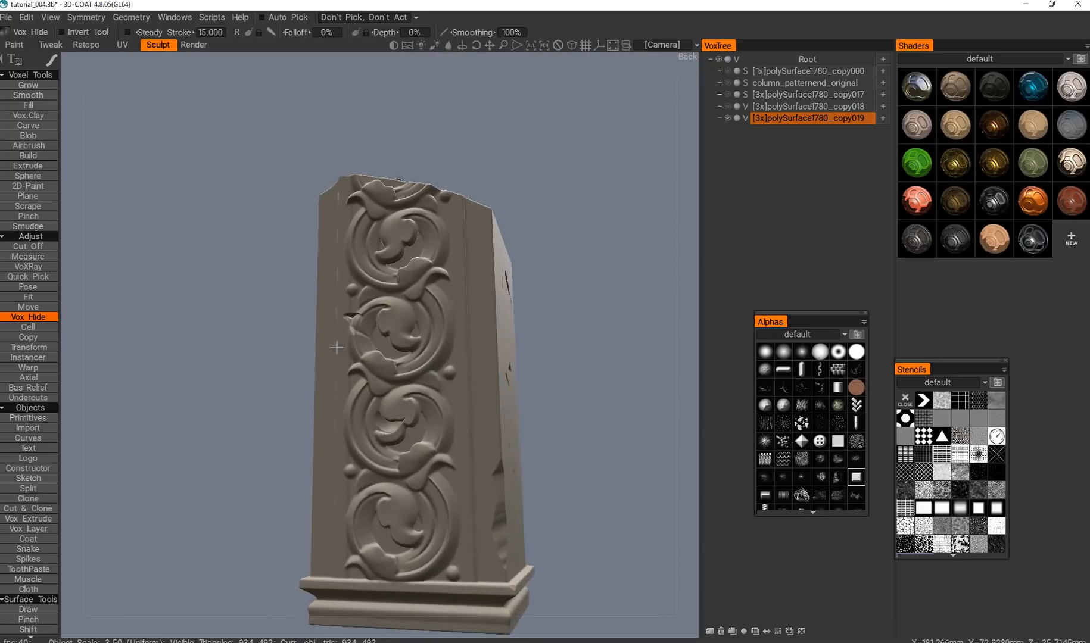
alt+drag(364, 360, 382, 369)
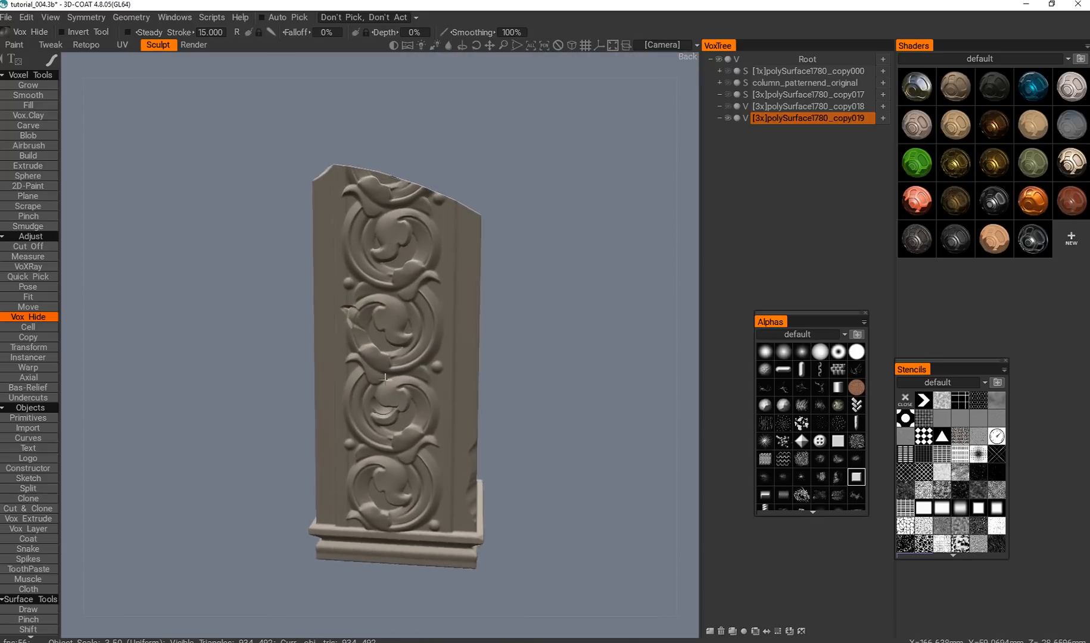
alt+right_drag(382, 368, 361, 340)
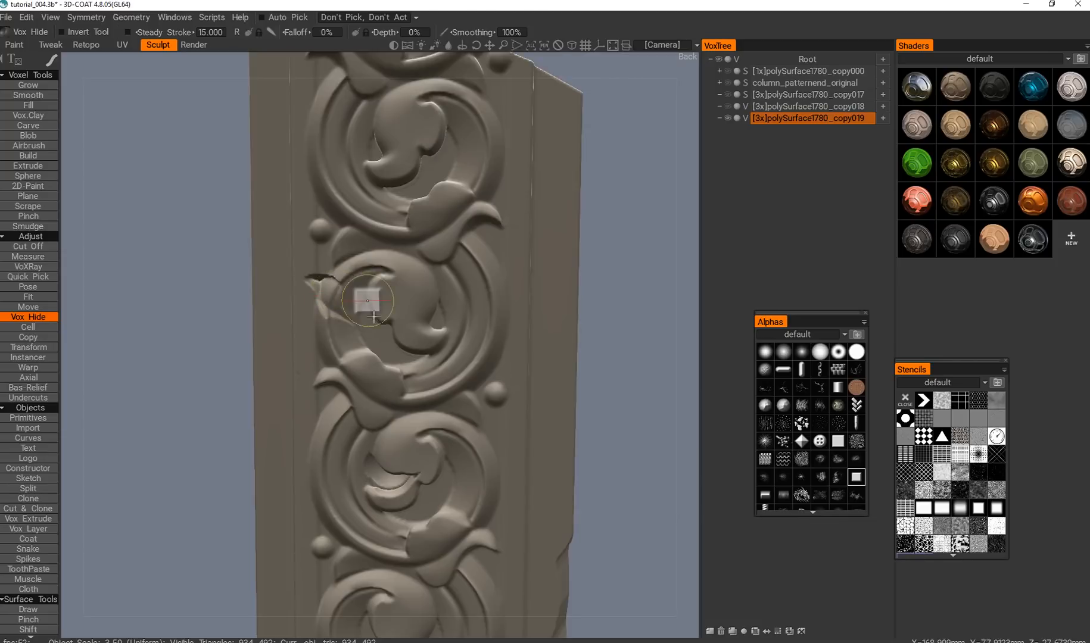
mouse_move(370, 321)
alt+middle_down()
mouse_move(357, 290)
mouse_move(351, 184)
alt+middle_up()
mouse_move(460, 367)
mouse_down()
mouse_move(384, 408)
mouse_move(444, 363)
mouse_move(501, 359)
mouse_move(464, 408)
mouse_up()
alt+middle_drag(462, 331, 424, 430)
ctrl+drag(417, 456, 407, 521)
alt+middle_drag(455, 144, 430, 362)
mouse_move(389, 306)
mouse_down()
mouse_move(374, 282)
mouse_move(378, 317)
mouse_up()
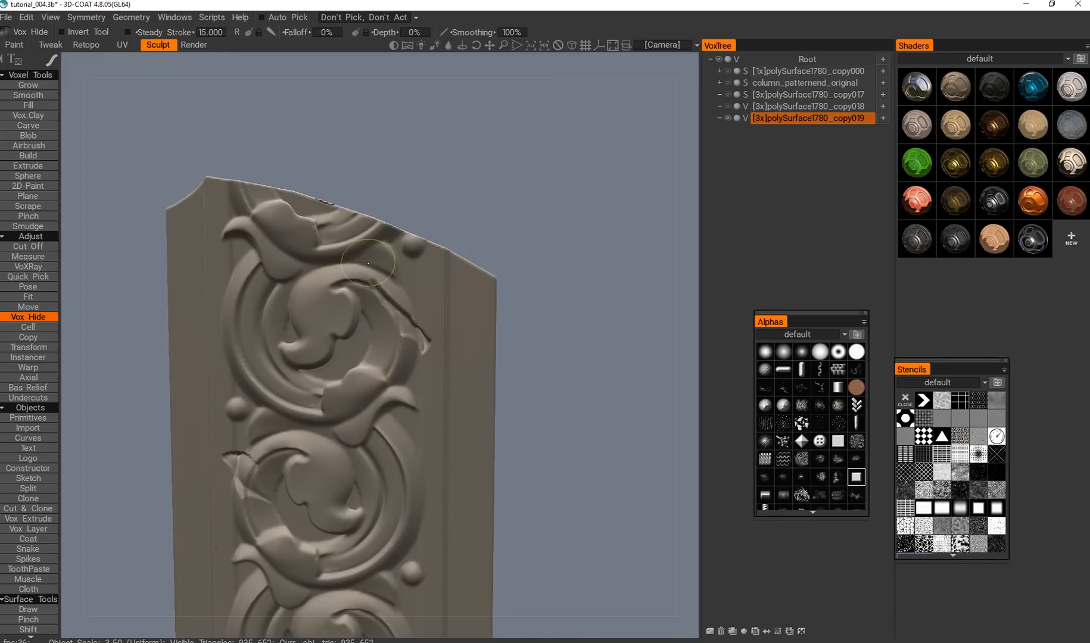
alt+right_drag(389, 317, 342, 334)
alt+drag(348, 342, 365, 386)
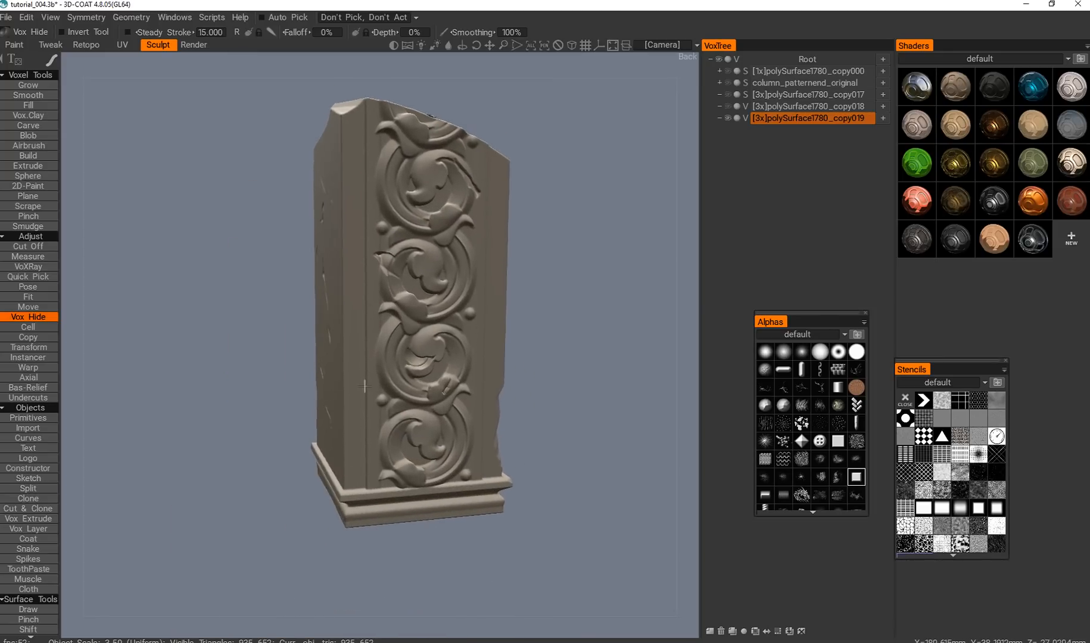
Chip the lower part of the vertical corner edge beside the cracked ornaments, undoing an unwanted stroke.
alt+middle_drag(365, 387, 364, 363)
alt+right_drag(364, 362, 359, 403)
alt+drag(360, 403, 404, 446)
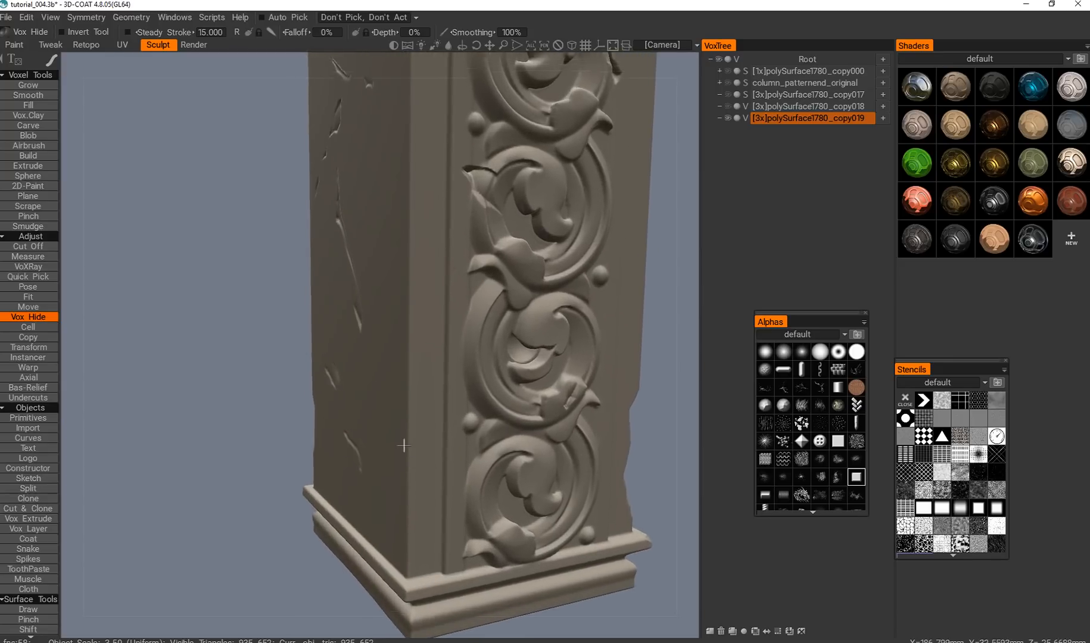
alt+middle_drag(404, 446, 393, 410)
mouse_move(396, 417)
mouse_down()
mouse_move(412, 431)
mouse_move(389, 424)
mouse_up()
key(ctrl+z)
drag(394, 379, 412, 409)
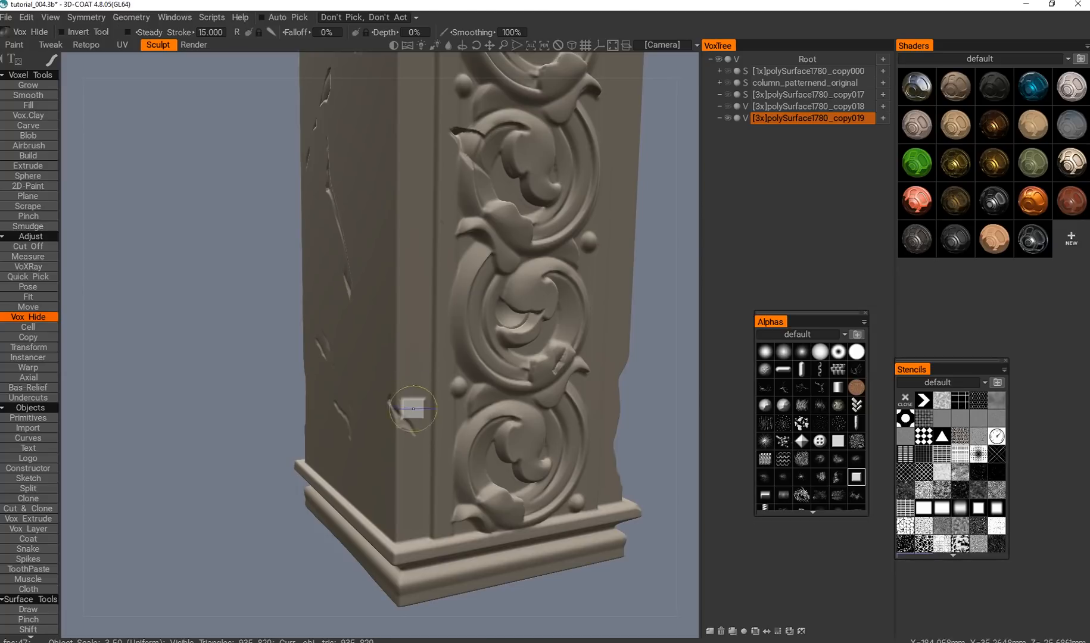
Chip the upper part of the vertical corner edge on the other side of the damaged ornament face.
alt+middle_drag(394, 328, 400, 407)
alt+right_drag(400, 406, 374, 410)
alt+drag(374, 410, 373, 374)
alt+right_drag(373, 373, 390, 365)
alt+middle_drag(390, 365, 348, 398)
alt+right_drag(349, 398, 358, 357)
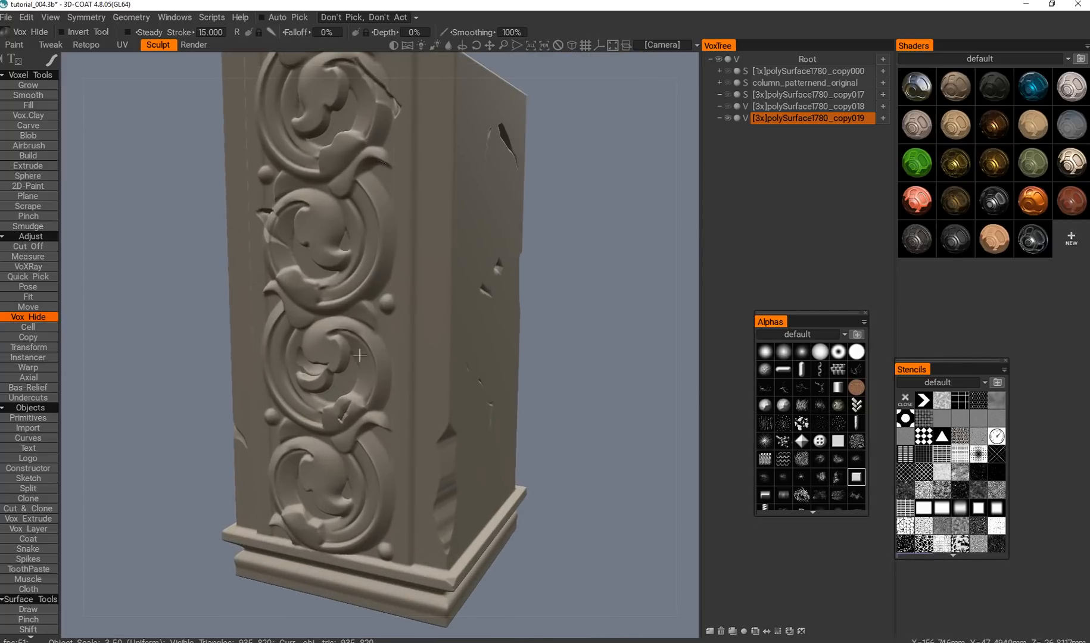
alt+drag(344, 365, 404, 336)
alt+right_drag(404, 336, 402, 288)
alt+middle_drag(402, 288, 373, 318)
drag(435, 262, 418, 269)
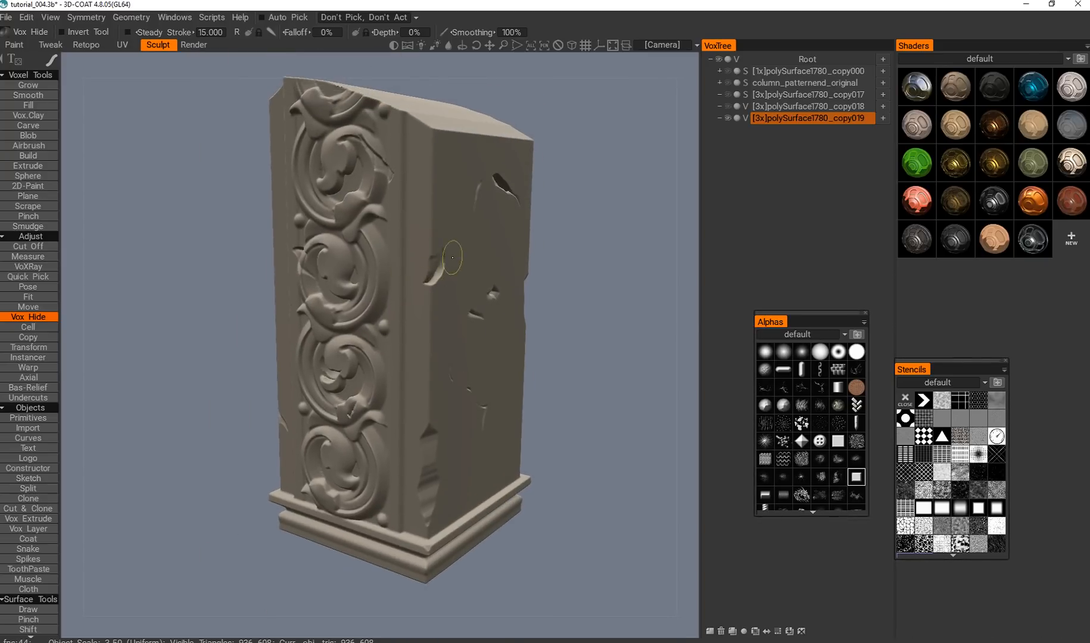
Cut a crack from the lower corner edge into the plain side with the diagonal cracks using Vox Hide.
alt+drag(450, 234, 409, 326)
alt+middle_drag(408, 326, 380, 337)
alt+drag(380, 337, 422, 293)
alt+middle_drag(422, 293, 276, 294)
alt+middle_drag(375, 265, 324, 259)
alt+middle_drag(400, 359, 309, 351)
mouse_move(310, 351)
alt+right_down()
mouse_move(400, 322)
mouse_move(364, 278)
mouse_move(413, 373)
alt+right_up()
alt+drag(413, 373, 384, 383)
alt+right_drag(385, 383, 432, 370)
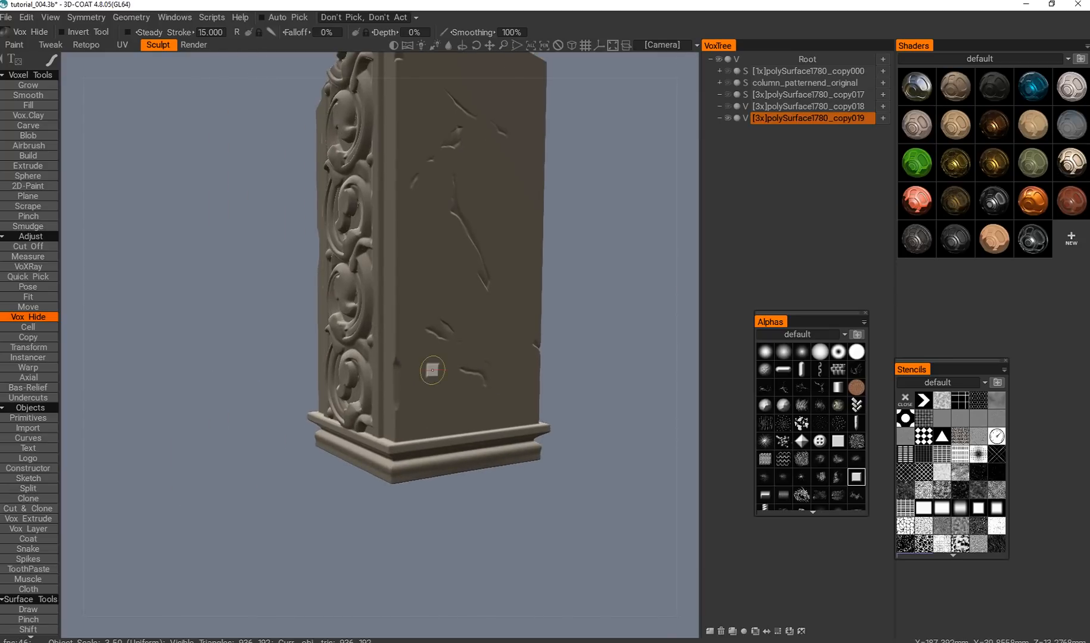
mouse_move(405, 367)
mouse_down()
mouse_move(426, 397)
mouse_move(438, 373)
mouse_up()
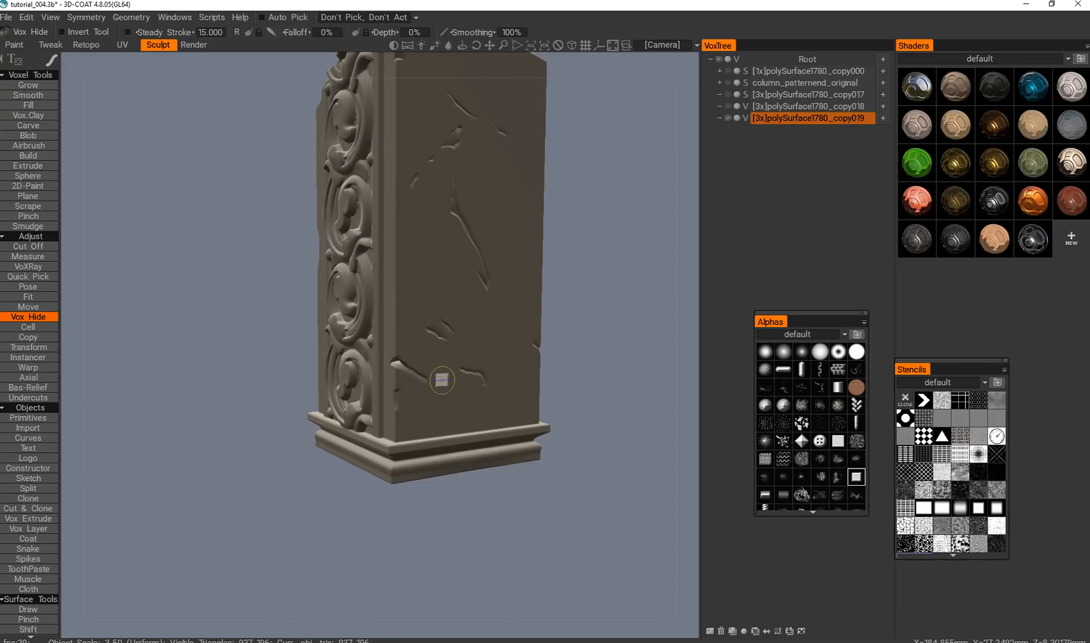
Extend the new lower crack toward the middle of the plain side and brush back part of its volume.
drag(427, 393, 466, 361)
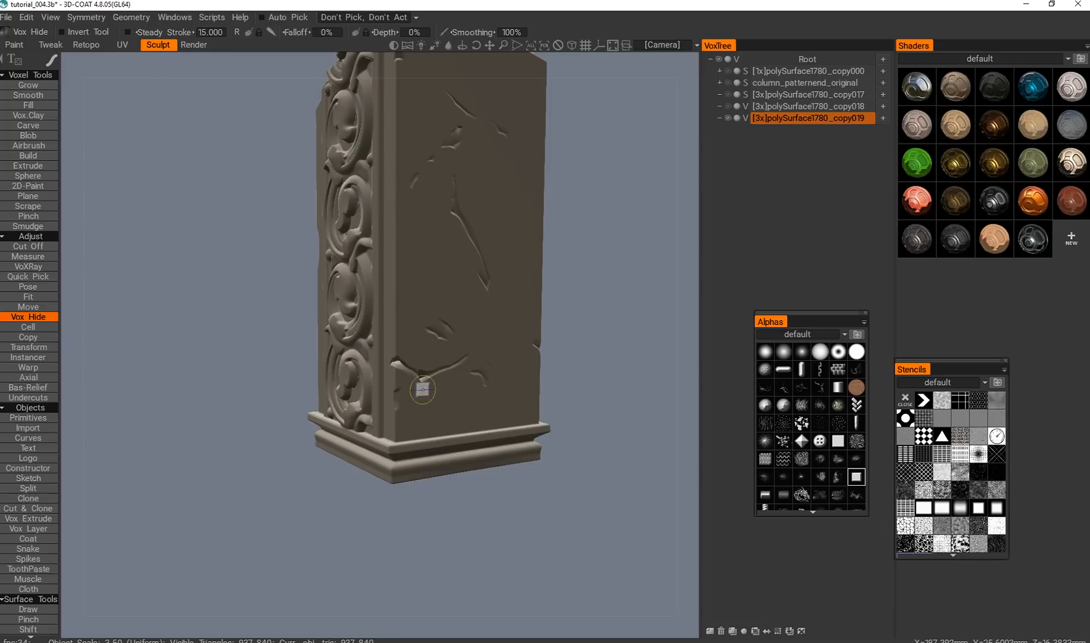
alt+middle_drag(423, 294, 402, 370)
alt+drag(402, 370, 433, 333)
mouse_move(433, 333)
alt+middle_down()
mouse_move(378, 370)
mouse_move(339, 360)
mouse_move(366, 396)
alt+middle_up()
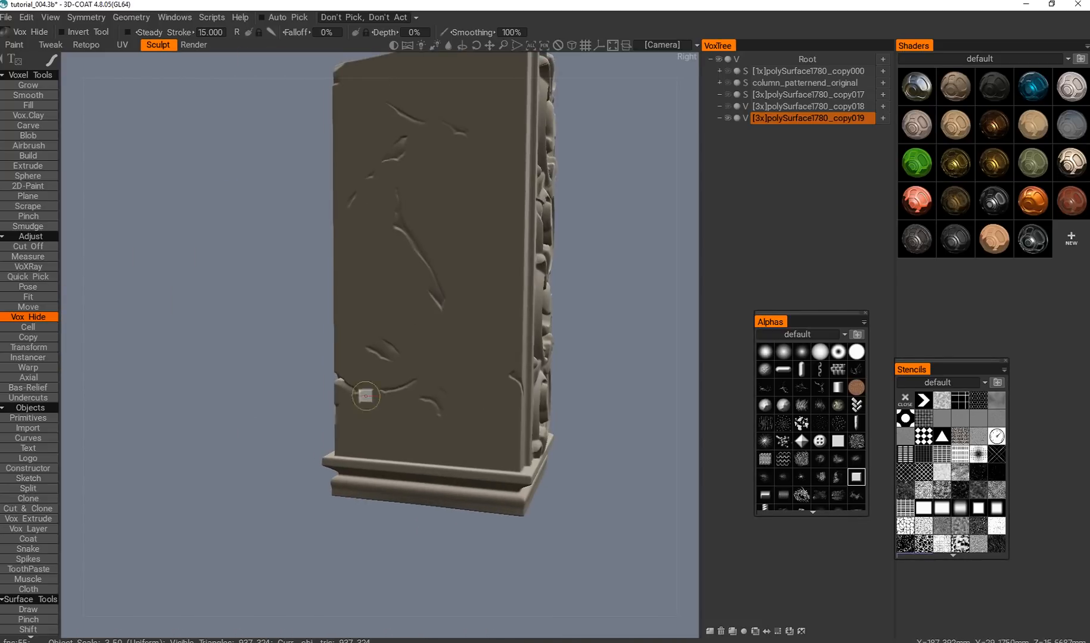
Examine the cracks, chipped edges and ornaments on the broken column base from all around.
alt+drag(358, 360, 476, 358)
alt+right_drag(476, 359, 519, 381)
alt+middle_drag(518, 381, 500, 371)
alt+drag(500, 371, 394, 332)
scroll(394, 333, up, 3)
alt+drag(398, 362, 407, 348)
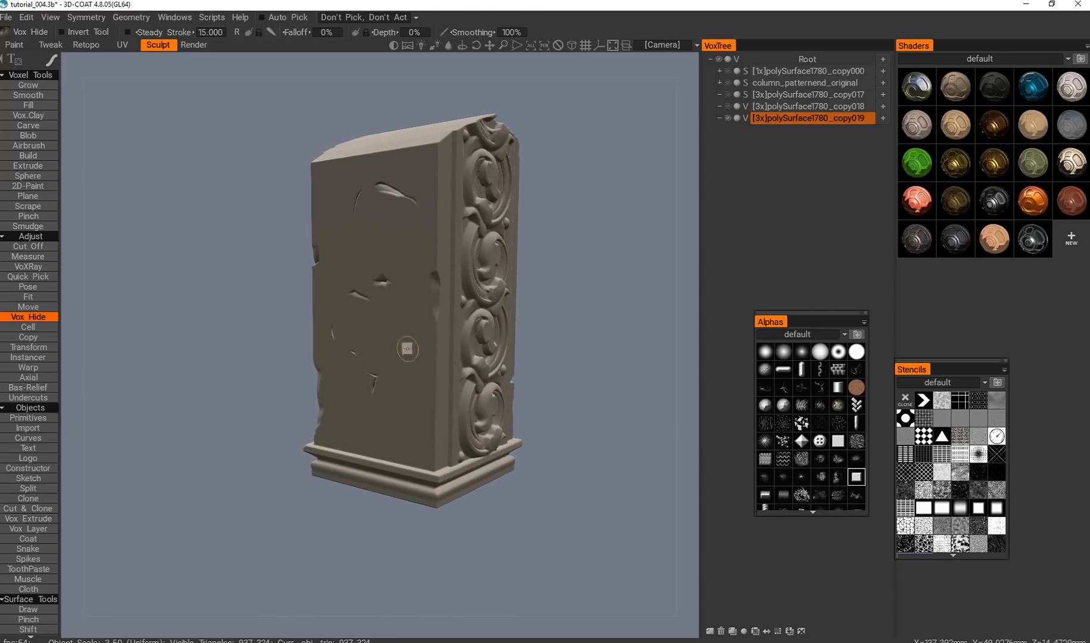
alt+middle_drag(402, 337, 375, 350)
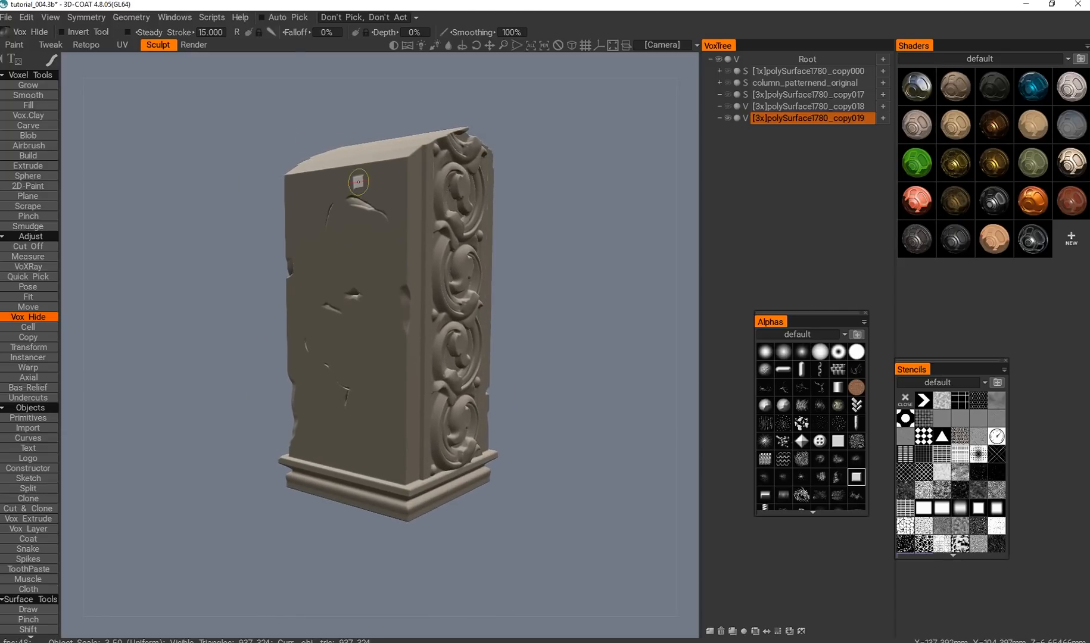
alt+middle_drag(428, 295, 401, 351)
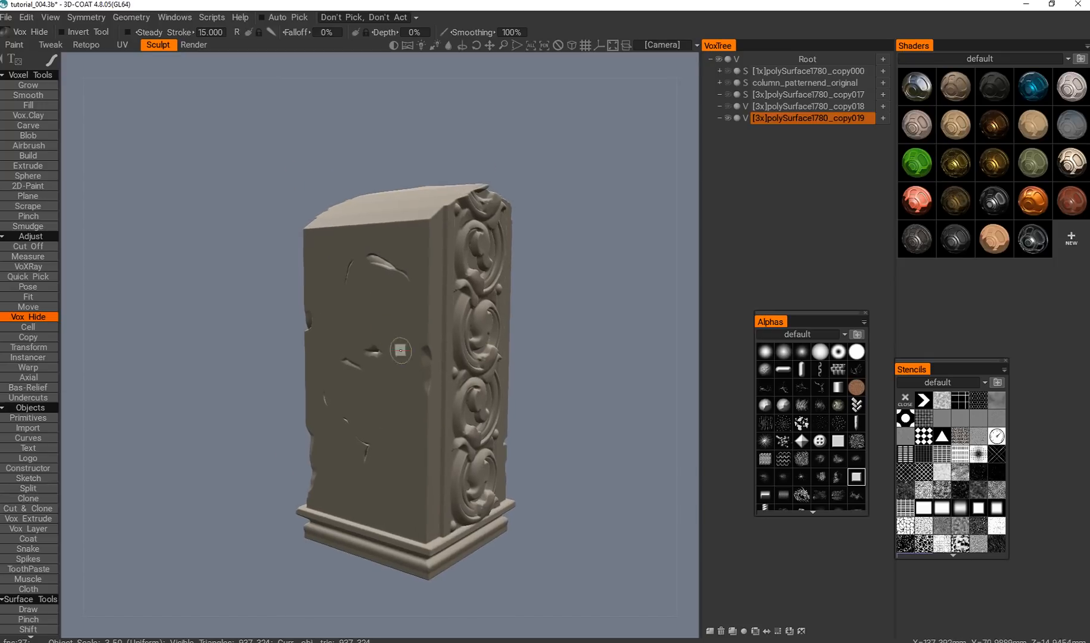
alt+right_drag(401, 351, 398, 390)
alt+drag(398, 390, 393, 432)
alt+right_drag(393, 432, 396, 377)
alt+drag(397, 376, 405, 414)
alt+middle_drag(404, 414, 344, 408)
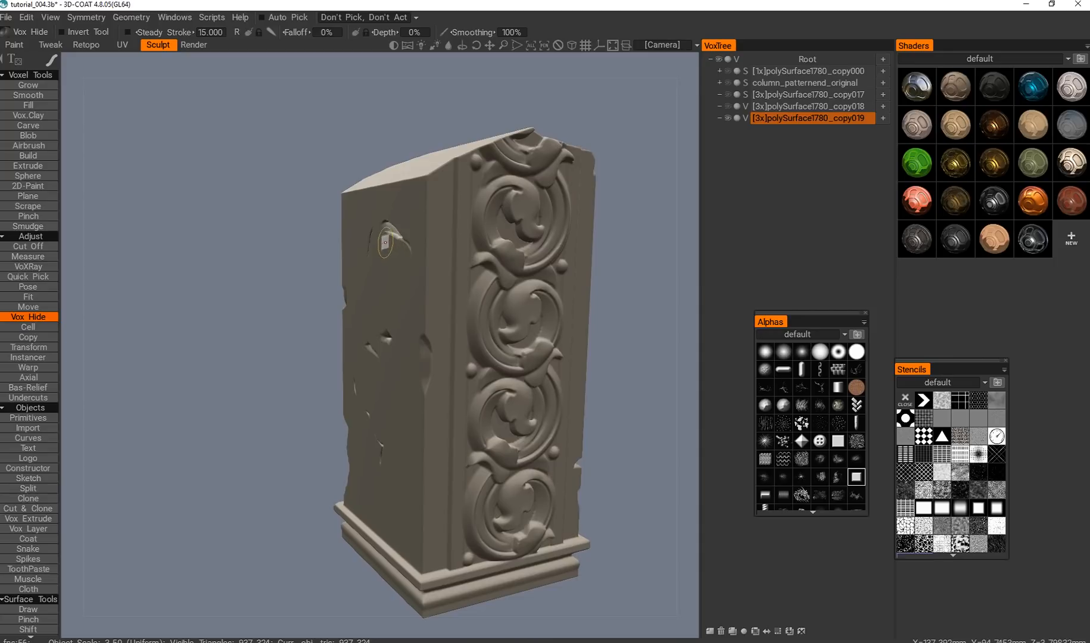
alt+middle_drag(438, 408, 356, 385)
alt+right_drag(379, 389, 384, 374)
alt+drag(384, 374, 420, 412)
alt+middle_drag(488, 448, 426, 437)
alt+right_drag(426, 437, 419, 465)
alt+drag(420, 465, 382, 457)
alt+right_drag(381, 458, 389, 435)
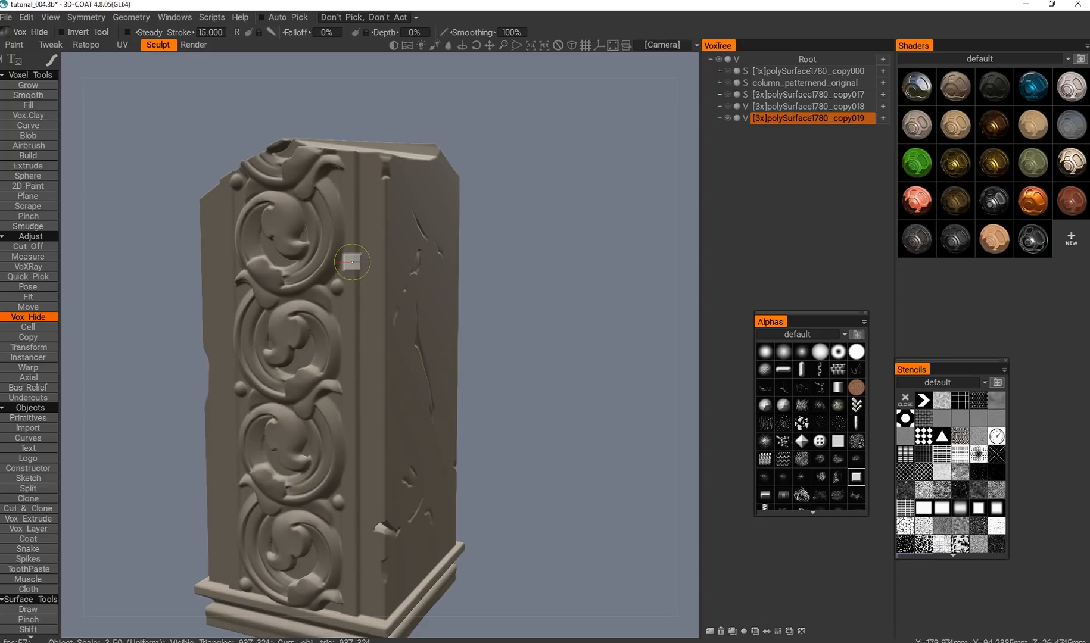
alt+middle_drag(382, 493, 416, 446)
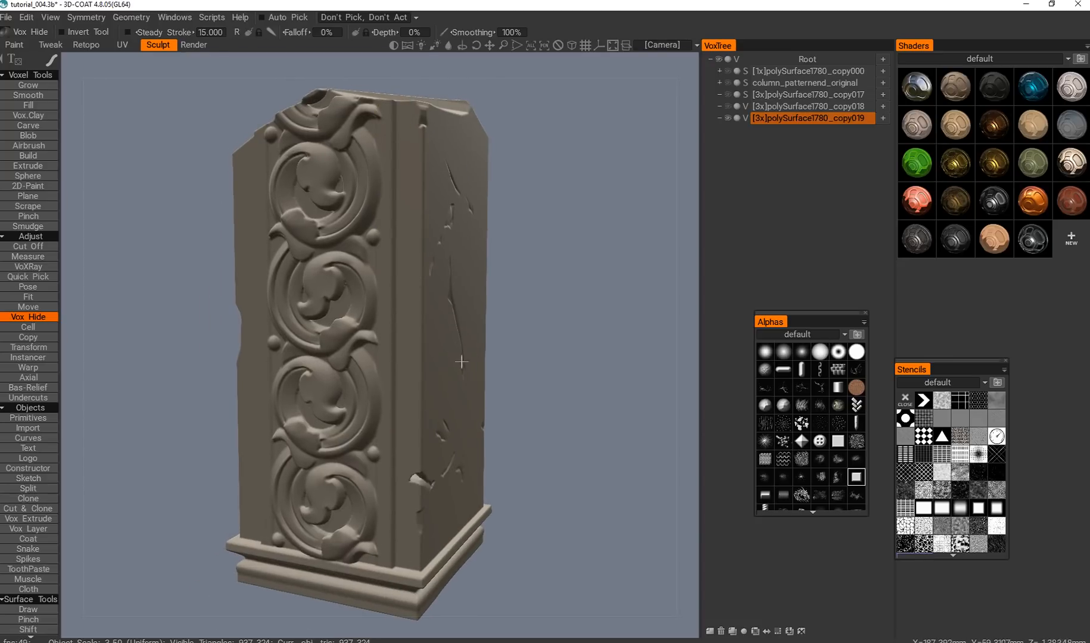
Cut a diagonal crack between the small chips in the middle of the column's plain side using Vox Hide.
alt+middle_drag(461, 362, 479, 387)
alt+drag(462, 370, 458, 393)
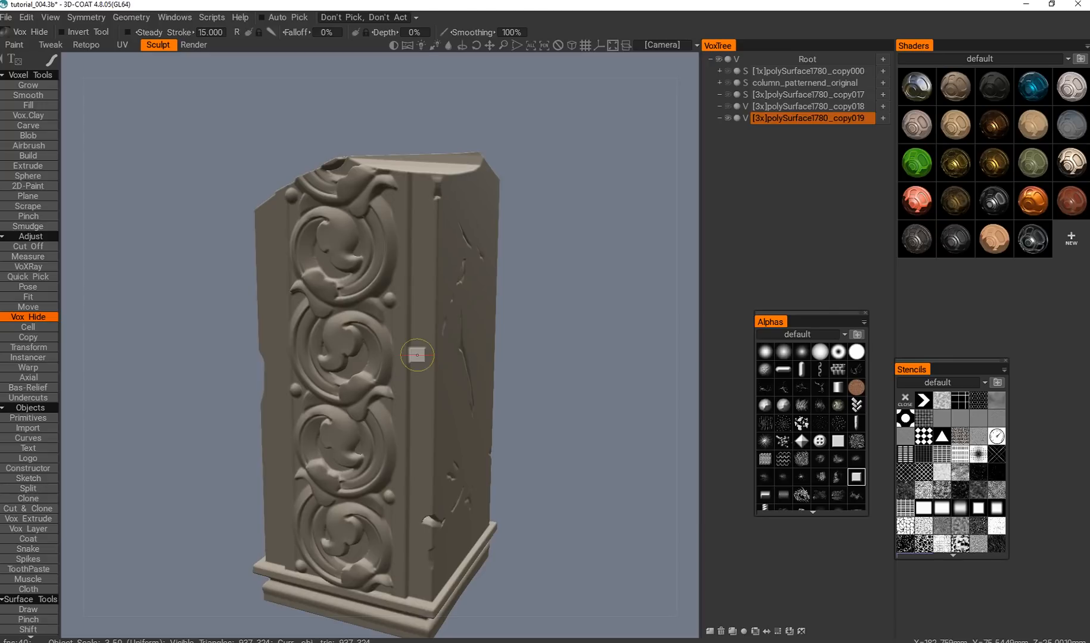
alt+middle_drag(417, 355, 477, 343)
alt+drag(477, 342, 509, 340)
alt+right_drag(510, 339, 459, 384)
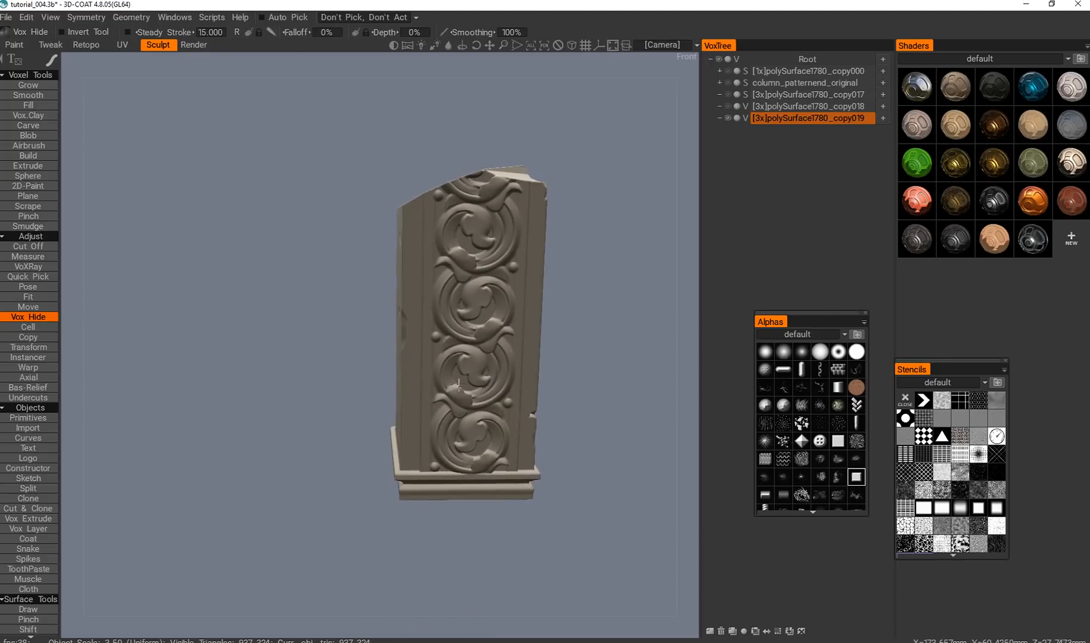
alt+drag(458, 384, 480, 386)
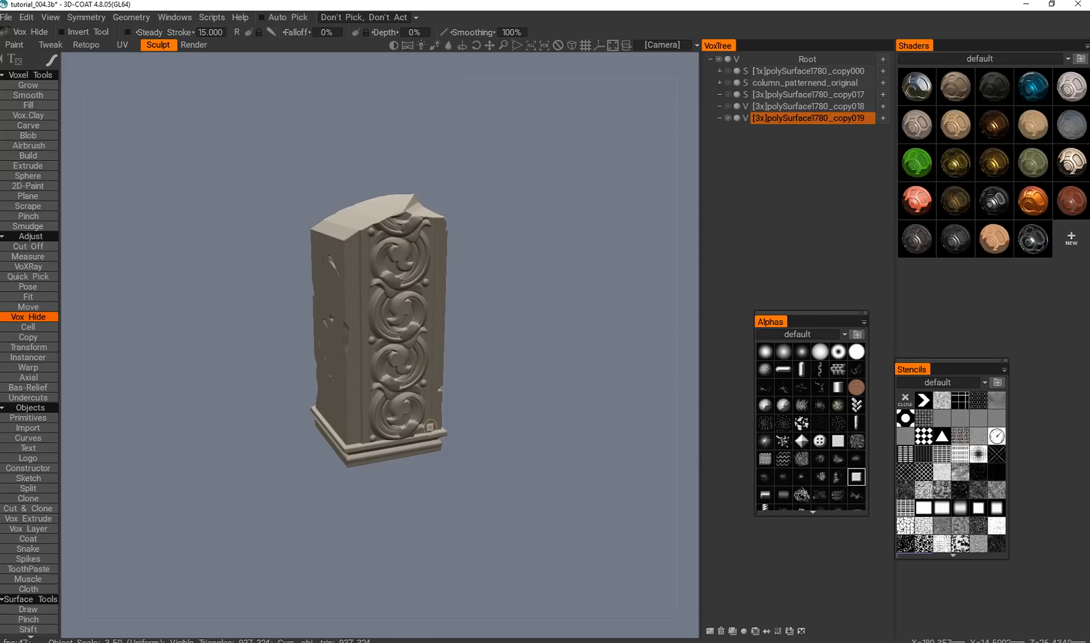
alt+middle_drag(377, 329, 387, 333)
alt+drag(387, 333, 414, 329)
alt+middle_drag(324, 380, 357, 381)
alt+right_drag(358, 382, 381, 378)
alt+drag(359, 389, 373, 329)
alt+middle_drag(301, 372, 394, 375)
alt+drag(394, 375, 417, 367)
alt+middle_drag(322, 372, 415, 337)
alt+right_drag(262, 352, 296, 339)
alt+middle_drag(297, 339, 338, 345)
mouse_move(309, 311)
mouse_down()
mouse_move(341, 333)
mouse_move(327, 353)
mouse_move(312, 326)
mouse_move(383, 341)
mouse_move(298, 292)
mouse_up()
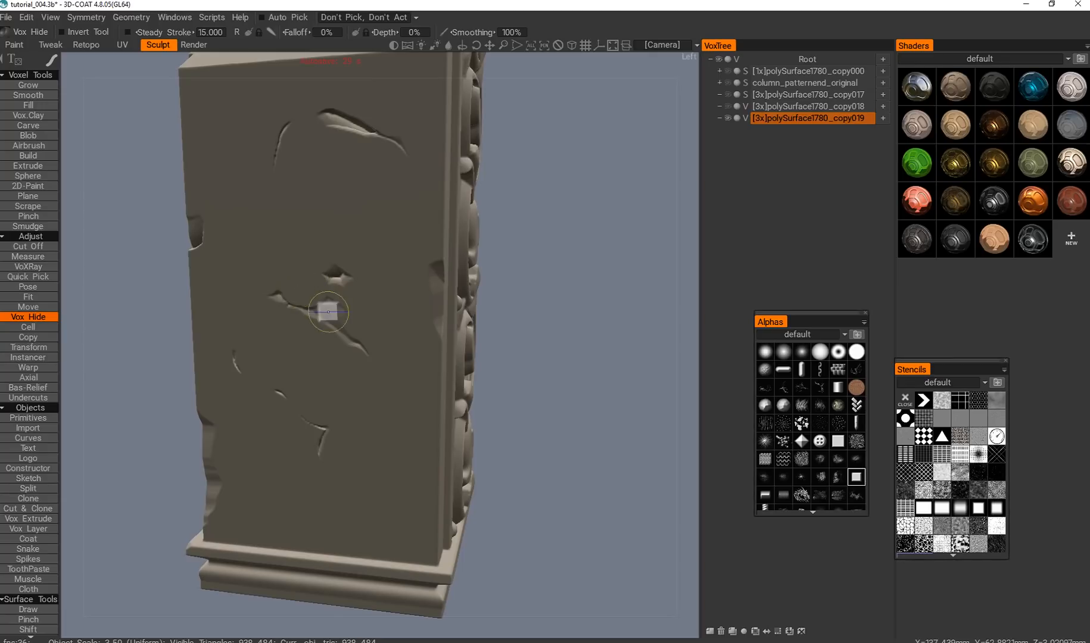
Examine the new crack, the chipped edges and the ornament face from several angles.
alt+middle_drag(363, 365, 371, 388)
alt+right_drag(370, 387, 351, 337)
alt+middle_drag(238, 352, 433, 484)
alt+right_drag(433, 484, 349, 291)
mouse_move(349, 290)
alt+mouse_down()
mouse_move(361, 387)
mouse_move(464, 315)
alt+mouse_up()
alt+middle_drag(465, 315, 361, 374)
alt+right_drag(374, 366, 390, 260)
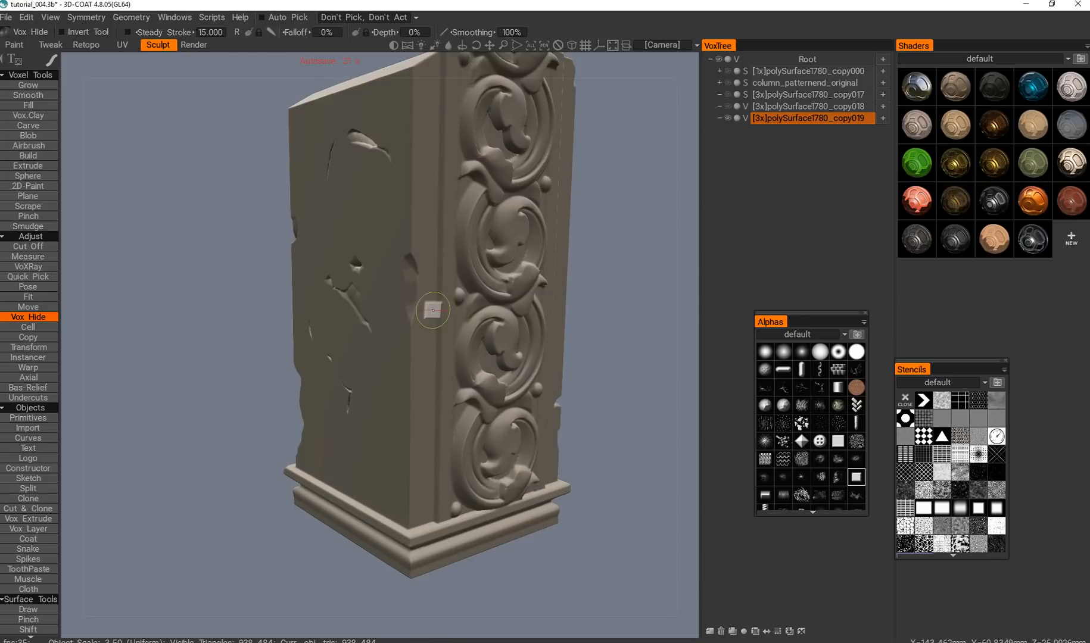
alt+middle_drag(425, 360, 408, 386)
alt+drag(436, 398, 395, 425)
alt+right_drag(393, 425, 403, 486)
alt+drag(402, 486, 361, 407)
alt+right_drag(361, 376, 358, 411)
mouse_move(359, 412)
alt+mouse_down()
mouse_move(321, 418)
mouse_move(523, 418)
mouse_move(406, 400)
alt+mouse_up()
alt+middle_drag(389, 345, 429, 366)
Duplicate the cracked column volume and hide the source volume.
key(ctrl+d)
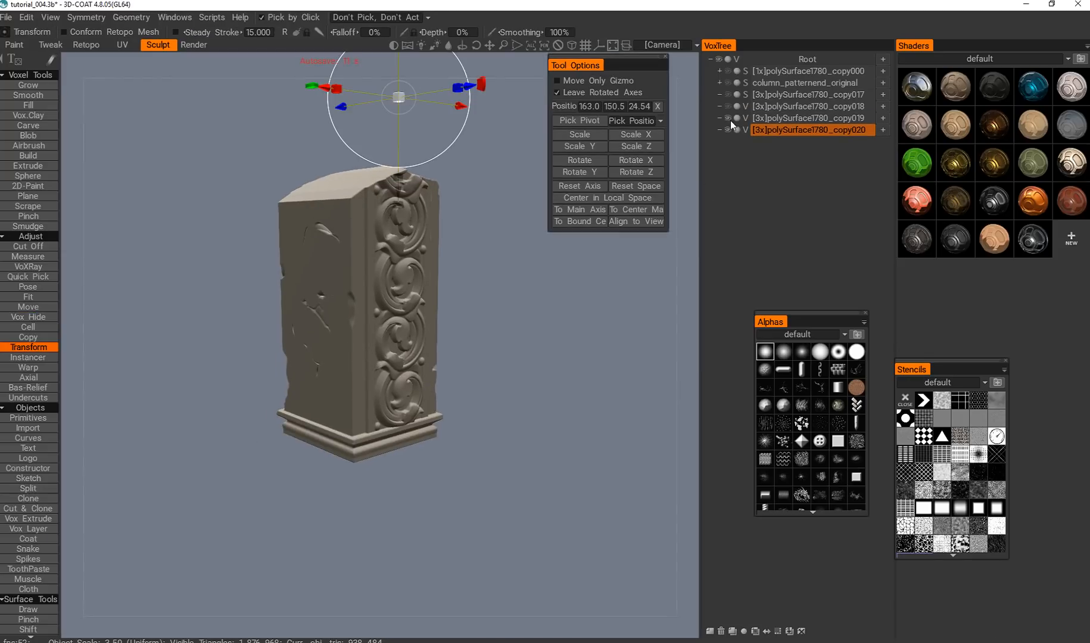
click(728, 119)
alt+drag(473, 364, 422, 362)
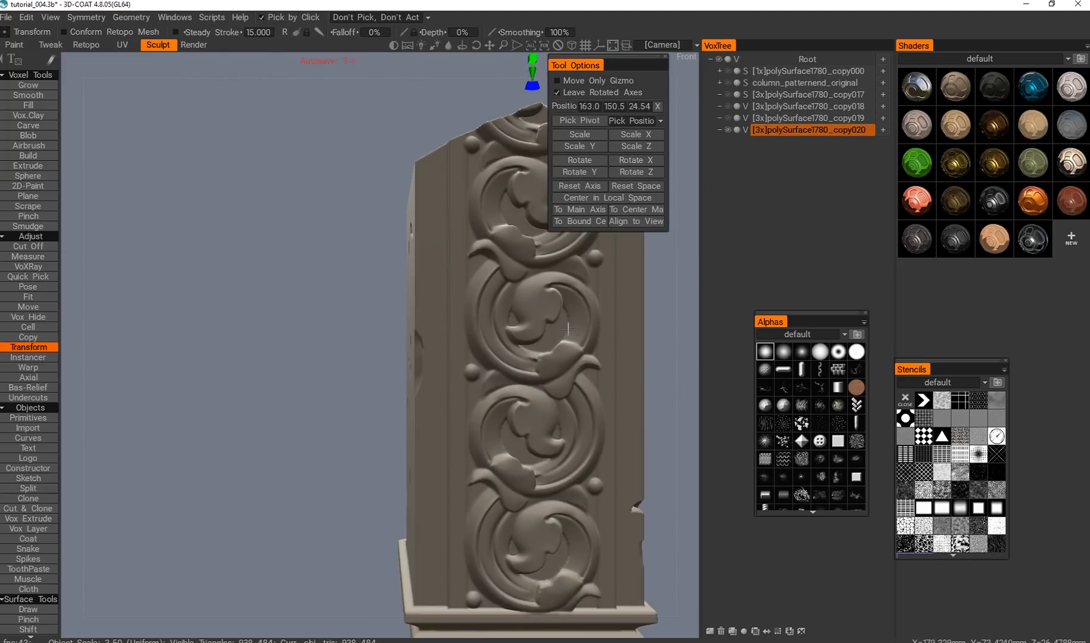
key(KP_2)
key(KP_5)
alt+drag(495, 358, 471, 340)
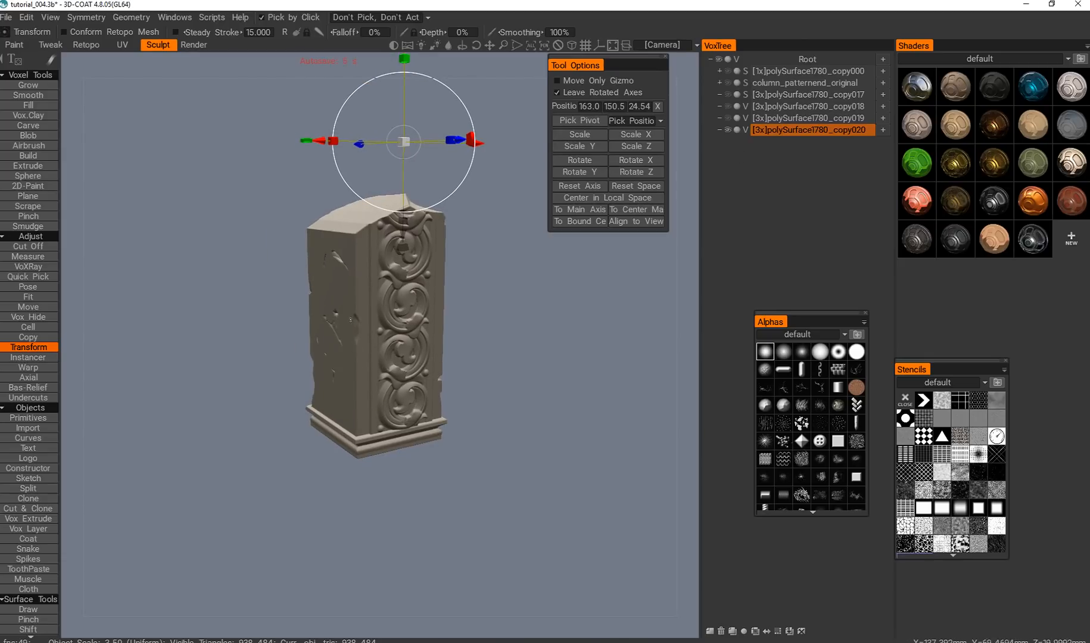
alt+middle_drag(332, 342, 364, 340)
scroll(364, 341, up, 3)
Compare the source volume with its duplicate, leaving only the duplicate visible and selected.
key(h)
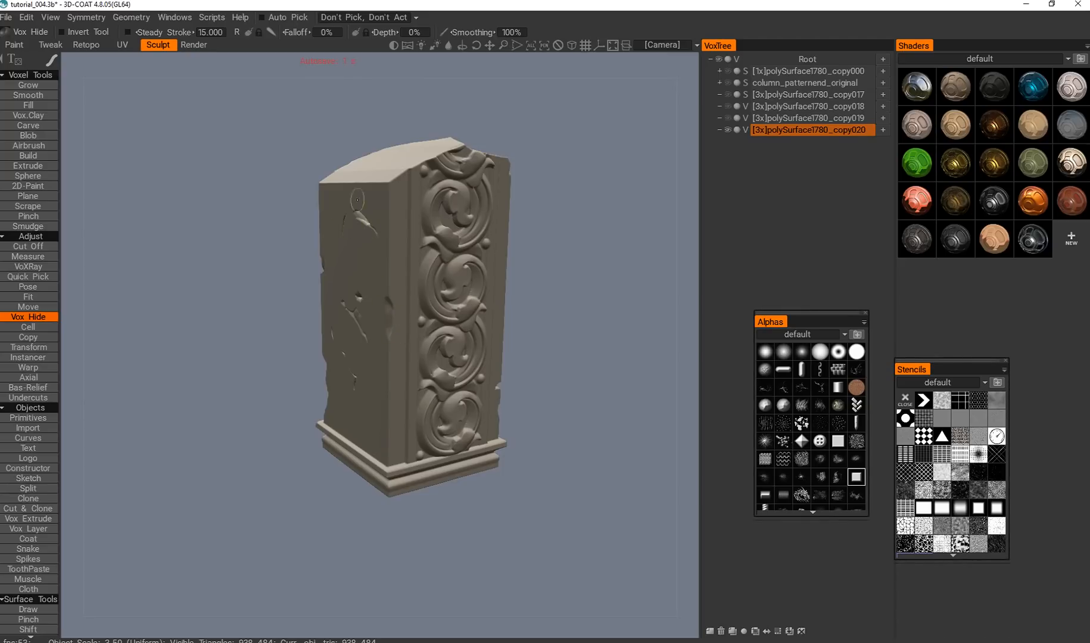
click(728, 119)
click(728, 130)
click(809, 118)
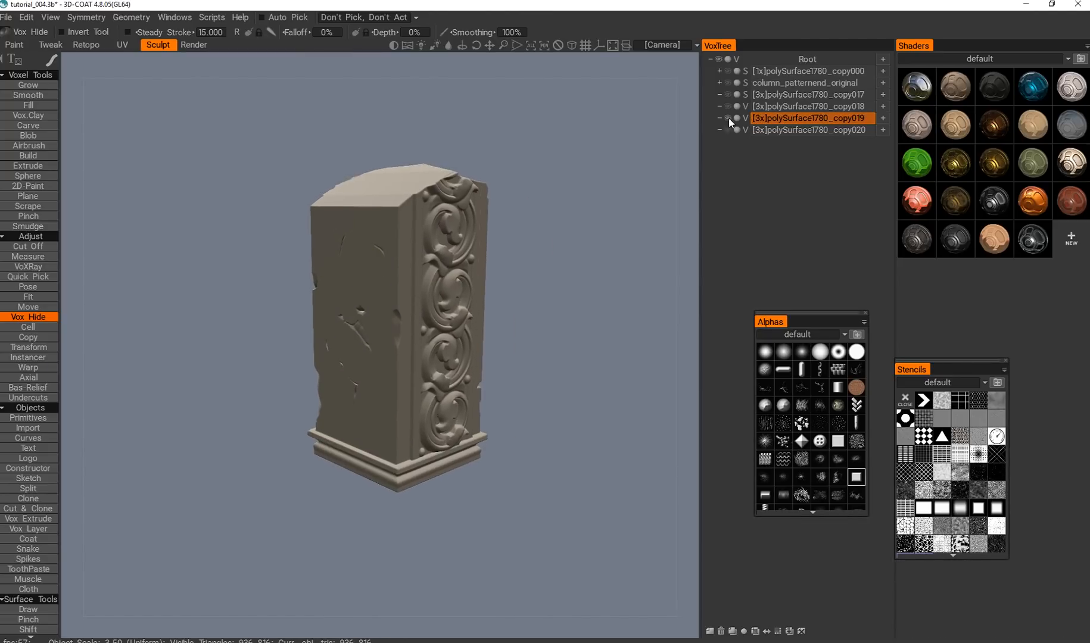
click(728, 118)
click(777, 129)
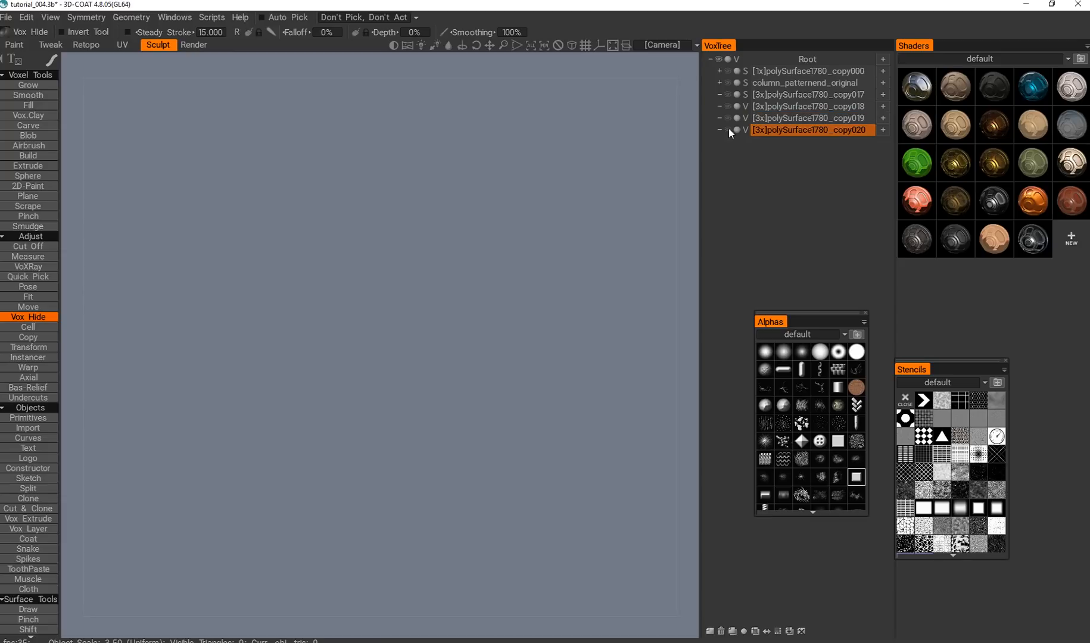
click(728, 129)
Set up an orthographic front view of the duplicated column.
mouse_move(433, 369)
alt+mouse_down()
mouse_move(411, 370)
mouse_move(428, 367)
alt+mouse_up()
key(KP_2)
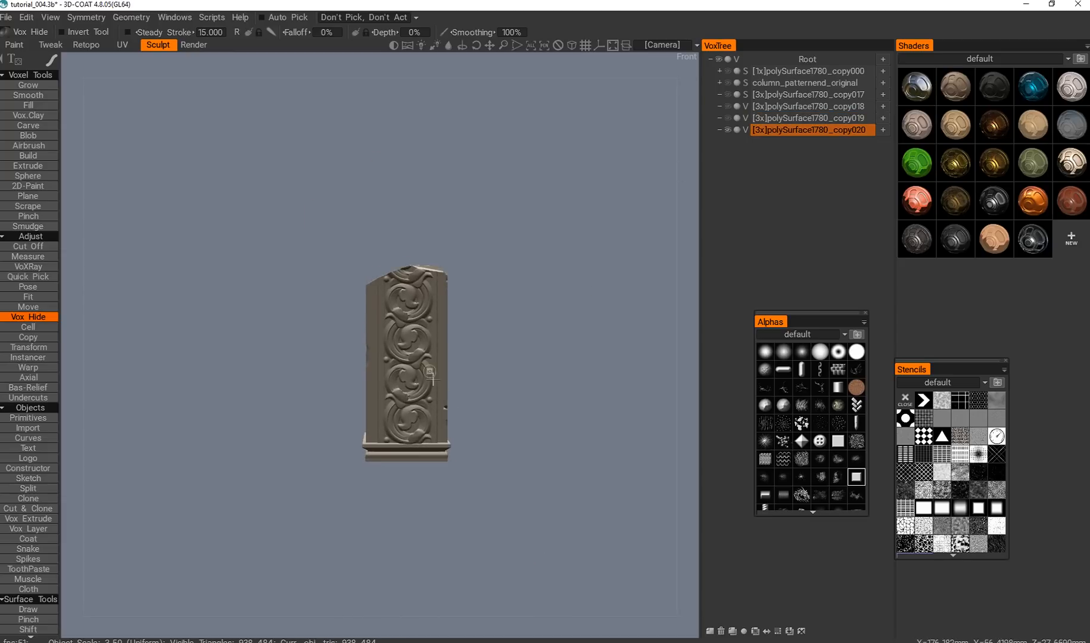
alt+middle_drag(429, 372, 398, 365)
alt+drag(401, 407, 400, 357)
alt+right_drag(400, 357, 397, 391)
alt+drag(397, 390, 433, 377)
alt+right_drag(433, 377, 442, 448)
key(KP_2)
click(572, 45)
alt+right_drag(414, 335, 477, 431)
alt+drag(477, 431, 420, 365)
key(KP_2)
alt+right_drag(420, 365, 430, 363)
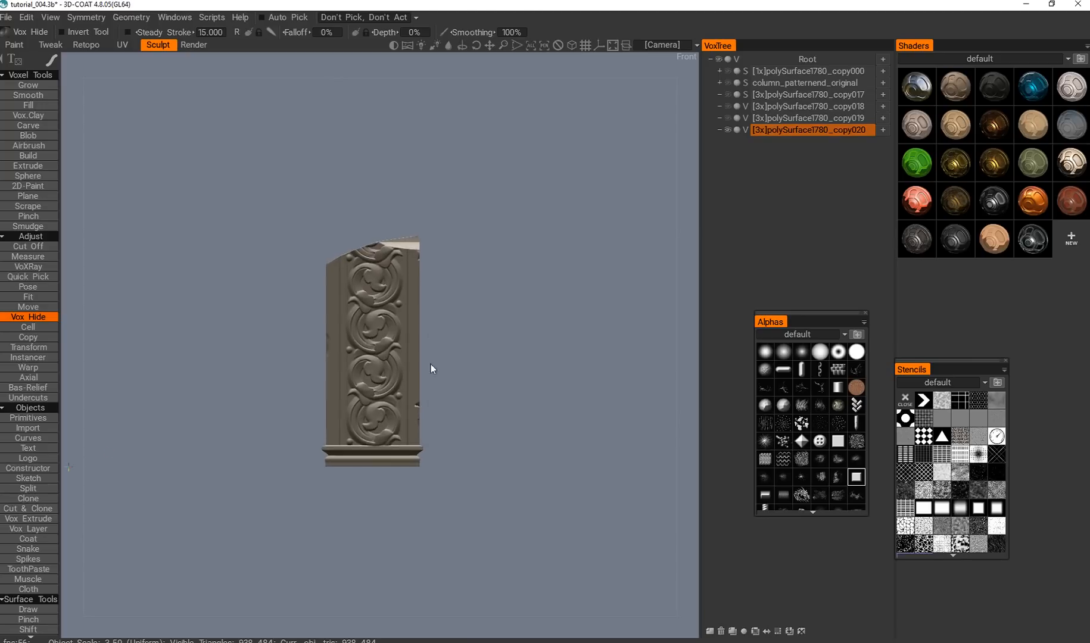
alt+middle_drag(431, 363, 419, 401)
alt+right_drag(419, 401, 419, 371)
With a Split border width of 0 voxels, split off the upper corner and cut the column horizontally through the second full ornament.
key(s)
click(334, 34)
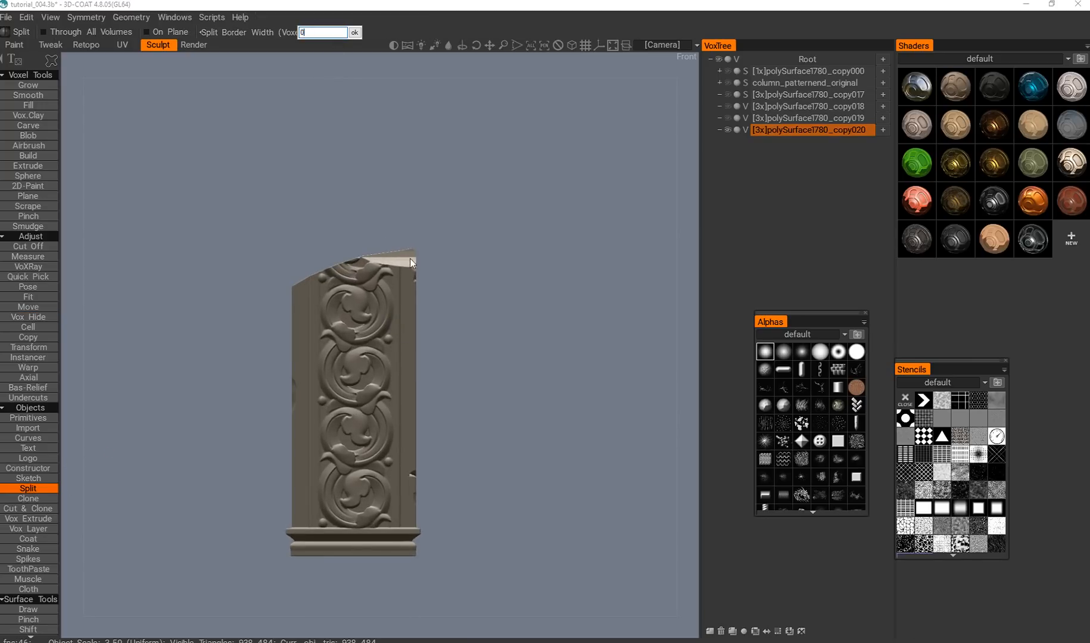
key(Return)
alt+middle_drag(361, 310, 387, 319)
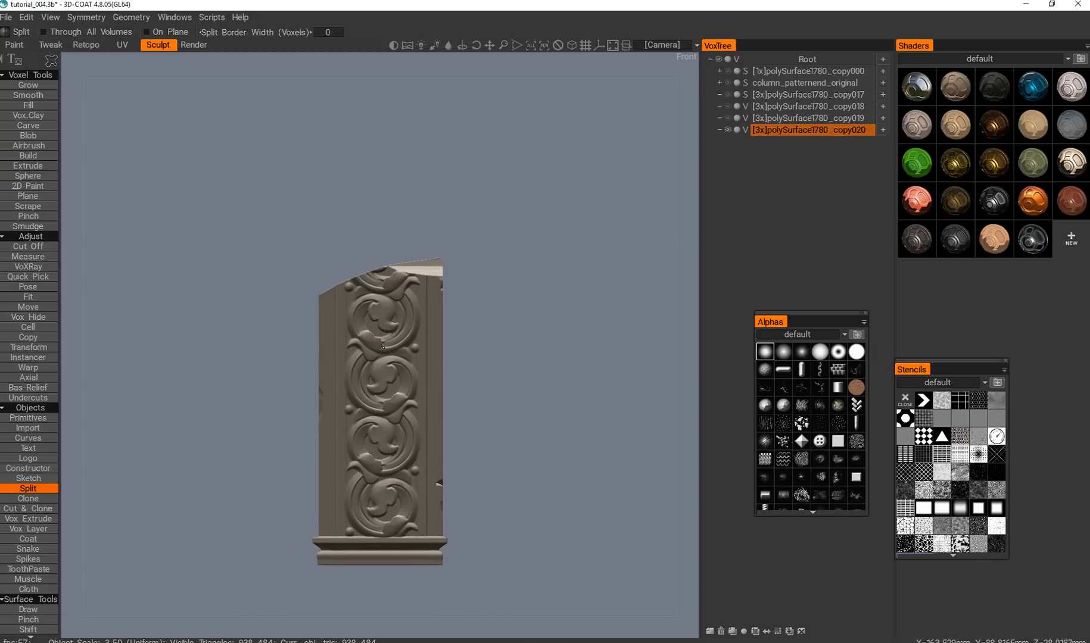
drag(290, 218, 483, 330)
mouse_move(308, 200)
ctrl+mouse_down()
mouse_move(330, 208)
mouse_move(485, 359)
mouse_move(486, 375)
ctrl+mouse_up()
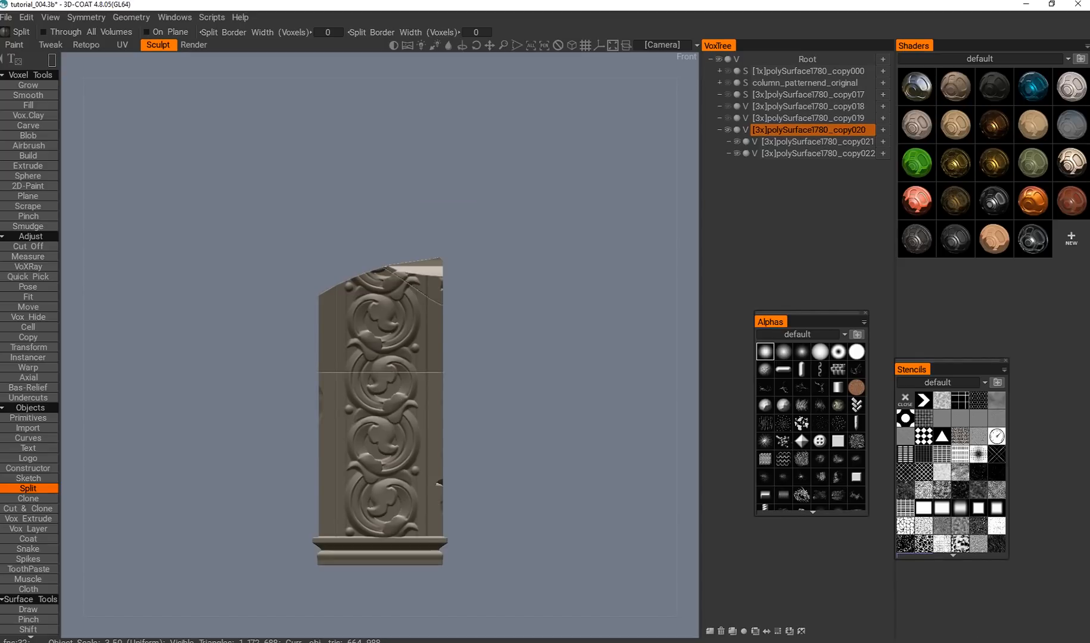
Switch to the browser and examine the reference renders of split stone walls, columns and ornamented blocks.
key(alt+Tab)
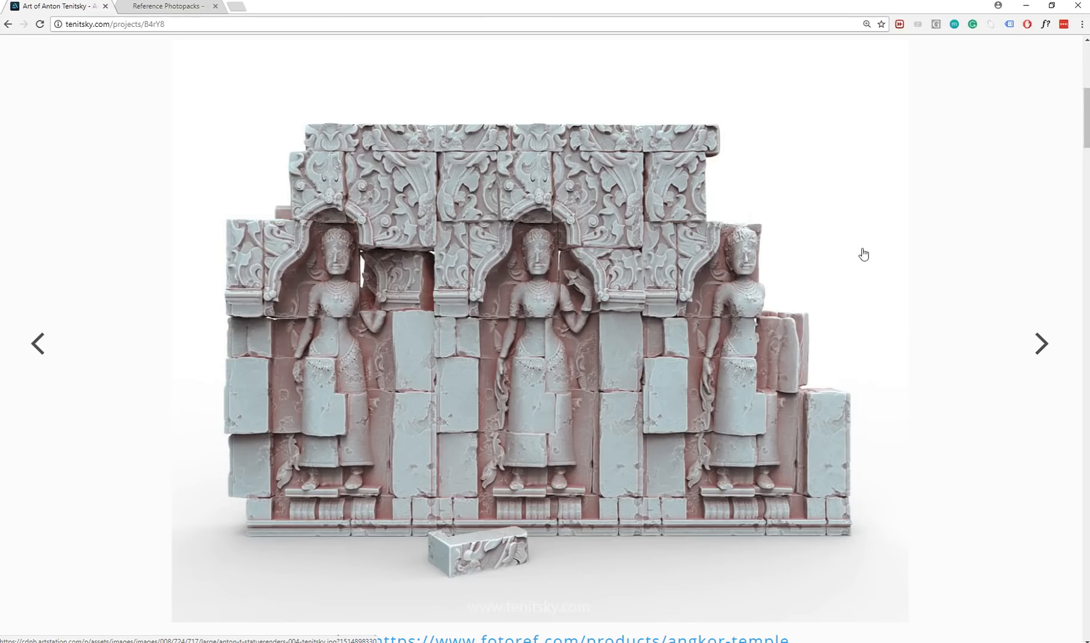
middle_click(863, 254)
scroll(945, 252, down, 1)
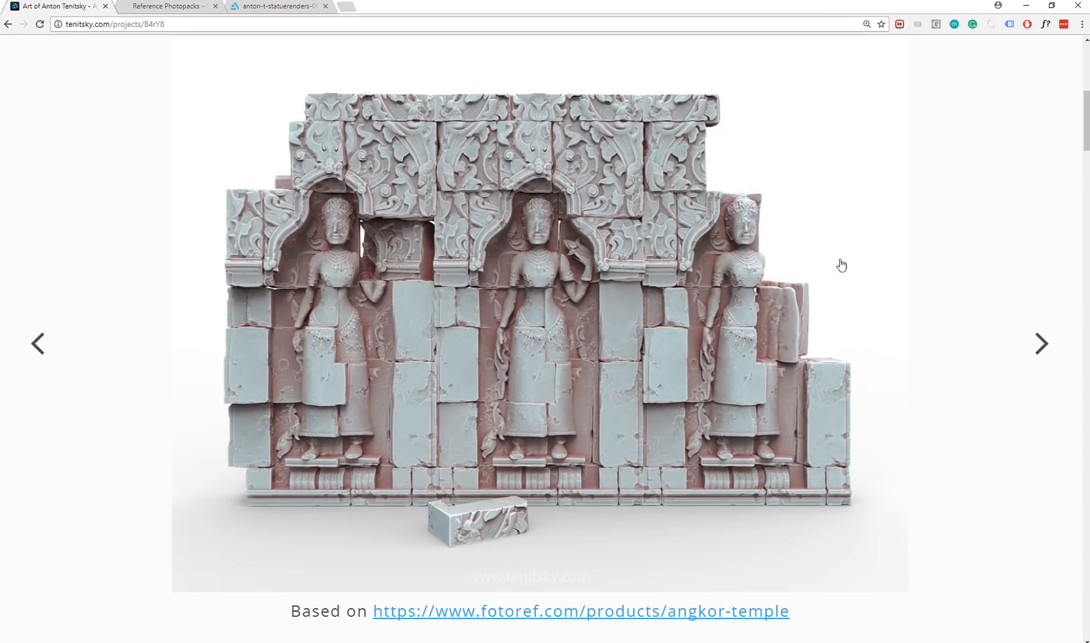
scroll(966, 210, down, 1)
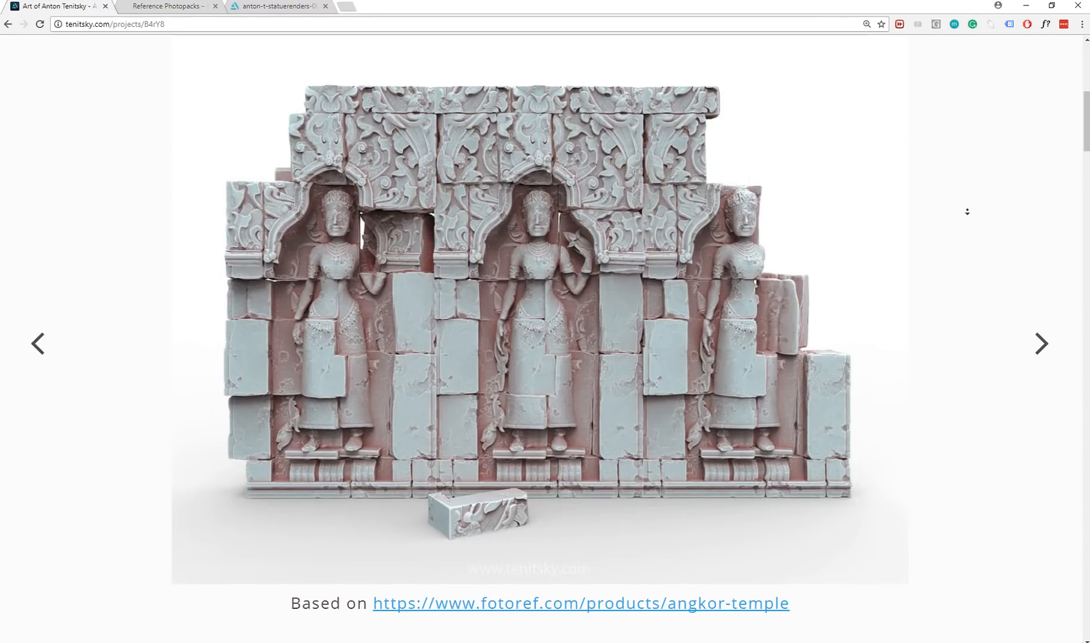
scroll(910, 218, down, 1)
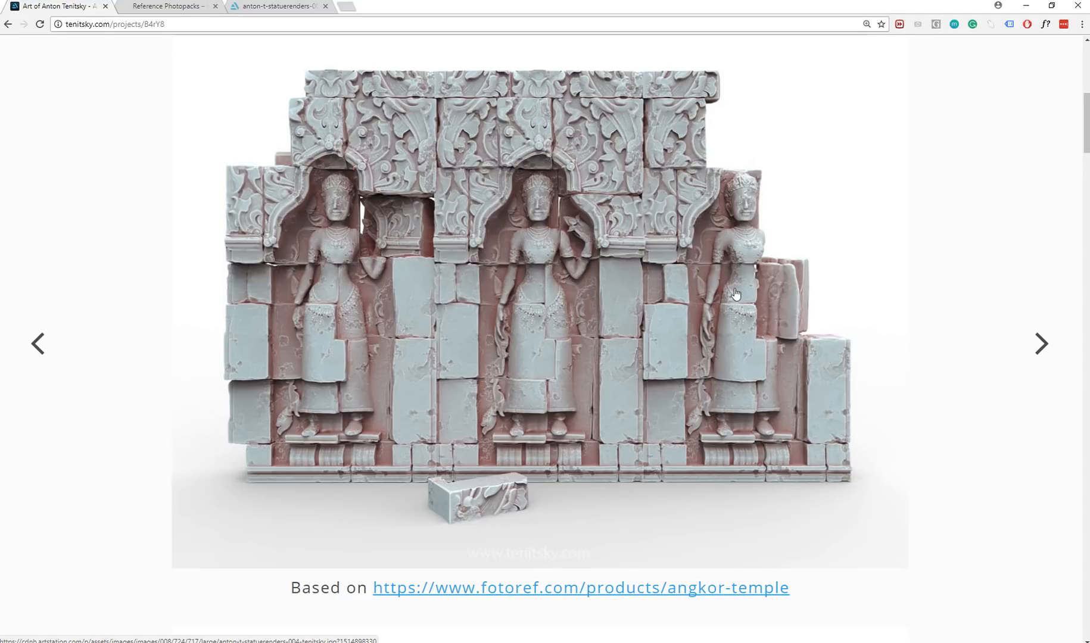
scroll(987, 205, down, 1)
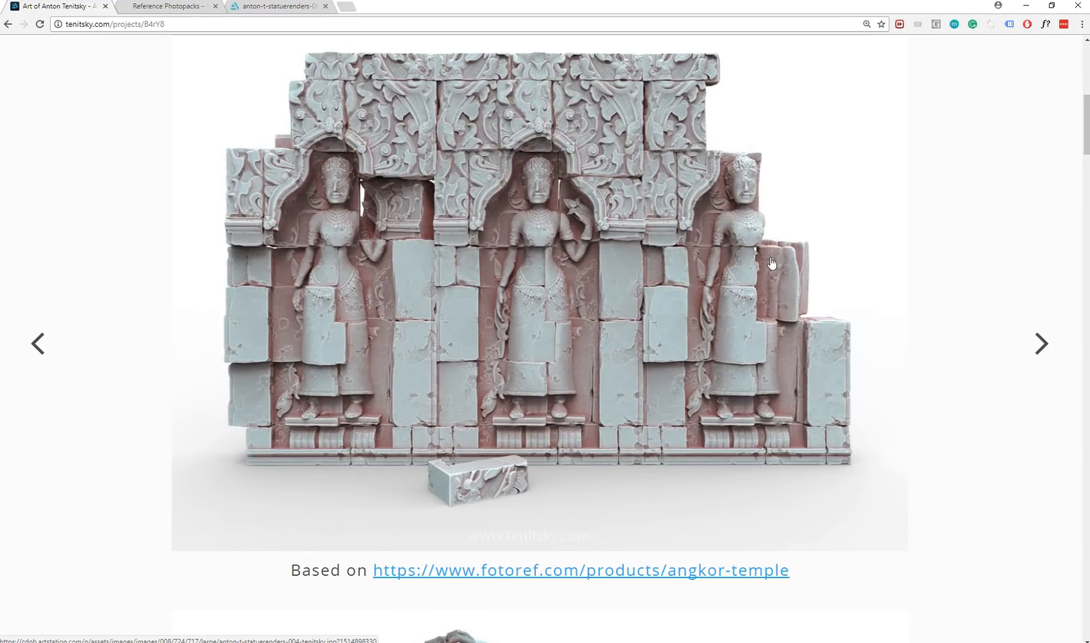
middle_drag(927, 236, 910, 306)
middle_drag(944, 202, 917, 365)
middle_drag(939, 218, 909, 296)
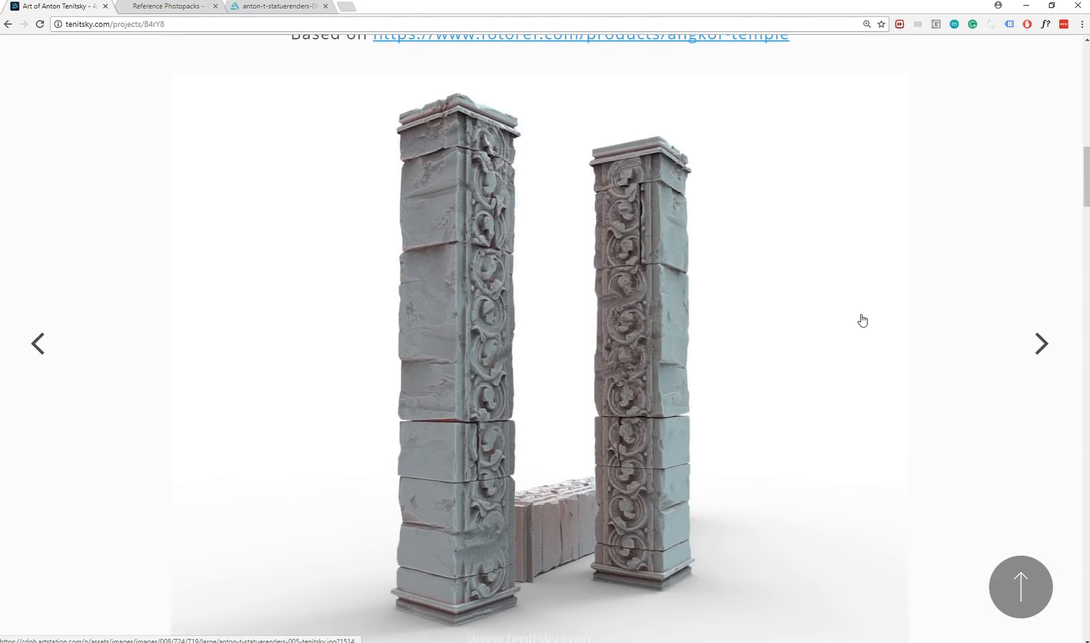
middle_drag(975, 200, 975, 239)
middle_drag(956, 193, 969, 237)
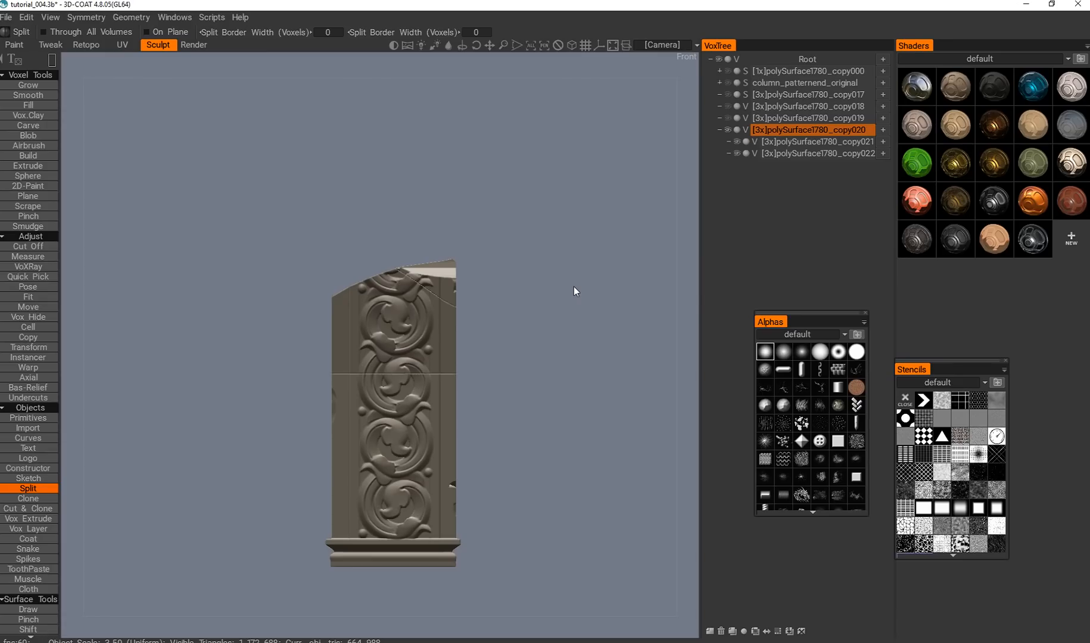
Back in 3D-Coat, split the column horizontally above the lowest ornament and split the base moulding vertically off-centre.
middle_drag(547, 320, 578, 310)
drag(339, 334, 526, 452)
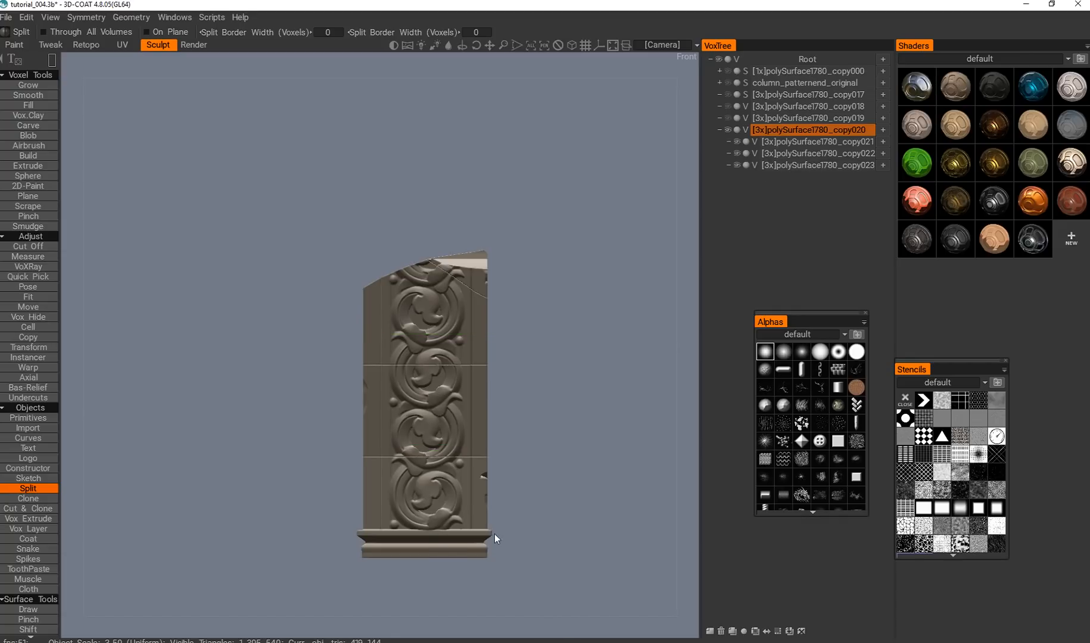
alt+middle_drag(450, 420, 460, 365)
alt+drag(460, 365, 420, 378)
alt+right_drag(420, 378, 420, 482)
alt+drag(420, 483, 442, 458)
alt+middle_drag(443, 459, 423, 430)
mouse_move(423, 430)
alt+mouse_down()
mouse_move(456, 411)
mouse_move(423, 428)
alt+mouse_up()
alt+middle_drag(423, 428, 401, 443)
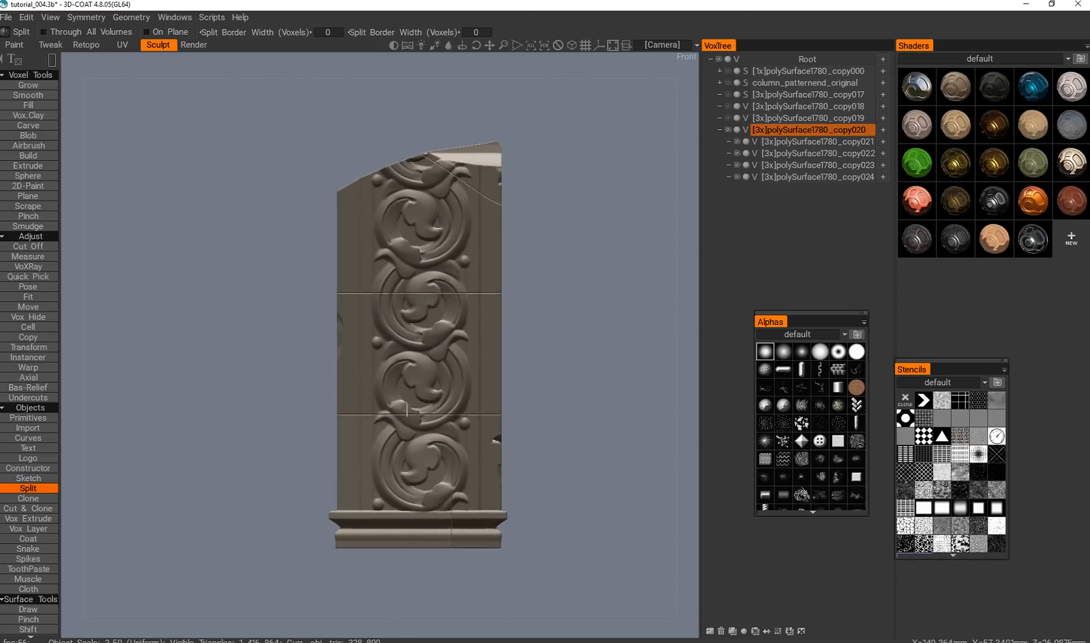
Change the Split stroke to a freehand outline and select the middle section of the column.
alt+right_drag(402, 443, 424, 441)
alt+drag(424, 441, 441, 388)
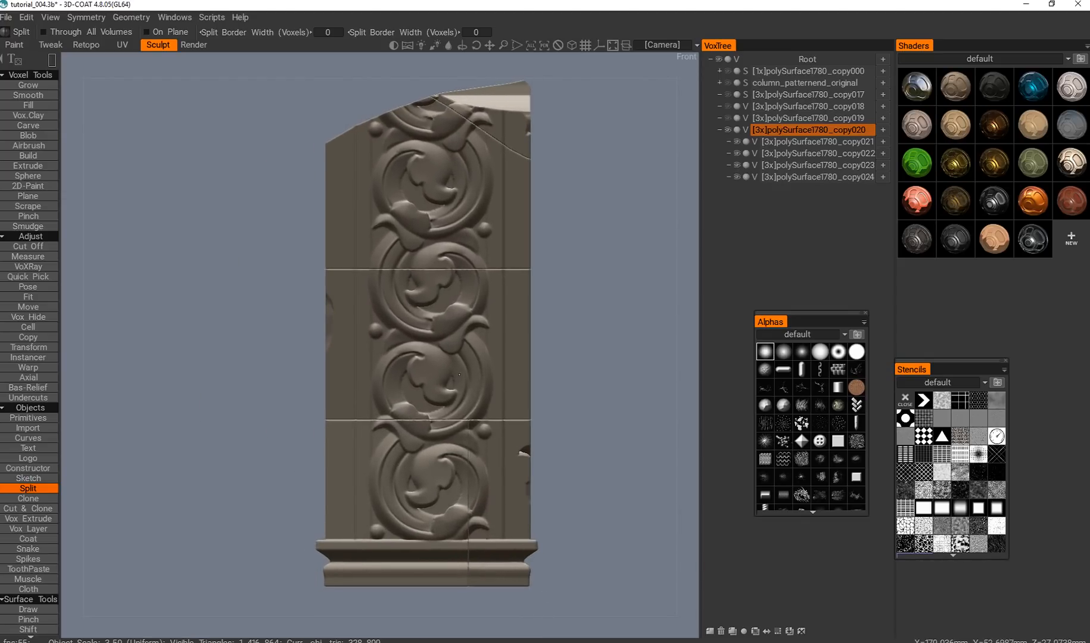
alt+middle_drag(454, 361, 434, 336)
mouse_move(433, 335)
alt+mouse_down()
mouse_move(372, 379)
mouse_move(430, 343)
alt+mouse_up()
alt+middle_drag(394, 300, 395, 330)
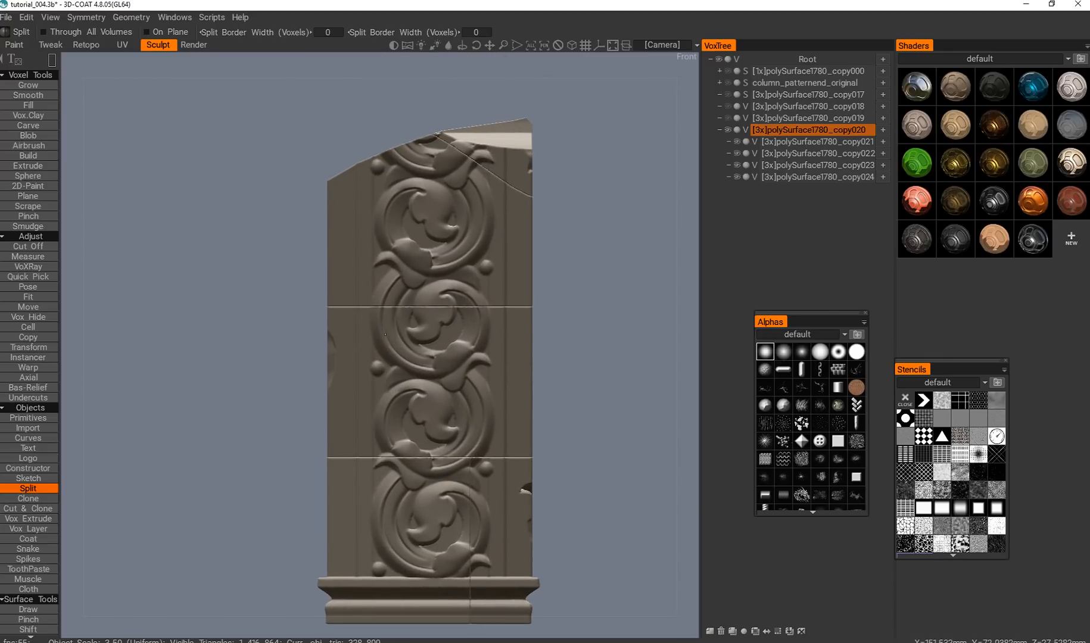
key(space)
click(478, 313)
click(321, 414)
key(h)
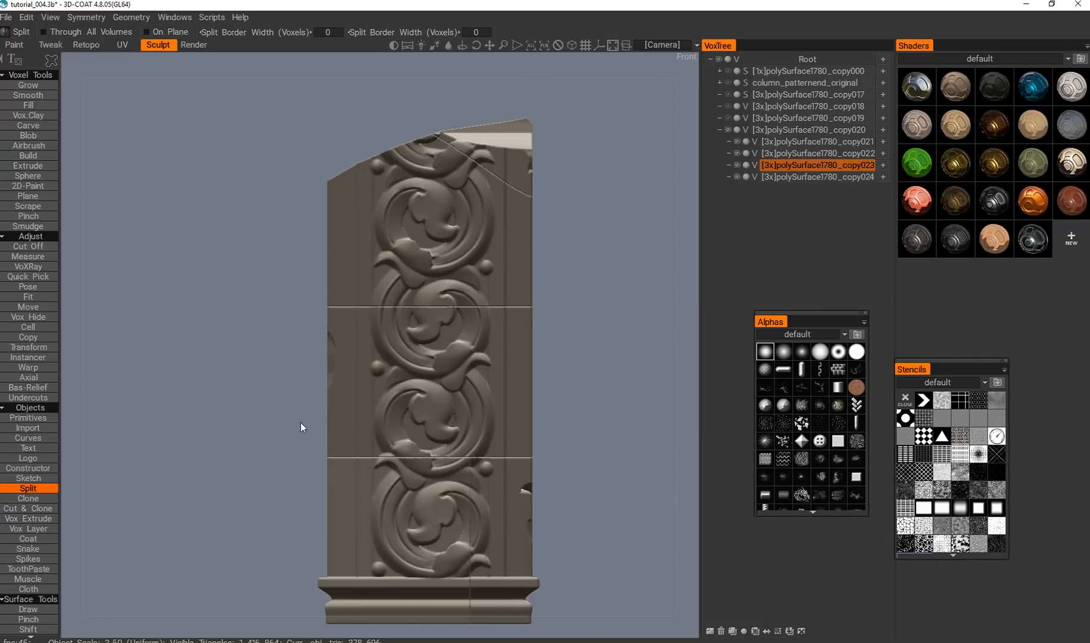
Try to split the middle section with freehand outlines drawn from the front, and undo the splits.
key(Return)
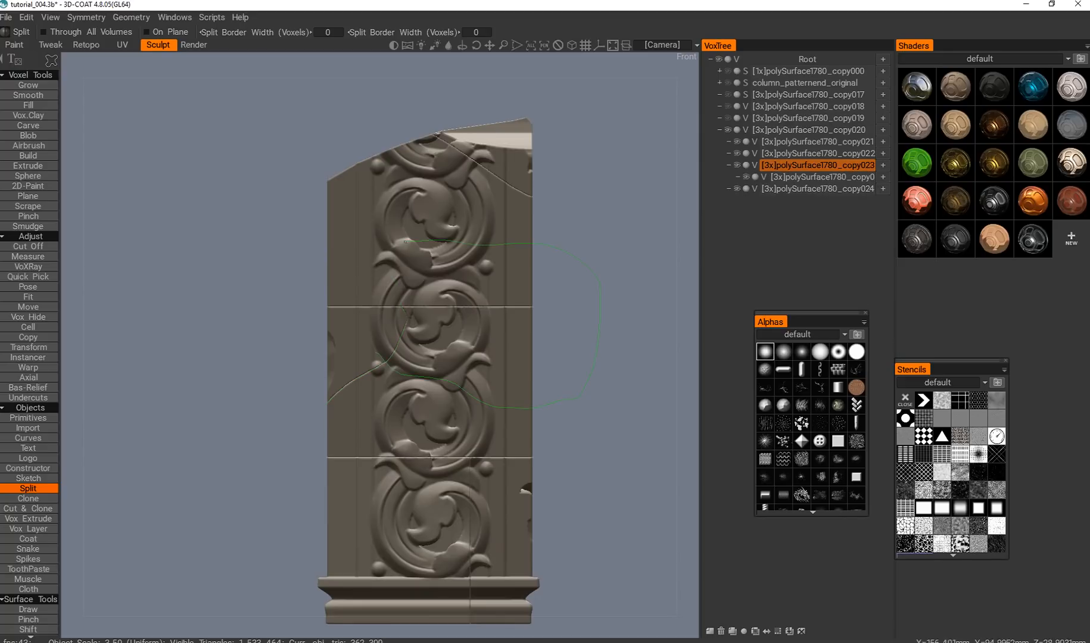
mouse_move(383, 272)
mouse_down()
mouse_move(169, 454)
mouse_move(380, 405)
mouse_move(489, 411)
mouse_move(301, 411)
mouse_move(421, 432)
mouse_move(636, 416)
mouse_up()
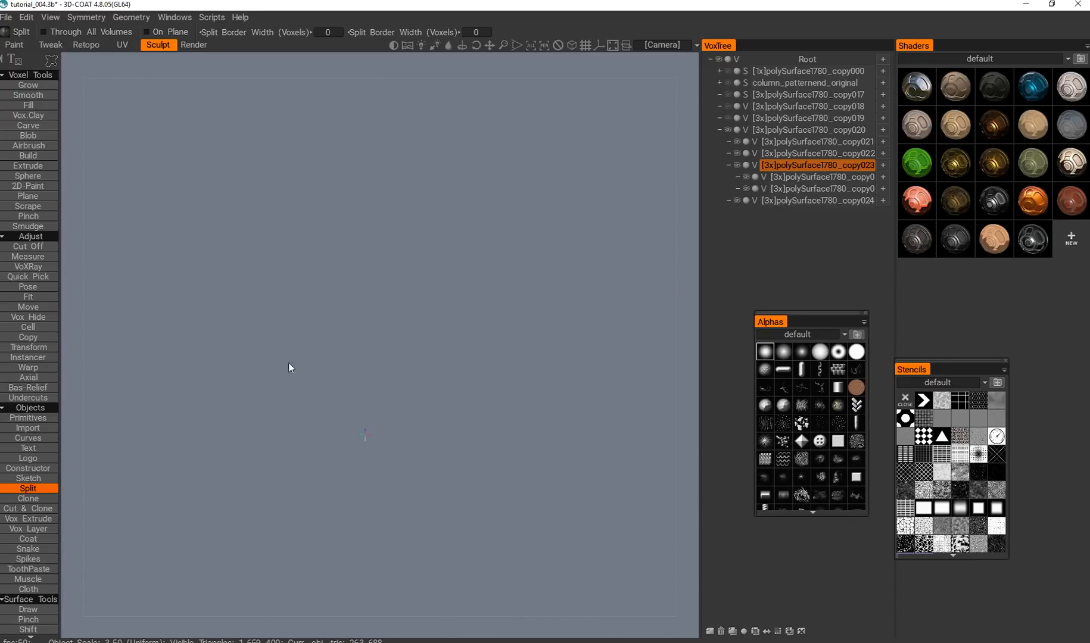
alt+drag(289, 363, 423, 404)
key(ctrl+z)
alt+drag(411, 364, 469, 381)
alt+middle_drag(470, 381, 391, 498)
key(ctrl+z)
Split the middle section along irregular freehand curves across the plain side and around the corner into the ornament.
alt+middle_drag(444, 235, 452, 302)
alt+drag(453, 302, 471, 277)
alt+middle_drag(471, 277, 501, 256)
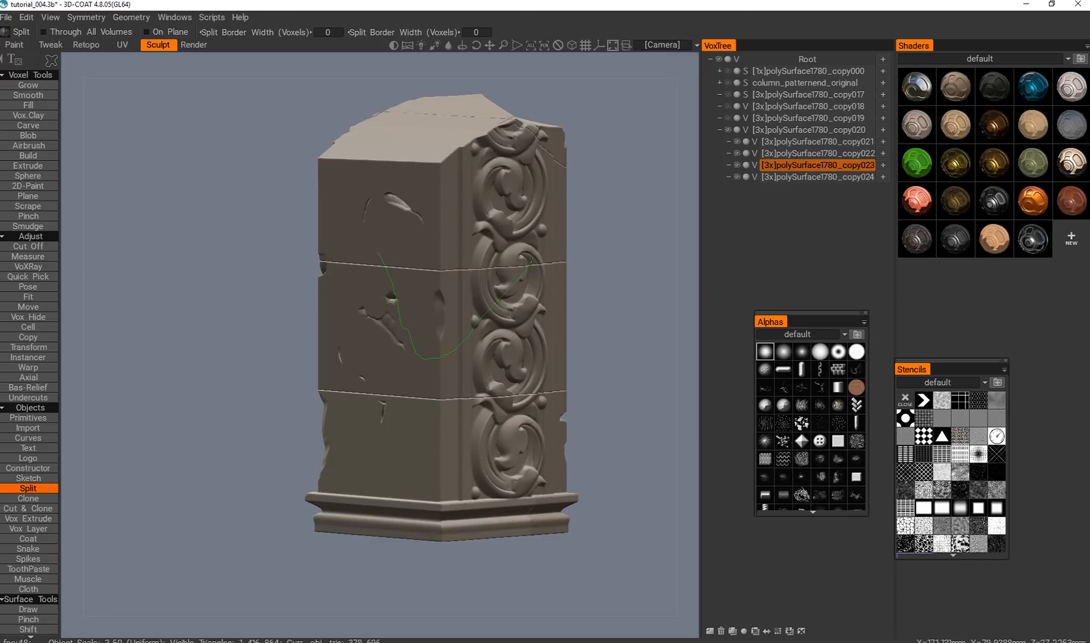
drag(393, 225, 384, 240)
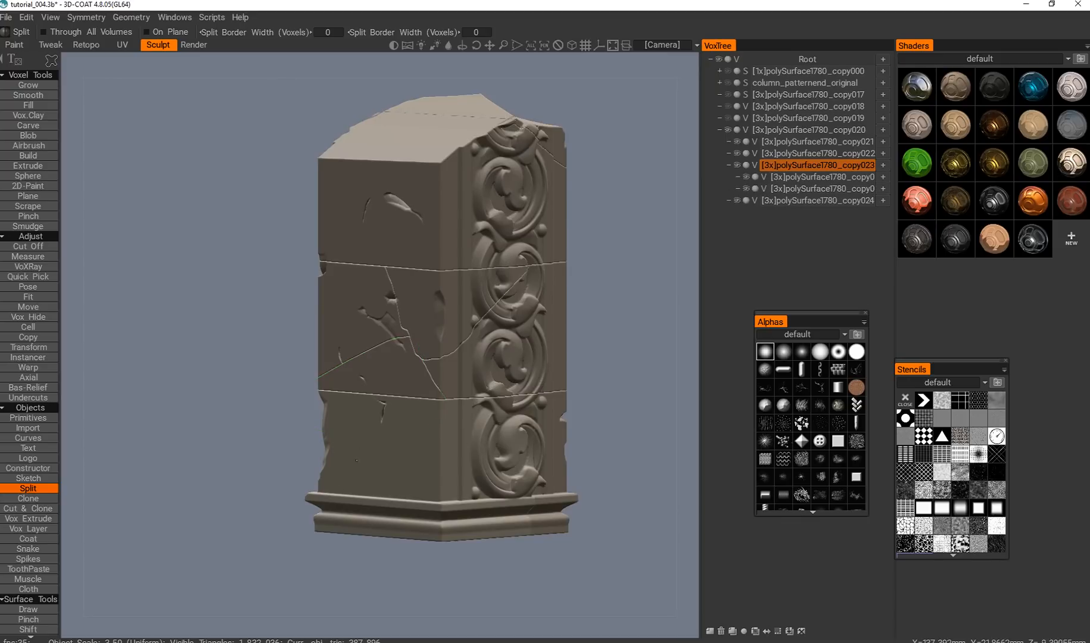
Examine the irregular split lines on the middle section from the plain side, the corner and the front.
alt+middle_drag(451, 372, 414, 397)
mouse_move(414, 397)
alt+mouse_down()
mouse_move(398, 411)
mouse_move(432, 362)
alt+mouse_up()
alt+middle_drag(433, 362, 348, 403)
alt+right_drag(349, 402, 333, 428)
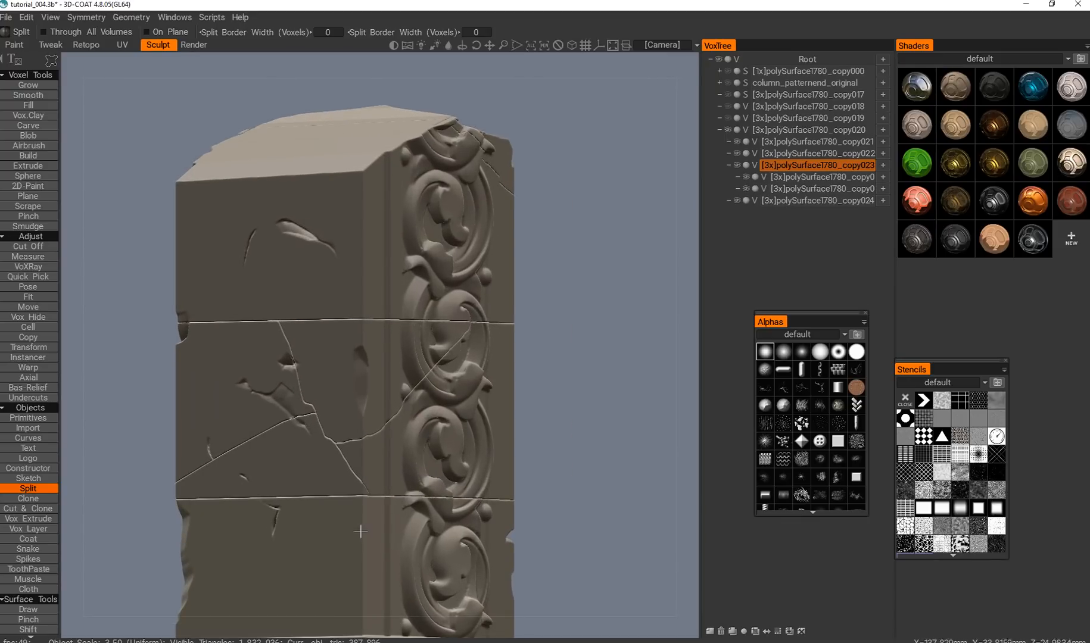
alt+drag(427, 525, 421, 537)
alt+middle_drag(420, 537, 511, 460)
alt+right_drag(511, 460, 524, 442)
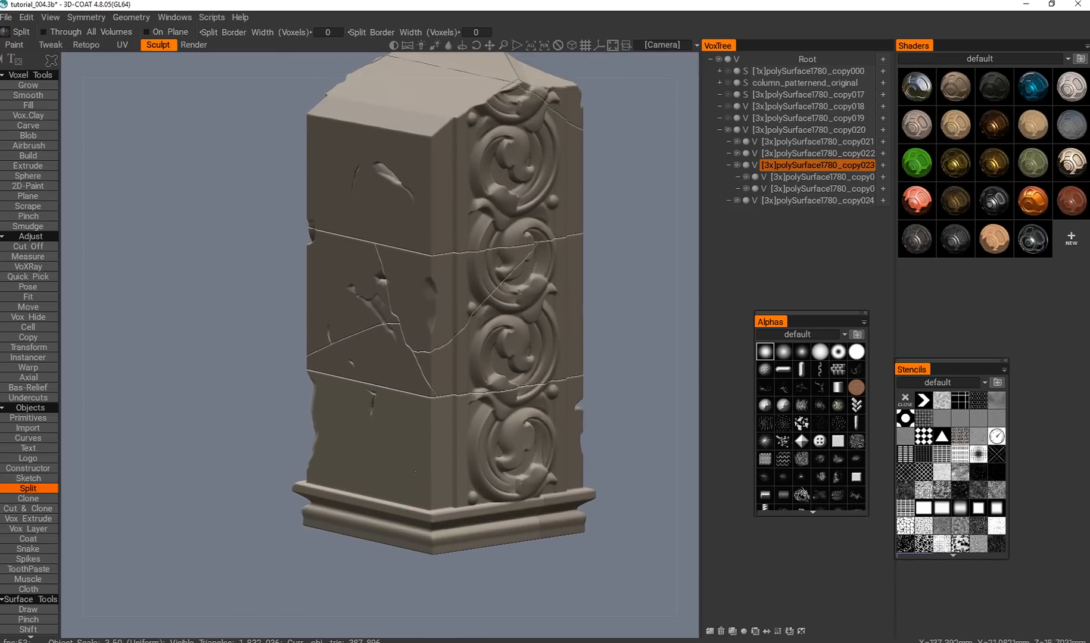
alt+middle_drag(415, 472, 393, 496)
alt+drag(394, 495, 378, 410)
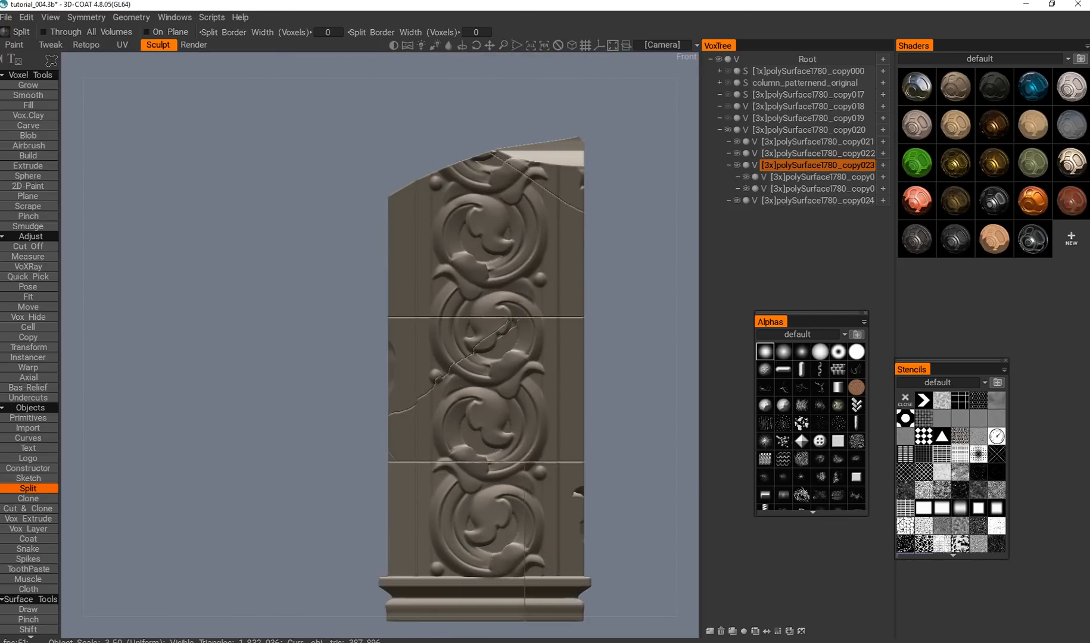
Split the middle section from the front along a freehand curve running down through the lower scroll of the ornament.
alt+middle_drag(467, 403, 404, 395)
alt+right_drag(404, 396, 399, 419)
alt+middle_drag(400, 387, 378, 358)
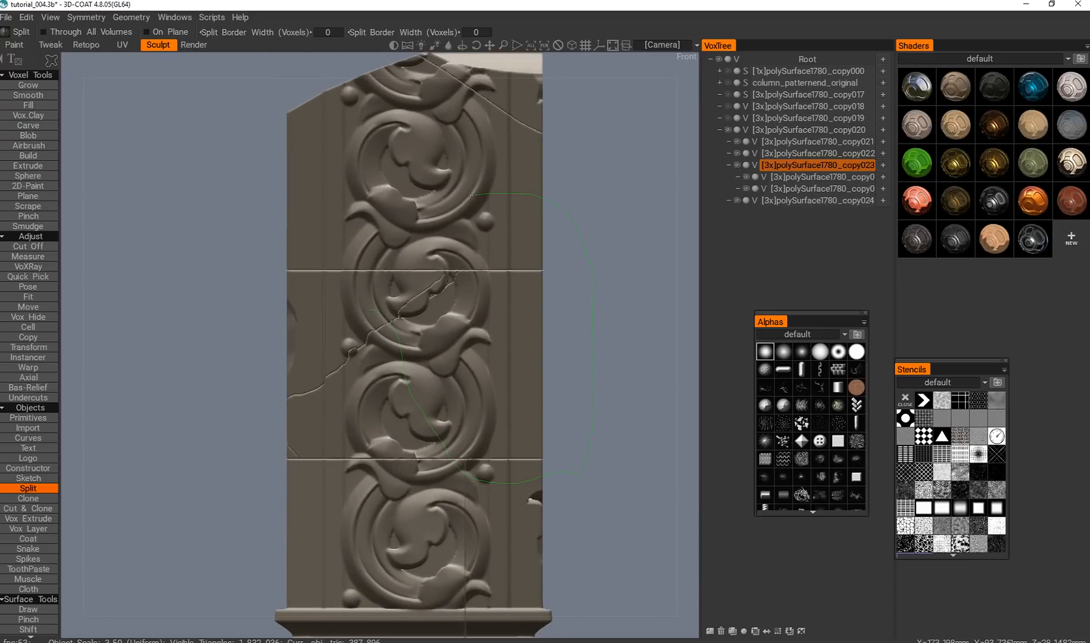
drag(355, 267, 361, 296)
alt+middle_drag(426, 324, 404, 367)
alt+drag(404, 367, 334, 427)
alt+middle_drag(334, 426, 432, 400)
key(2)
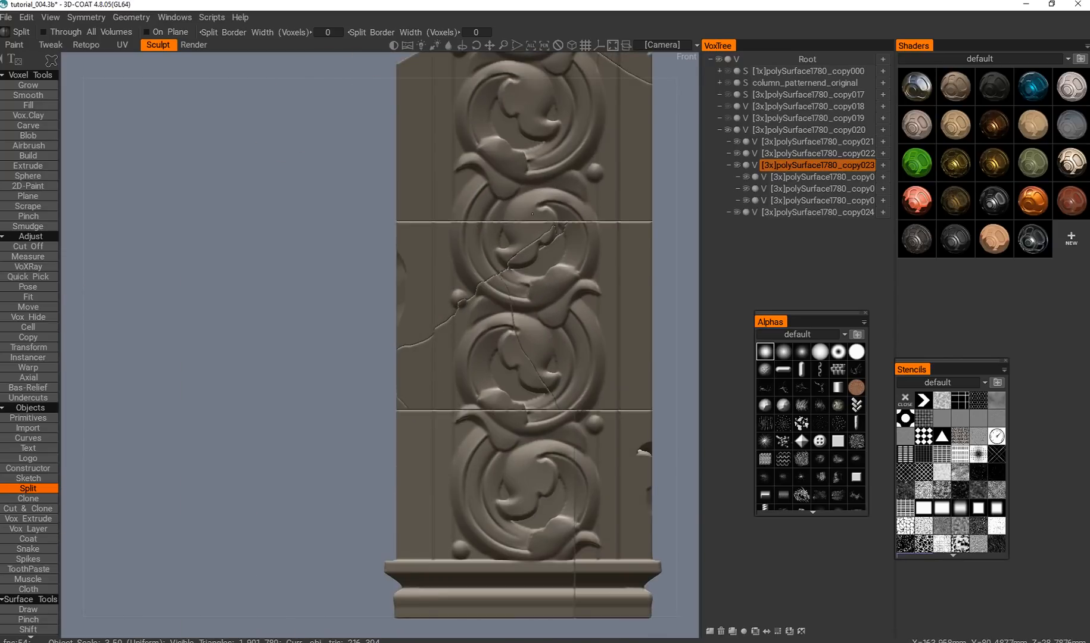
Try to split the upper section diagonally across the front ornament with freehand outlines, and undo the splits.
key(h)
alt+middle_drag(530, 83, 388, 251)
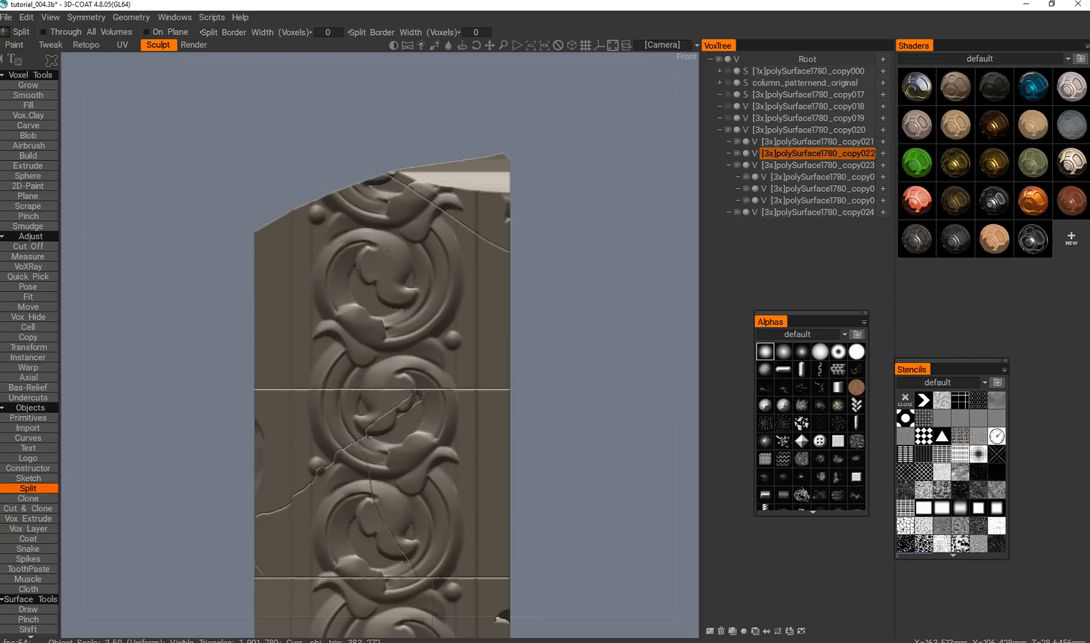
alt+middle_drag(422, 294, 418, 323)
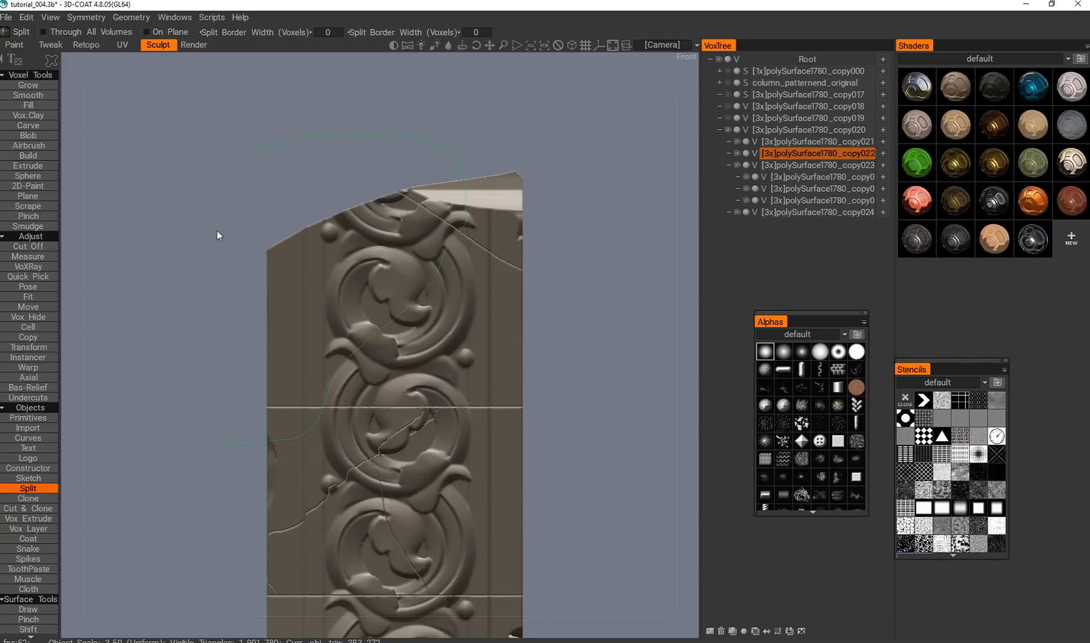
key(Return)
alt+middle_drag(379, 396, 374, 380)
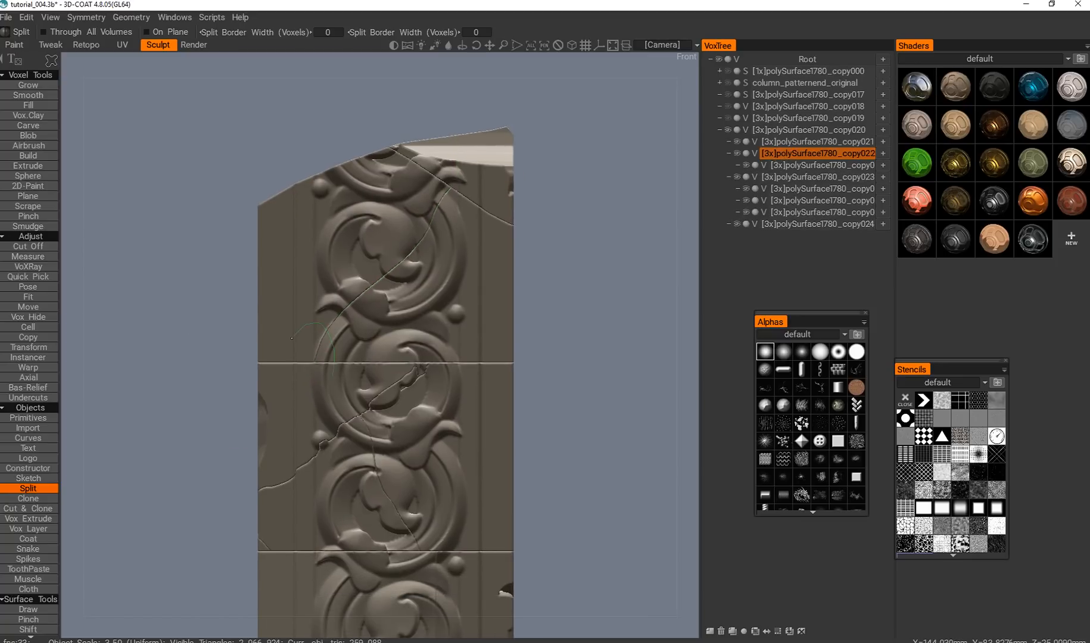
key(Return)
key(ctrl+z)
key(ctrl+z)
Split the upper section along a wavy freehand curve across its plain side, descending to the corner.
scroll(322, 368, down, 1)
alt+drag(334, 373, 381, 381)
alt+middle_drag(381, 381, 398, 390)
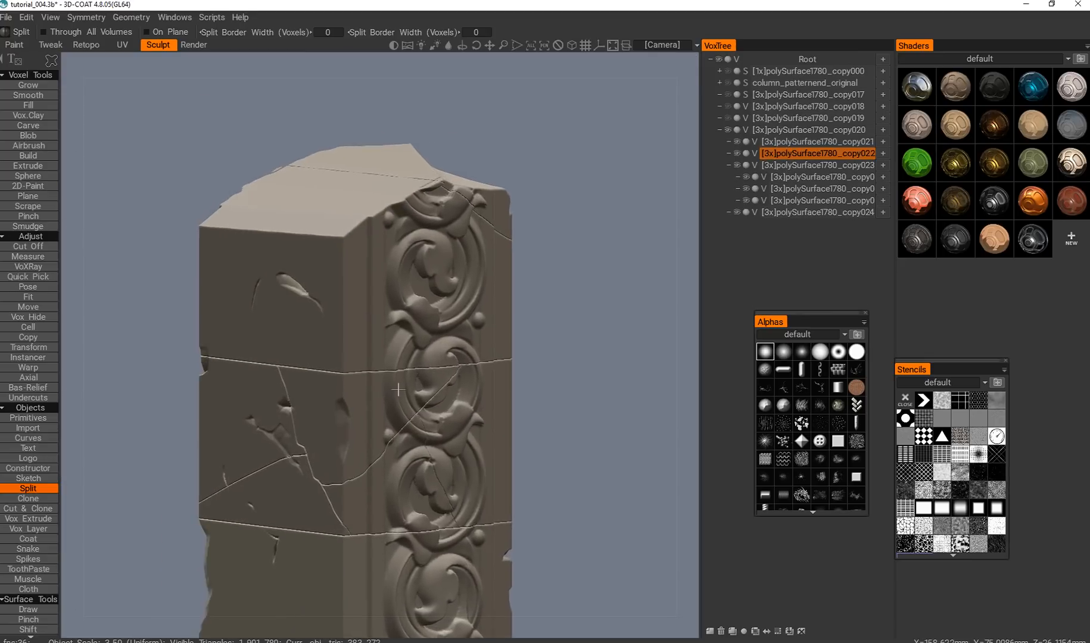
alt+drag(398, 390, 368, 364)
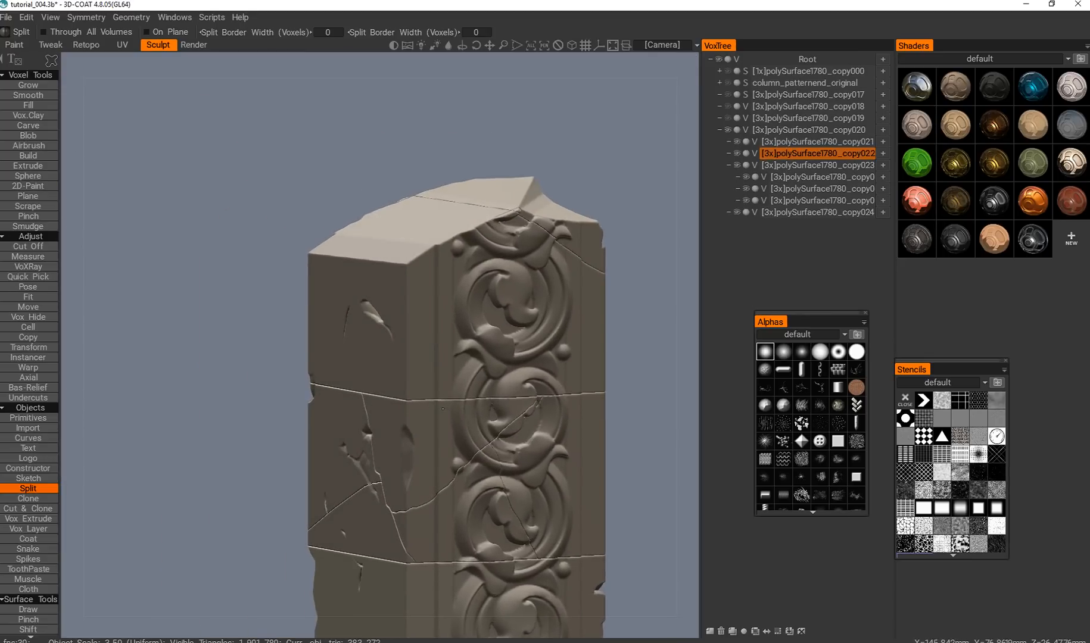
key(Return)
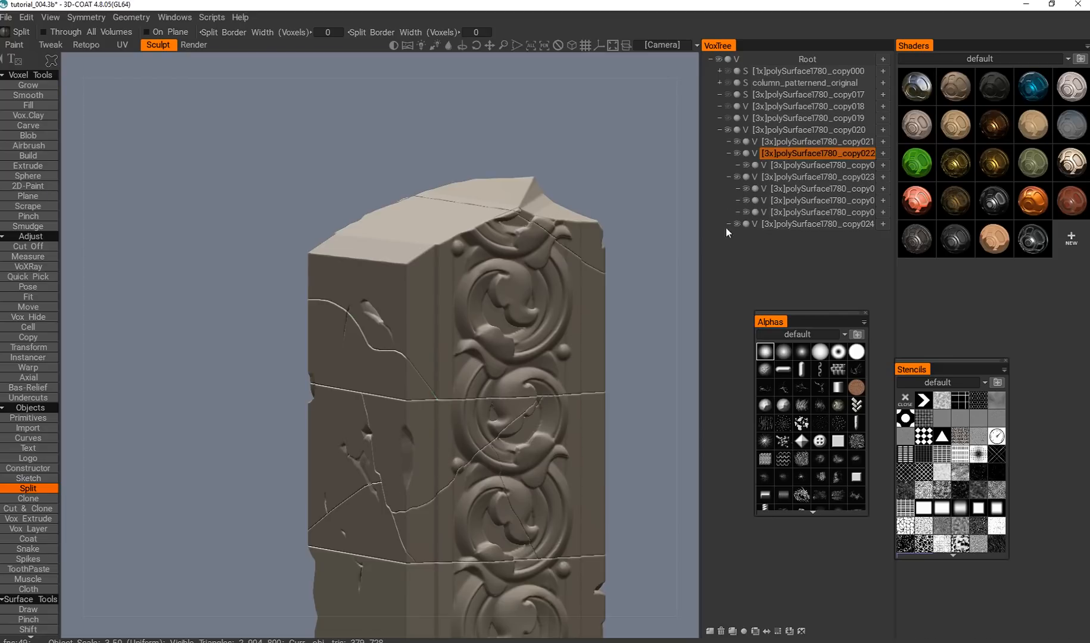
Split the upper section from the front along a short freehand curve between the plain edge and the ornament.
alt+drag(520, 332, 506, 333)
alt+middle_drag(506, 333, 545, 350)
alt+drag(441, 335, 370, 328)
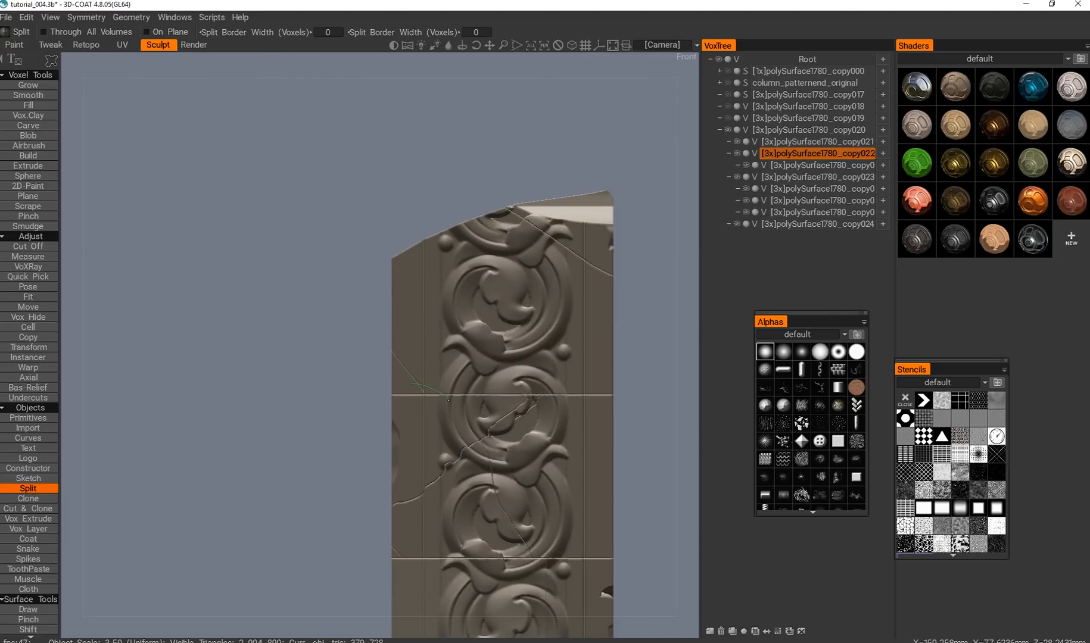
key(Return)
Split the upper section from the back along a freehand curve through the top scroll of the ornament.
alt+drag(449, 400, 480, 409)
alt+right_drag(480, 409, 460, 393)
alt+drag(460, 393, 475, 375)
alt+middle_drag(146, 381, 460, 392)
alt+right_drag(460, 392, 338, 351)
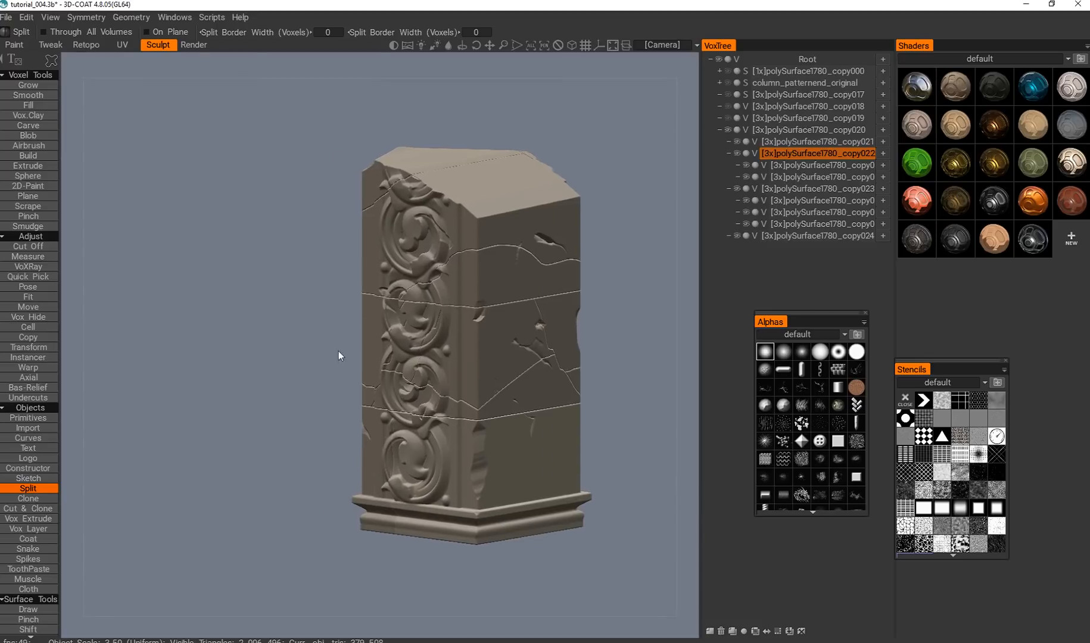
alt+shift+drag(338, 351, 304, 278)
alt+middle_drag(305, 278, 410, 282)
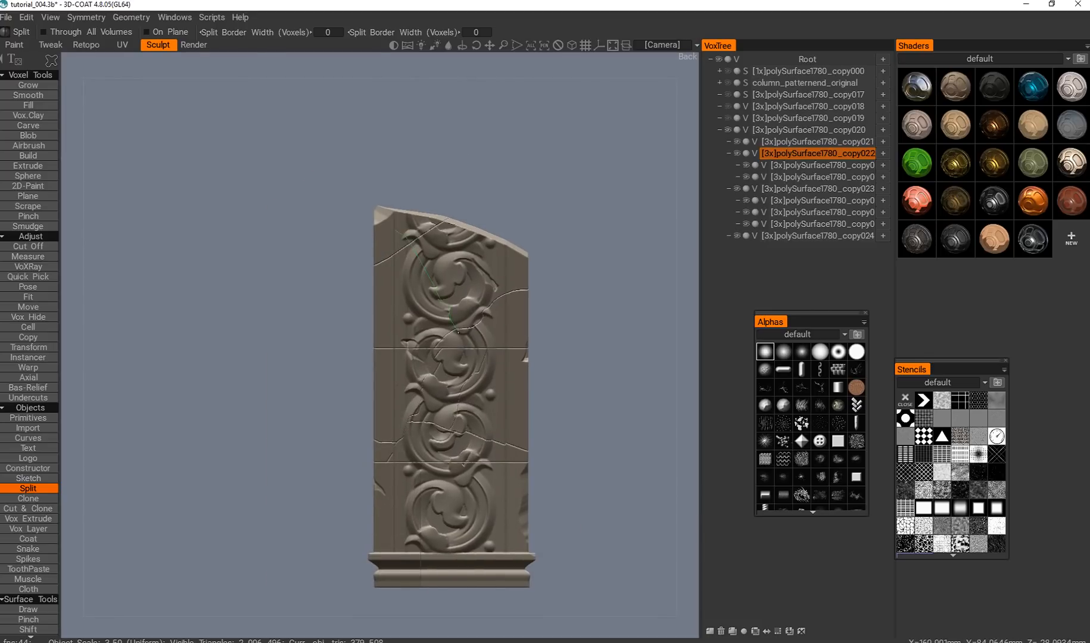
alt+drag(454, 431, 399, 407)
scroll(399, 407, up, 3)
Select the topmost block and split off a small piece with a short freehand curve on the plain side.
key(h)
alt+middle_drag(348, 354, 341, 324)
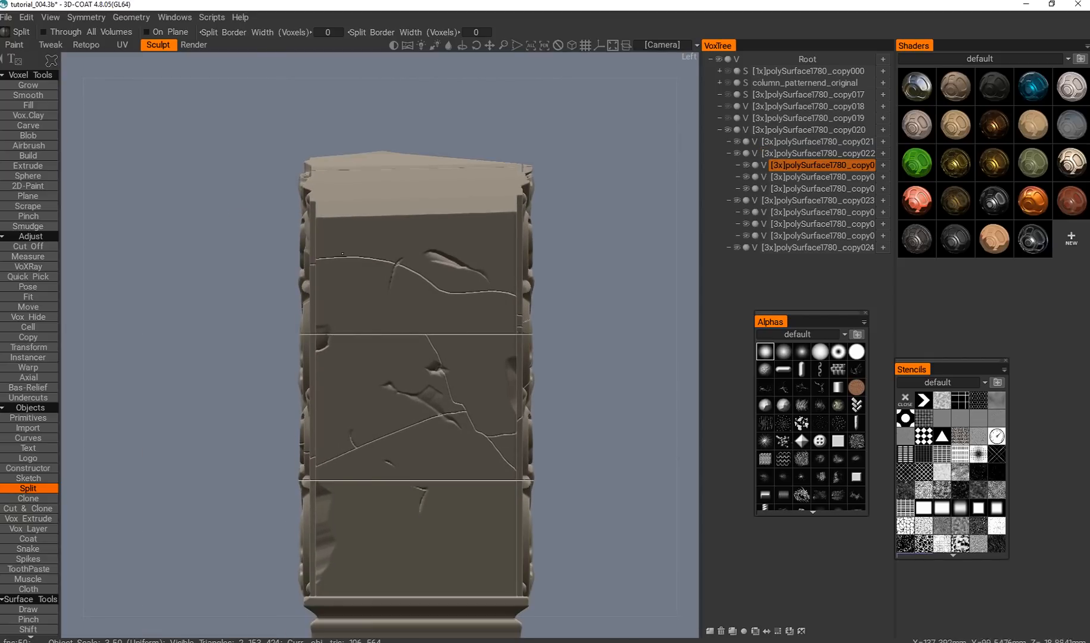
key(Return)
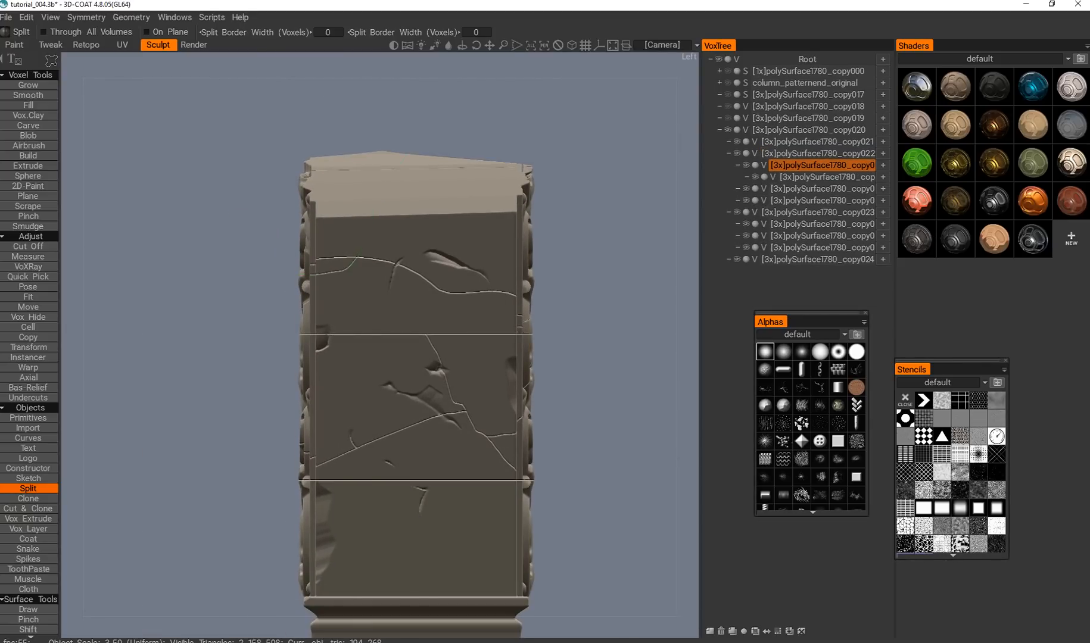
Select the bottom block and split it from the front along a diagonal into the base and a curve through the lowest scroll.
scroll(378, 397, down, 2)
alt+drag(353, 390, 347, 443)
scroll(344, 394, down, 2)
scroll(346, 443, up, 1)
alt+middle_drag(347, 443, 313, 367)
scroll(314, 366, up, 4)
key(h)
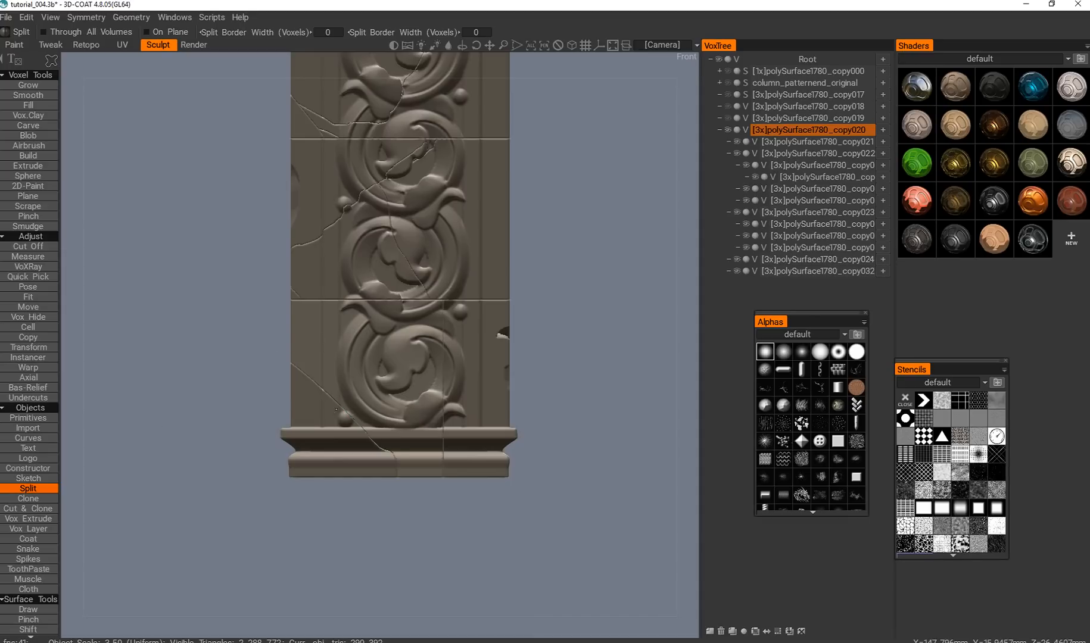
drag(528, 488, 320, 522)
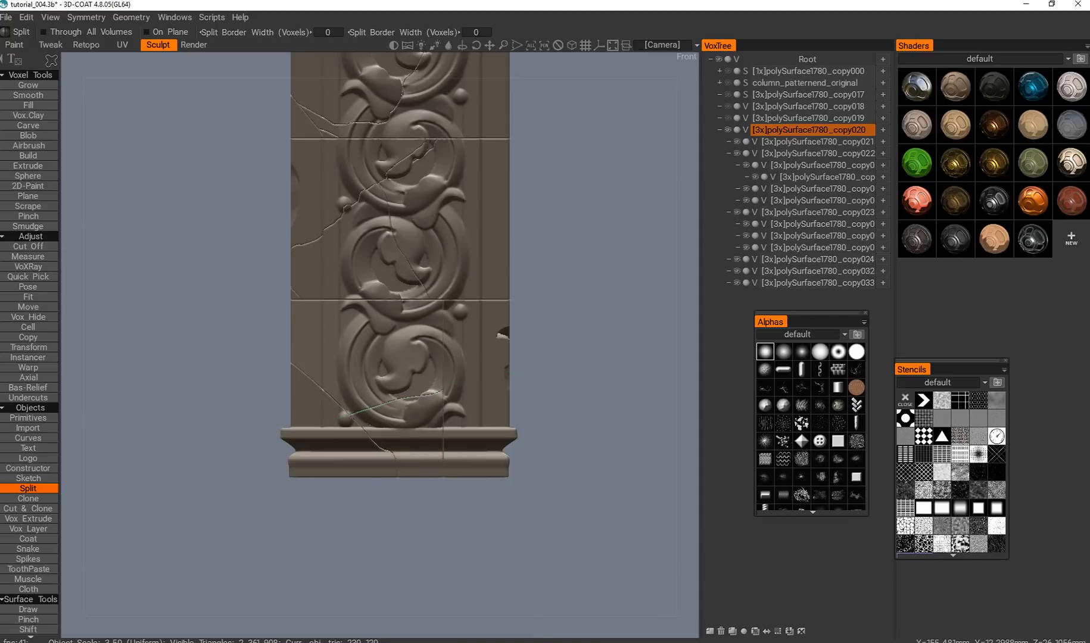
Select the remaining lower block polySurface1780_copy024 and split it along freehand curves near the base.
alt+middle_drag(383, 331, 380, 409)
scroll(380, 409, down, 4)
mouse_move(380, 409)
alt+mouse_down()
mouse_move(296, 428)
mouse_move(382, 390)
mouse_move(385, 429)
mouse_move(353, 410)
alt+mouse_up()
key(h)
mouse_move(411, 438)
alt+middle_down()
mouse_move(428, 421)
mouse_move(366, 365)
alt+middle_up()
alt+drag(366, 365, 316, 394)
mouse_move(316, 394)
alt+middle_down()
mouse_move(301, 413)
mouse_move(348, 432)
alt+middle_up()
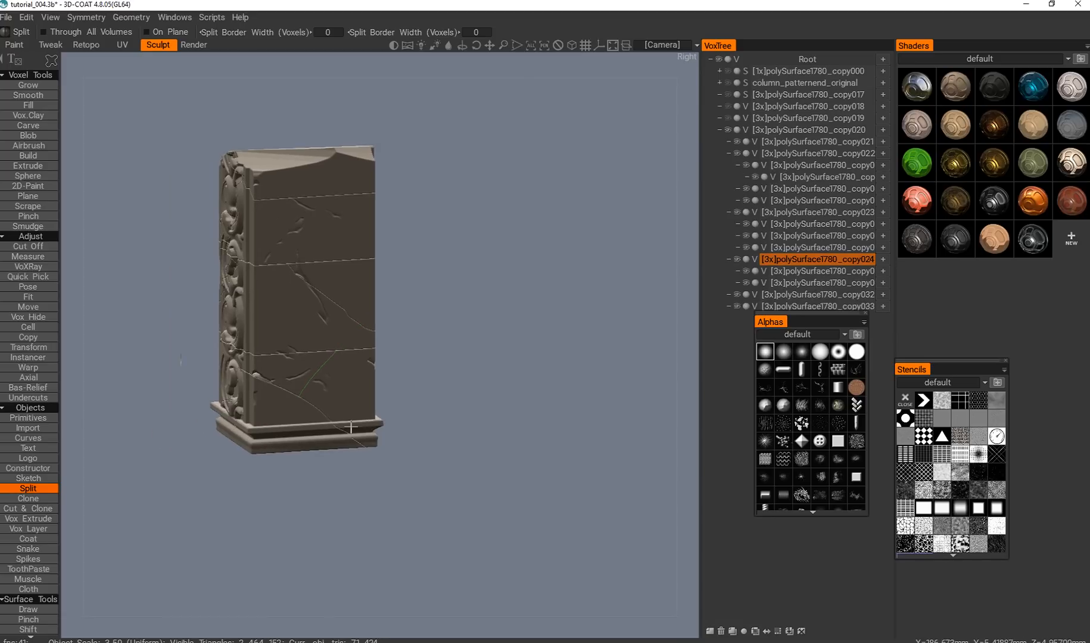
Examine the split lines on all sides of the column, from the broken top to the base.
alt+drag(348, 432, 411, 465)
alt+middle_drag(441, 500, 319, 426)
alt+middle_drag(250, 356, 363, 403)
alt+drag(363, 403, 401, 368)
alt+middle_drag(401, 368, 543, 453)
alt+right_drag(543, 452, 334, 333)
alt+middle_drag(268, 313, 312, 332)
alt+drag(313, 331, 382, 351)
mouse_move(381, 351)
alt+middle_down()
mouse_move(423, 391)
mouse_move(386, 331)
alt+middle_up()
alt+drag(379, 384, 383, 399)
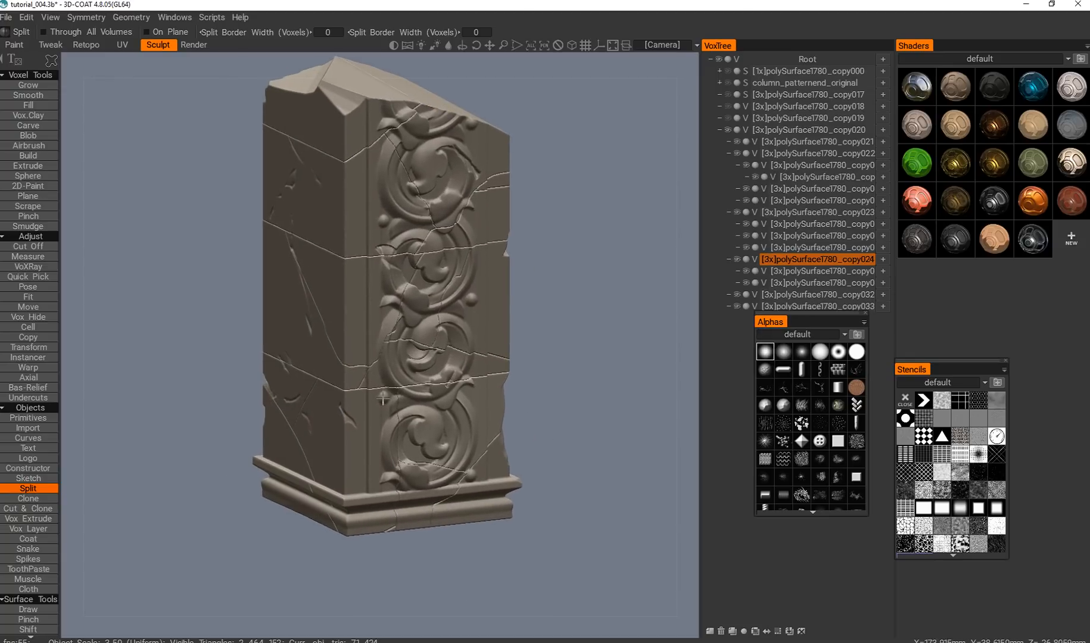
alt+middle_drag(392, 400, 403, 415)
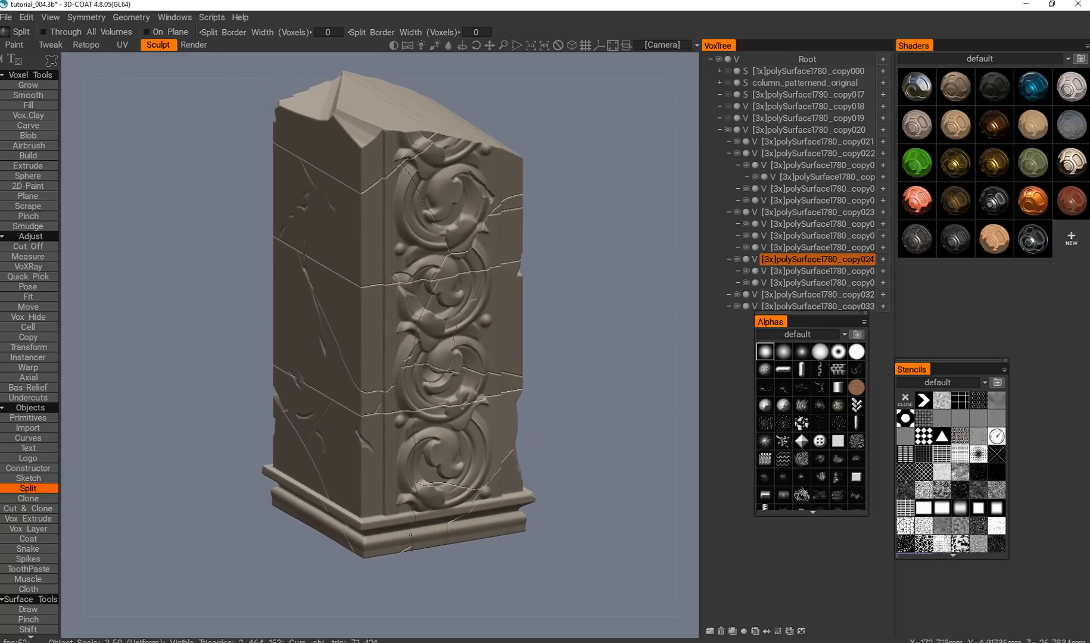
alt+drag(375, 367, 321, 280)
alt+middle_drag(322, 280, 354, 374)
alt+shift+drag(354, 374, 284, 302)
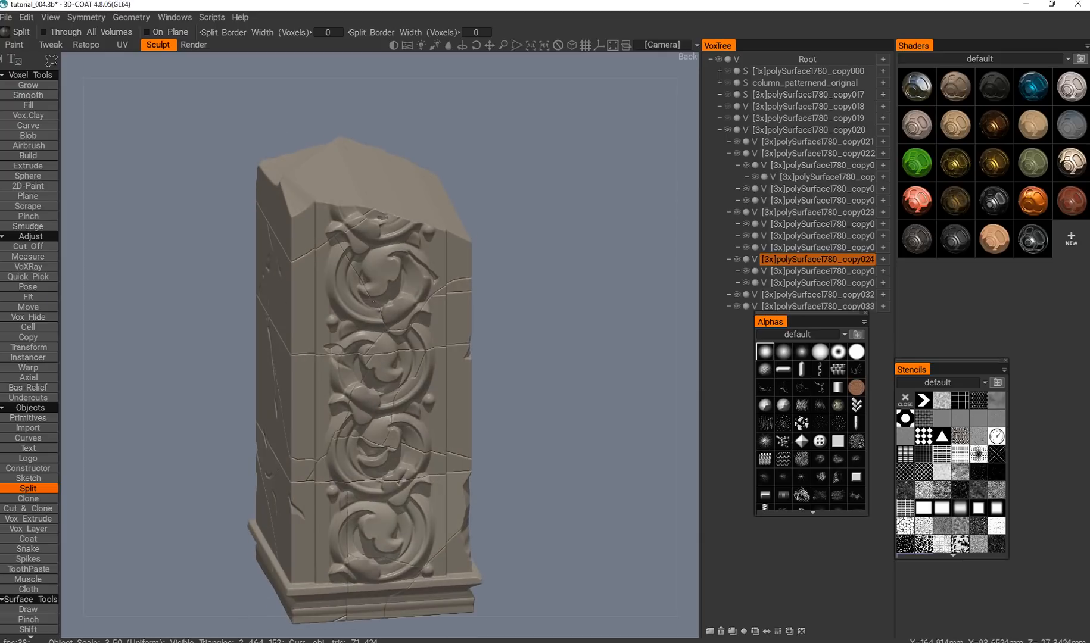
Switch to the browser and review the reference renders of the weathered columns and the statue wall.
key(alt+Tab)
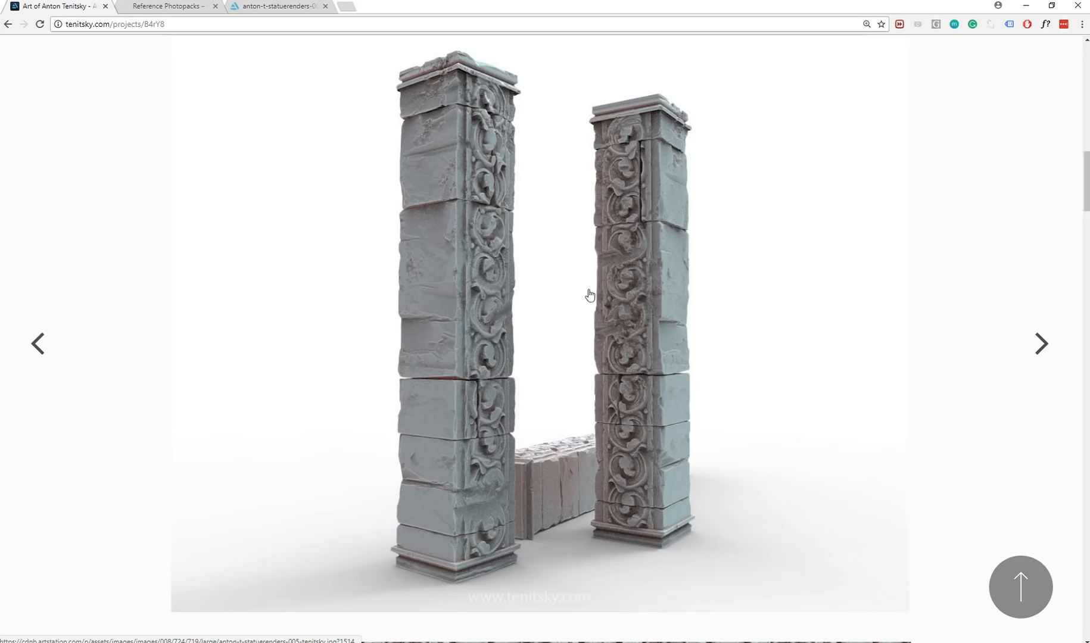
scroll(113, 453, up, 9)
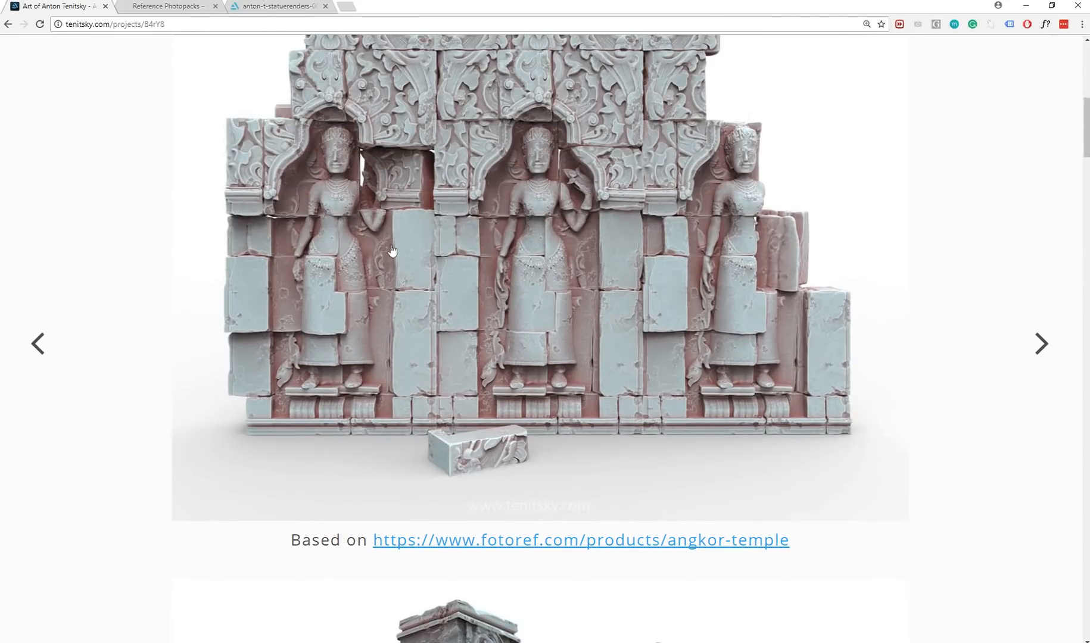
scroll(125, 396, up, 1)
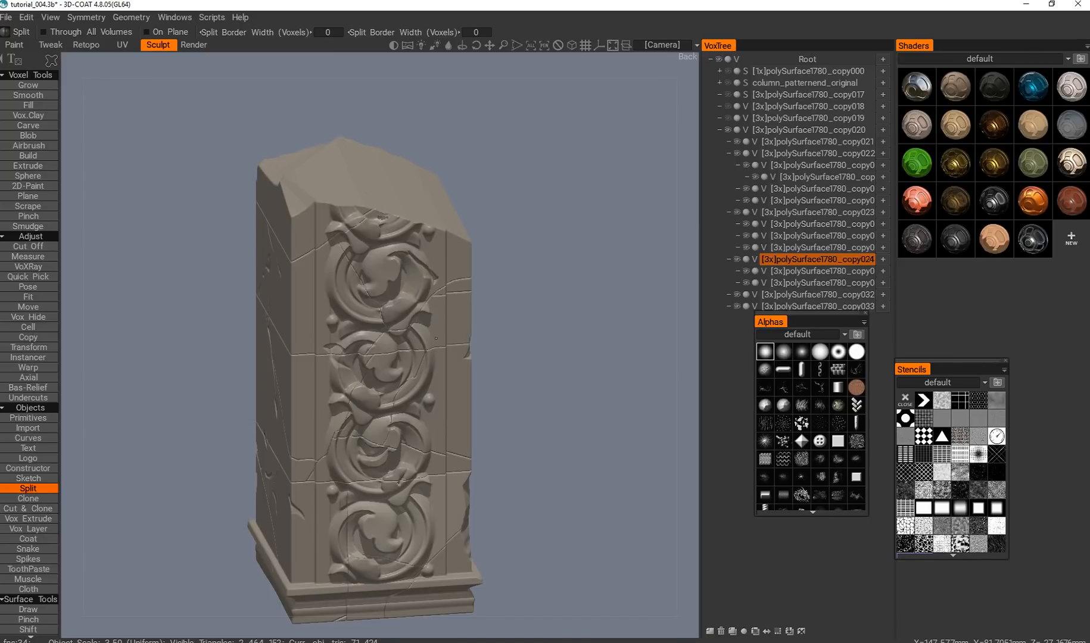
Return to 3D-Coat, select the top block and carve rough grooves into its sloped break with Vox Hide at 44% depth.
middle_drag(411, 358, 428, 328)
alt+drag(428, 328, 405, 298)
key(h)
alt+middle_drag(465, 196, 404, 369)
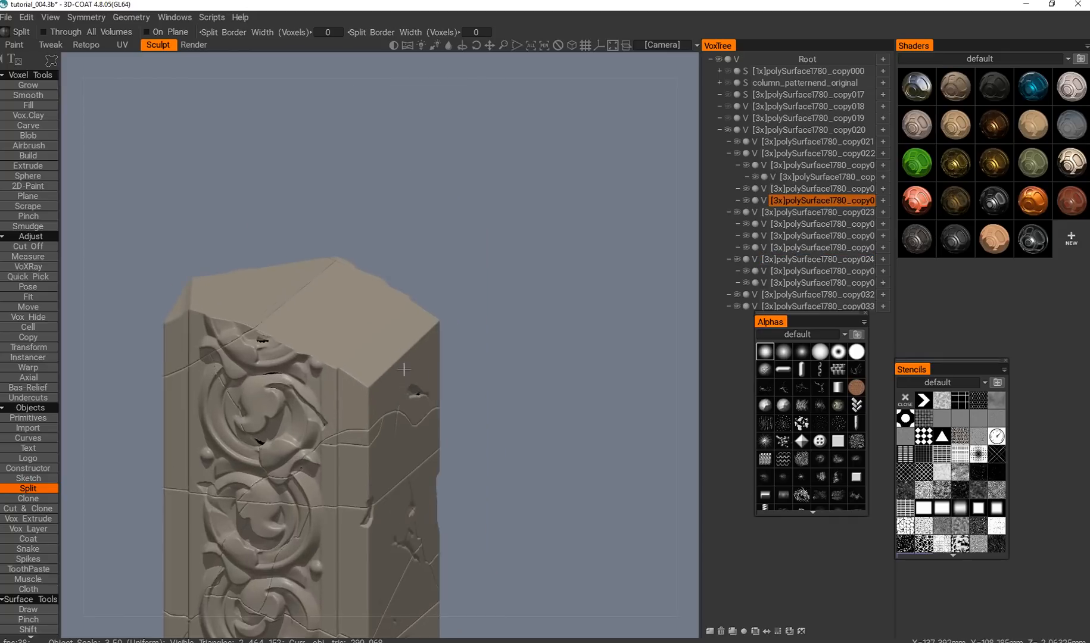
alt+drag(404, 369, 398, 422)
alt+middle_drag(381, 179, 395, 363)
alt+right_drag(384, 363, 381, 353)
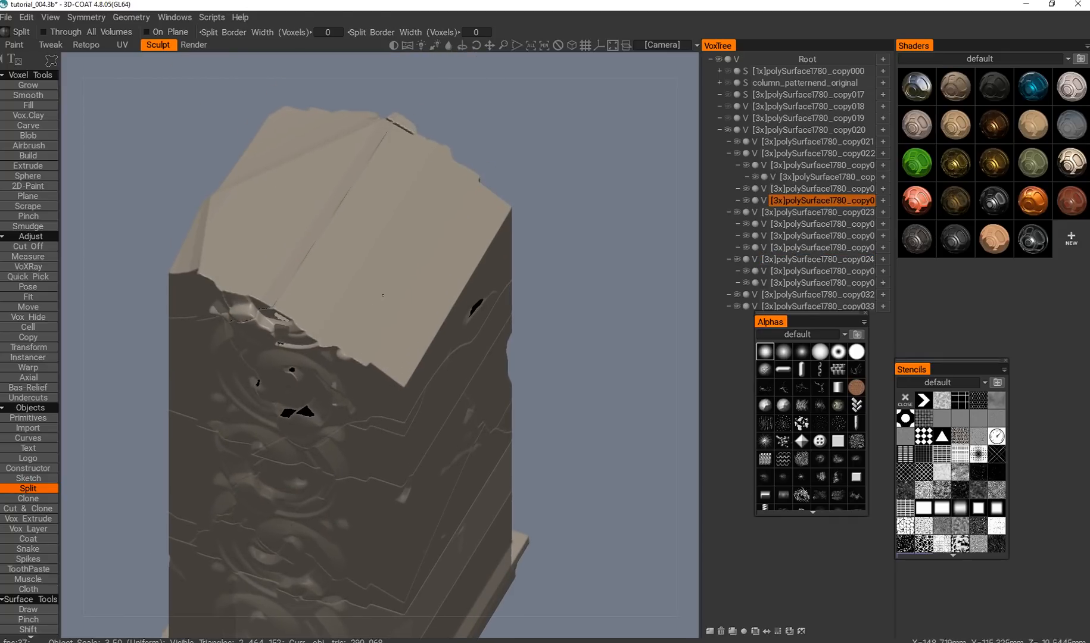
key(v)
alt+middle_drag(377, 280, 386, 319)
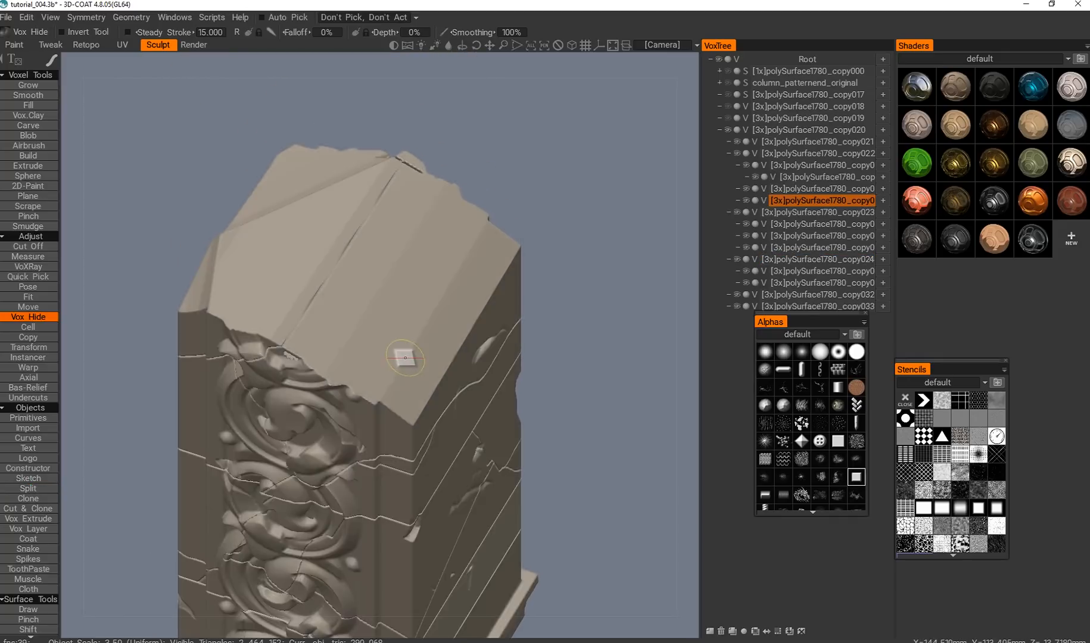
drag(380, 315, 389, 305)
mouse_move(337, 330)
mouse_down()
mouse_move(352, 381)
mouse_move(393, 405)
mouse_move(465, 298)
mouse_move(370, 240)
mouse_move(417, 163)
mouse_move(512, 259)
mouse_up()
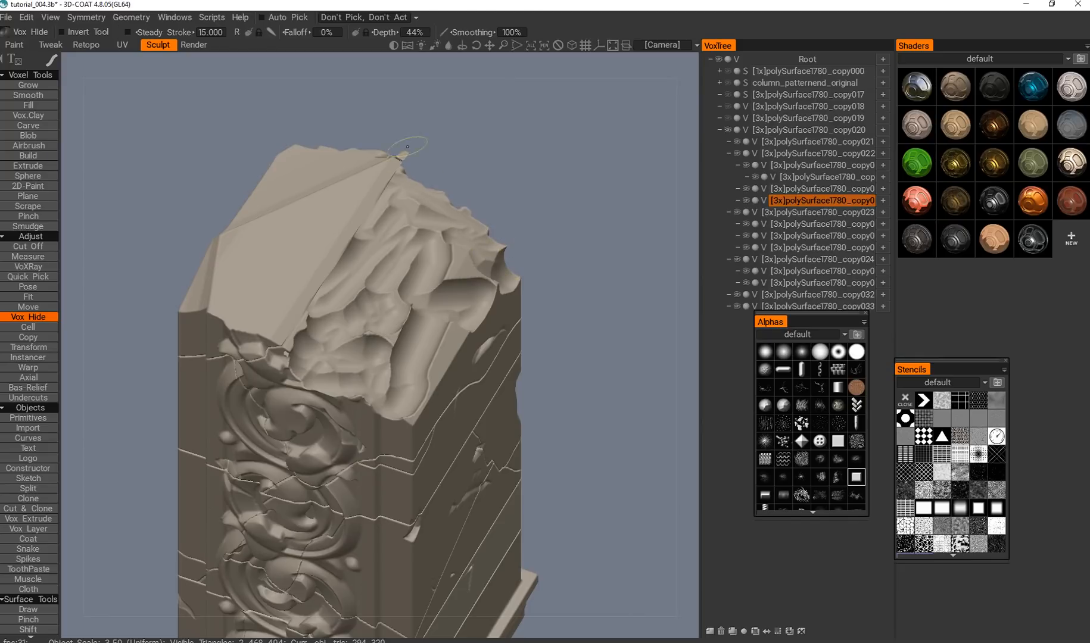
Carve the grooves further along the edges of the broken top, towards the ornament and the corner.
drag(482, 310, 383, 424)
mouse_move(383, 424)
alt+mouse_down()
mouse_move(357, 411)
mouse_move(322, 428)
alt+mouse_up()
alt+right_drag(321, 429, 301, 548)
mouse_move(301, 548)
alt+middle_down()
mouse_move(331, 474)
mouse_move(338, 320)
mouse_move(377, 280)
alt+middle_up()
alt+drag(377, 280, 373, 223)
alt+middle_drag(374, 223, 356, 286)
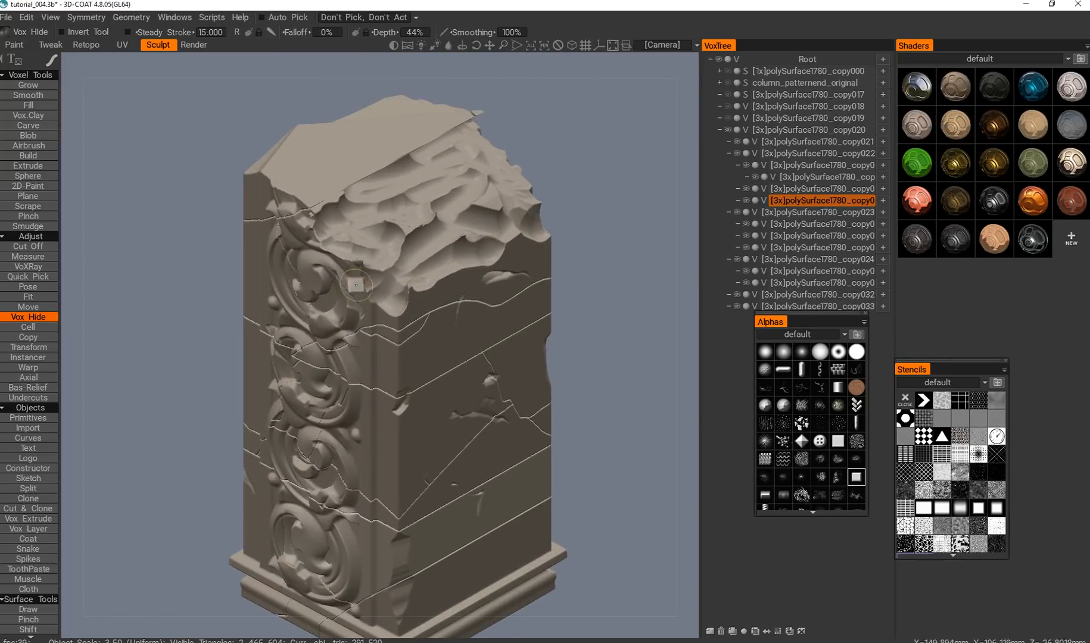
Rework the grooved break into chunky, uneven stone fragments with further Vox Hide strokes.
mouse_move(329, 216)
mouse_down()
mouse_move(364, 279)
mouse_move(390, 271)
mouse_move(370, 304)
mouse_move(388, 305)
mouse_up()
mouse_move(457, 262)
mouse_down()
mouse_move(498, 257)
mouse_move(423, 197)
mouse_move(402, 225)
mouse_up()
alt+drag(369, 404, 353, 399)
alt+middle_drag(353, 400, 507, 232)
alt+middle_drag(541, 187, 346, 424)
mouse_move(331, 331)
mouse_down()
mouse_move(355, 351)
mouse_move(324, 299)
mouse_move(401, 276)
mouse_move(386, 334)
mouse_move(348, 297)
mouse_move(370, 296)
mouse_move(406, 349)
mouse_move(360, 362)
mouse_up()
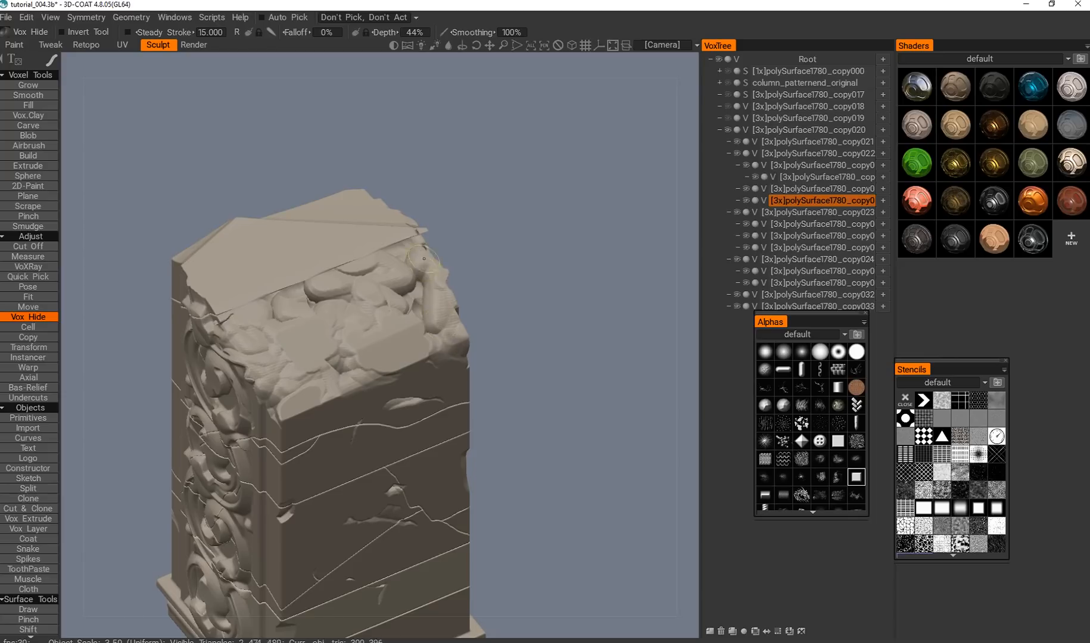
Chip more fragments out of the sloped break below the smooth ridge.
drag(351, 280, 334, 301)
scroll(334, 301, down, 3)
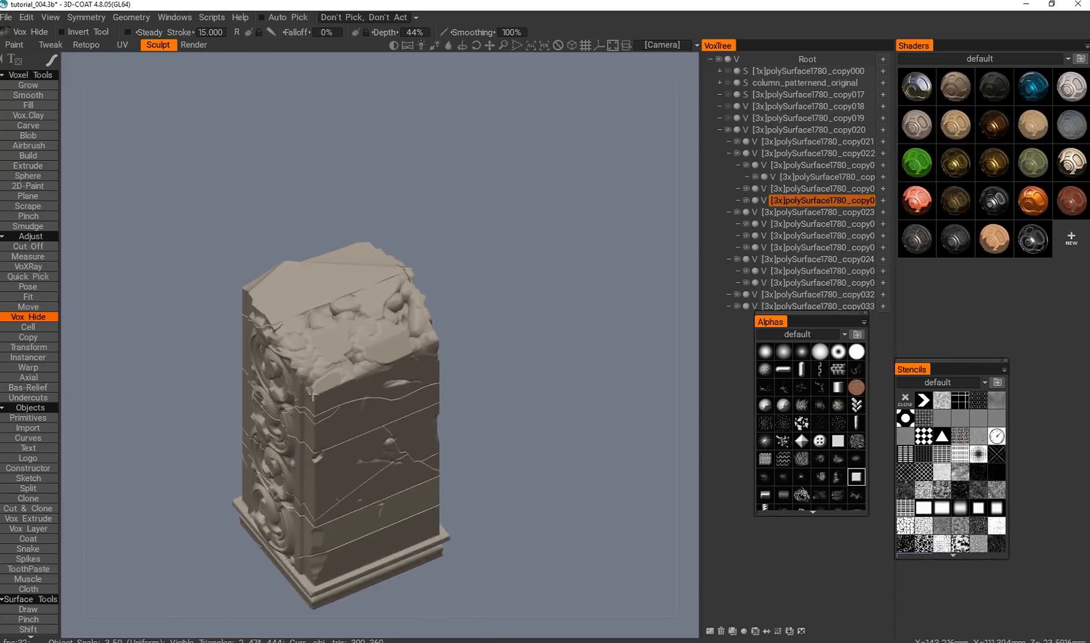
alt+middle_drag(333, 301, 253, 429)
alt+drag(254, 429, 200, 479)
alt+middle_drag(199, 479, 300, 370)
mouse_move(300, 370)
mouse_down()
mouse_move(386, 311)
mouse_move(371, 317)
mouse_up()
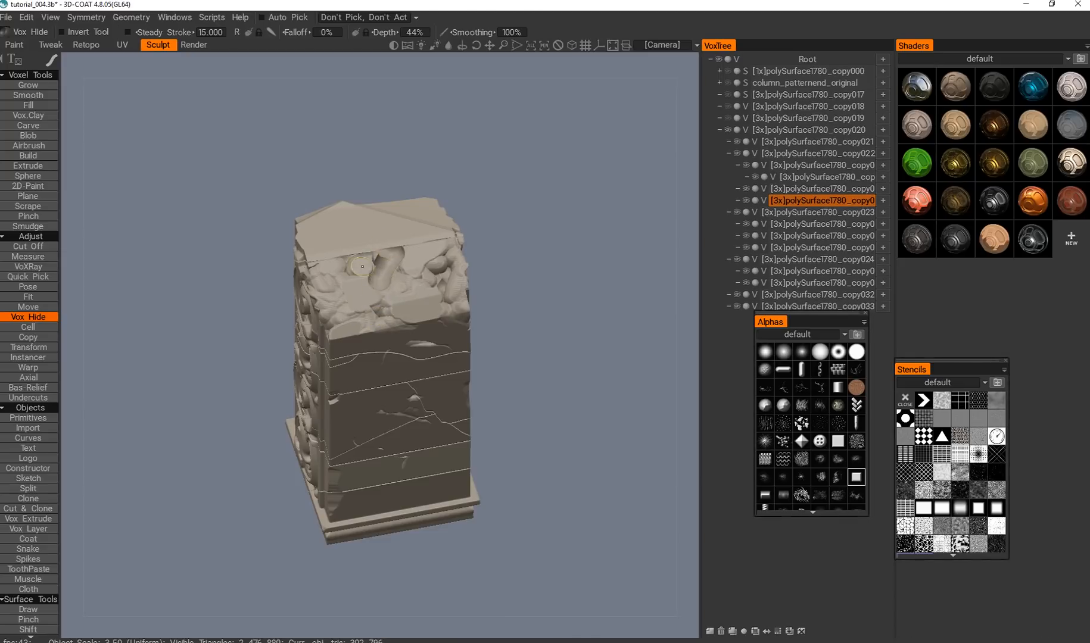
Refine the chipped break with small Vox Hide strokes and check its silhouette from the back.
alt+middle_drag(330, 314, 345, 307)
alt+drag(346, 306, 355, 284)
alt+middle_drag(355, 283, 391, 358)
alt+drag(390, 358, 436, 246)
alt+middle_drag(436, 246, 518, 101)
alt+right_drag(519, 101, 412, 236)
alt+middle_drag(412, 236, 359, 286)
alt+drag(377, 297, 345, 333)
alt+middle_drag(344, 334, 470, 263)
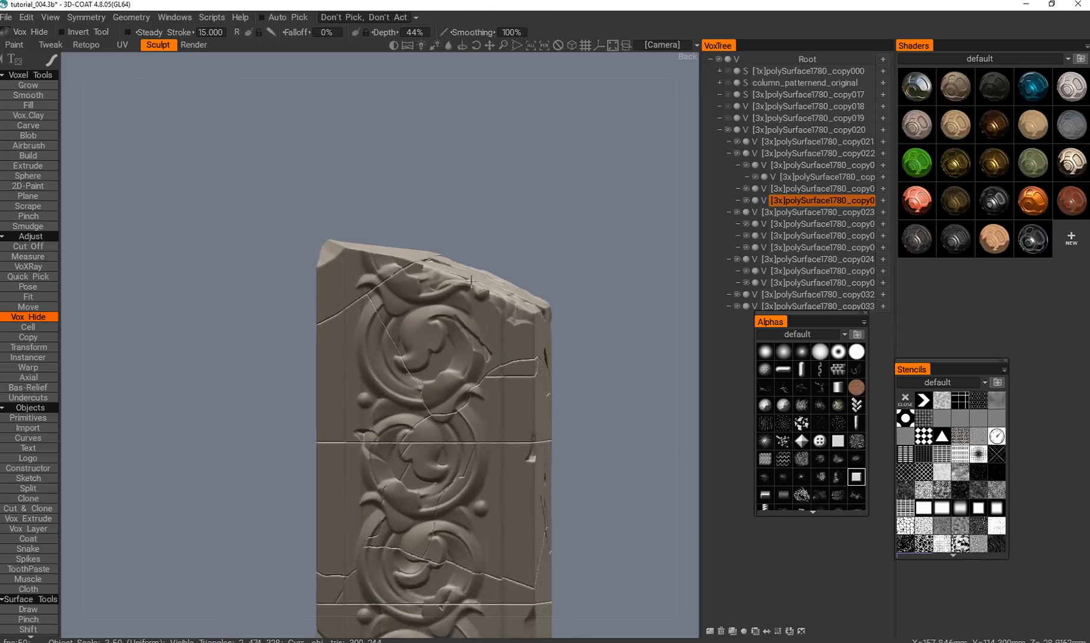
Change the Vox Hide stroke to an outline and cut into the upper edge of the broken top.
alt+drag(470, 264, 480, 279)
key(e)
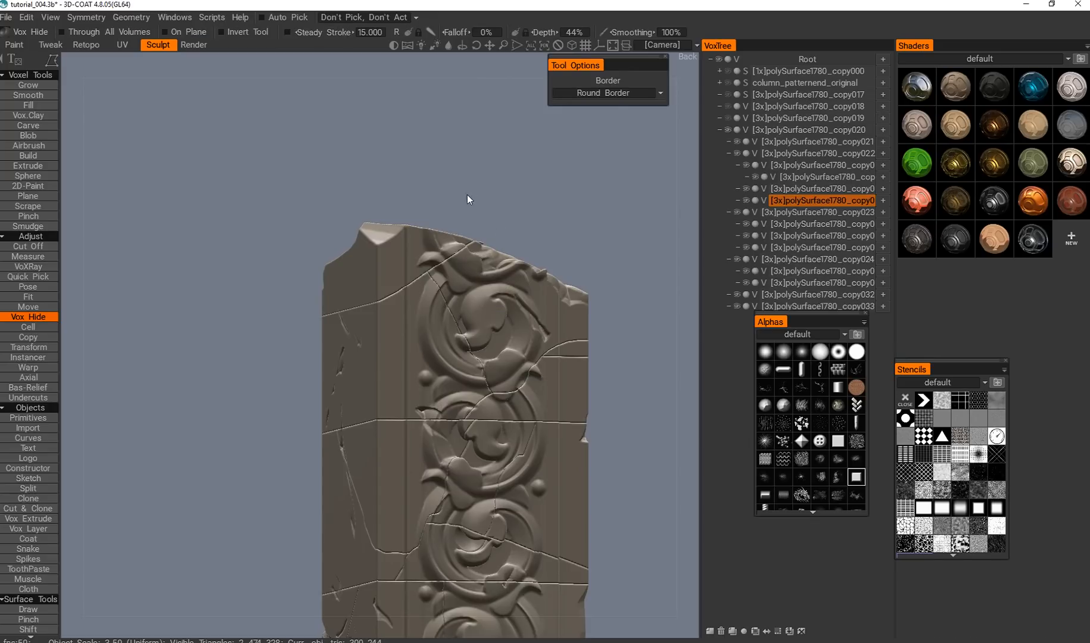
alt+middle_drag(467, 194, 432, 159)
alt+drag(433, 159, 441, 179)
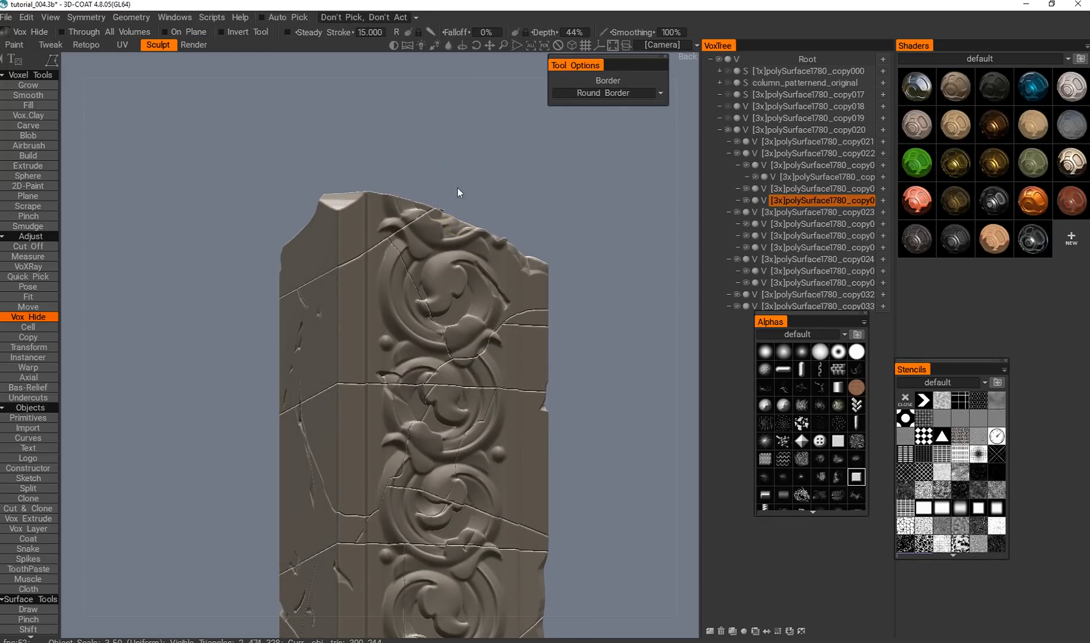
key(space)
click(535, 176)
alt+drag(494, 177, 364, 240)
alt+middle_drag(364, 240, 436, 292)
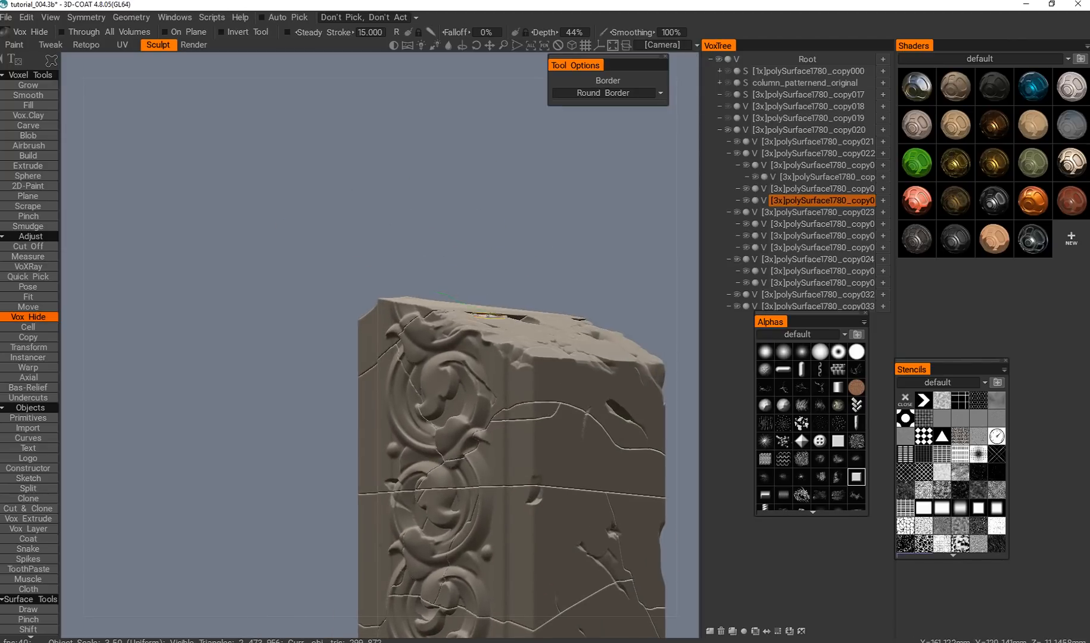
Cut further outlined chips from the broken top and undo the last cut.
alt+drag(435, 302, 447, 250)
mouse_move(424, 326)
alt+mouse_down()
mouse_move(376, 335)
mouse_move(391, 315)
alt+mouse_up()
alt+middle_drag(392, 315, 383, 327)
key(ctrl+z)
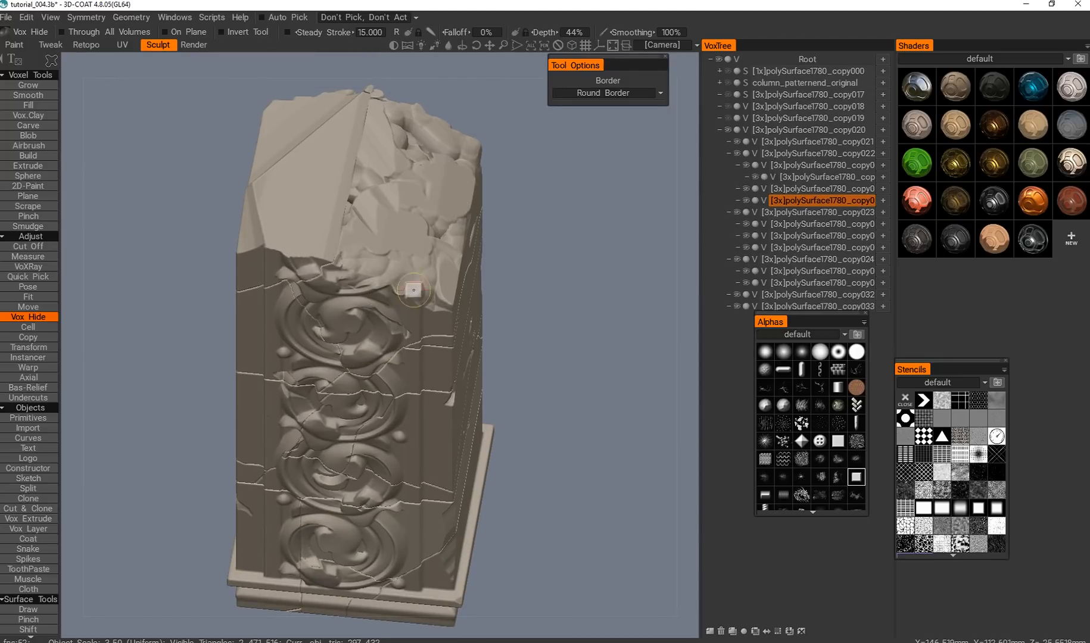
Cut more outlined Vox Hide chips from the faceted slope beside the smooth ridge of the broken top.
alt+middle_drag(397, 232, 375, 274)
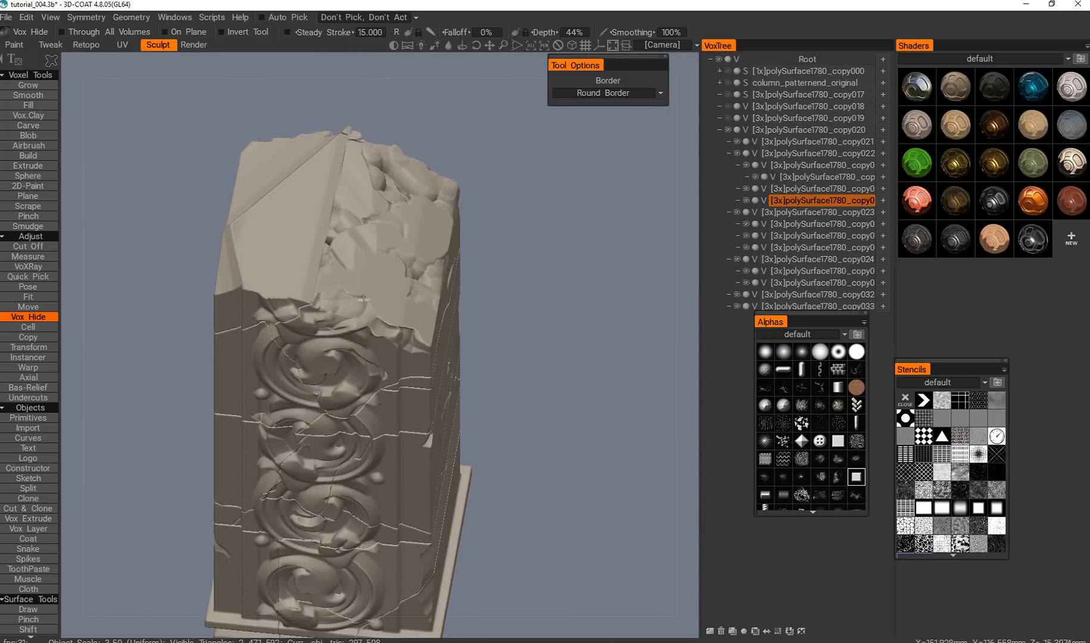
alt+drag(375, 273, 343, 361)
alt+middle_drag(343, 360, 323, 455)
drag(349, 214, 358, 267)
alt+middle_drag(394, 191, 379, 247)
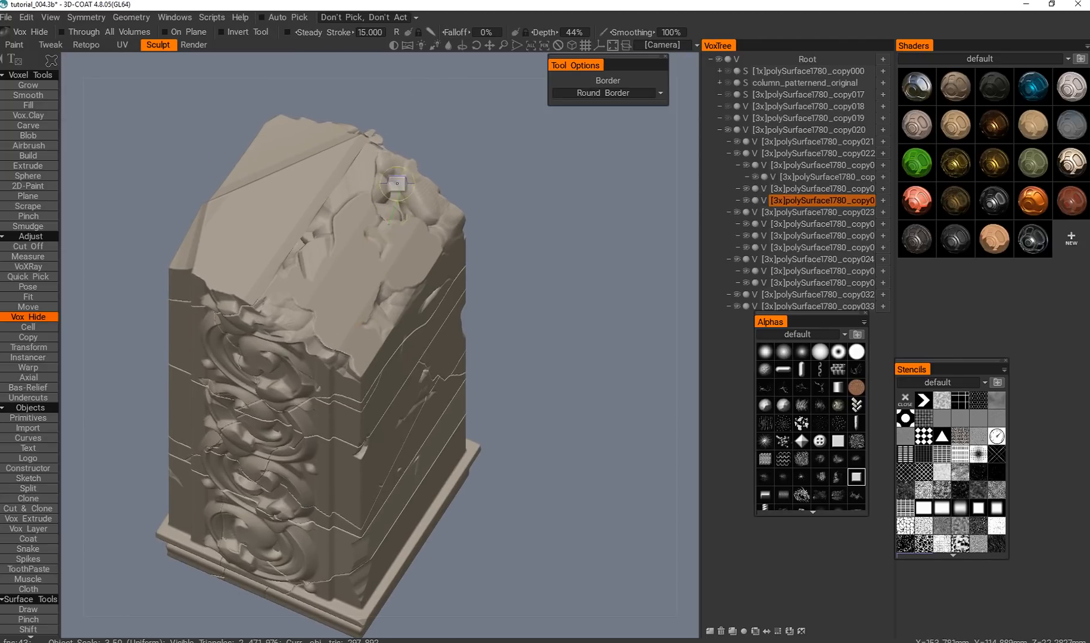
Chip the far rim of the broken top with further outlined cuts.
drag(382, 226, 390, 247)
alt+middle_drag(389, 246, 365, 299)
mouse_move(365, 299)
alt+mouse_down()
mouse_move(380, 268)
mouse_move(308, 321)
mouse_move(262, 337)
alt+mouse_up()
alt+middle_drag(503, 292, 245, 352)
alt+drag(245, 351, 240, 398)
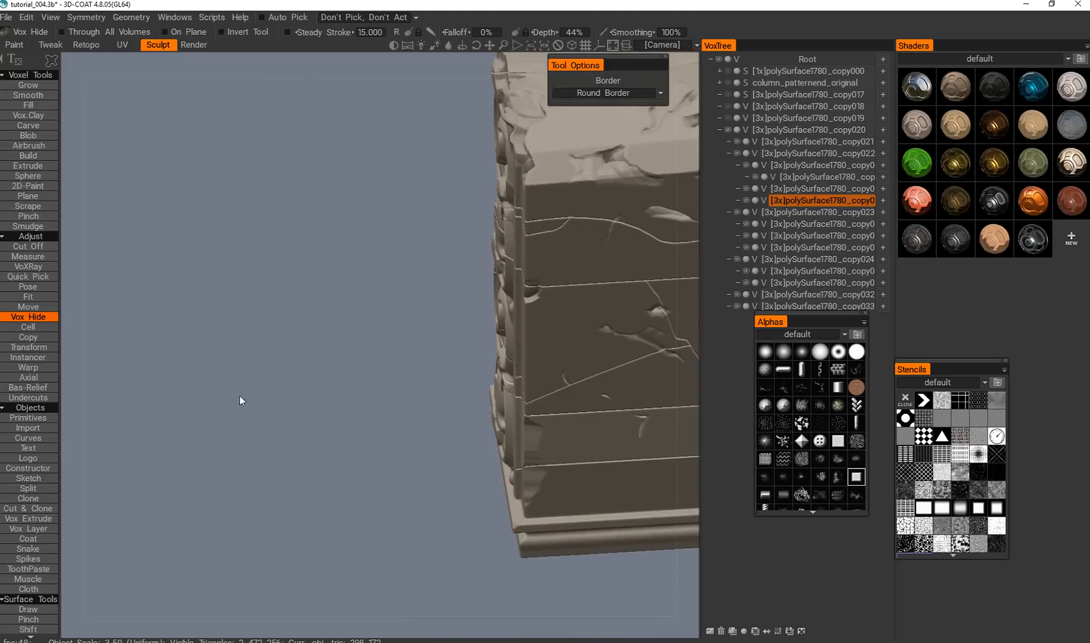
Try trimming the whole chipped slope with one large outlined cut from the side face and undo it.
alt+middle_drag(614, 143, 411, 337)
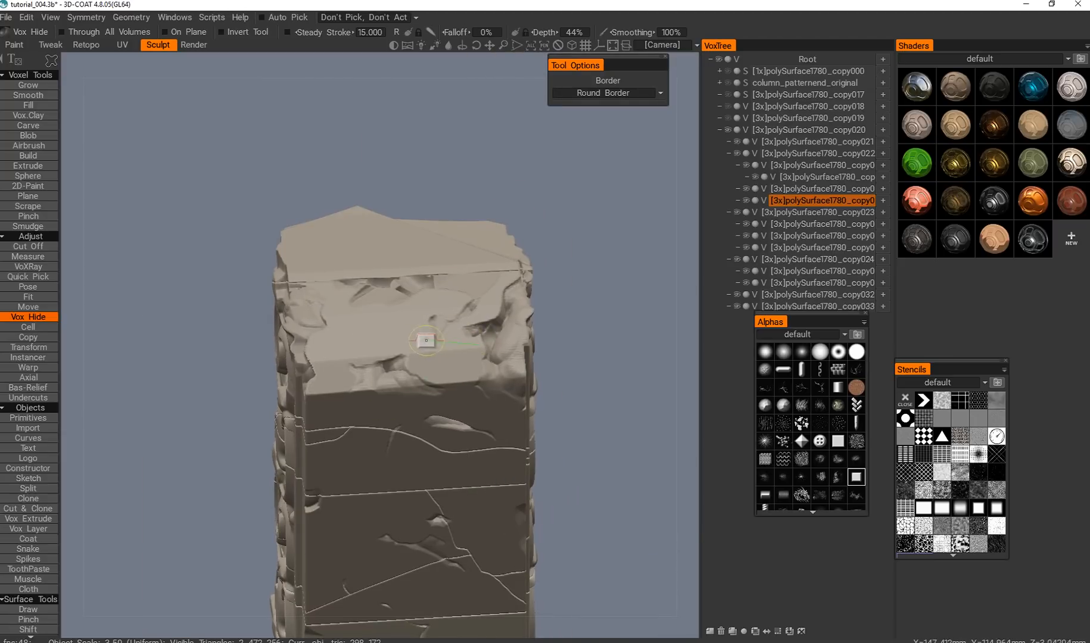
drag(376, 292, 362, 351)
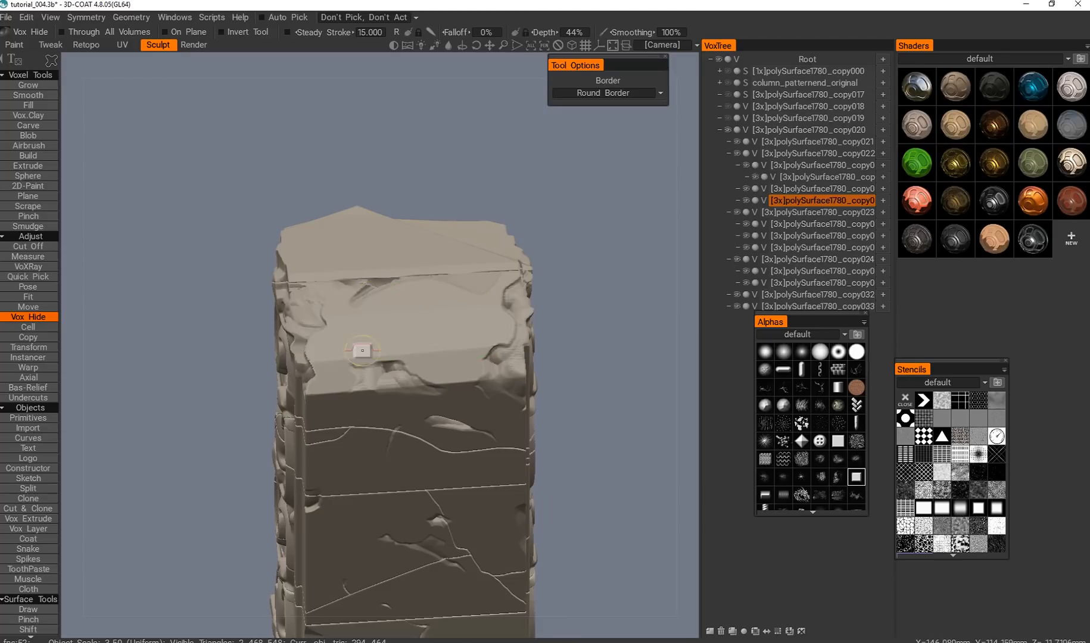
alt+middle_drag(376, 399, 409, 248)
alt+drag(408, 248, 348, 359)
alt+middle_drag(316, 454, 347, 199)
alt+drag(347, 199, 365, 289)
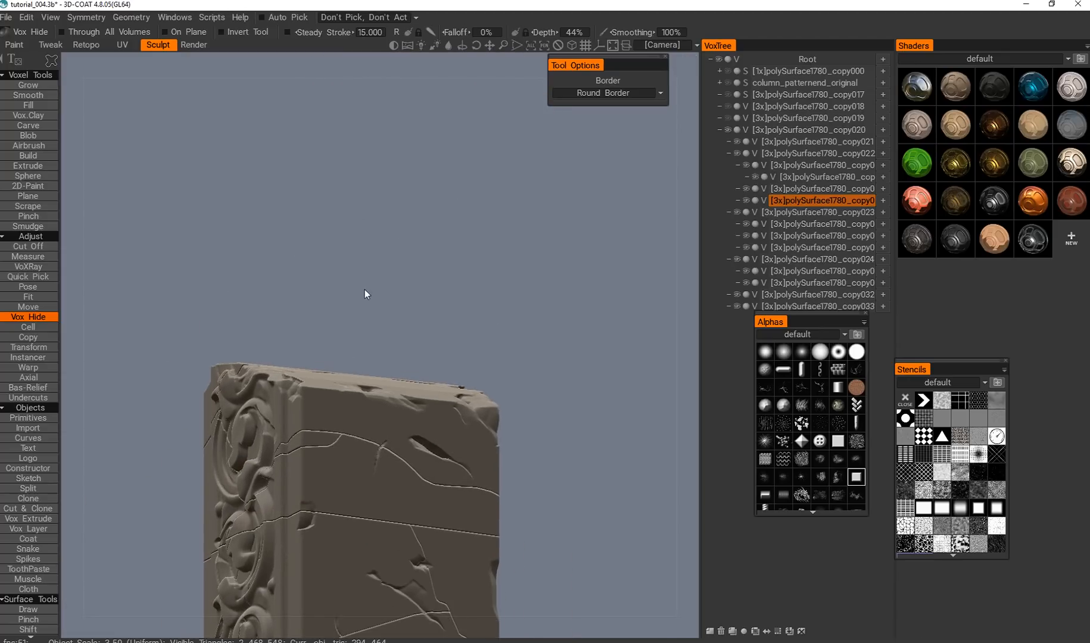
alt+drag(338, 337, 283, 353)
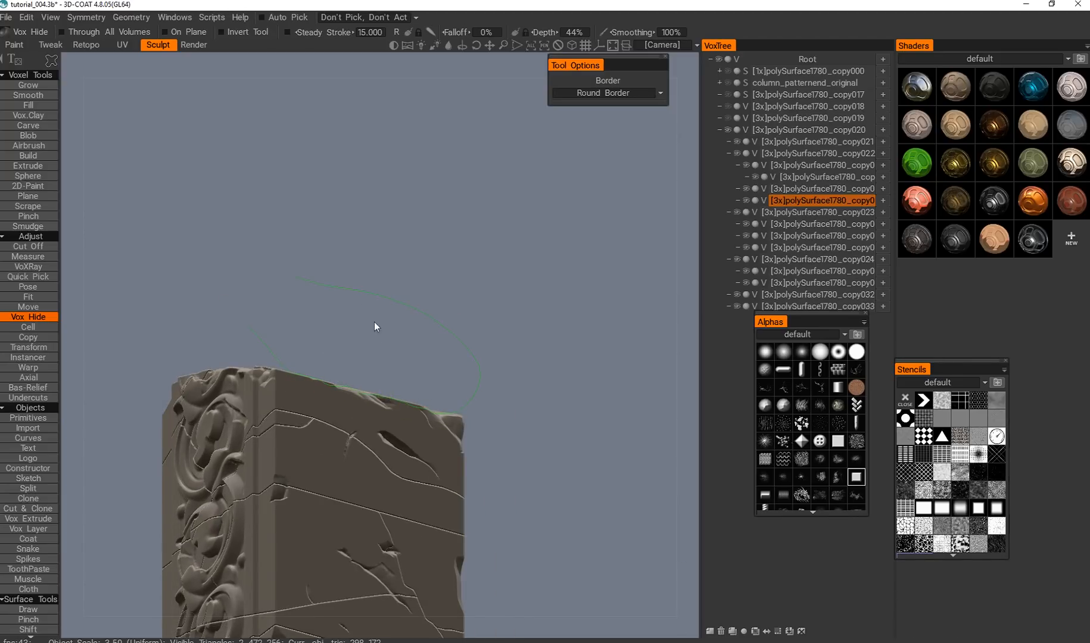
Carve outlined notches along the edge where the broken slope meets the plain side face.
alt+middle_drag(372, 578, 385, 309)
alt+middle_drag(367, 245, 379, 401)
alt+drag(380, 402, 465, 476)
alt+middle_drag(512, 488, 406, 400)
alt+drag(406, 400, 460, 368)
alt+middle_drag(350, 380, 440, 368)
alt+drag(439, 368, 311, 321)
alt+middle_drag(310, 321, 431, 304)
alt+drag(431, 304, 382, 289)
Pick the broken-top fragment again as the current volume and change the Vox Hide stroke from an outline to a freehand brush.
key(h)
alt+middle_drag(296, 399, 305, 318)
mouse_move(305, 318)
alt+mouse_down()
mouse_move(304, 373)
mouse_move(330, 368)
mouse_move(301, 340)
alt+mouse_up()
alt+middle_drag(301, 340, 447, 143)
alt+drag(447, 143, 411, 134)
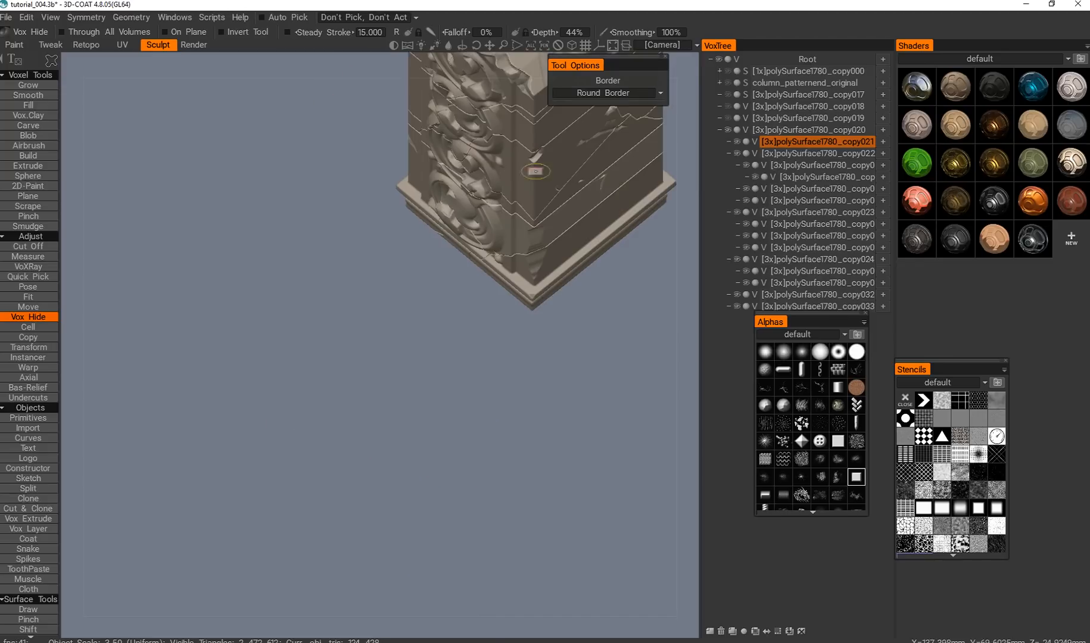
alt+middle_drag(544, 59, 401, 319)
key(h)
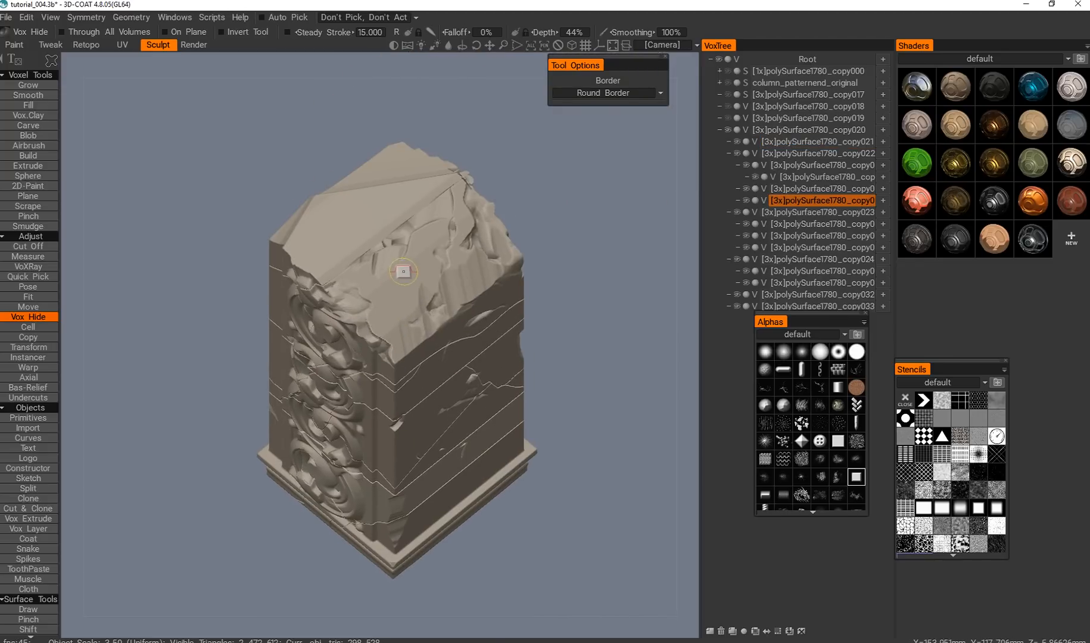
key(e)
click(348, 251)
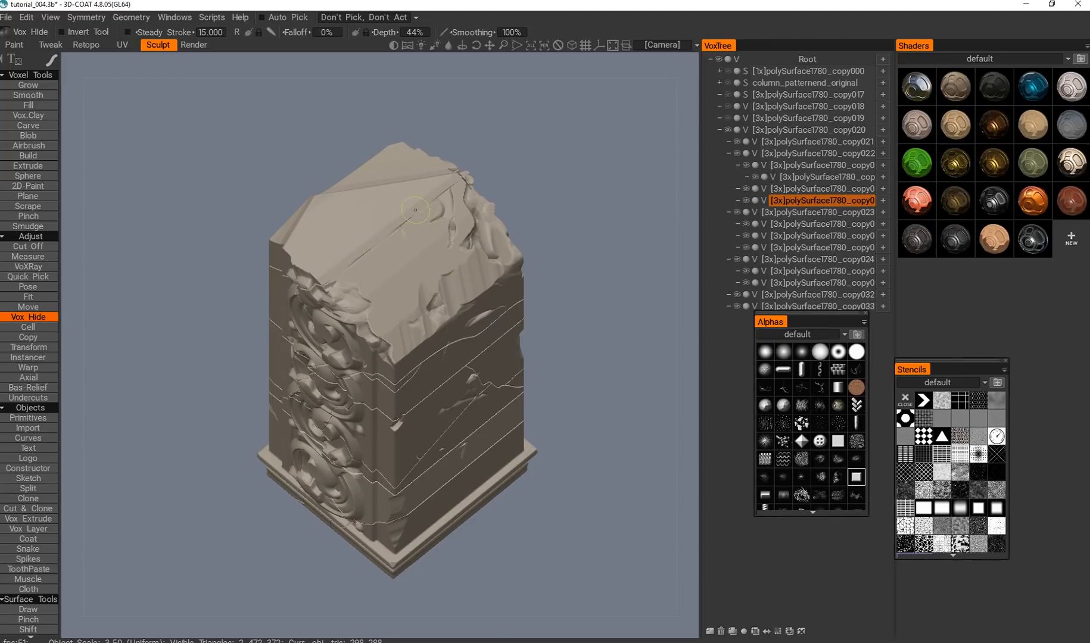
Brush away the raised flakes across the middle of the broken slope with freehand Vox Hide strokes.
alt+middle_drag(455, 246, 367, 305)
alt+drag(367, 305, 430, 290)
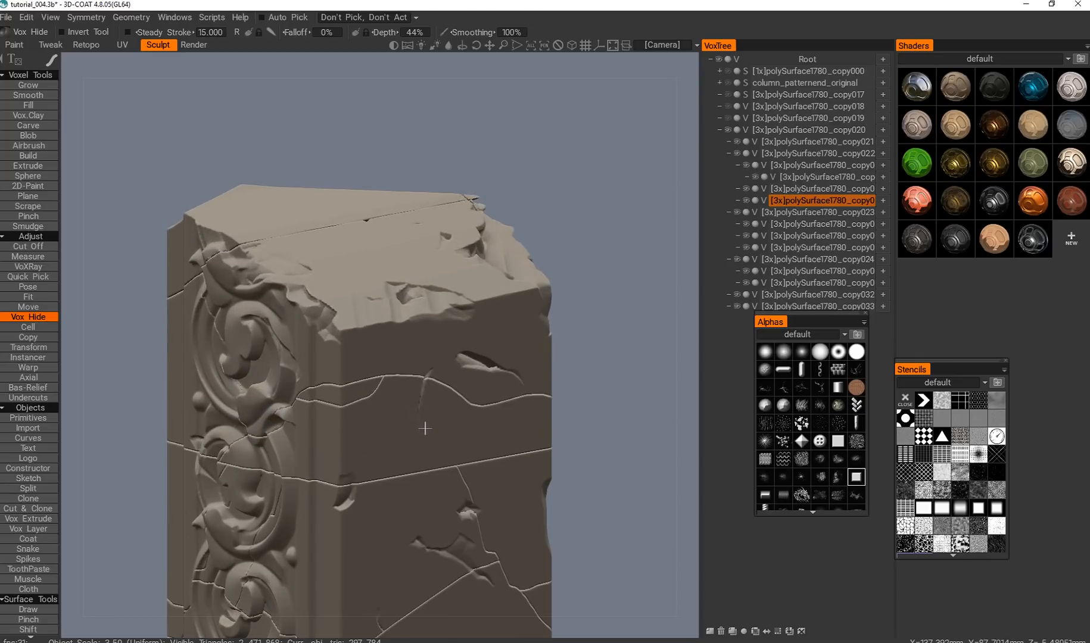
alt+right_drag(409, 383, 524, 311)
alt+middle_drag(524, 311, 404, 370)
alt+drag(355, 363, 356, 431)
alt+middle_drag(355, 431, 364, 271)
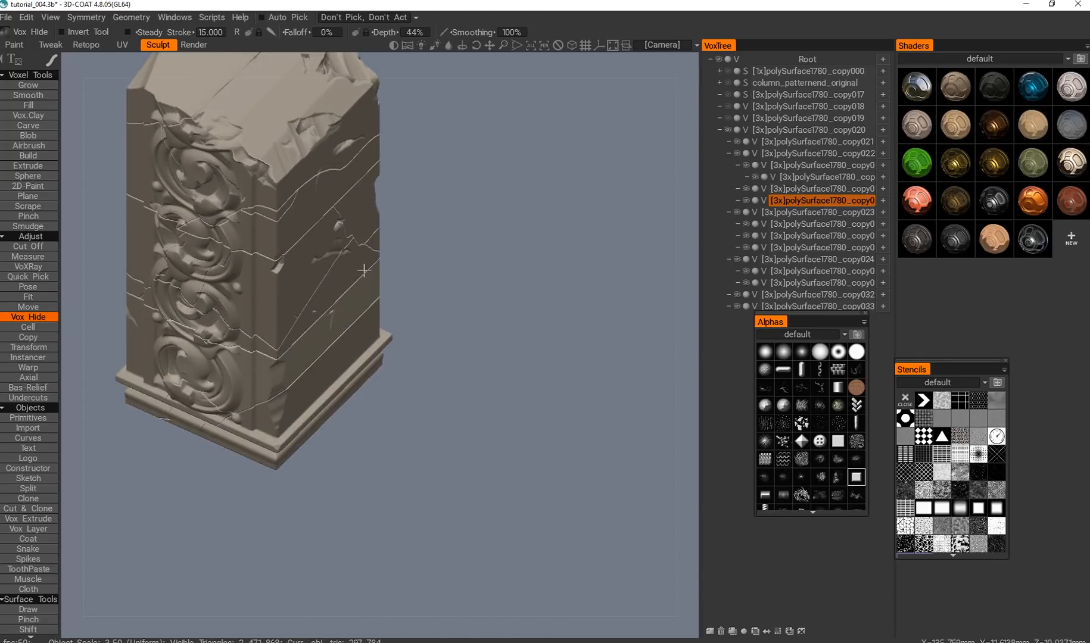
Wear down the far corner of the broken slope with small freehand strokes and check the column from its opposite side.
alt+drag(364, 270, 376, 272)
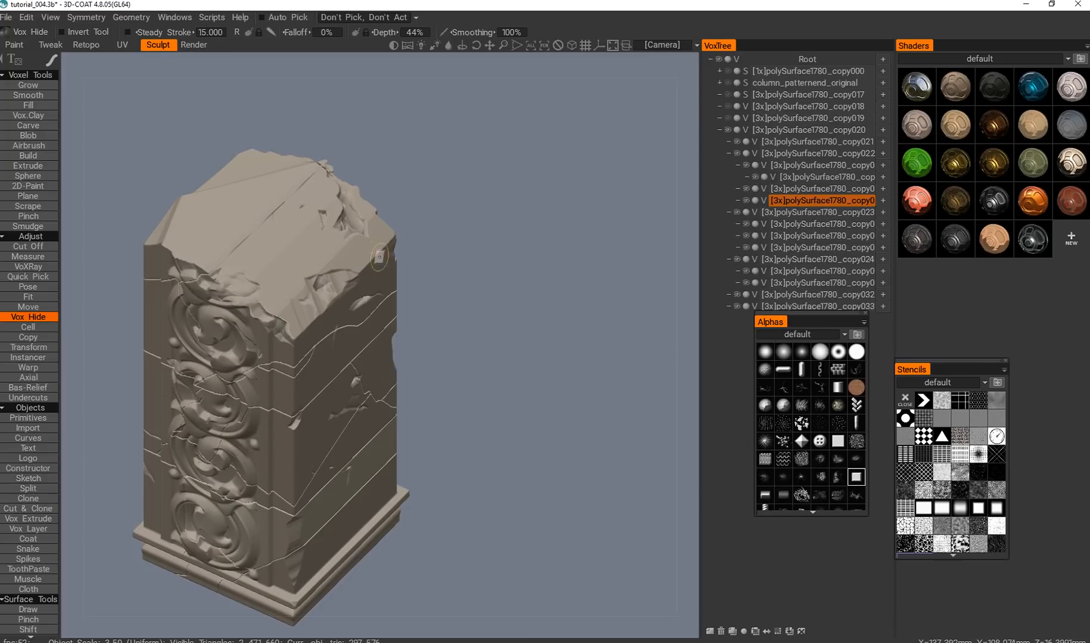
alt+drag(306, 251, 305, 191)
alt+middle_drag(305, 190, 387, 185)
alt+drag(387, 184, 404, 258)
alt+middle_drag(404, 257, 428, 275)
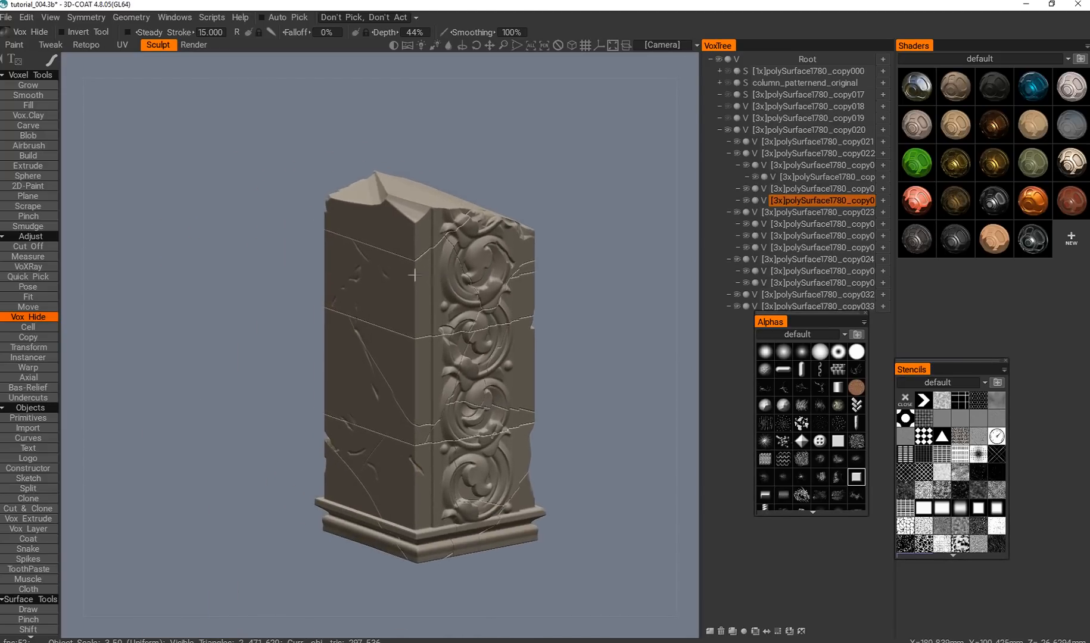
alt+drag(414, 275, 326, 235)
alt+middle_drag(325, 235, 339, 281)
Pick the polySurface1780_copy022 piece below the top crack and change the Vox Hide stroke back to an outline.
key(h)
alt+drag(339, 280, 389, 318)
alt+middle_drag(390, 319, 278, 520)
alt+right_drag(333, 334, 385, 262)
alt+middle_drag(385, 262, 355, 330)
alt+right_drag(356, 330, 295, 393)
mouse_move(295, 394)
alt+middle_down()
mouse_move(312, 352)
mouse_move(340, 352)
alt+middle_up()
alt+drag(340, 351, 372, 362)
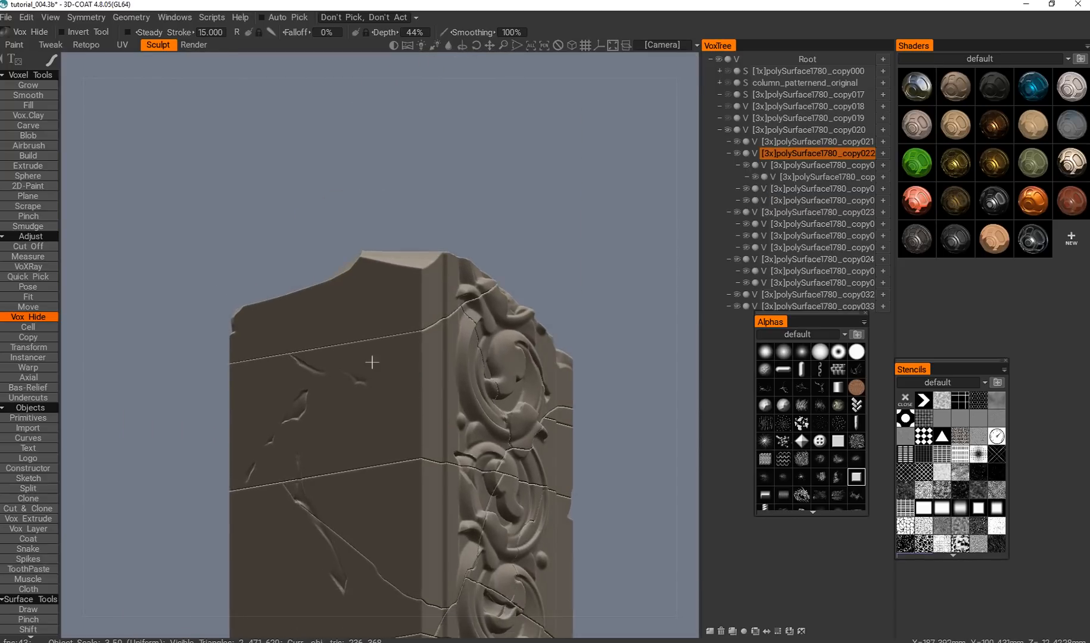
alt+middle_drag(372, 362, 380, 358)
key(space)
click(513, 350)
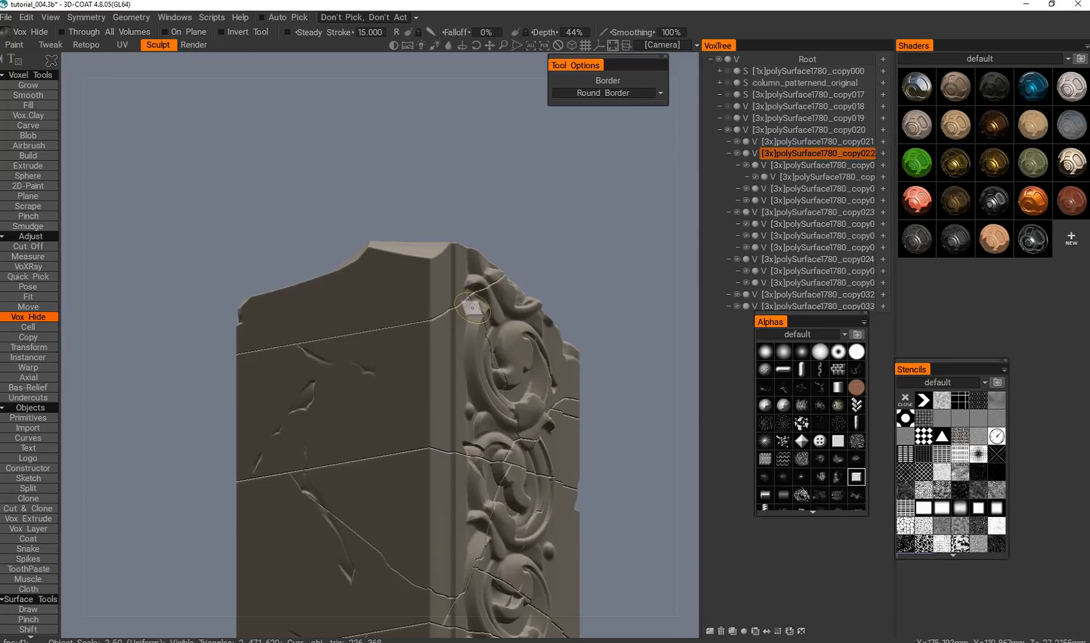
Try an outlined chip beside the crack in the uppermost scroll ornament and undo it.
alt+drag(491, 332, 438, 298)
alt+middle_drag(438, 299, 381, 377)
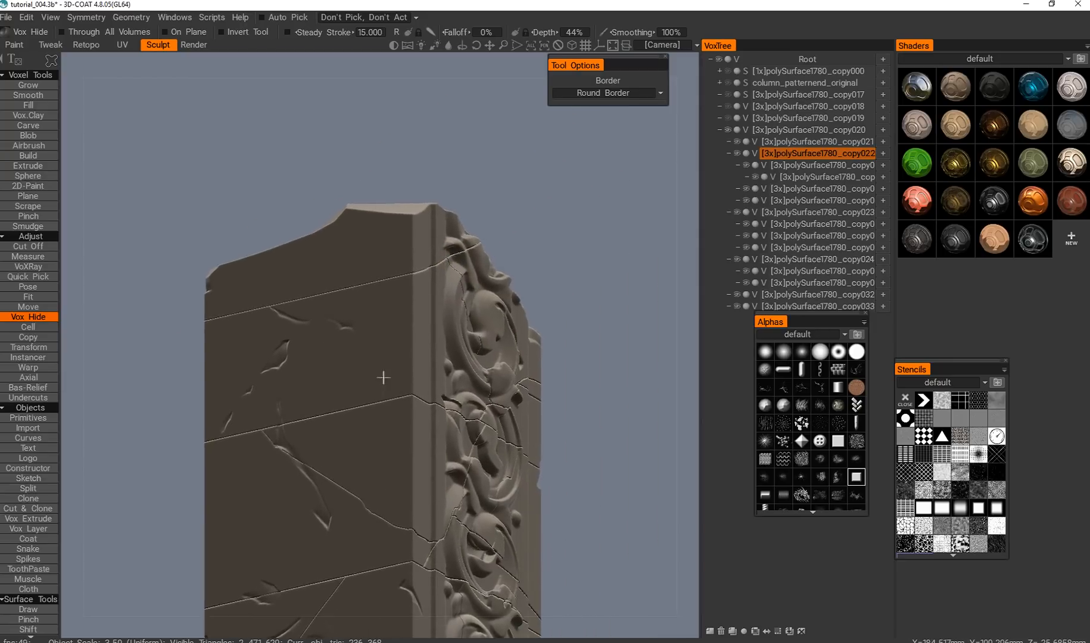
alt+drag(382, 377, 392, 354)
alt+middle_drag(392, 354, 417, 336)
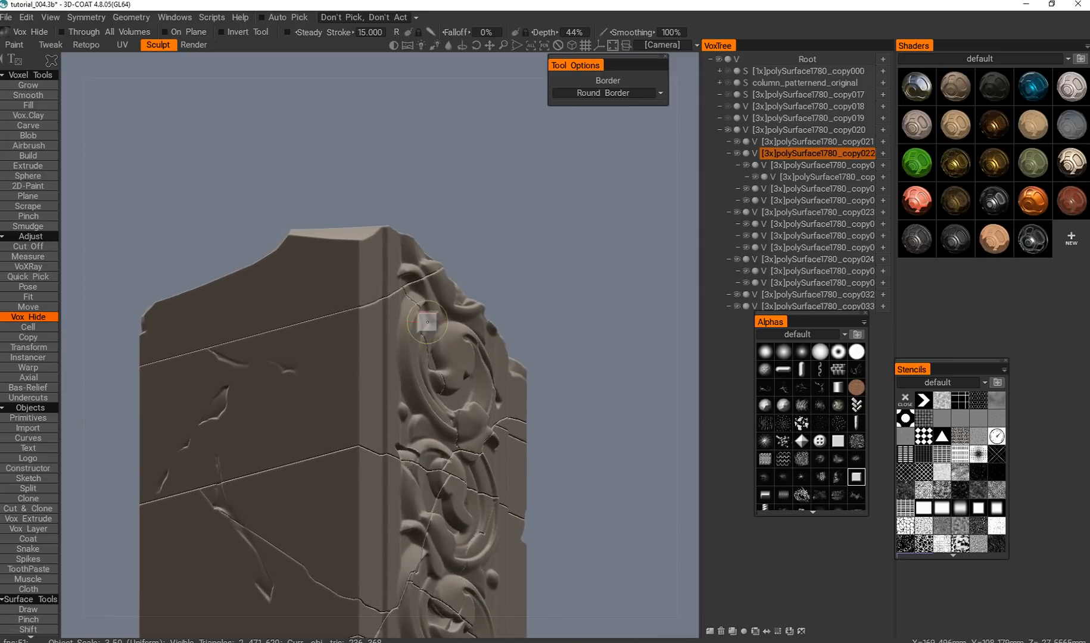
key(space)
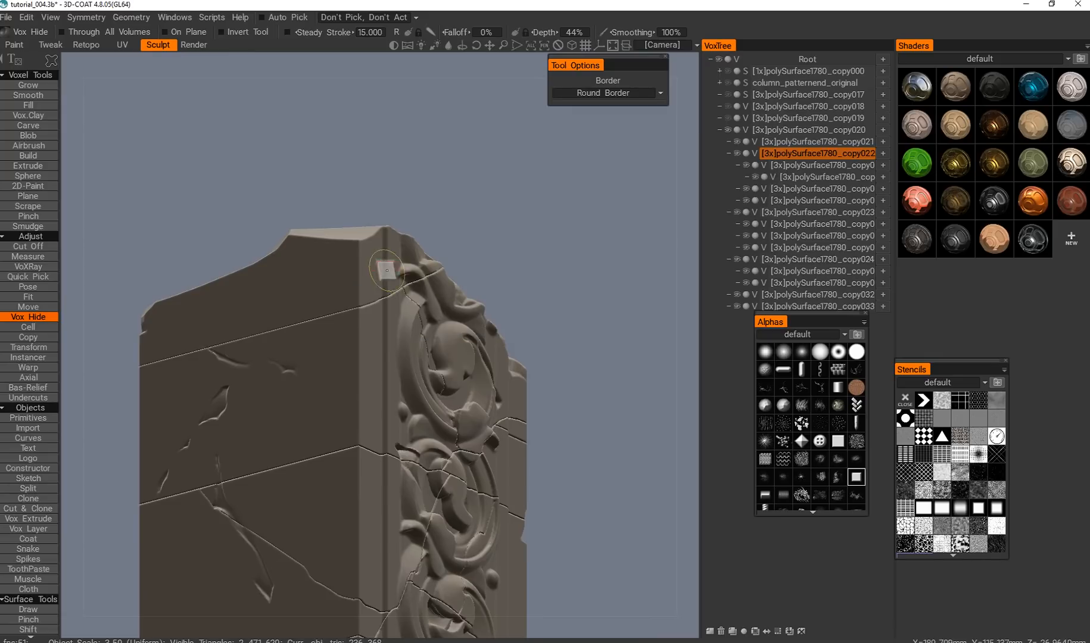
key(ctrl+z)
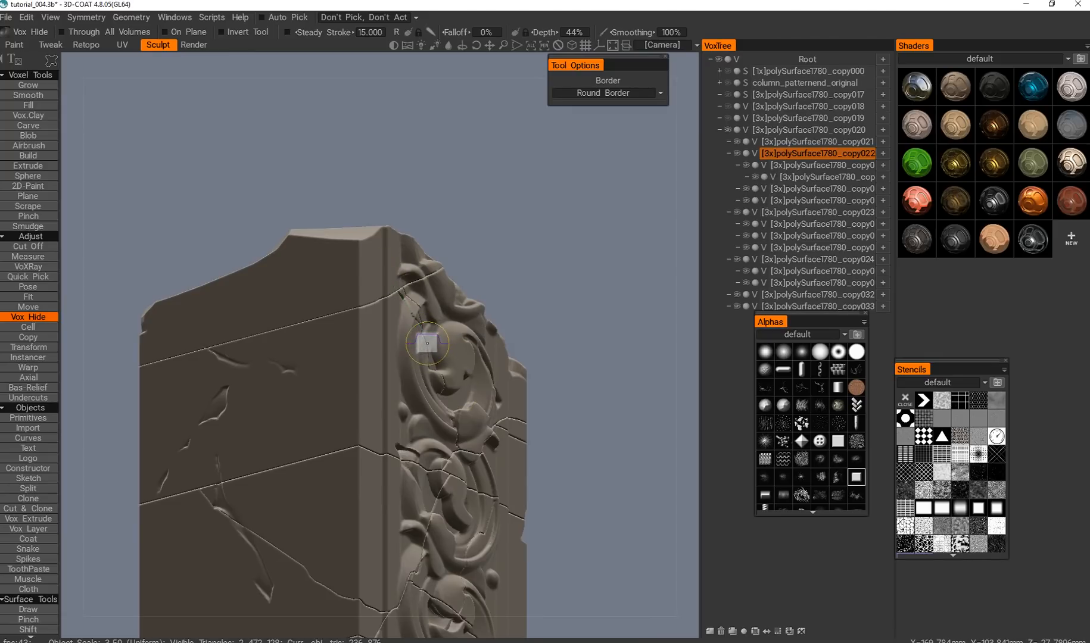
key(space)
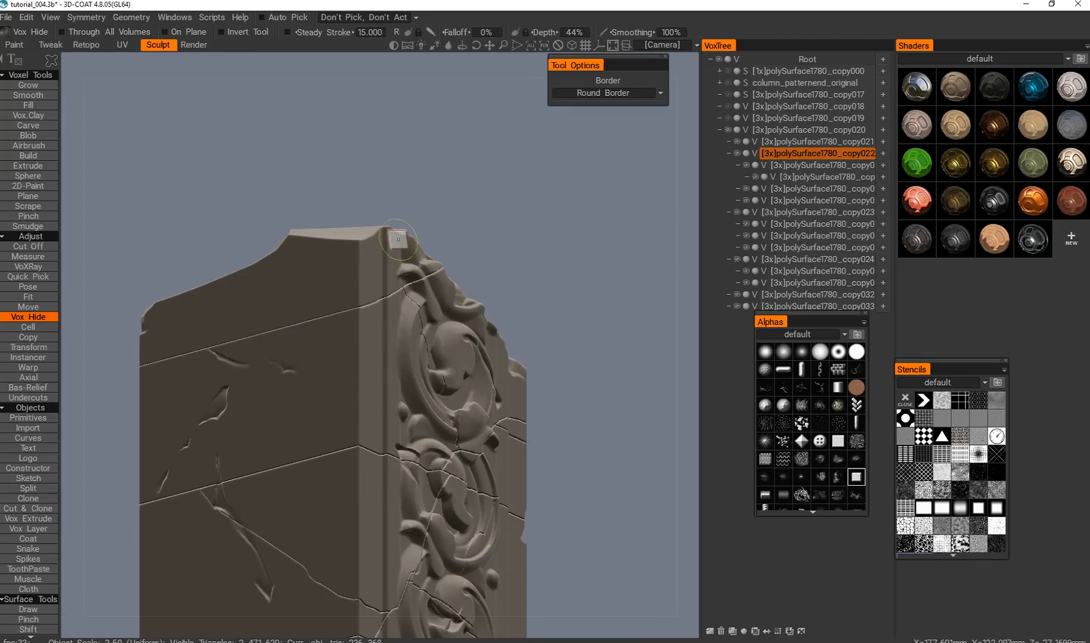
Cut outlined chips from the same piece along the upper horizontal crack on the plain side face.
alt+drag(327, 337, 344, 305)
alt+middle_drag(238, 429, 290, 299)
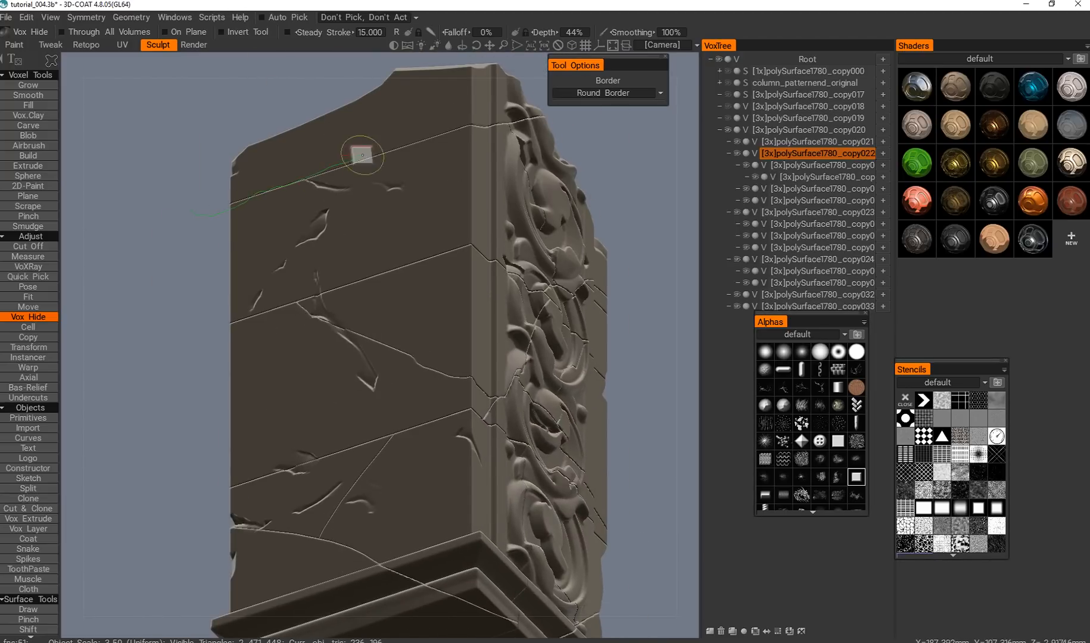
alt+drag(289, 210, 226, 357)
Pick the polySurface1780_copy023 piece and cut an outlined chip from its column corner next to the crack.
key(h)
alt+middle_drag(386, 429, 353, 354)
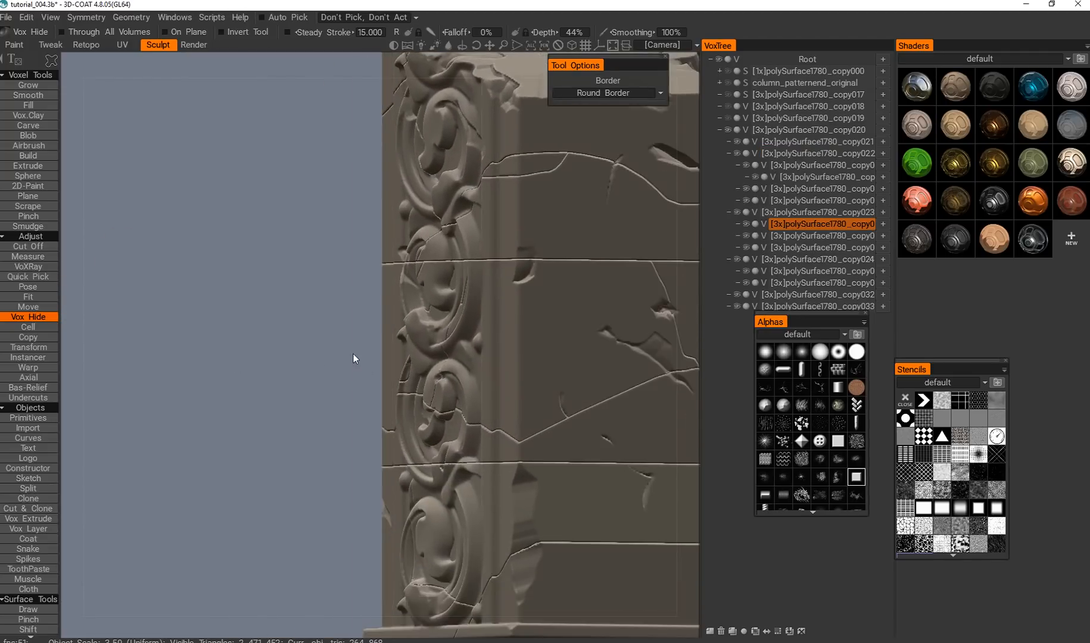
alt+drag(319, 313, 381, 333)
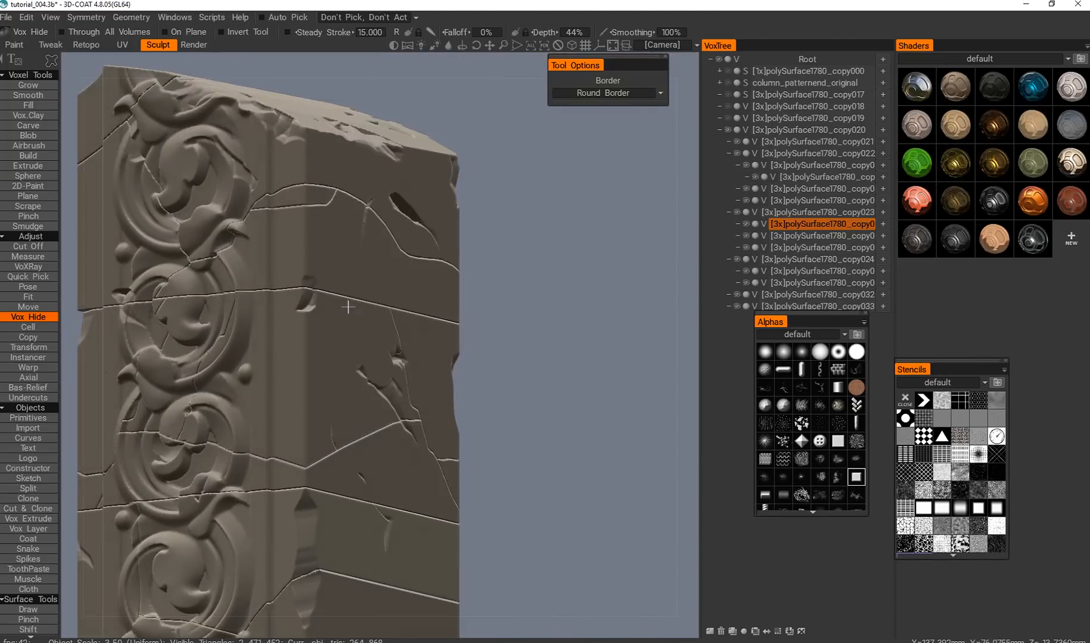
middle_drag(381, 334, 455, 259)
key(h)
alt+drag(431, 246, 429, 220)
alt+middle_drag(429, 220, 431, 213)
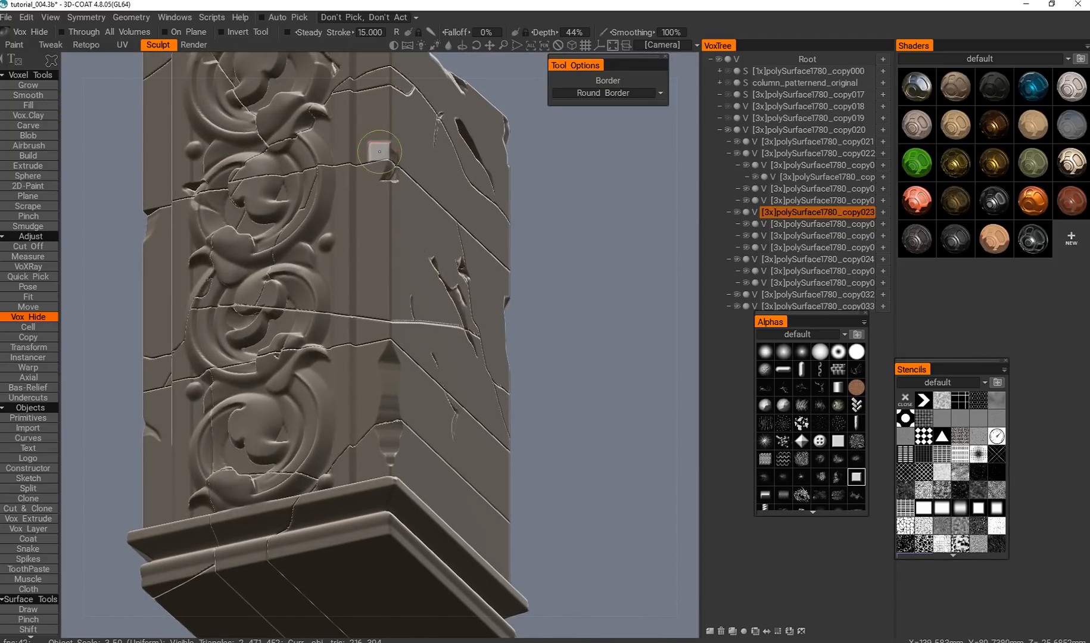
mouse_move(389, 214)
alt+mouse_down()
mouse_move(423, 232)
mouse_move(411, 318)
alt+mouse_up()
alt+middle_drag(411, 318, 388, 308)
alt+middle_drag(365, 401, 495, 369)
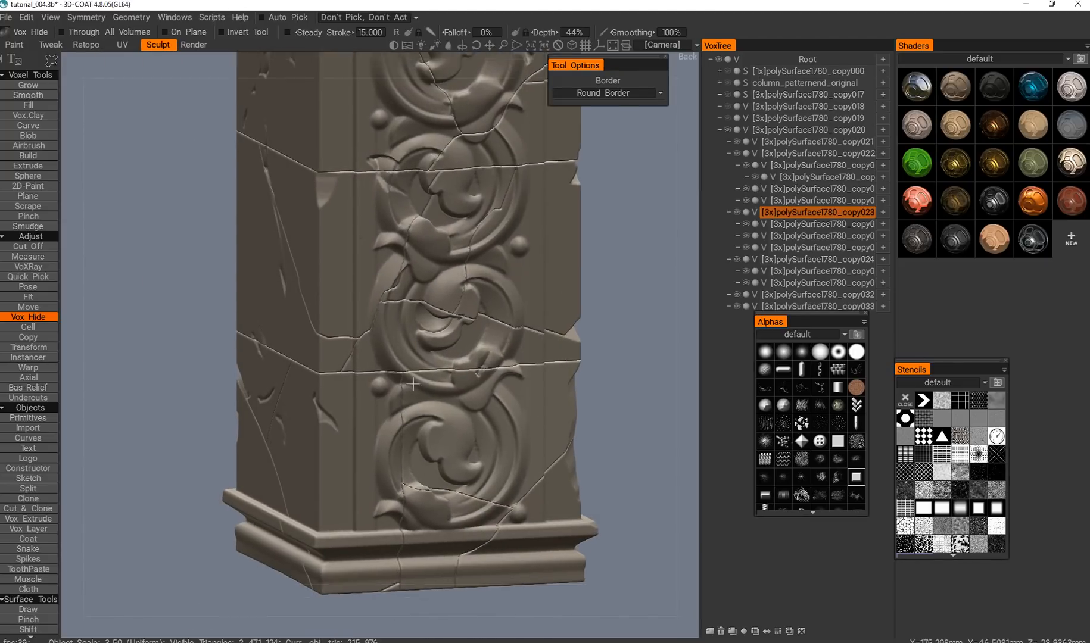
Pick the pieces meeting at the lower horizontal crack in turn and chip their edges near the column corner.
alt+drag(495, 368, 387, 375)
alt+middle_drag(387, 375, 327, 329)
key(h)
key(h)
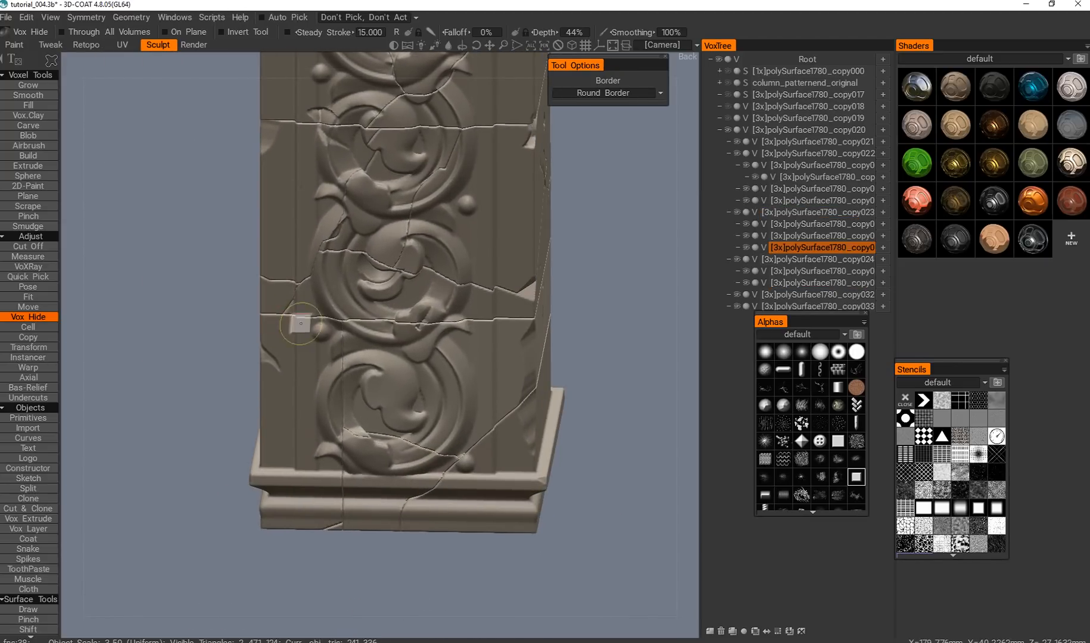
key(h)
alt+drag(275, 327, 283, 298)
Pick the top block polySurface1780_copy021 and chip its lower edge along the upper crack, undoing the first attempt.
key(h)
alt+drag(356, 345, 242, 313)
key(h)
alt+drag(323, 203, 265, 268)
alt+middle_drag(265, 268, 321, 329)
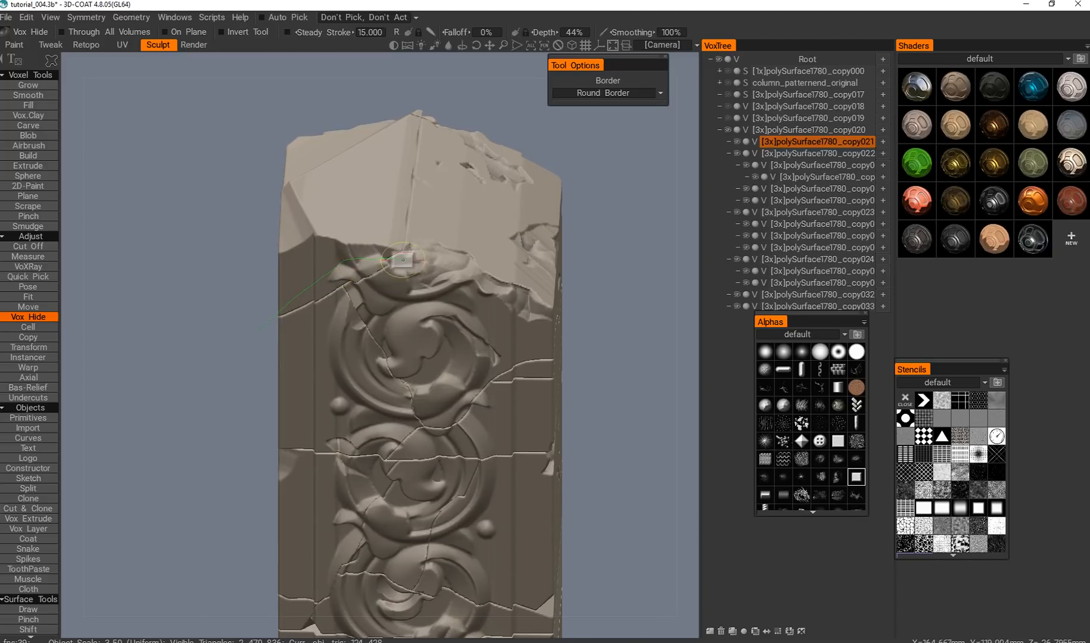
alt+drag(296, 400, 324, 297)
alt+middle_drag(324, 298, 370, 407)
key(ctrl+z)
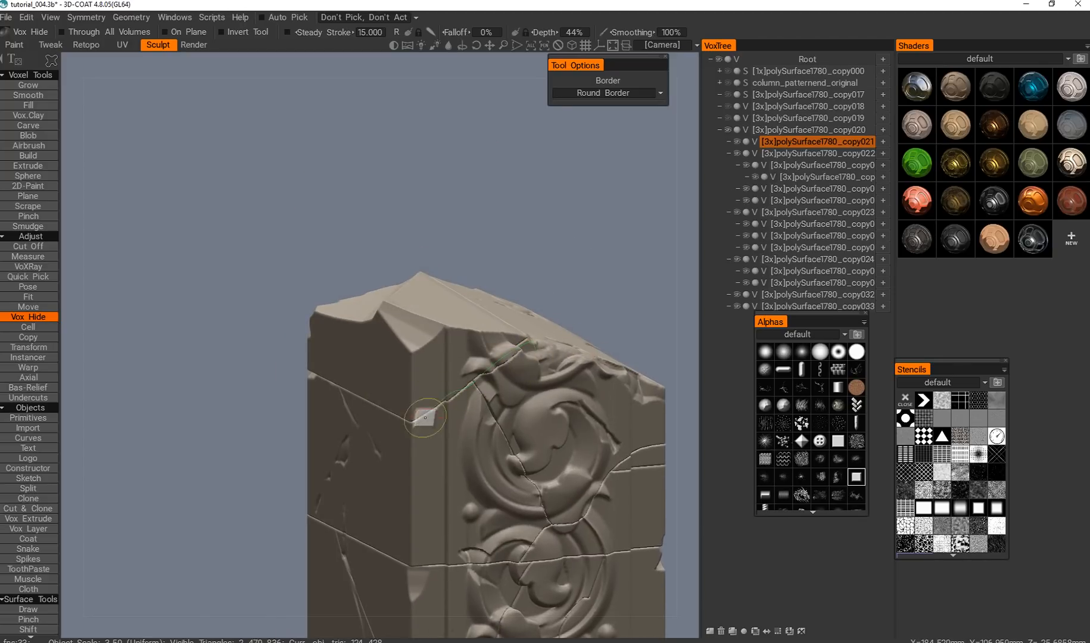
alt+middle_drag(464, 385, 430, 353)
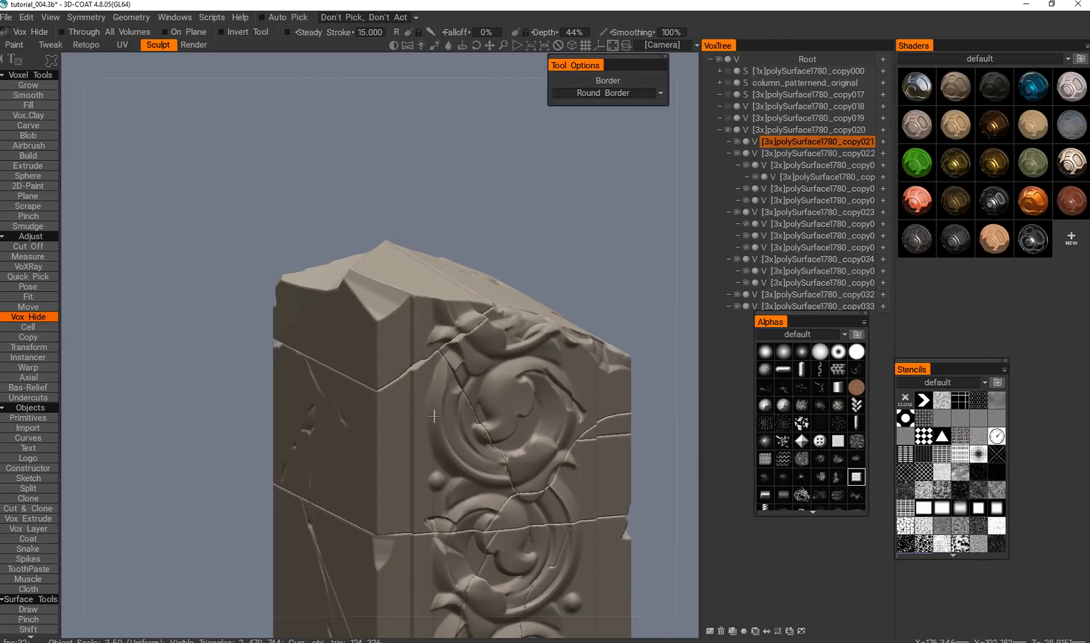
alt+drag(450, 368, 380, 396)
alt+middle_drag(380, 395, 361, 408)
alt+drag(361, 407, 298, 438)
alt+middle_drag(298, 437, 324, 410)
alt+middle_drag(382, 386, 387, 390)
Pick the polySurface1780_copy023 piece and cut an outlined chip from the third scroll ornament along its crack.
key(h)
alt+drag(476, 334, 420, 507)
alt+middle_drag(420, 506, 457, 352)
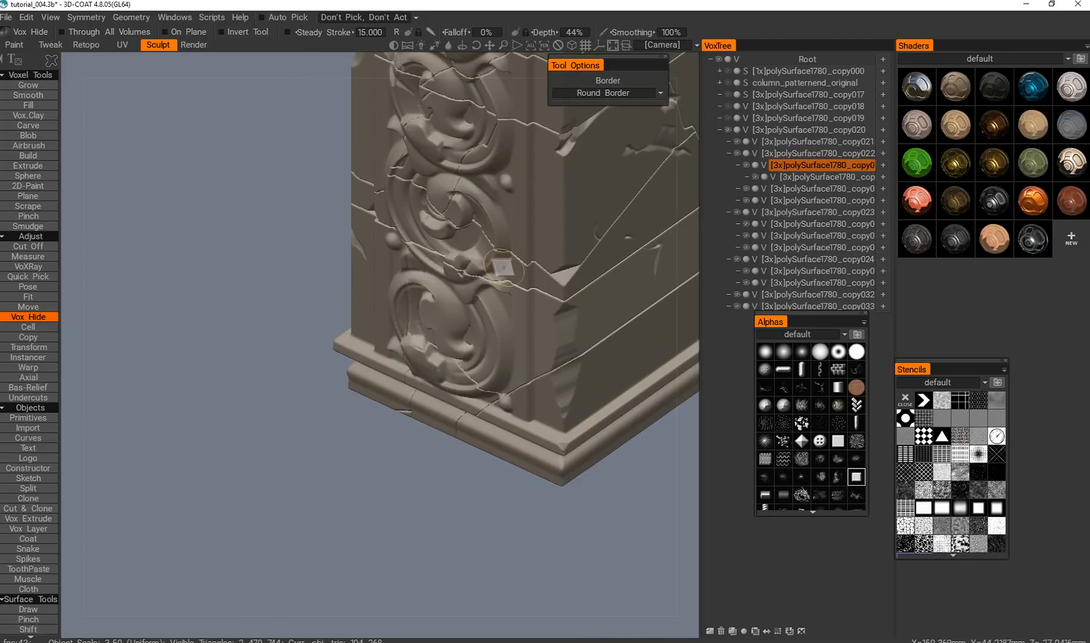
key(h)
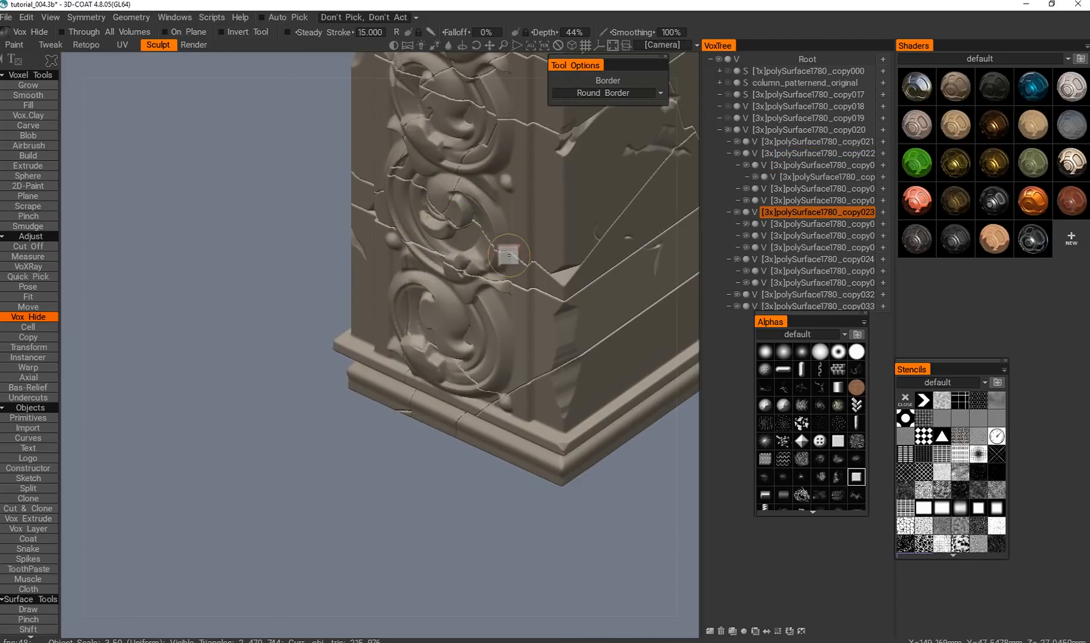
alt+drag(434, 346, 471, 342)
alt+middle_drag(470, 343, 440, 344)
Pick the fragment carrying the first scroll's outer part and cut an outlined chip where it meets the second scroll.
key(h)
alt+drag(411, 301, 437, 287)
alt+middle_drag(437, 287, 384, 314)
alt+drag(384, 314, 438, 334)
alt+middle_drag(438, 334, 484, 488)
key(h)
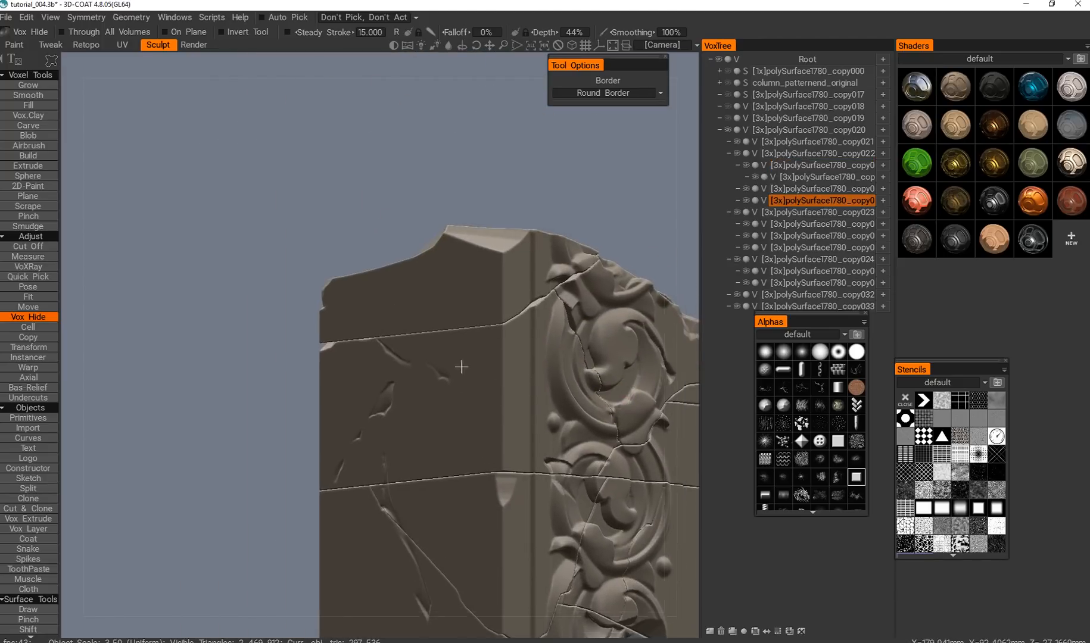
alt+drag(460, 366, 528, 452)
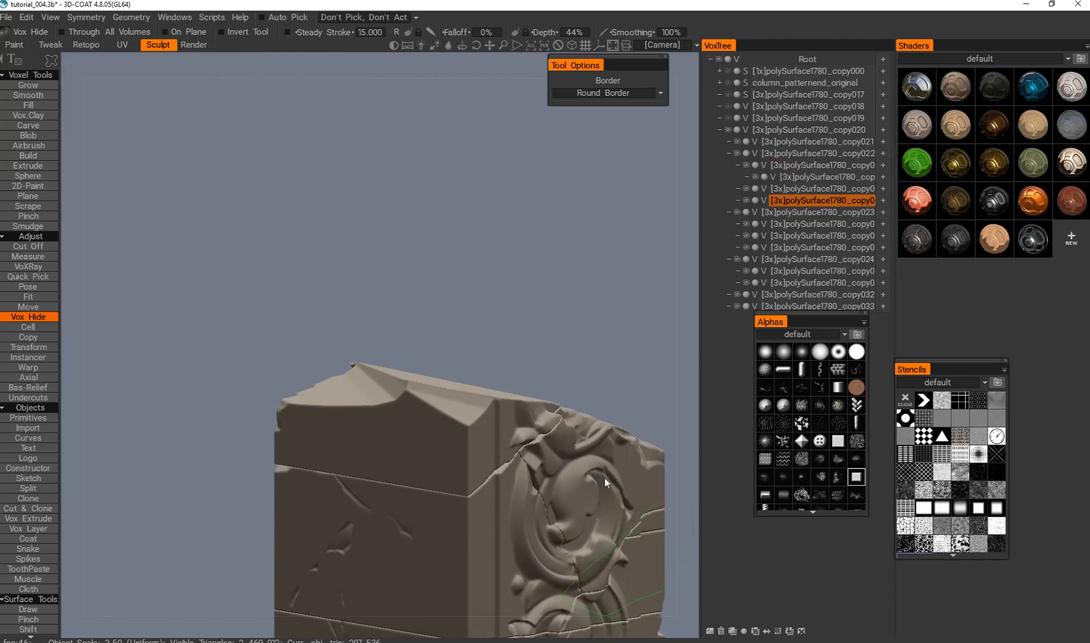
alt+middle_drag(509, 419, 404, 194)
alt+drag(403, 194, 404, 337)
alt+middle_drag(404, 337, 445, 358)
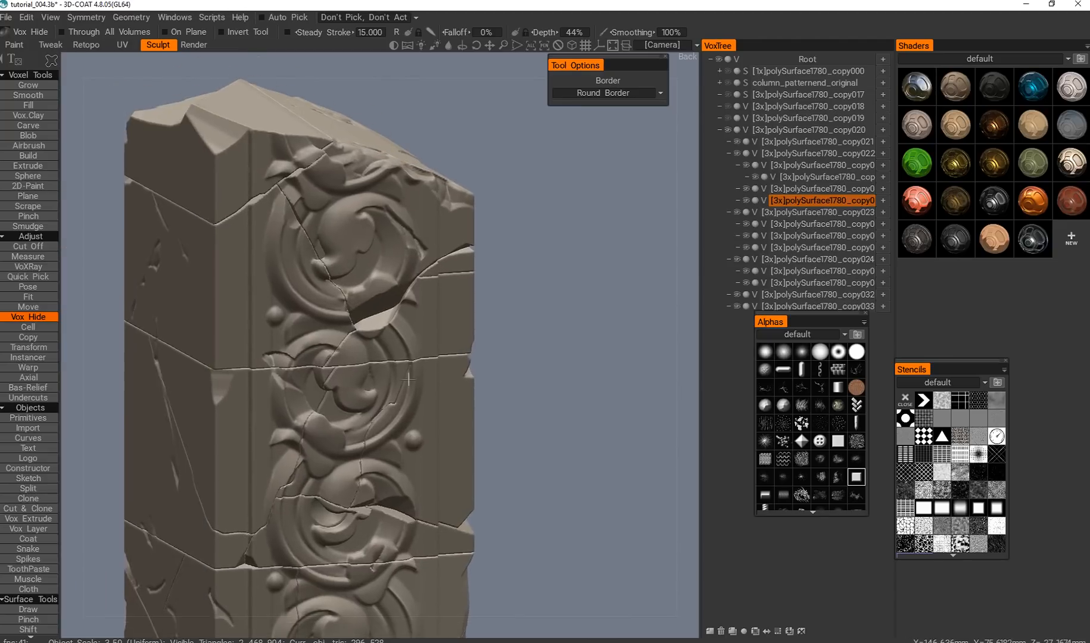
Enable Through All Volumes and cut chips with Vox Hide through the column's corner edge beside the second and third scrolls.
alt+shift+drag(445, 358, 440, 359)
alt+middle_drag(440, 359, 594, 383)
alt+right_drag(594, 383, 331, 297)
alt+middle_drag(350, 494, 377, 348)
alt+drag(377, 347, 297, 315)
alt+right_drag(297, 315, 291, 356)
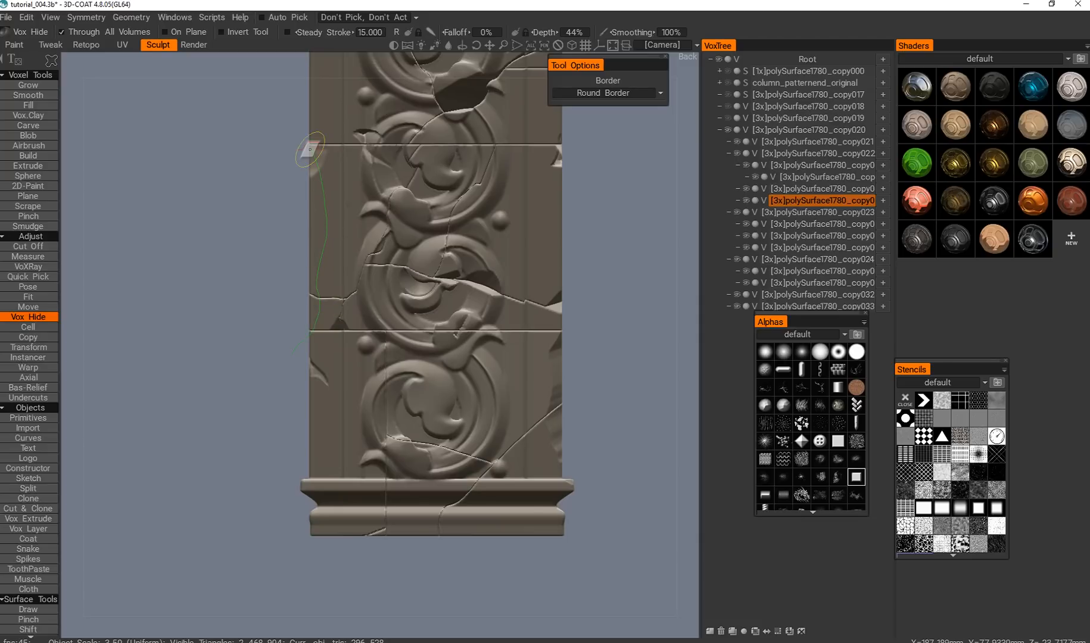
drag(310, 149, 310, 107)
drag(279, 406, 299, 360)
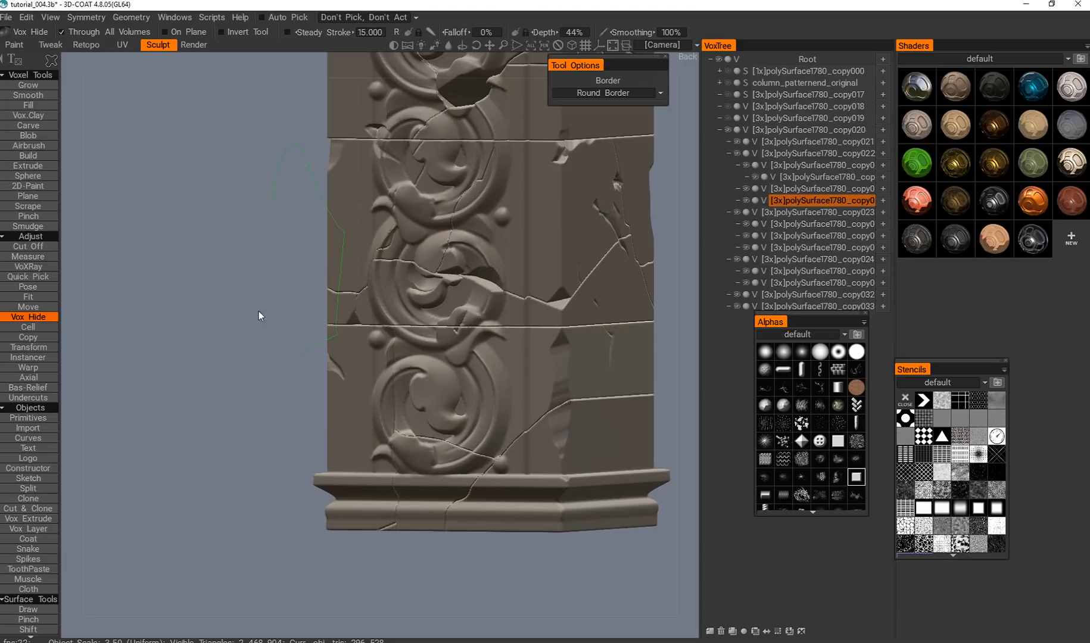
mouse_move(248, 315)
mouse_down()
mouse_move(300, 334)
mouse_move(291, 327)
mouse_up()
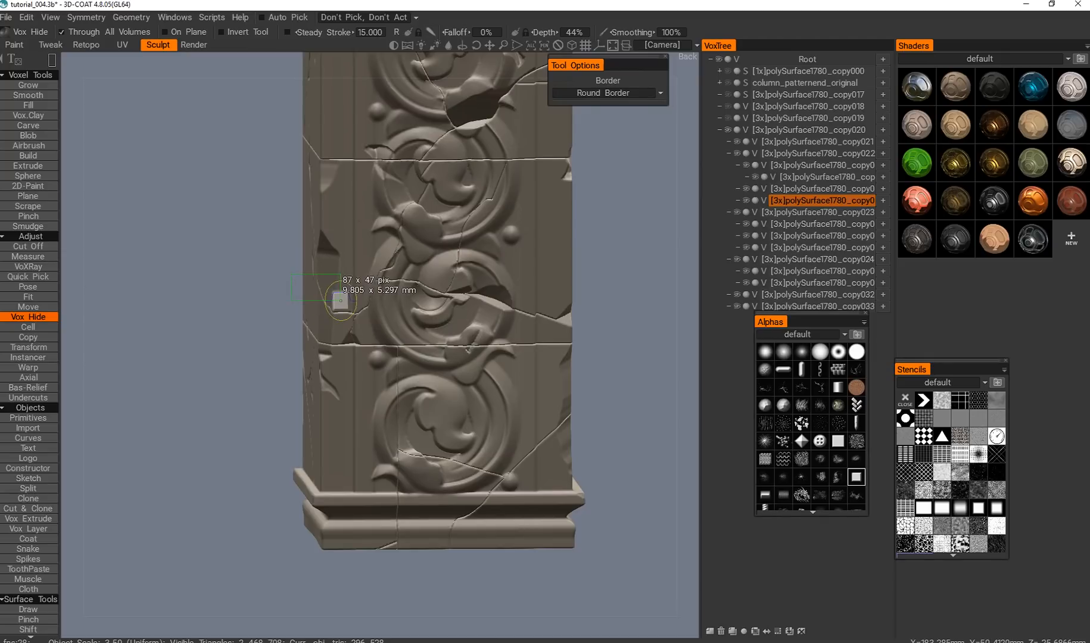
alt+drag(351, 416, 279, 376)
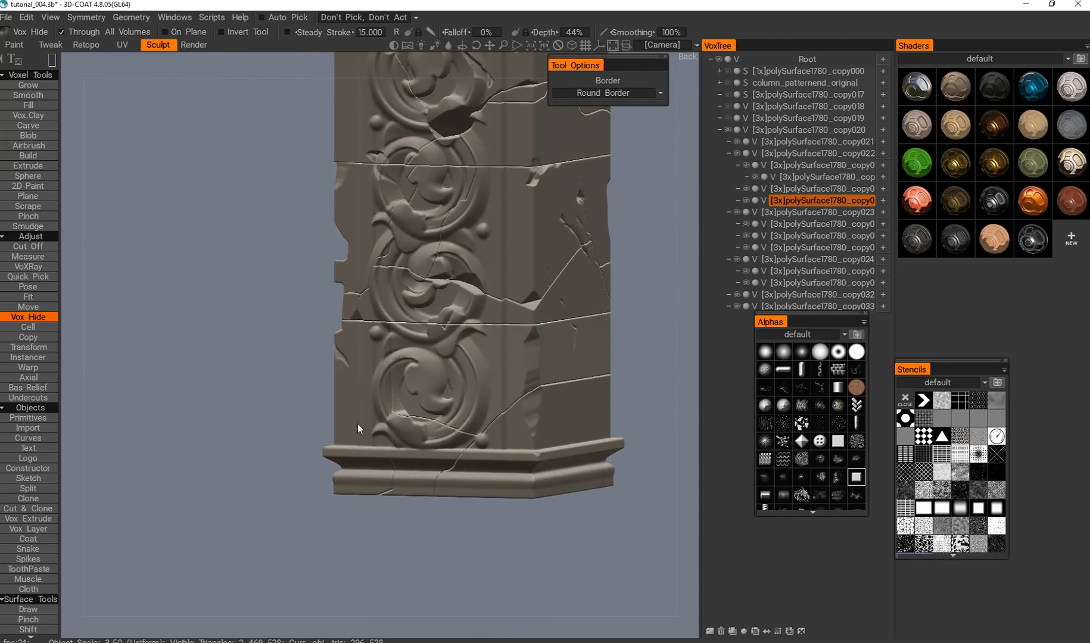
alt+middle_drag(361, 320, 299, 393)
alt+drag(299, 393, 362, 305)
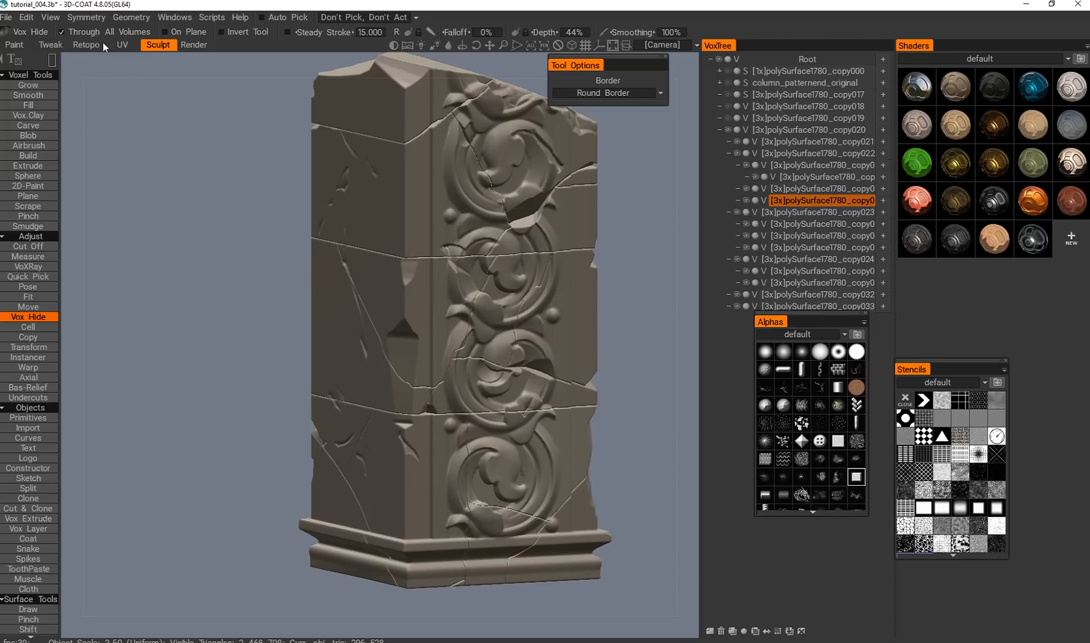
Disable Through All Volumes, pick polySurface1780_copy020 and cut a rectangular chip about 6.6 by 6.1 mm from its edge at the lower crack.
alt+middle_drag(498, 370, 361, 248)
key(h)
key(h)
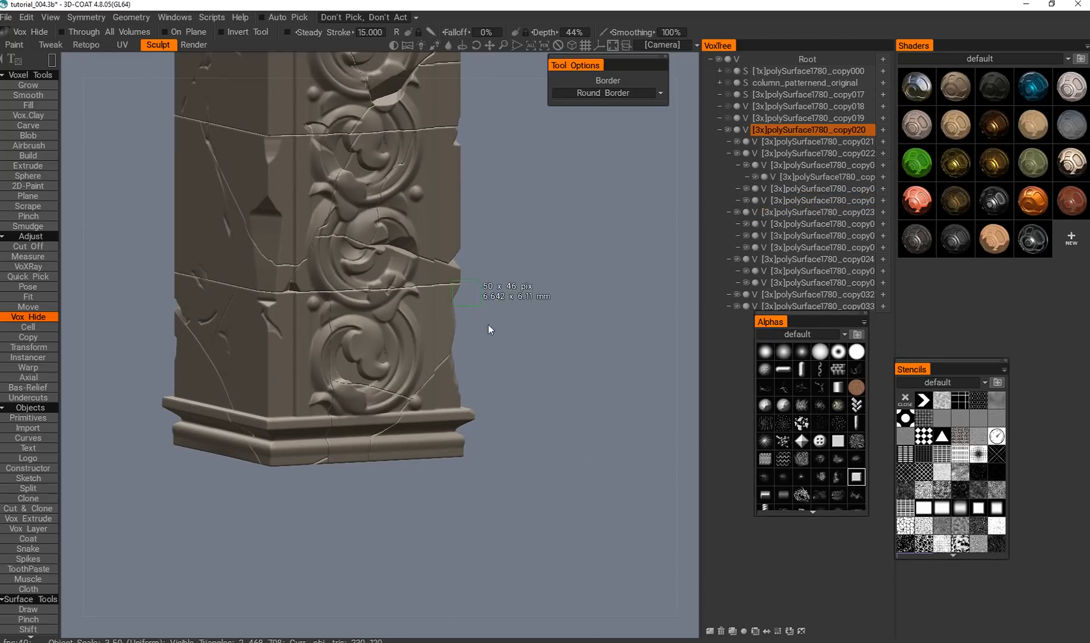
alt+right_drag(486, 352, 427, 334)
alt+drag(426, 334, 353, 265)
alt+middle_drag(353, 265, 387, 334)
alt+right_drag(387, 334, 381, 325)
alt+drag(382, 326, 412, 336)
alt+right_drag(411, 336, 420, 387)
alt+middle_drag(420, 387, 403, 307)
alt+drag(403, 307, 353, 309)
key(h)
alt+middle_drag(353, 309, 384, 364)
alt+right_drag(384, 364, 390, 398)
alt+drag(390, 398, 350, 358)
alt+middle_drag(350, 358, 363, 388)
alt+right_drag(363, 389, 364, 362)
Pick polySurface1780_copy022 and cut a narrow outlined sliver from its edge along the diagonal crack through the first scroll.
key(h)
alt+middle_drag(366, 295, 380, 344)
mouse_move(379, 344)
alt+mouse_down()
mouse_move(397, 345)
mouse_move(341, 345)
mouse_move(385, 338)
alt+mouse_up()
alt+middle_drag(384, 338, 256, 342)
alt+drag(346, 283, 294, 257)
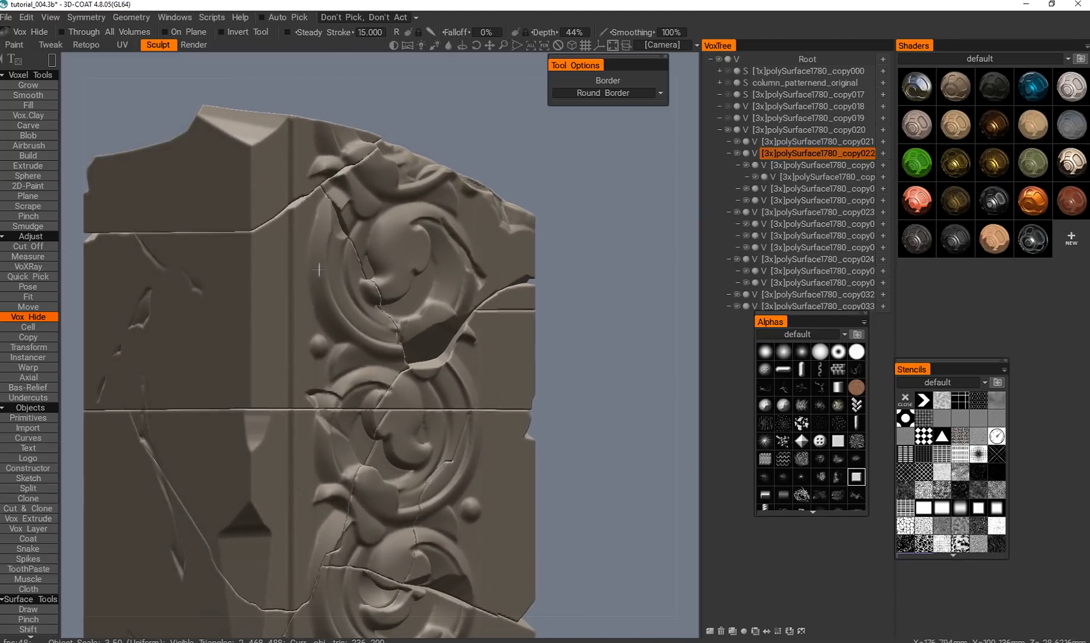
alt+middle_drag(294, 257, 277, 257)
alt+drag(370, 296, 440, 238)
key(e)
click(536, 231)
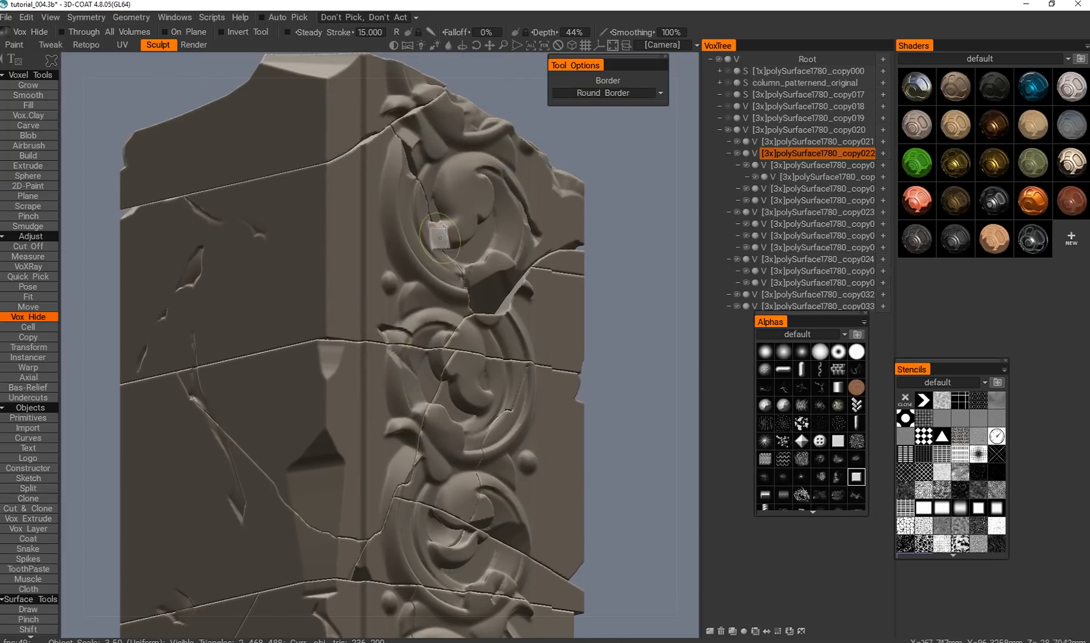
mouse_move(455, 338)
alt+mouse_down()
mouse_move(389, 328)
mouse_move(385, 309)
mouse_move(303, 297)
alt+mouse_up()
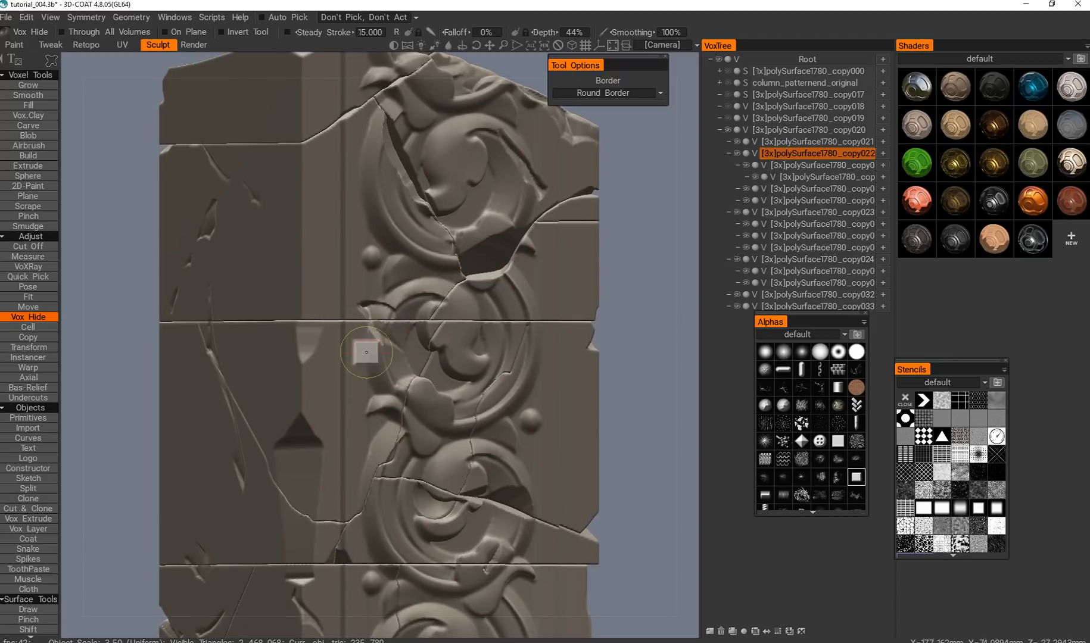
mouse_move(400, 378)
alt+mouse_down()
mouse_move(277, 396)
mouse_move(211, 358)
alt+mouse_up()
Pick the piece under polySurface1780_copy023 on the adjoining plain face and cut an outlined chip along its long diagonal crack.
key(KP_4)
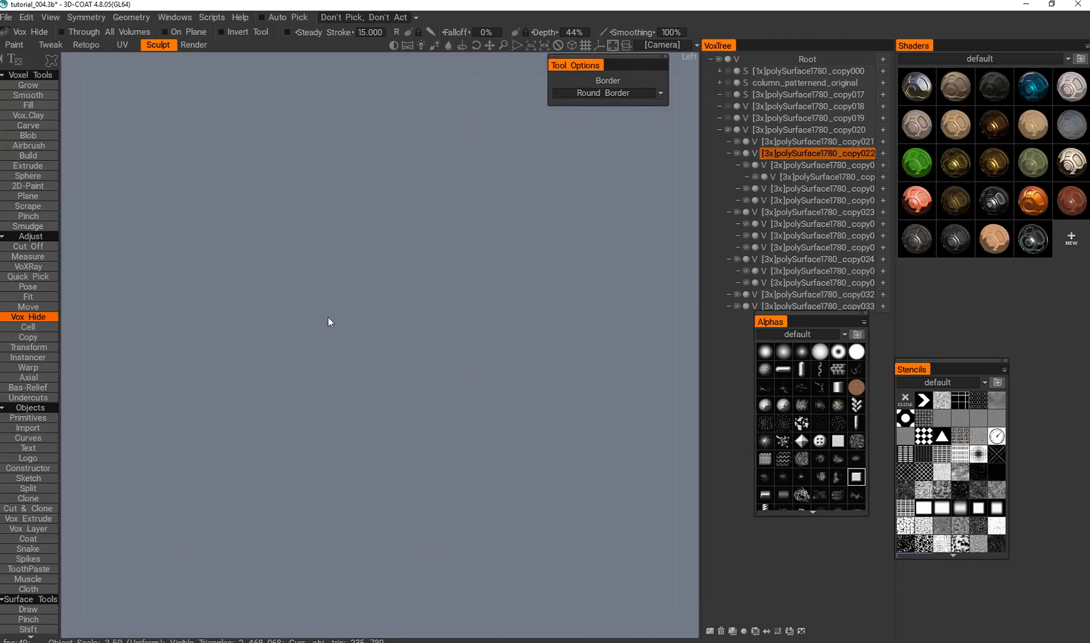
alt+middle_drag(506, 426, 416, 431)
alt+right_drag(416, 429, 354, 369)
alt+drag(354, 369, 395, 362)
key(h)
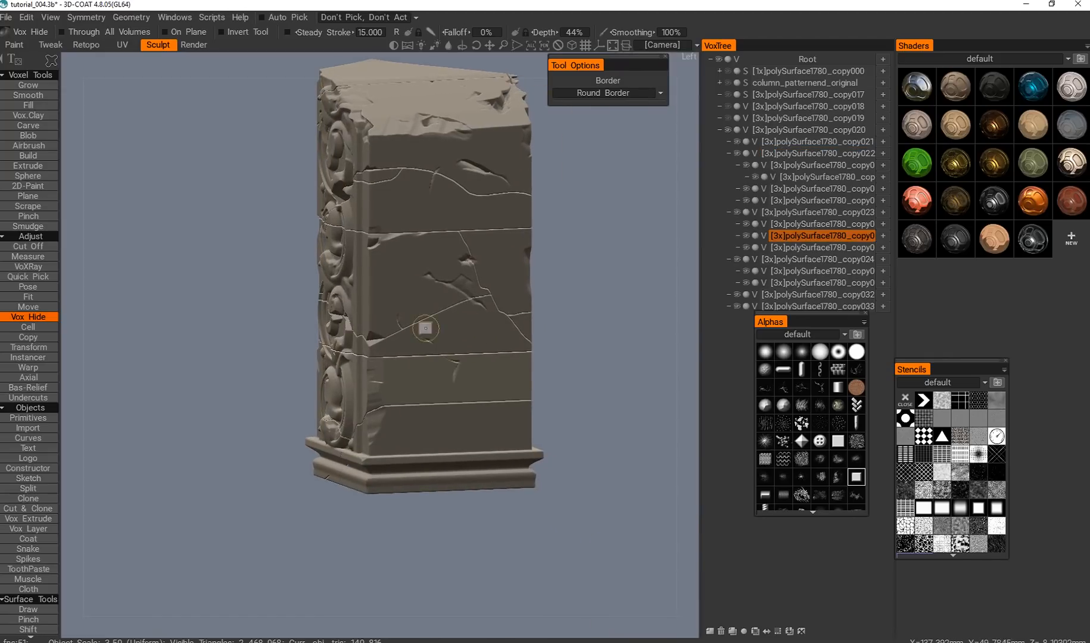
key(KP_4)
alt+middle_drag(431, 345, 229, 263)
alt+right_drag(230, 263, 286, 307)
alt+middle_drag(286, 307, 301, 384)
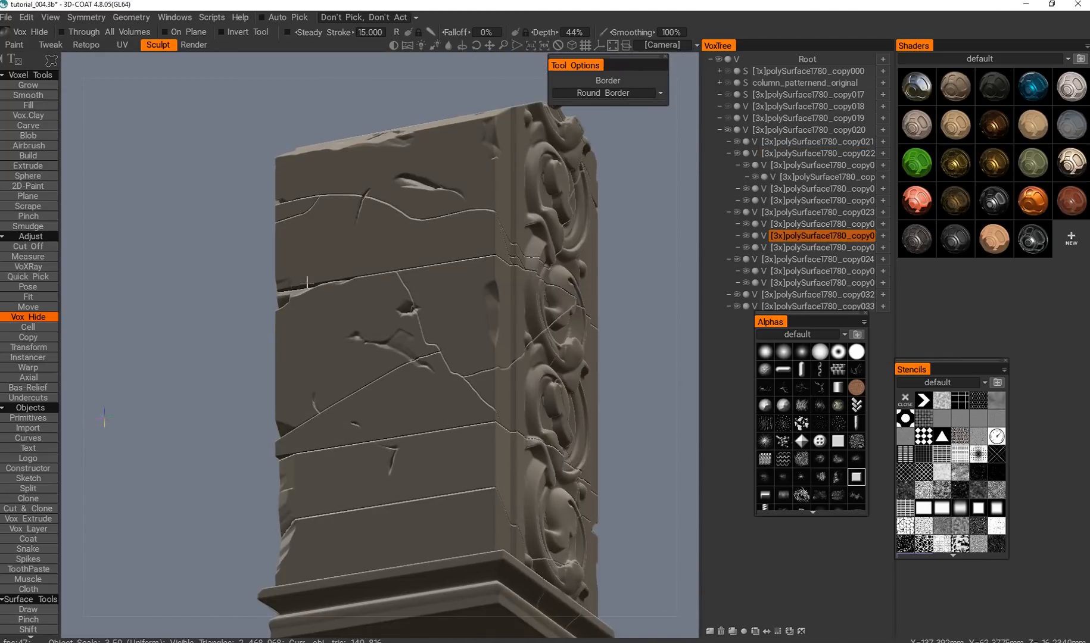
alt+drag(300, 384, 277, 366)
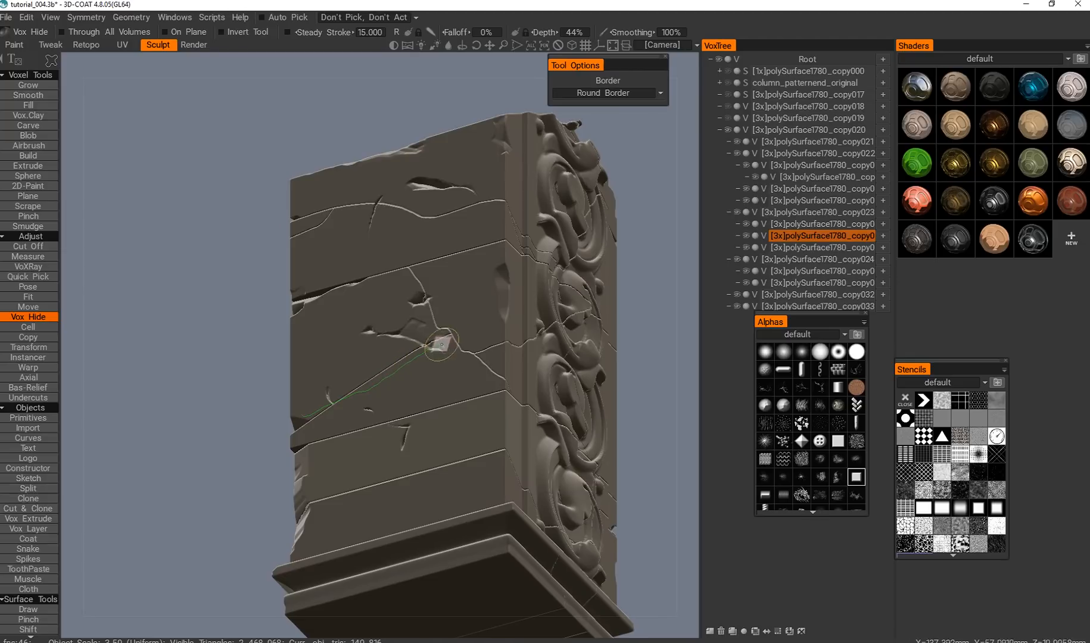
alt+drag(352, 399, 509, 375)
Activate the Smooth tool and switch its stroke mode to a freehand brush.
alt+middle_drag(114, 238, 289, 313)
alt+shift+drag(289, 313, 321, 325)
alt+middle_drag(244, 282, 449, 345)
alt+drag(448, 346, 467, 366)
alt+middle_drag(468, 367, 384, 357)
alt+right_drag(385, 358, 394, 405)
alt+drag(300, 350, 274, 303)
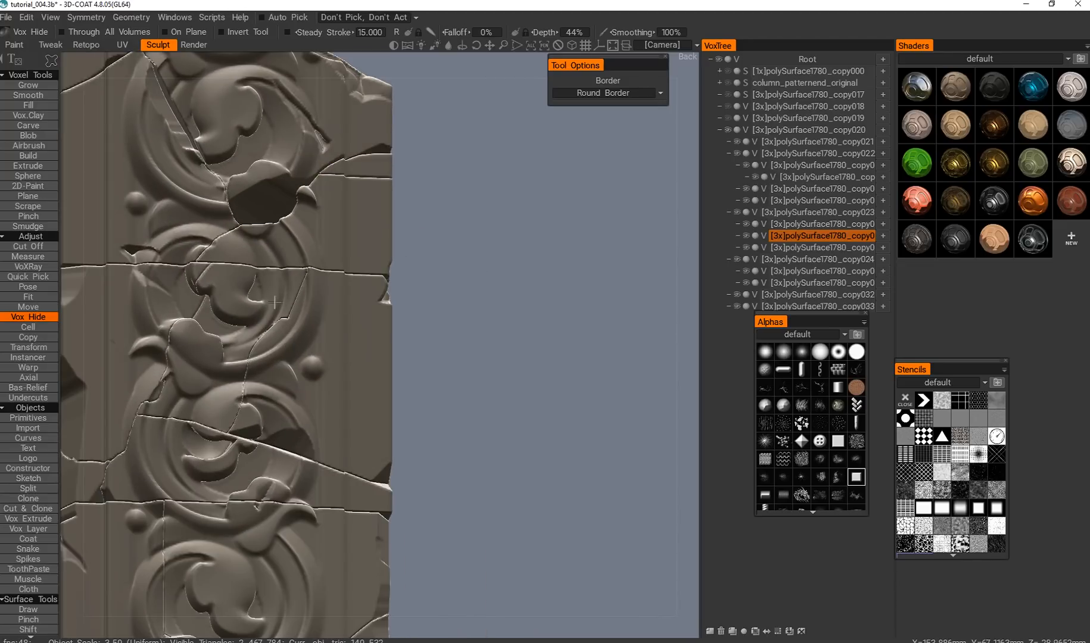
click(33, 96)
alt+middle_drag(408, 264, 379, 325)
alt+drag(379, 325, 327, 352)
alt+middle_drag(326, 352, 383, 311)
right_drag(383, 311, 338, 315)
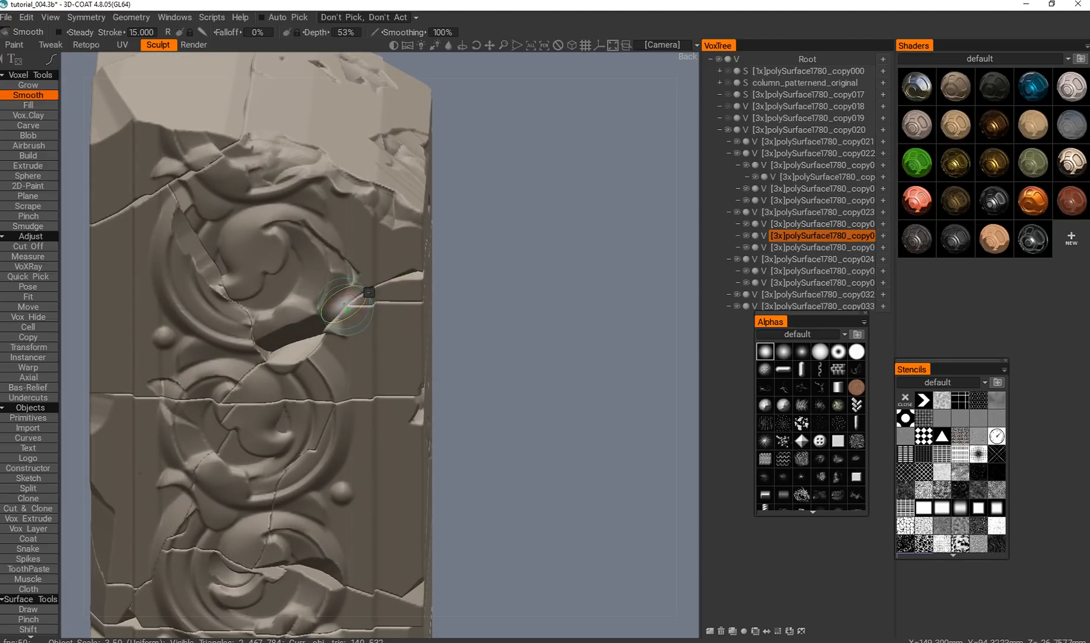
key(space)
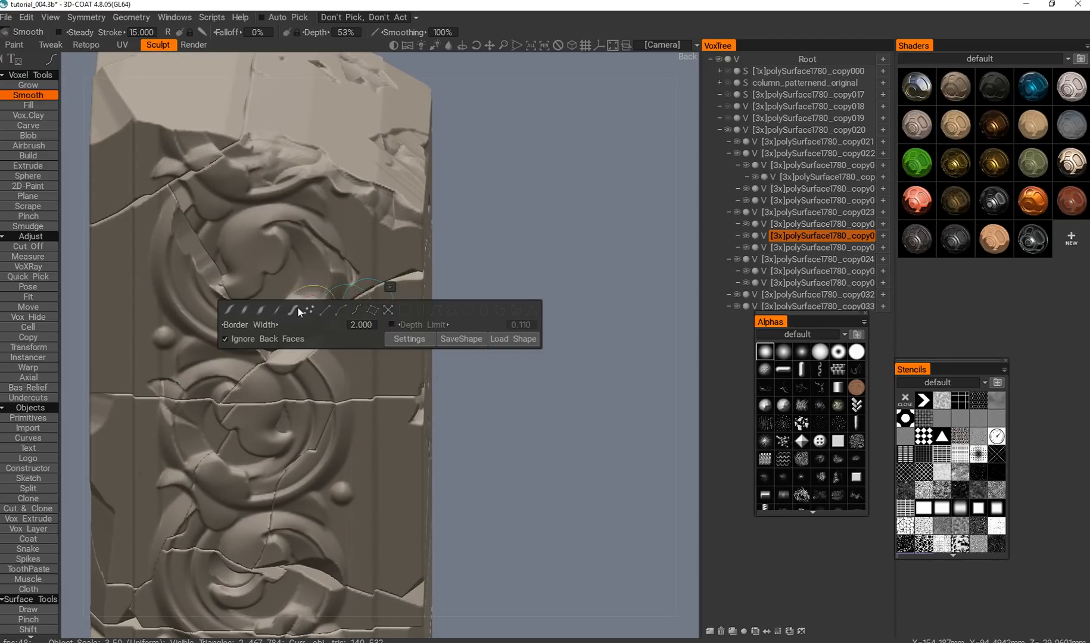
click(298, 308)
Pick the small piece under polySurface1780_copy022 beside the first scroll and smooth its edge along the crack running to the column's side.
key(h)
drag(359, 313, 341, 314)
click(343, 309)
alt+middle_drag(341, 313, 399, 275)
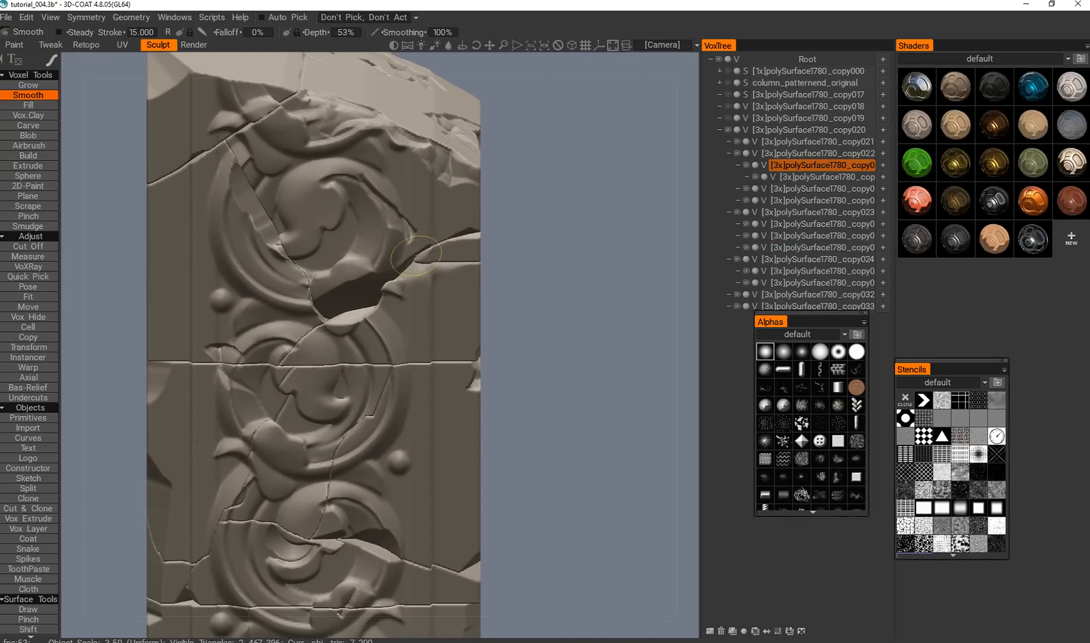
alt+right_drag(412, 271, 322, 301)
mouse_move(322, 301)
alt+mouse_down()
mouse_move(260, 322)
mouse_move(300, 295)
mouse_move(342, 294)
alt+mouse_up()
alt+middle_drag(396, 302, 344, 268)
mouse_move(345, 268)
alt+mouse_down()
mouse_move(326, 273)
mouse_move(272, 251)
alt+mouse_up()
Pick polySurface1780_copy022 and polySurface1780_copy023 in turn and smooth their edges along the cracks around the scrolls.
key(h)
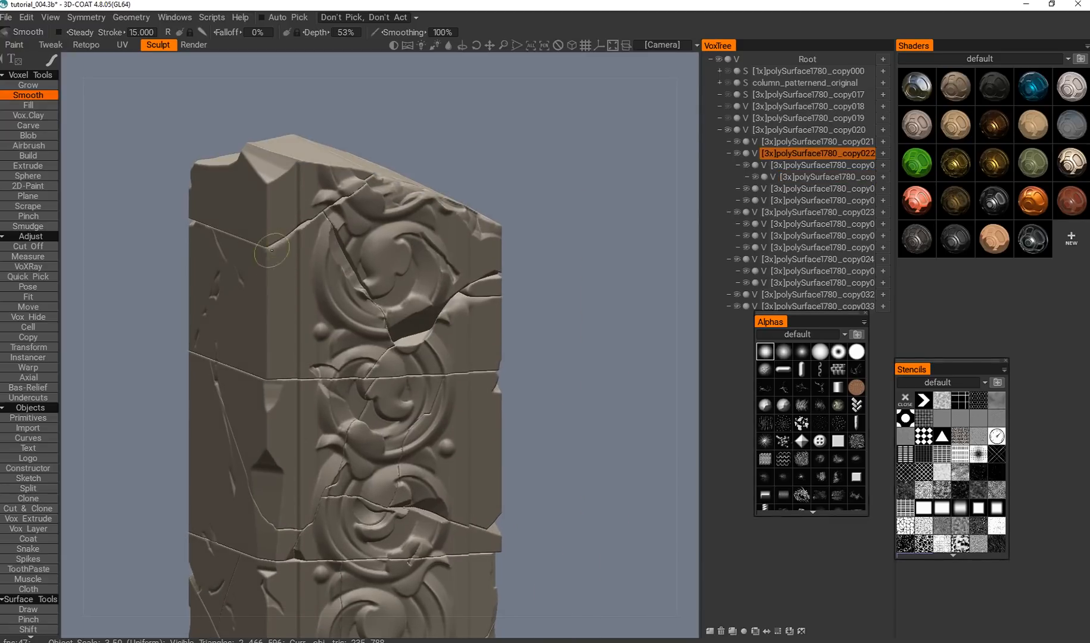
alt+drag(298, 339, 252, 311)
alt+middle_drag(317, 375, 352, 322)
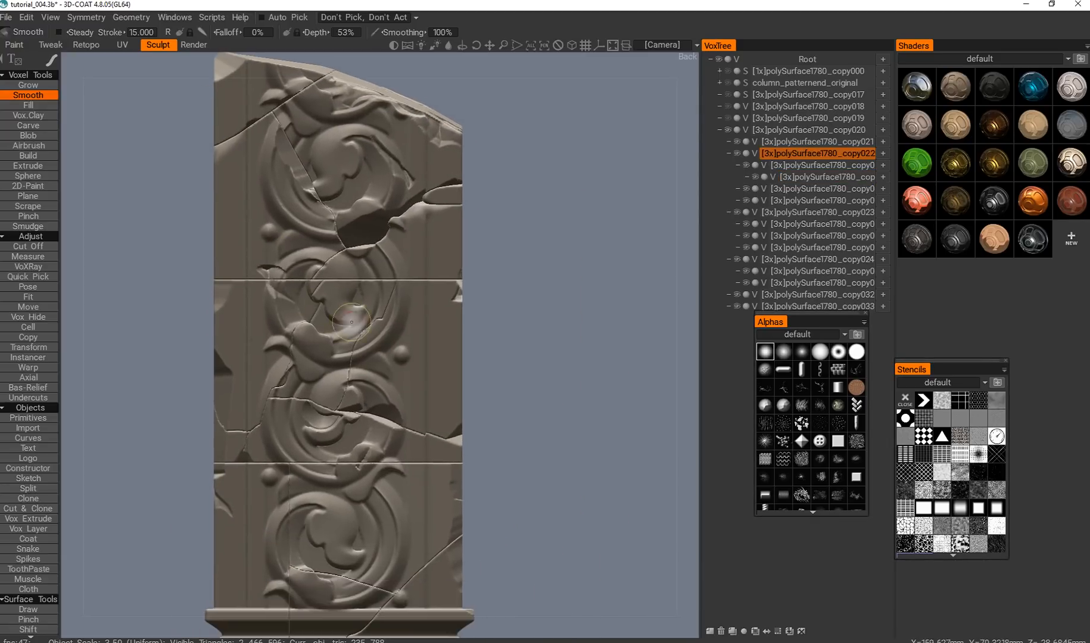
alt+middle_drag(353, 380, 354, 261)
key(h)
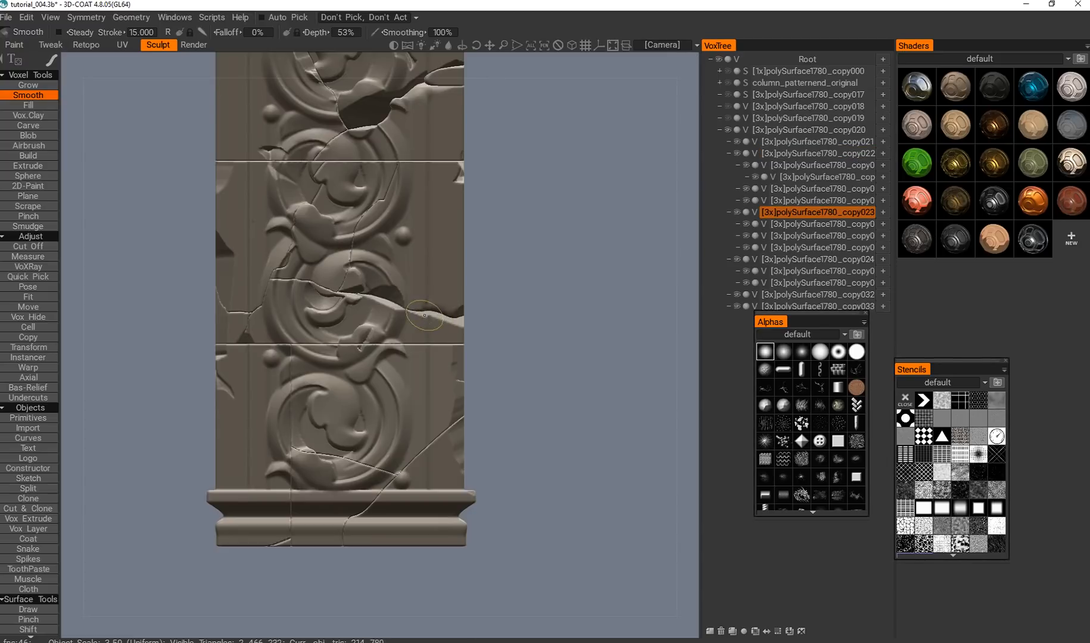
alt+middle_drag(348, 352, 433, 349)
Pick the block piece under polySurface1780_copy024 beside the fourth scroll and smooth its broken edges.
key(h)
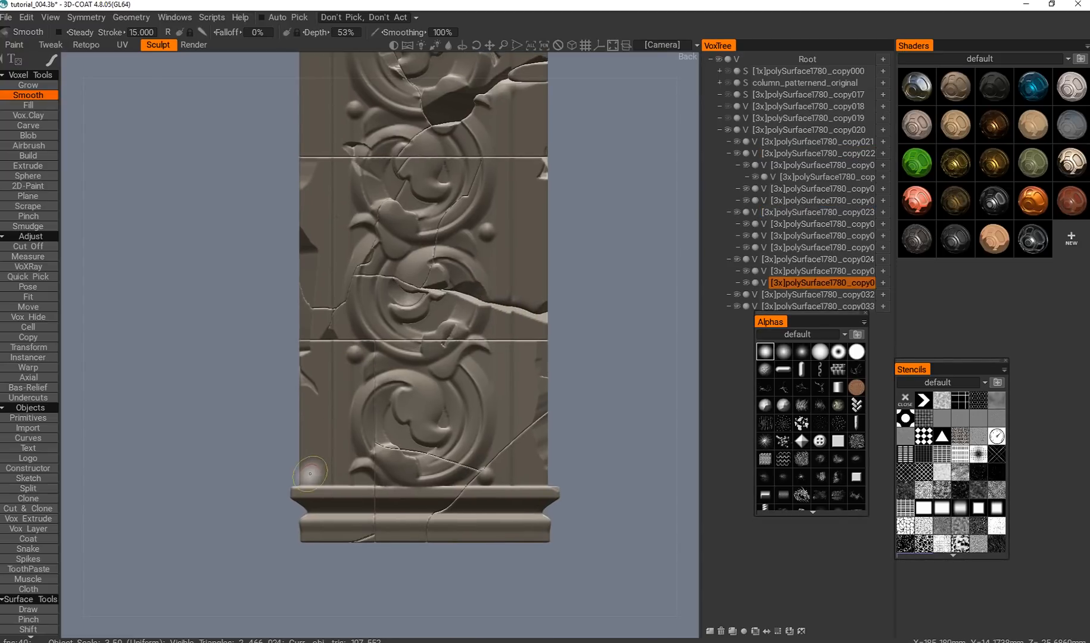
alt+drag(295, 433, 357, 456)
alt+middle_drag(310, 331, 366, 371)
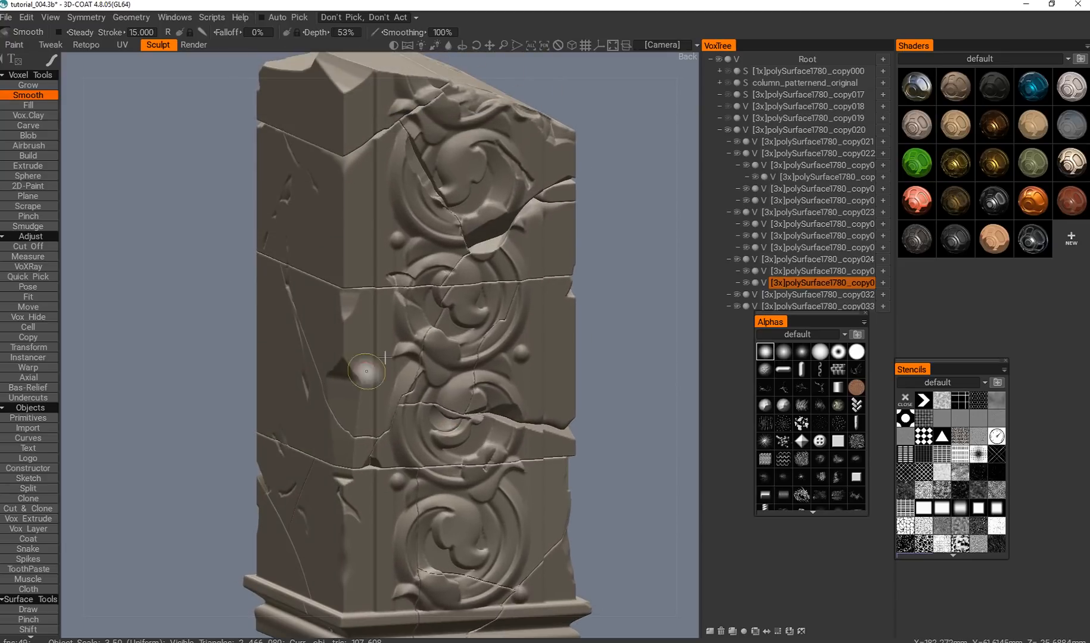
alt+drag(367, 372, 262, 79)
Pick the first piece under polySurface1780_copy022 and smooth its crack edge around the corner onto the plain face.
alt+drag(486, 301, 463, 290)
alt+middle_drag(464, 291, 388, 257)
alt+drag(387, 257, 221, 423)
alt+middle_drag(221, 422, 359, 376)
alt+right_drag(359, 376, 282, 363)
alt+middle_drag(282, 362, 205, 359)
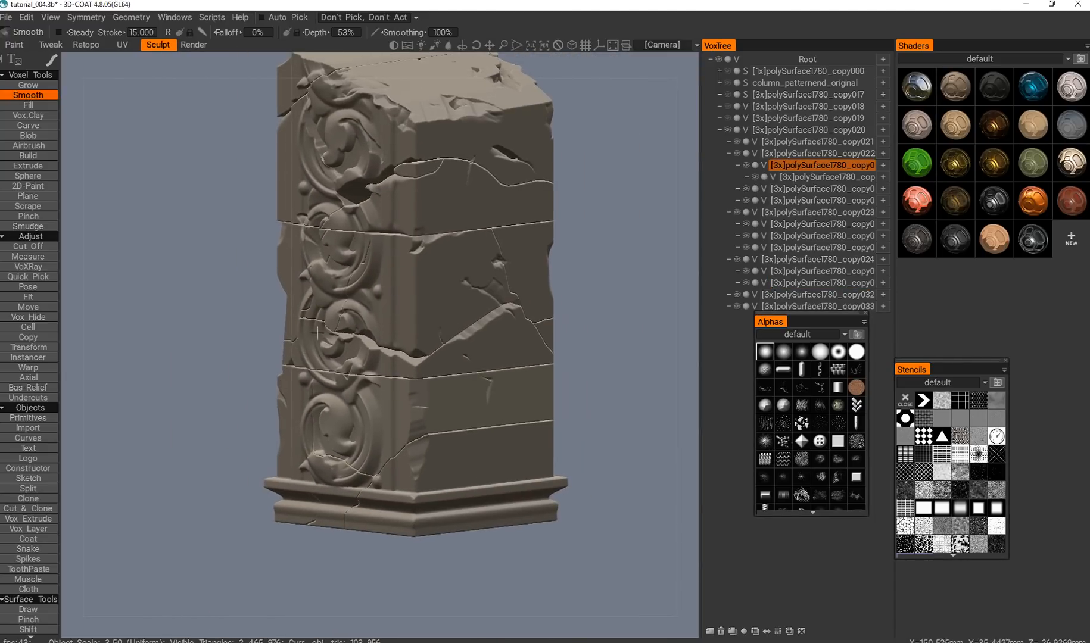
alt+middle_drag(317, 333, 261, 270)
alt+right_drag(261, 269, 350, 388)
Pick polySurface1780_copy020 and smooth its chipped corner edges between the lower crack and the base.
key(h)
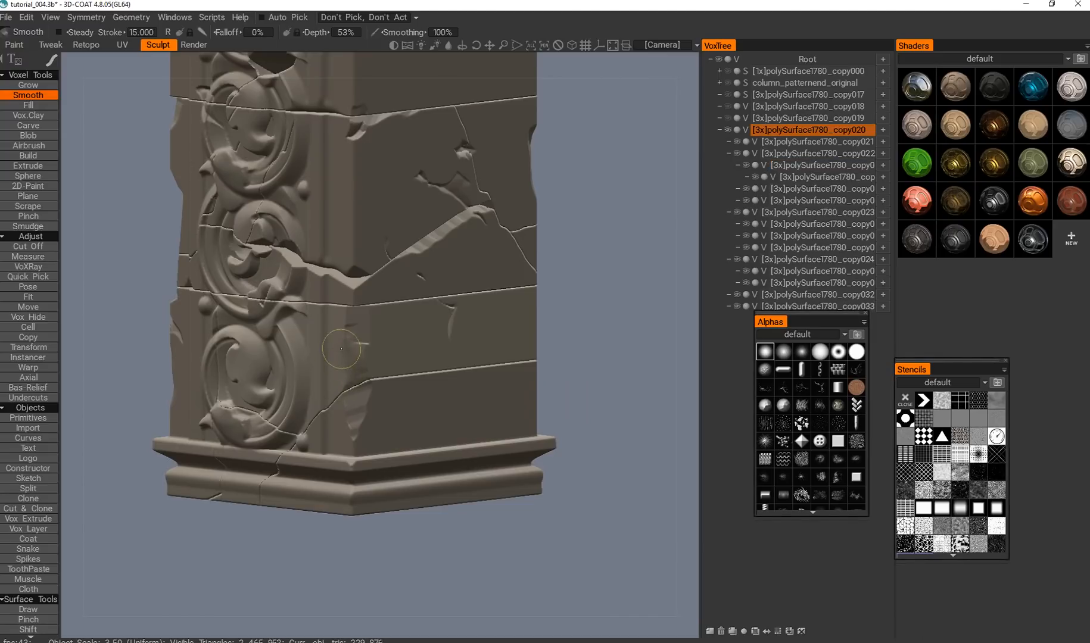
alt+drag(322, 401, 281, 385)
alt+middle_drag(281, 385, 561, 440)
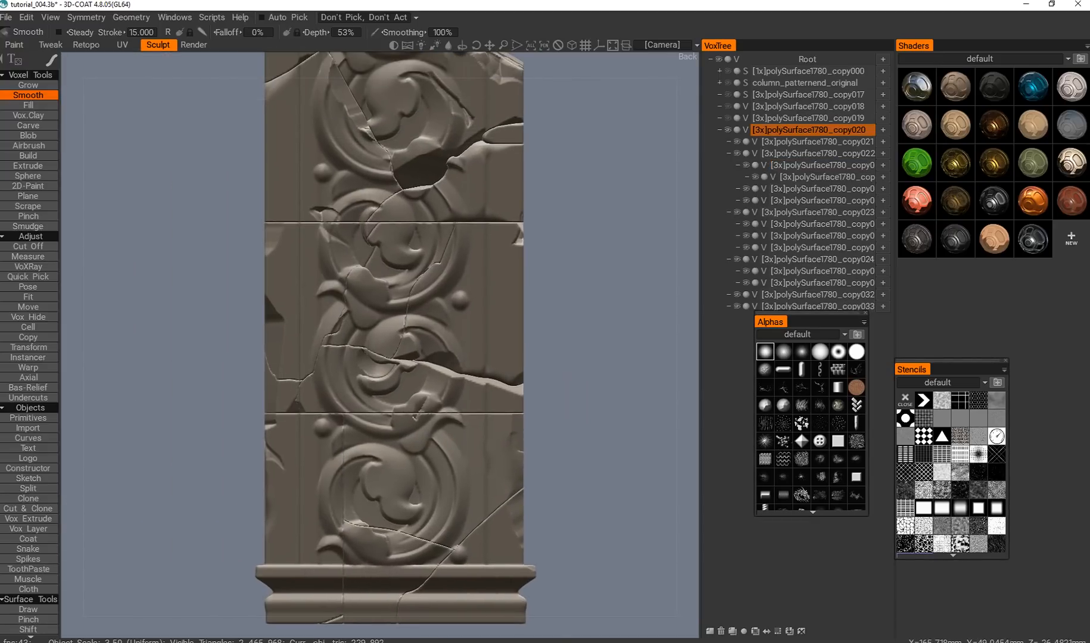
alt+drag(263, 351, 314, 351)
alt+middle_drag(315, 352, 350, 369)
alt+right_drag(351, 369, 316, 339)
alt+drag(316, 339, 353, 342)
alt+right_drag(353, 342, 325, 381)
Pick the first piece under polySurface1780_copy023, switch to Vox Hide with another stroke mode, and chip the long curved crack on the side face.
key(h)
alt+middle_drag(317, 379, 335, 411)
key(1)
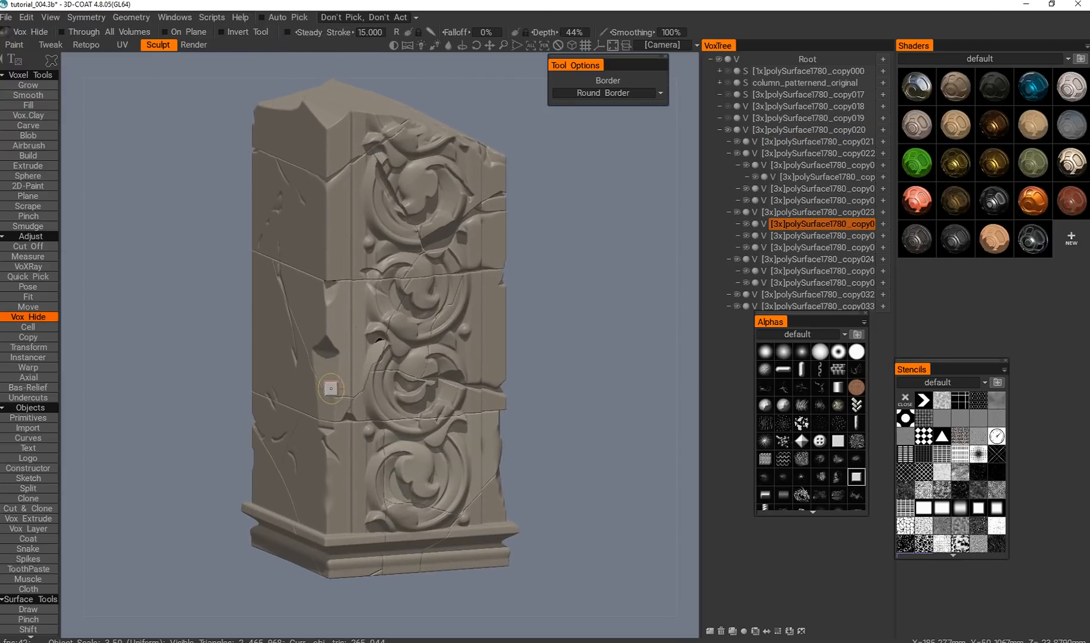
key(e)
click(382, 361)
alt+shift+drag(319, 407, 296, 355)
middle_drag(301, 388, 316, 376)
middle_drag(286, 412, 278, 443)
Pick polySurface1780_copy020 and chip its corner edge where the diagonal crack above the base wraps around.
scroll(325, 412, up, 2)
key(h)
scroll(294, 389, up, 2)
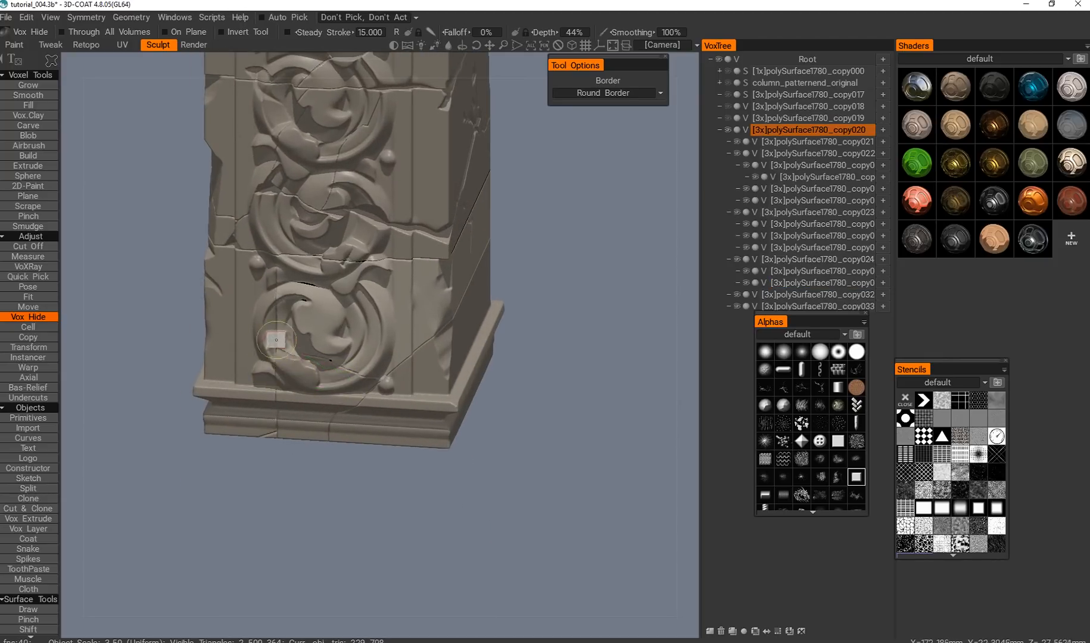
alt+drag(302, 390, 323, 361)
scroll(324, 359, down, 3)
alt+middle_drag(323, 360, 252, 409)
alt+drag(252, 409, 269, 358)
alt+middle_drag(269, 358, 232, 340)
alt+drag(232, 341, 258, 324)
scroll(259, 325, up, 2)
alt+middle_drag(259, 324, 325, 312)
scroll(326, 312, up, 2)
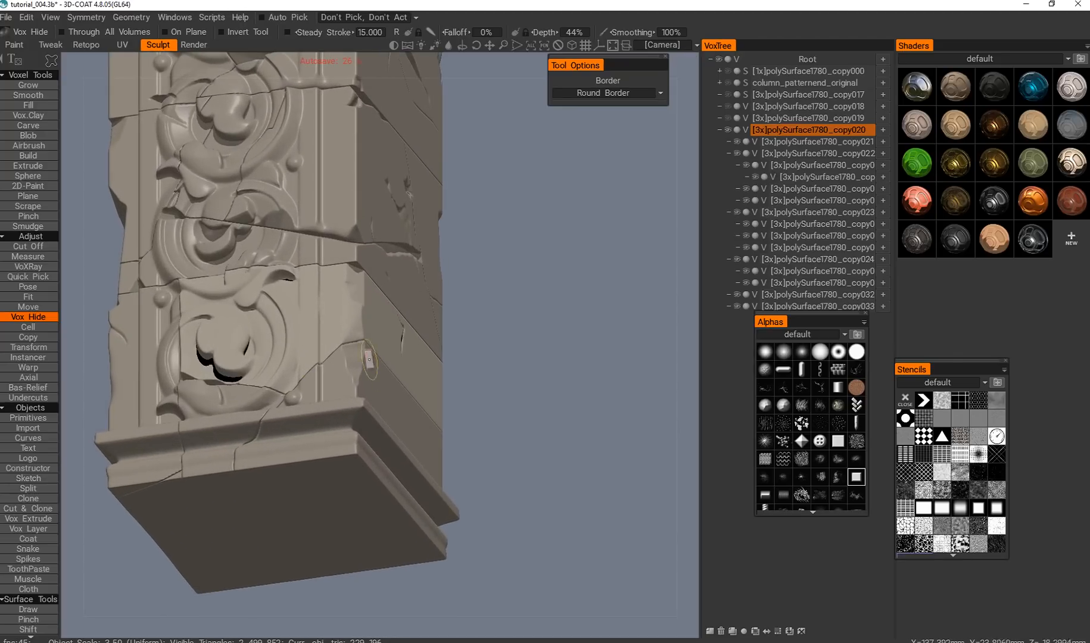
Pick polySurface1780_copy032 and cut a chip from its edge along the diagonal crack above the base.
key(h)
alt+drag(412, 381, 404, 335)
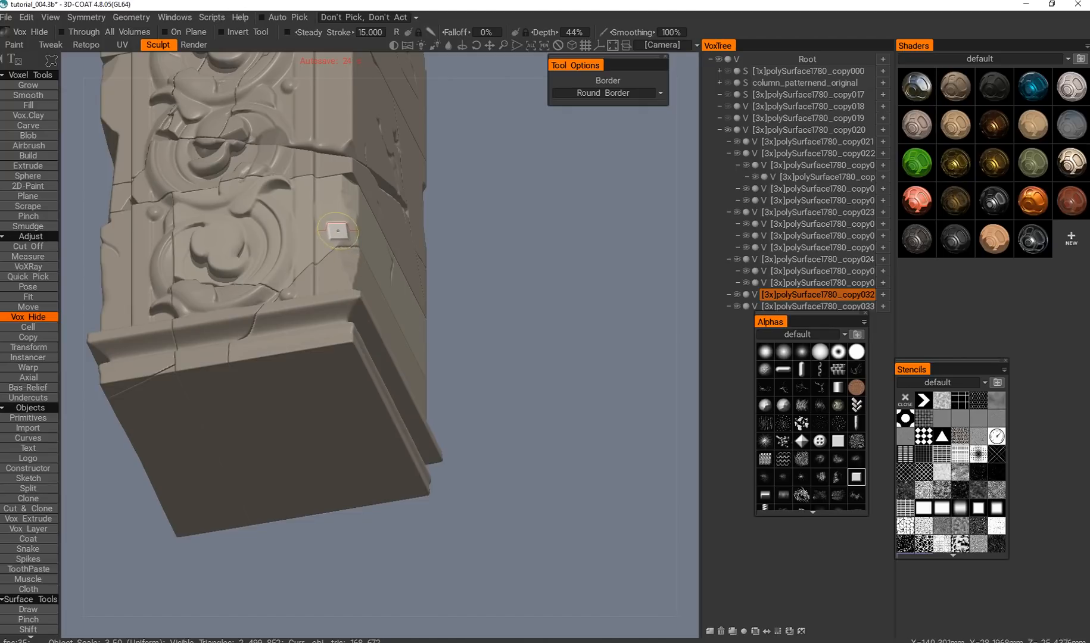
alt+drag(313, 218, 300, 341)
scroll(354, 379, down, 3)
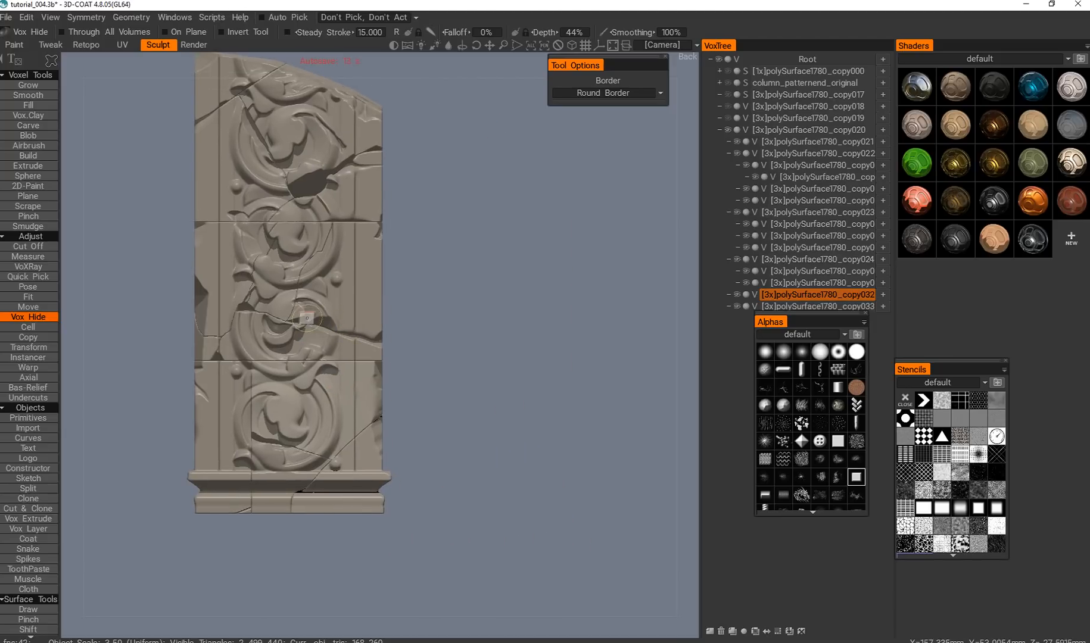
Pick the last piece under polySurface1780_copy024 and cut an outlined chip along the lower horizontal crack above the fourth scroll.
alt+drag(337, 307, 331, 429)
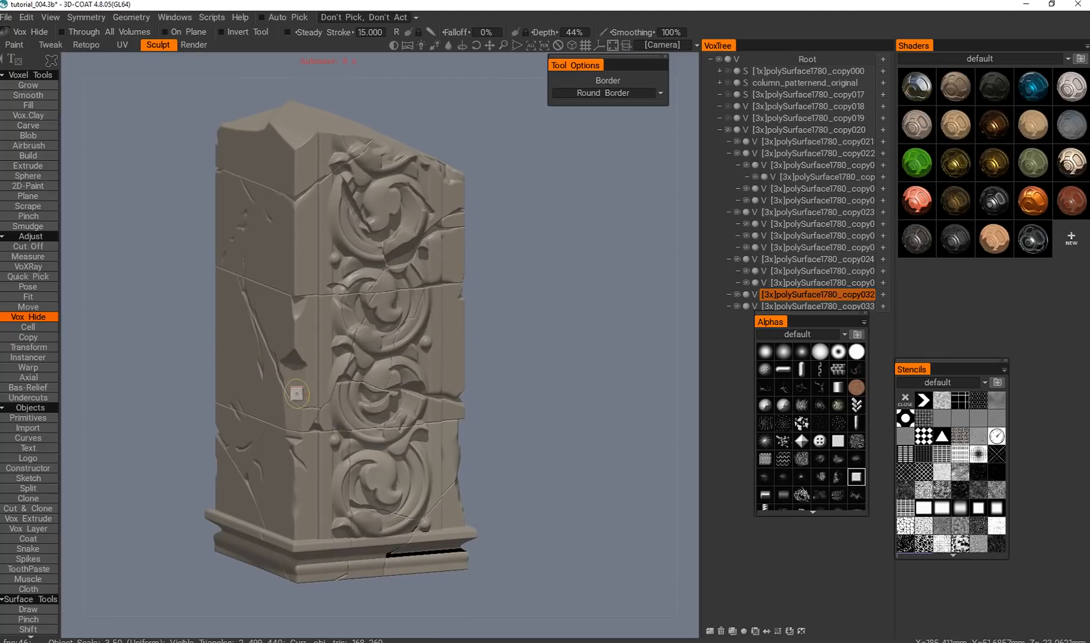
alt+drag(291, 354, 326, 169)
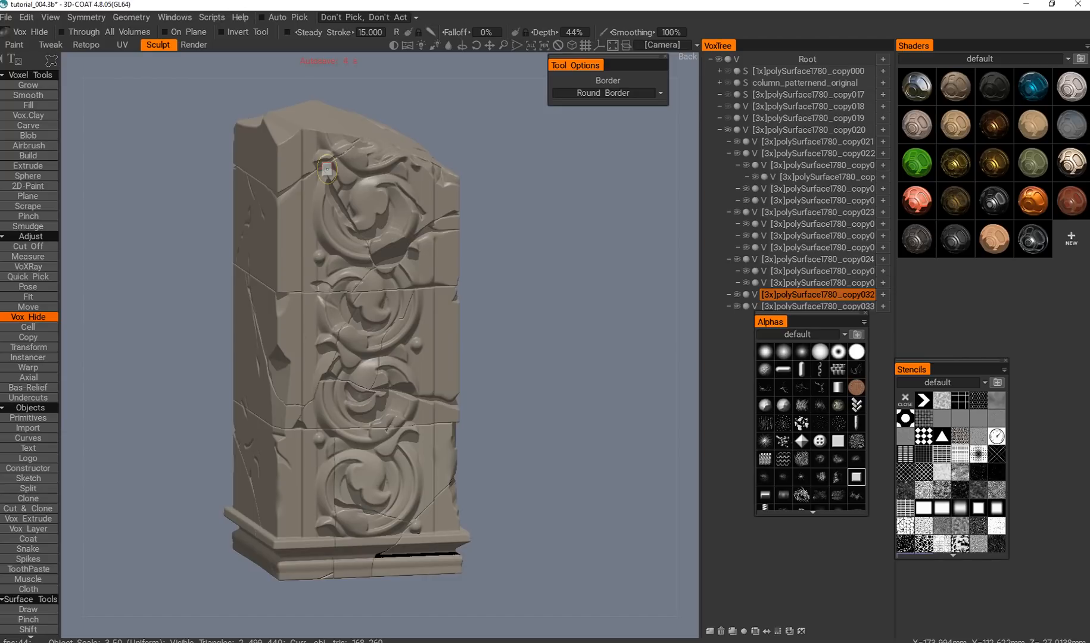
alt+drag(290, 420, 328, 398)
alt+right_drag(327, 399, 435, 390)
alt+middle_drag(434, 390, 360, 391)
key(h)
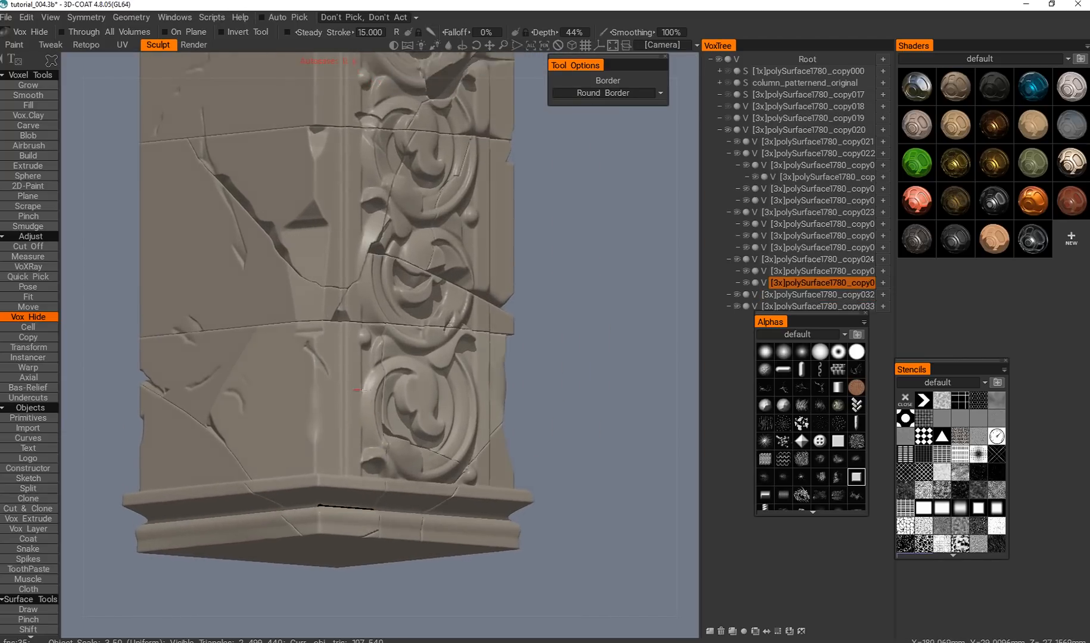
alt+drag(359, 391, 435, 330)
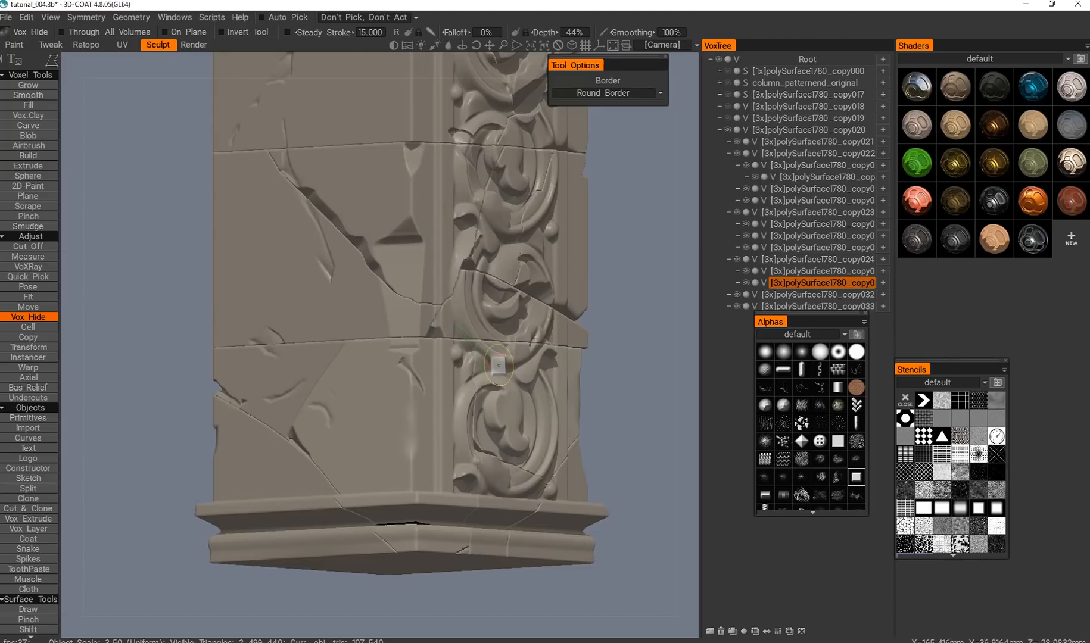
alt+shift+drag(451, 424, 419, 363)
alt+middle_drag(364, 359, 429, 369)
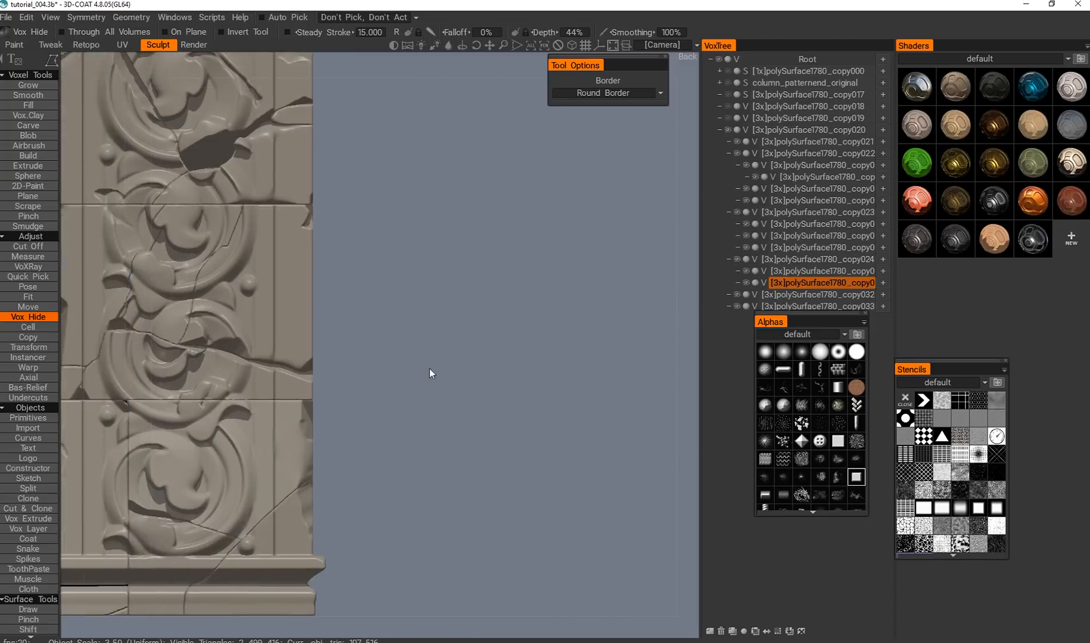
Examine the cracked and chipped column from several sides, including its broken crown, corner edges and base.
alt+right_drag(429, 369, 357, 371)
alt+drag(357, 371, 386, 379)
alt+middle_drag(386, 379, 441, 396)
alt+right_drag(441, 396, 385, 409)
alt+drag(385, 408, 415, 414)
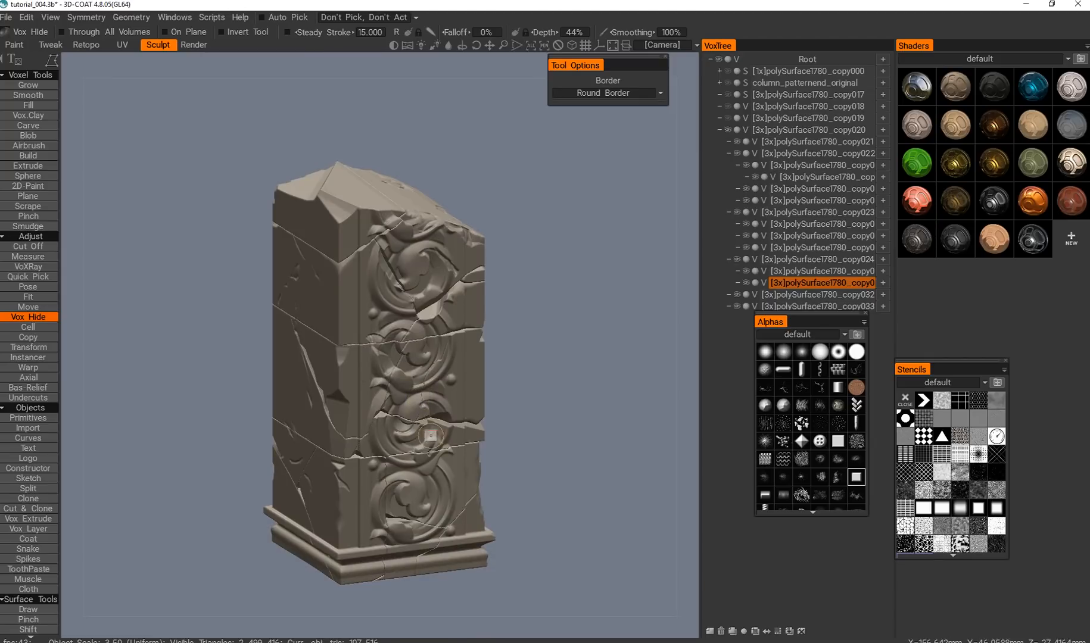
click(539, 47)
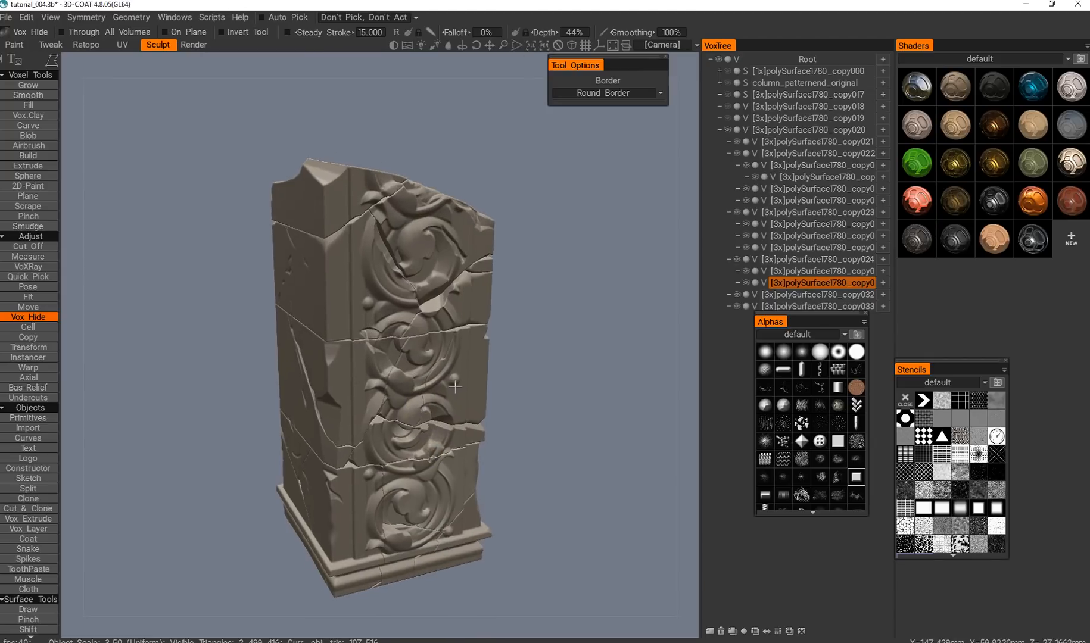
alt+drag(453, 384, 519, 387)
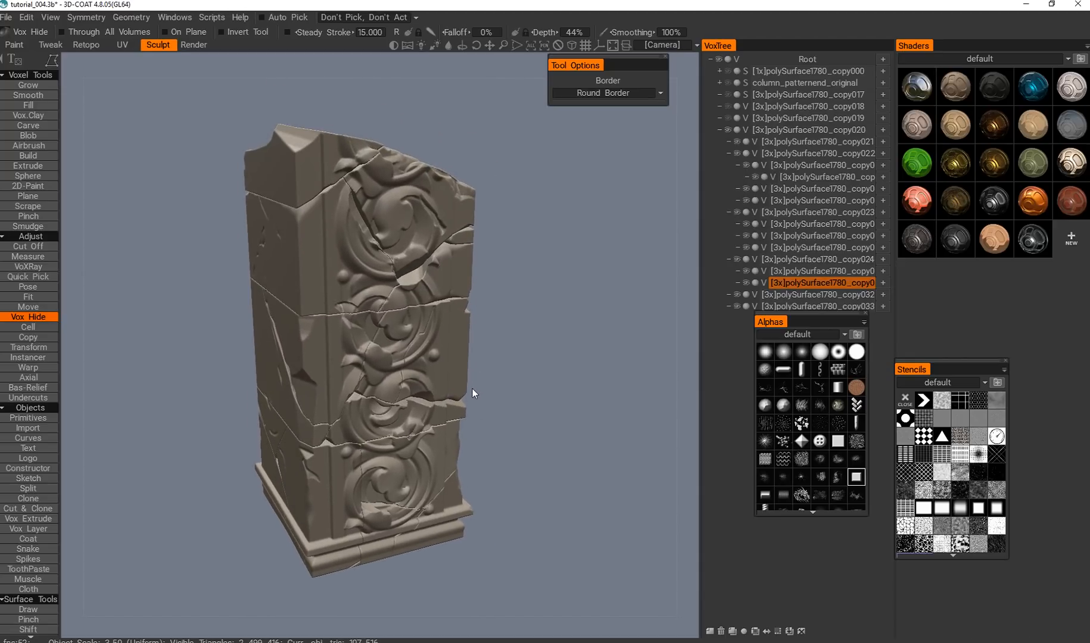
mouse_move(487, 400)
alt+mouse_down()
mouse_move(425, 328)
mouse_move(473, 382)
mouse_move(495, 381)
mouse_move(500, 410)
alt+mouse_up()
alt+right_drag(500, 410, 471, 377)
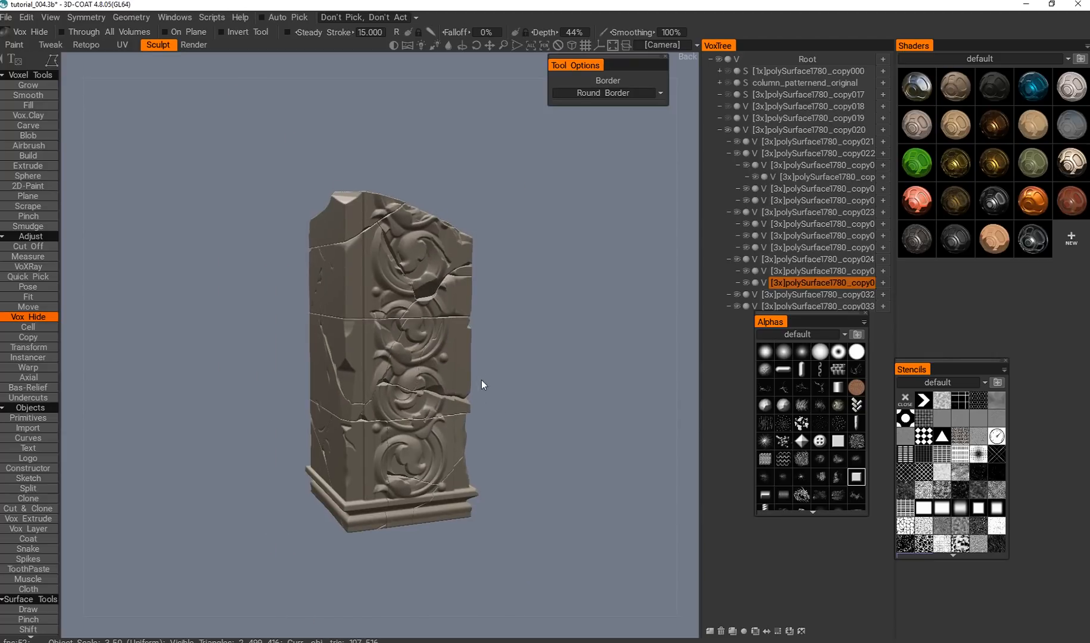
Try the cloudy noise stencil over the column with the Split tool, and return to Vox Hide.
key(s)
alt+drag(478, 416, 492, 249)
click(960, 489)
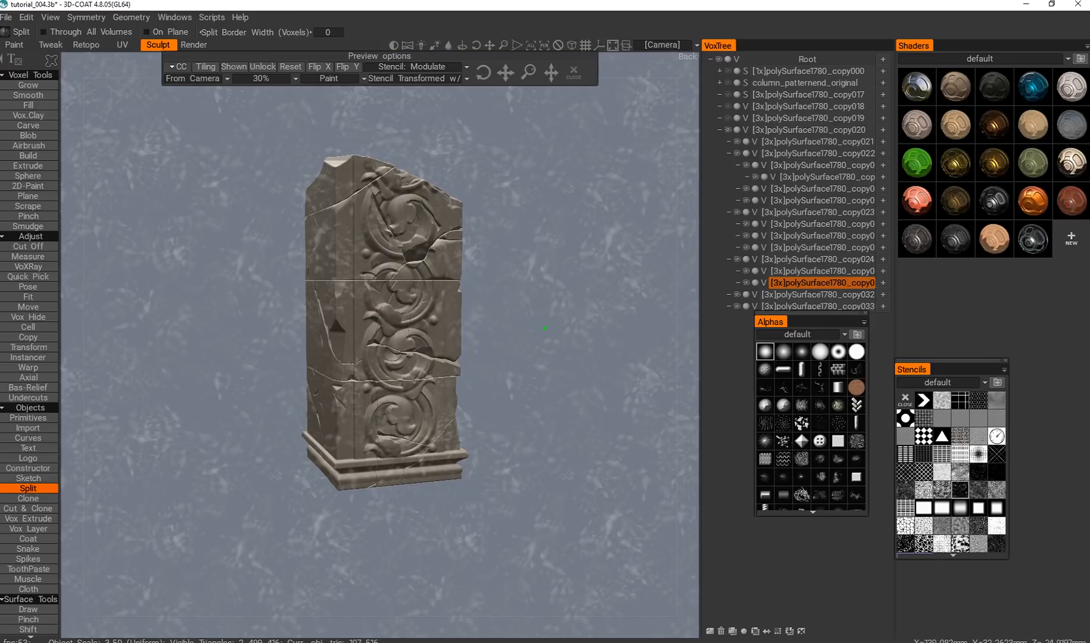
alt+middle_drag(430, 298, 464, 319)
alt+right_drag(463, 320, 451, 364)
alt+middle_drag(451, 365, 442, 351)
alt+right_drag(443, 411, 447, 362)
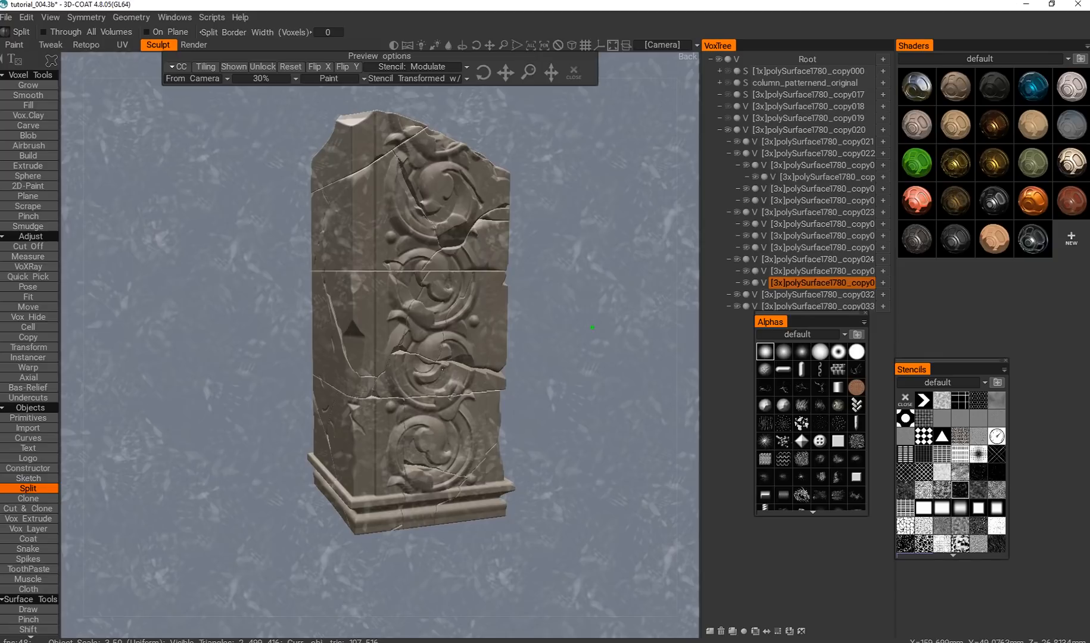
key(h)
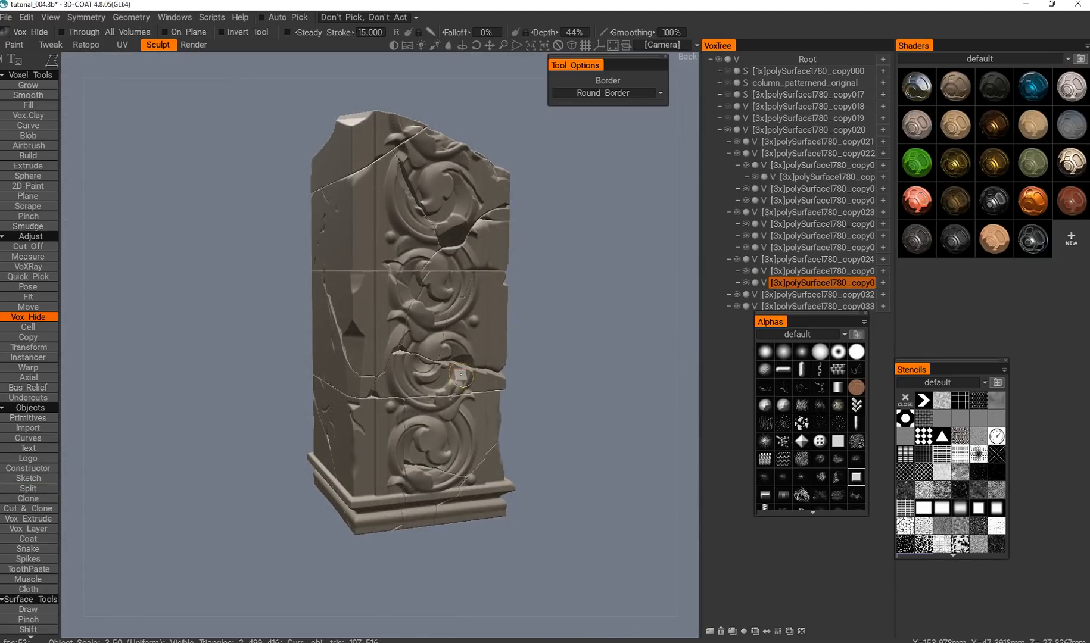
Switch to the Split tool and overlay the cloudy noise stencil on the column with From Camera projection.
key(s)
alt+middle_drag(356, 416, 353, 446)
alt+drag(353, 447, 361, 450)
click(958, 493)
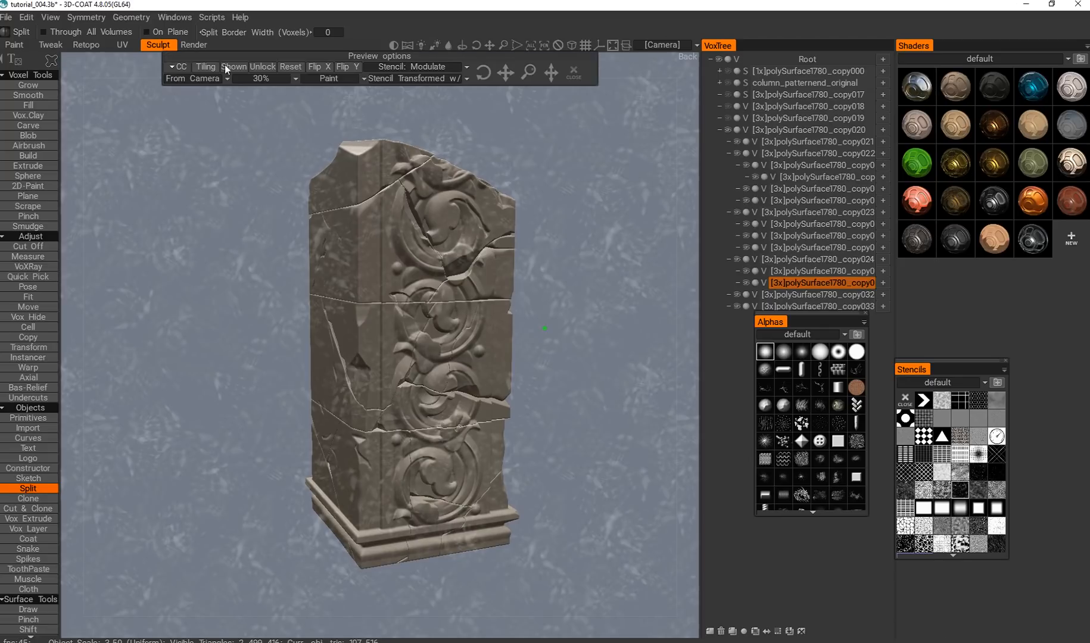
click(195, 78)
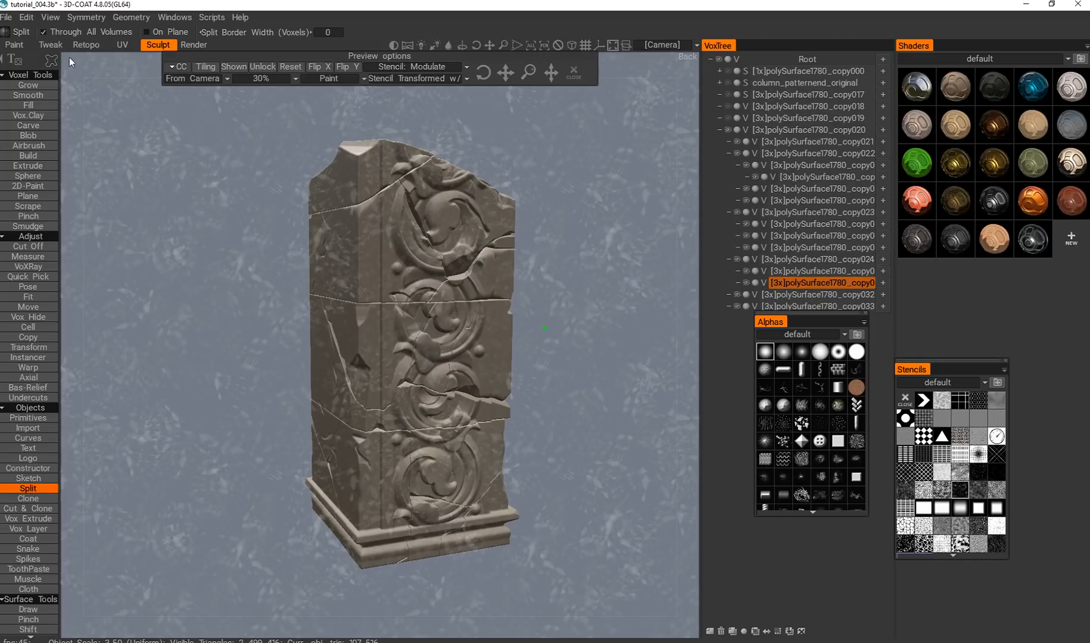
Replace the cloudy stencil with a fine speckled noise stencil and check its coverage over the whole column.
alt+middle_drag(372, 420, 327, 293)
alt+right_drag(327, 293, 327, 396)
alt+middle_drag(327, 397, 342, 406)
alt+right_drag(342, 406, 342, 369)
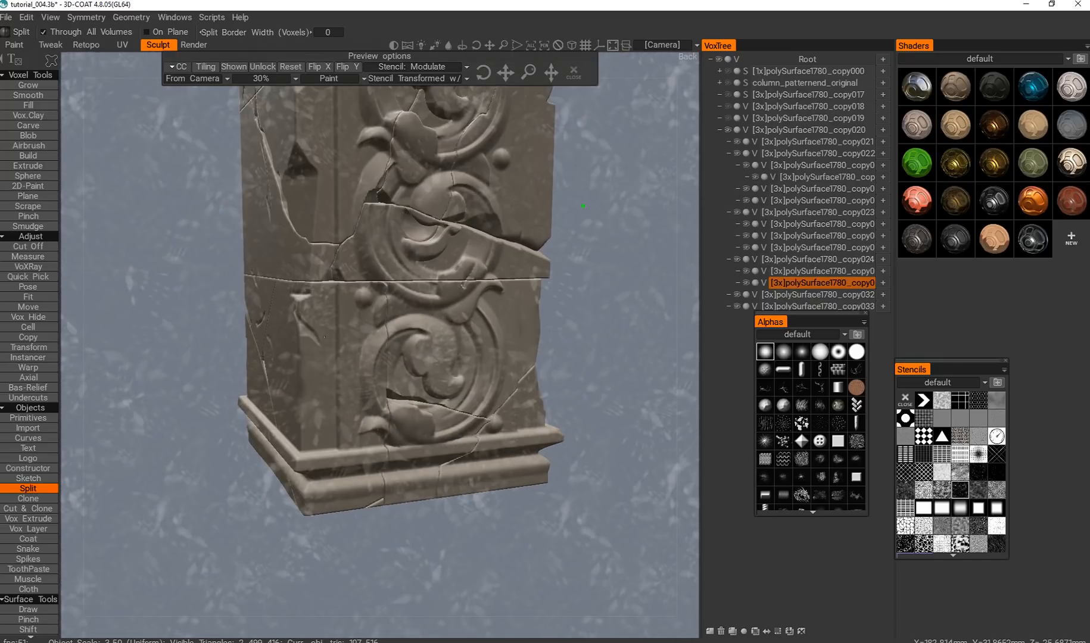
click(978, 474)
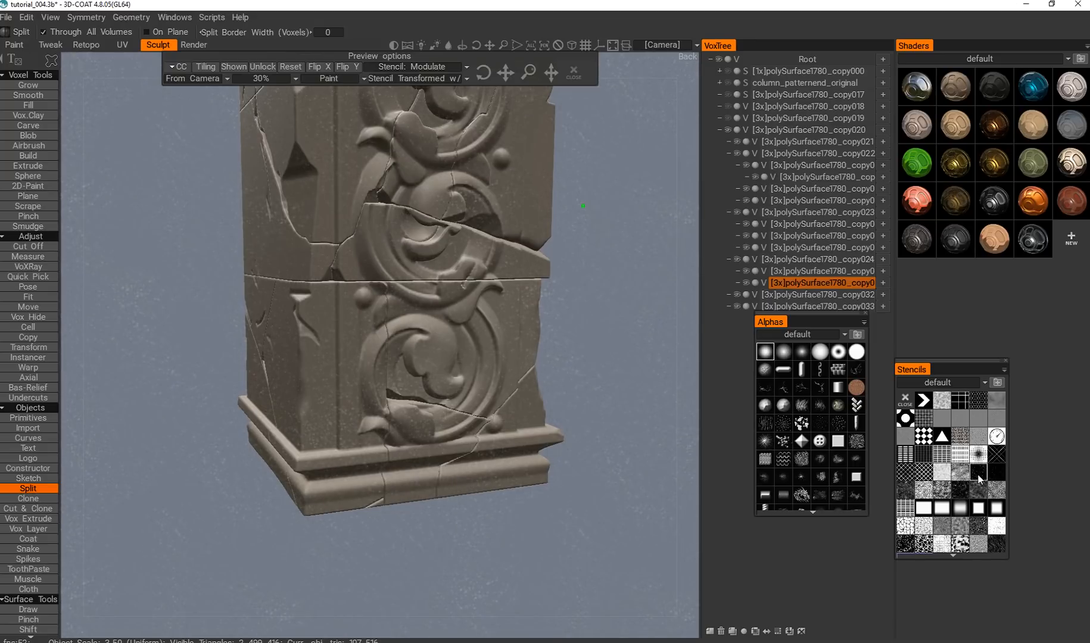
alt+middle_drag(301, 201, 324, 280)
alt+right_drag(323, 280, 323, 209)
alt+middle_drag(324, 209, 333, 268)
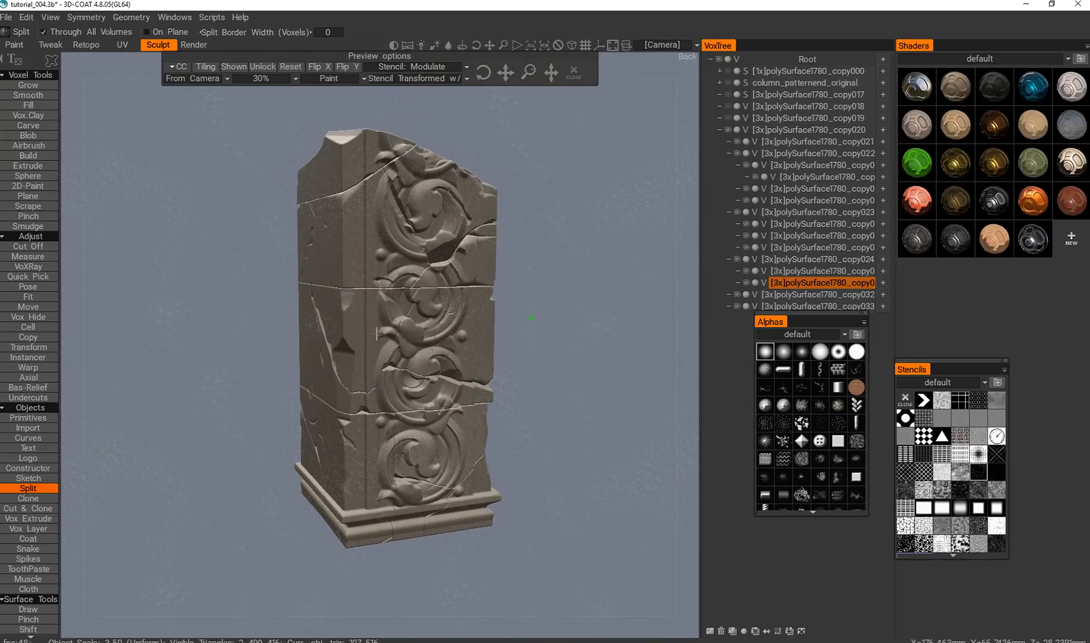
alt+right_drag(333, 268, 333, 257)
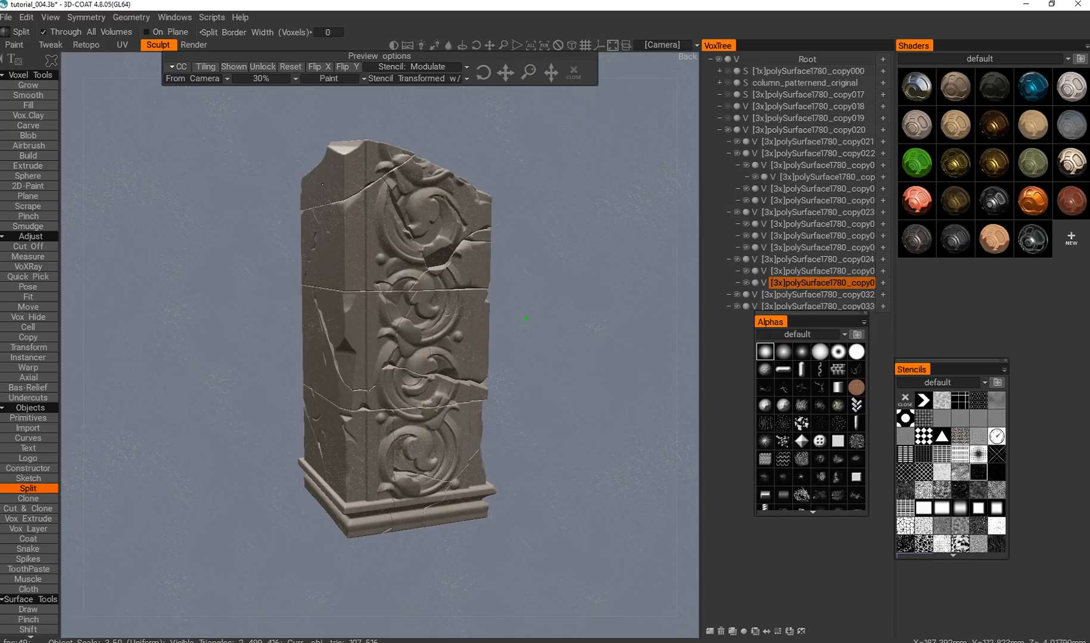
Enlarge the speckled stencil and split small chips off the column with a freehand outline around it.
key(e)
click(432, 185)
drag(268, 289, 309, 274)
alt+middle_drag(298, 311, 318, 365)
alt+drag(319, 366, 335, 383)
alt+right_drag(335, 382, 345, 411)
alt+drag(348, 442, 339, 437)
alt+right_drag(346, 447, 332, 382)
alt+middle_drag(330, 439, 304, 406)
alt+right_drag(304, 405, 316, 441)
right_drag(508, 325, 524, 307)
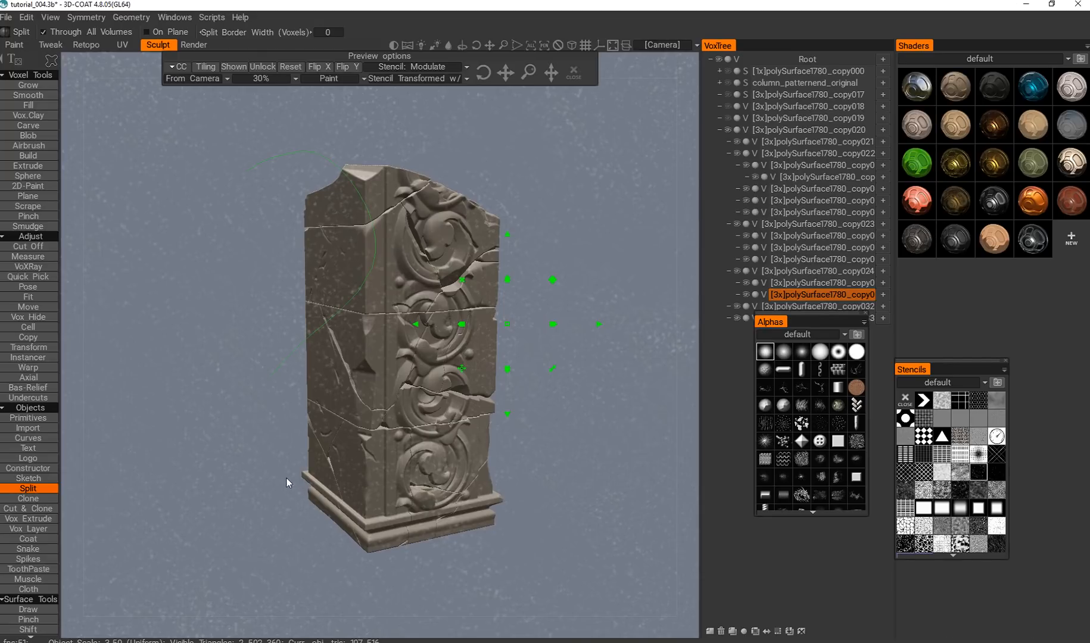
Split further chips by outlining the whole column through the speckled stencil, then repeat with the stencil scaled larger.
alt+right_drag(257, 401, 274, 429)
alt+drag(274, 428, 267, 423)
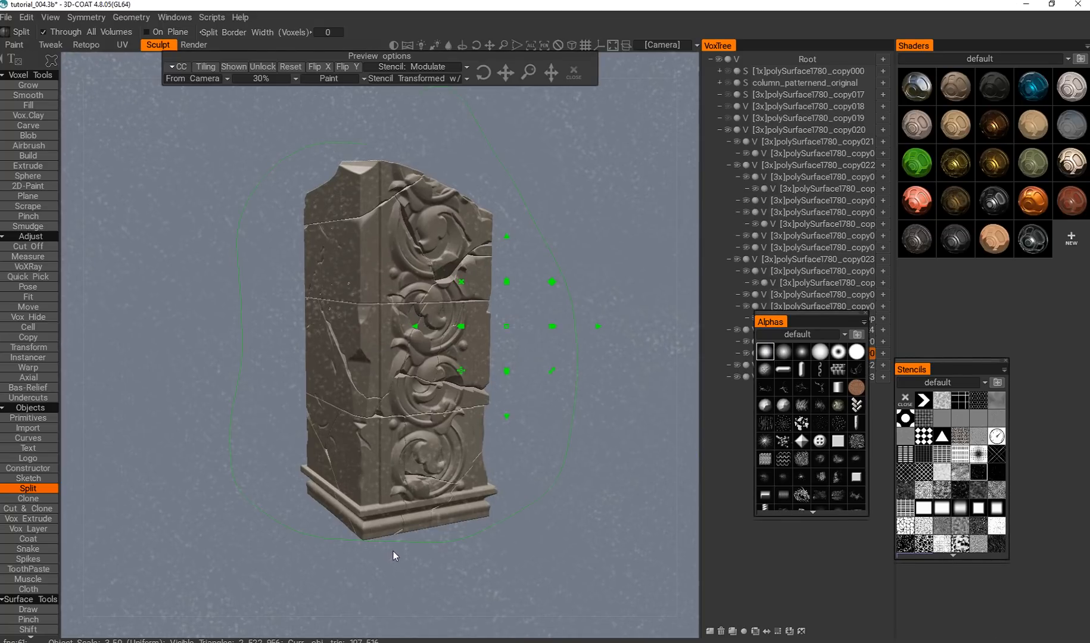
alt+drag(386, 542, 376, 539)
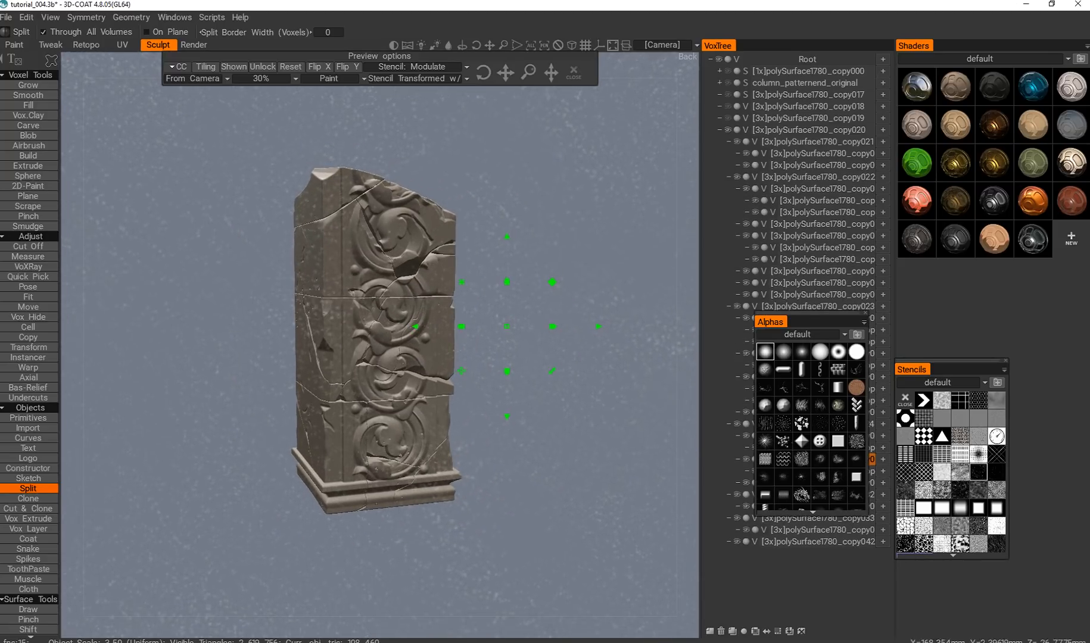
drag(551, 285, 631, 250)
mouse_move(246, 447)
mouse_down()
mouse_move(315, 396)
mouse_move(285, 551)
mouse_up()
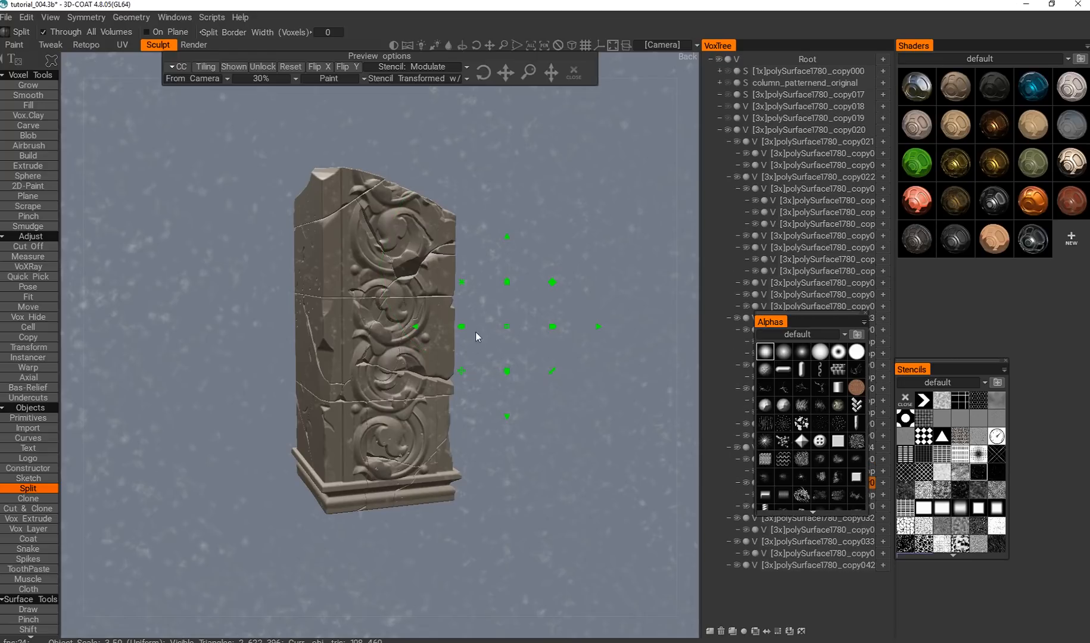
mouse_move(321, 314)
alt+mouse_down()
mouse_move(352, 349)
mouse_move(315, 328)
alt+mouse_up()
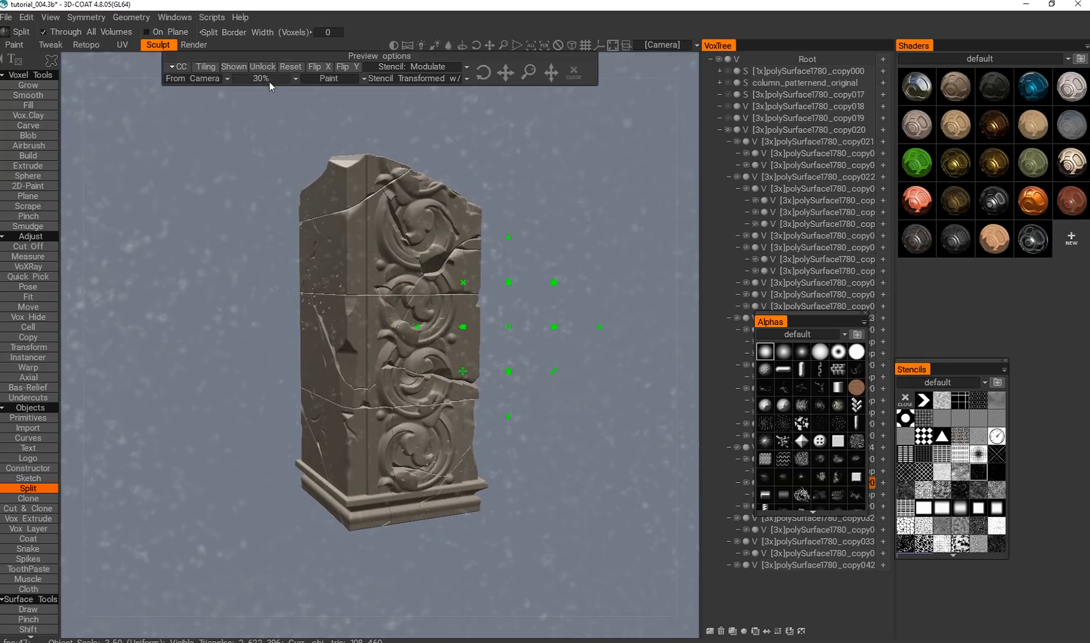
Raise the stencil's Contrast to 100% in its colour correction settings, keeping the From Camera projection.
click(221, 79)
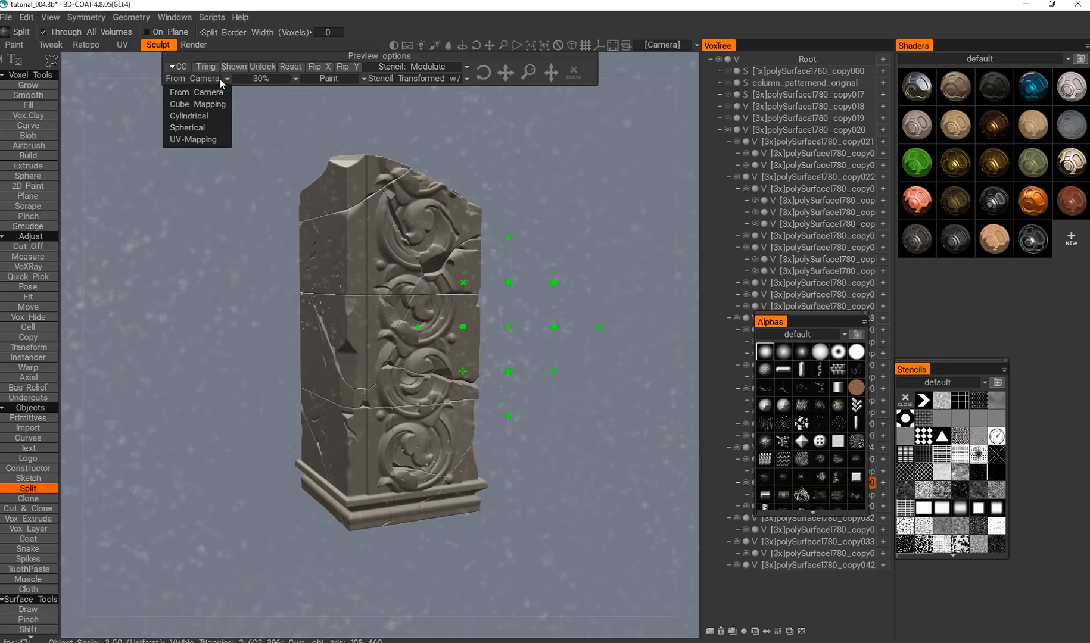
click(279, 75)
click(181, 67)
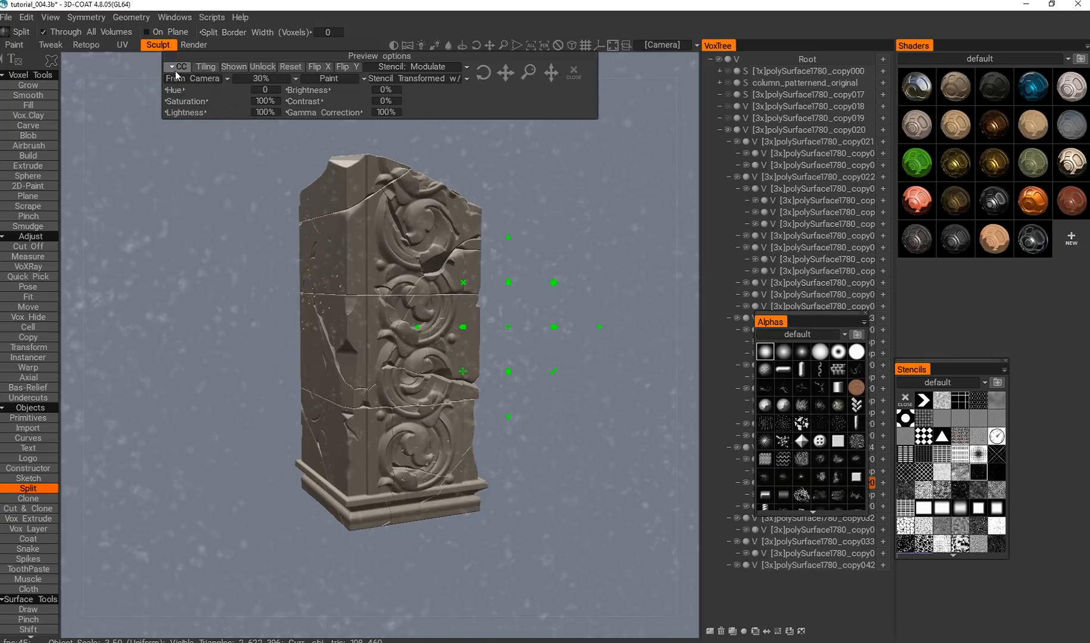
drag(337, 96, 465, 101)
drag(315, 107, 485, 100)
Outline the column with the high-contrast speckled stencil to split out scattered pits, and close the stencil.
alt+drag(269, 378, 348, 385)
alt+right_drag(348, 384, 336, 444)
alt+middle_drag(328, 476, 232, 397)
alt+middle_drag(270, 334, 223, 478)
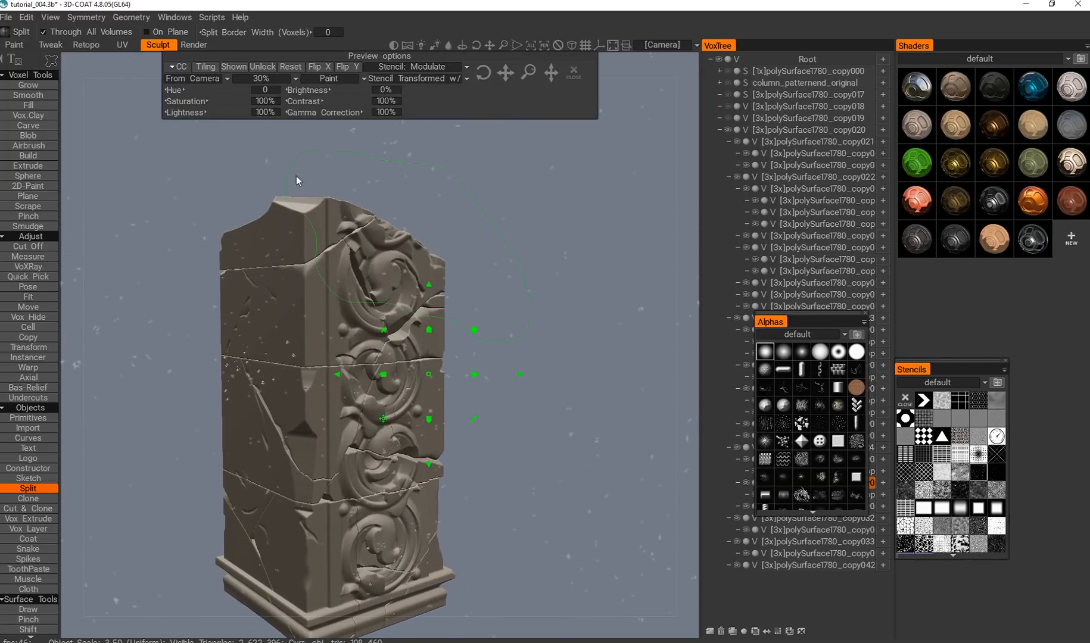
click(444, 430)
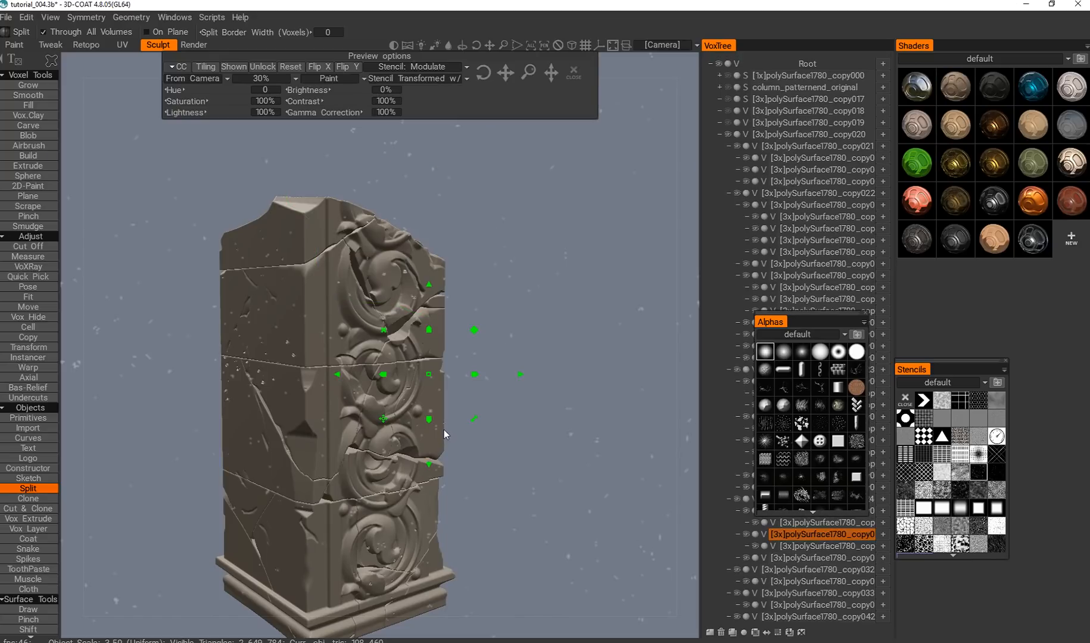
click(573, 72)
Examine the pits and speckled chips on the column's plain side, crack edges and carved scrolls from several angles.
alt+drag(447, 298, 407, 338)
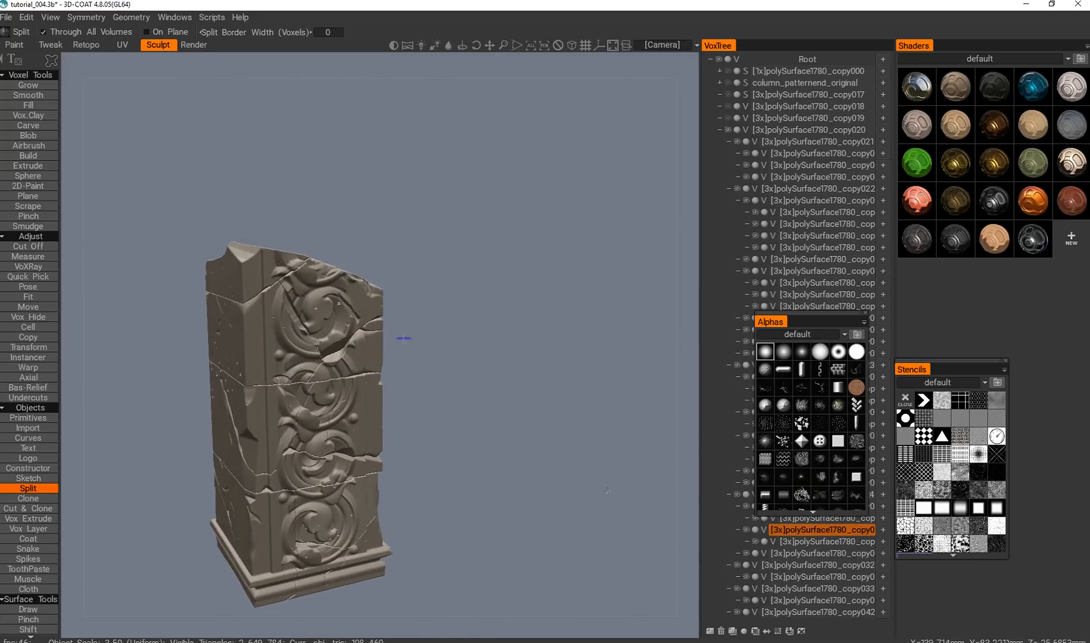
alt+middle_drag(406, 338, 438, 283)
alt+right_drag(438, 283, 413, 351)
alt+middle_drag(414, 351, 439, 377)
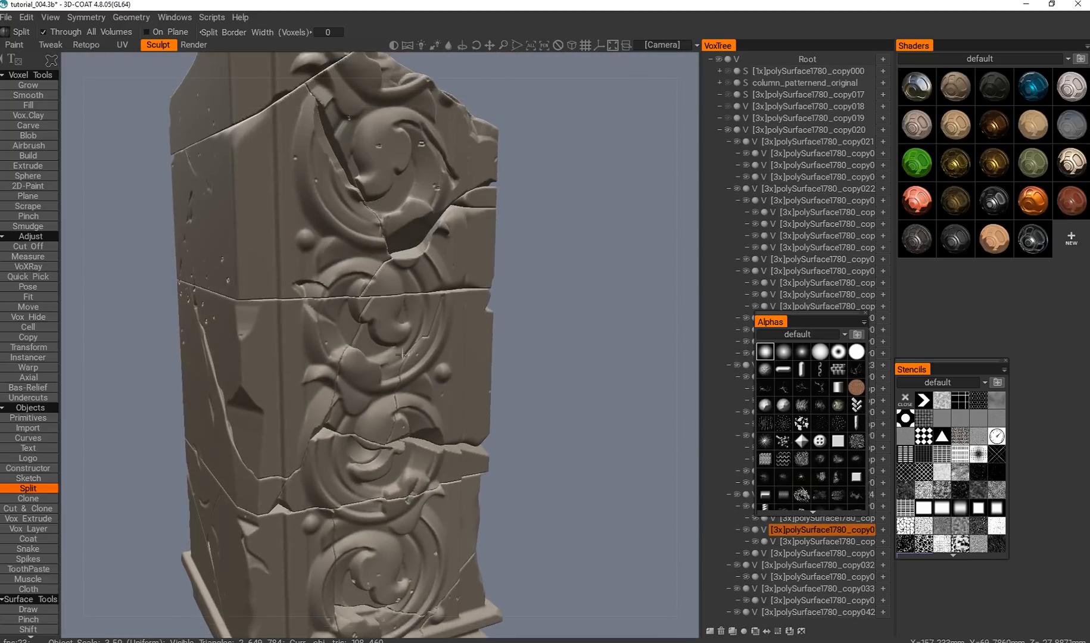
alt+drag(440, 377, 476, 369)
alt+right_drag(411, 342, 417, 353)
alt+drag(411, 351, 418, 354)
alt+middle_drag(424, 283, 411, 357)
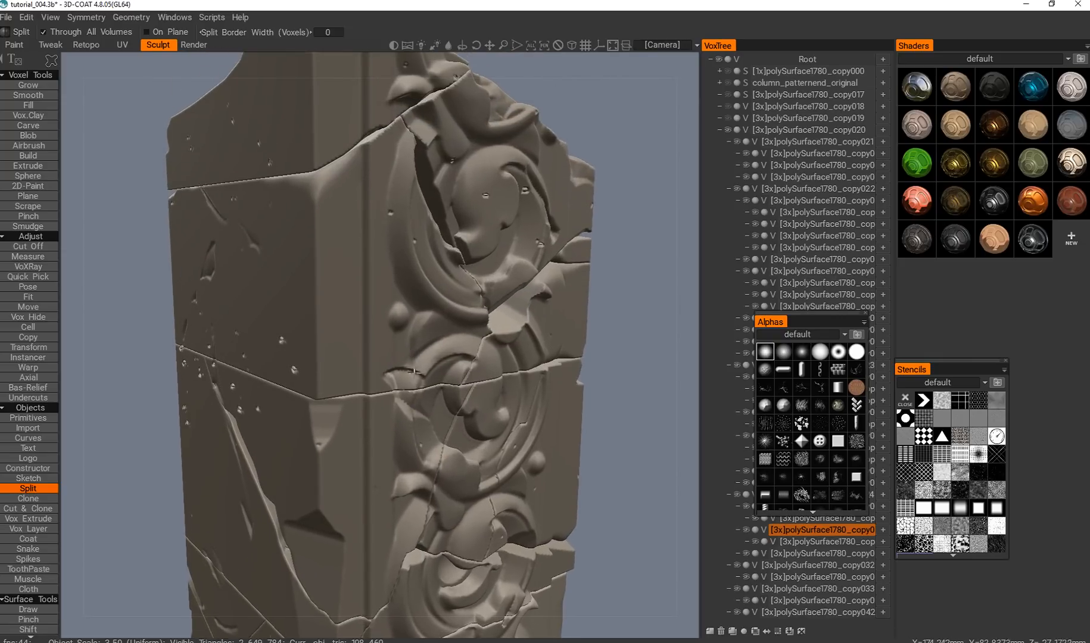
alt+right_drag(417, 373, 407, 373)
alt+drag(406, 373, 433, 365)
alt+right_drag(398, 350, 412, 359)
alt+middle_drag(346, 294, 387, 357)
alt+right_drag(387, 356, 392, 359)
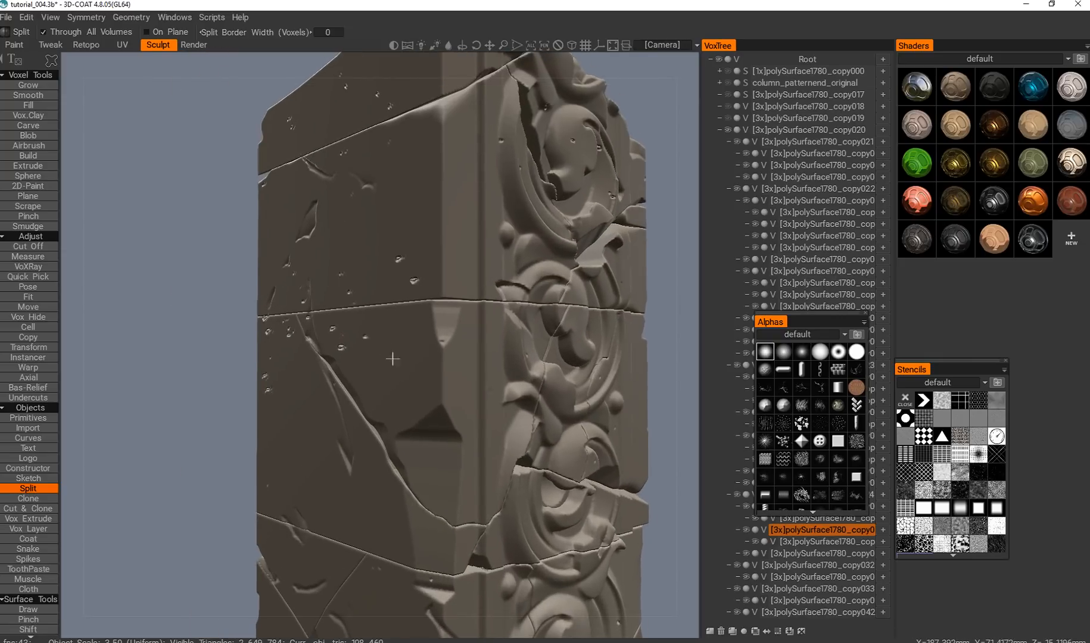
alt+middle_drag(415, 334, 376, 448)
alt+right_drag(375, 448, 356, 426)
alt+drag(356, 427, 274, 432)
alt+right_drag(274, 432, 369, 427)
alt+drag(370, 424, 383, 425)
alt+right_drag(382, 425, 405, 414)
alt+drag(405, 414, 428, 417)
alt+right_drag(428, 417, 389, 407)
alt+drag(388, 407, 395, 410)
alt+middle_drag(395, 410, 381, 380)
alt+right_drag(382, 380, 421, 322)
alt+middle_drag(422, 322, 423, 269)
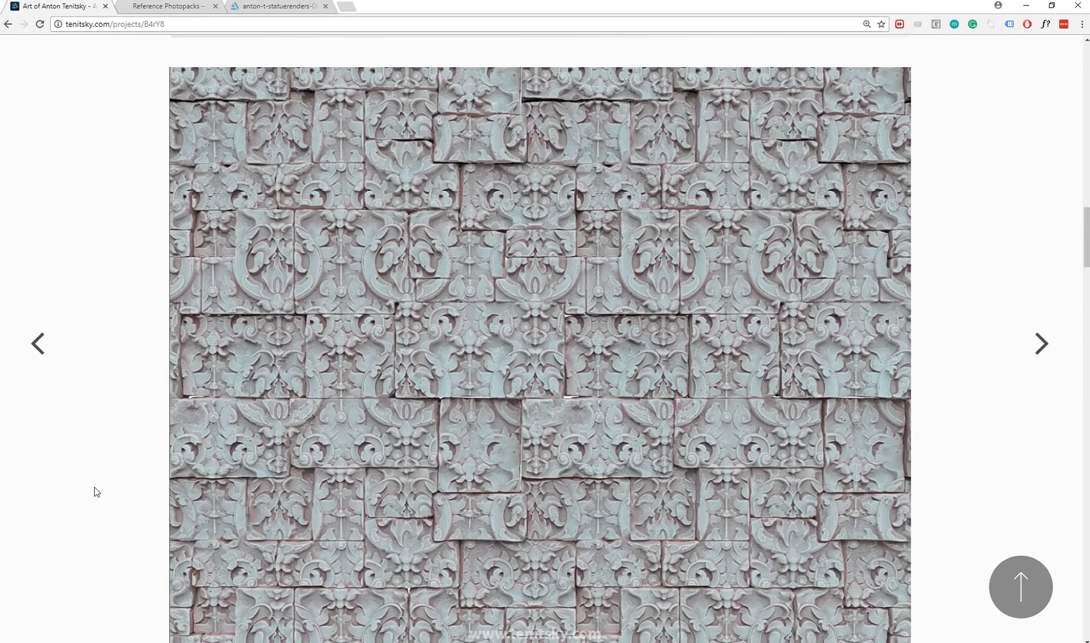
Switch to the browser, study the tileable ornamented stone wall on tenitsky.com, and return to 3D-Coat.
scroll(130, 453, down, 1)
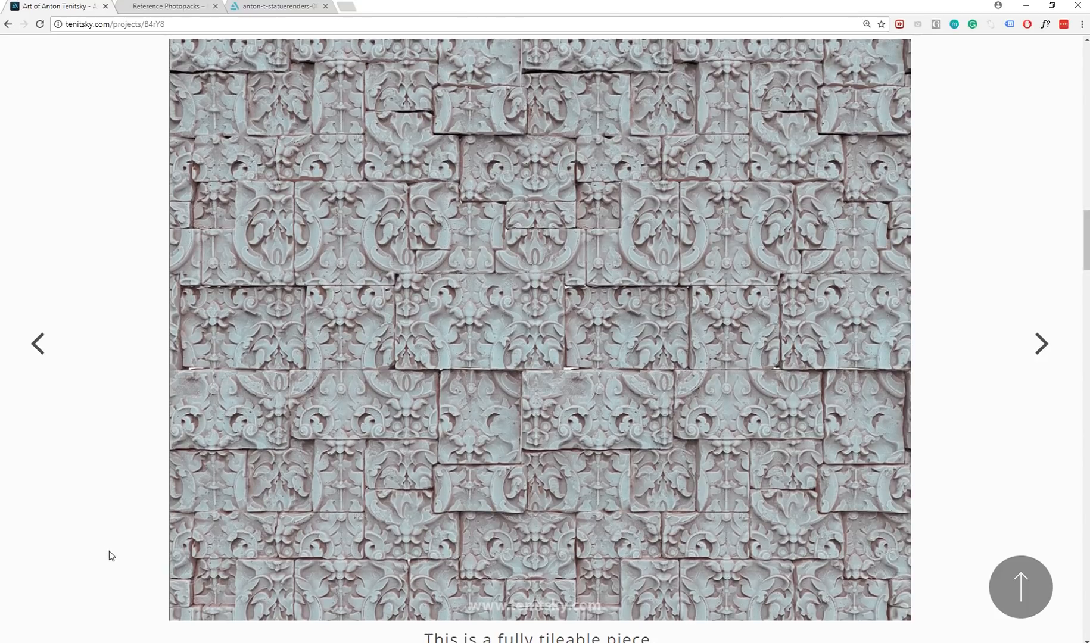
middle_drag(114, 565, 109, 565)
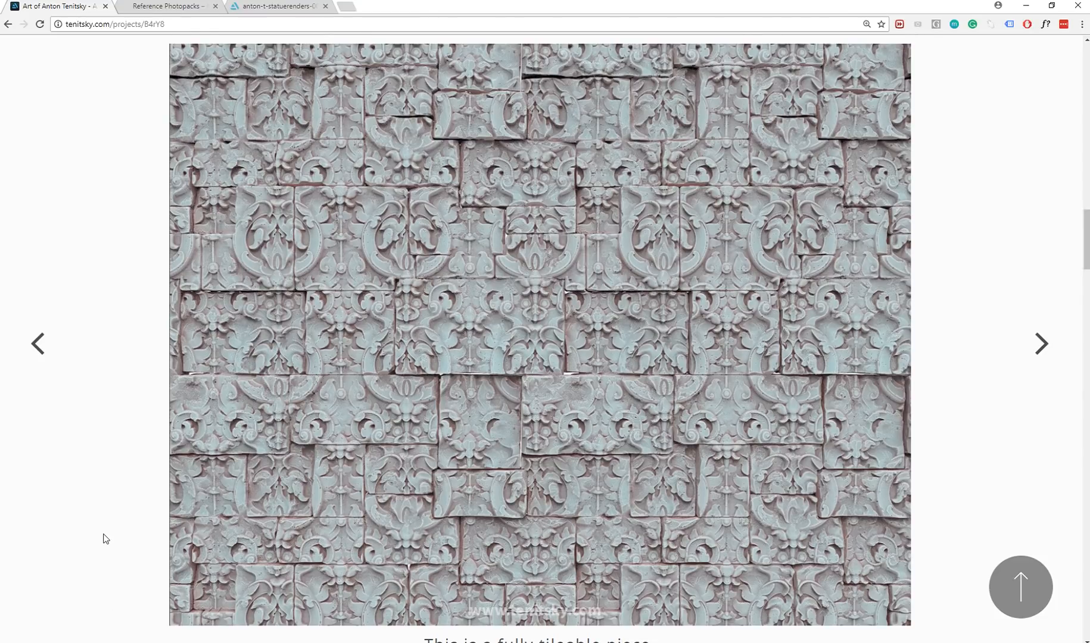
key(alt+Tab)
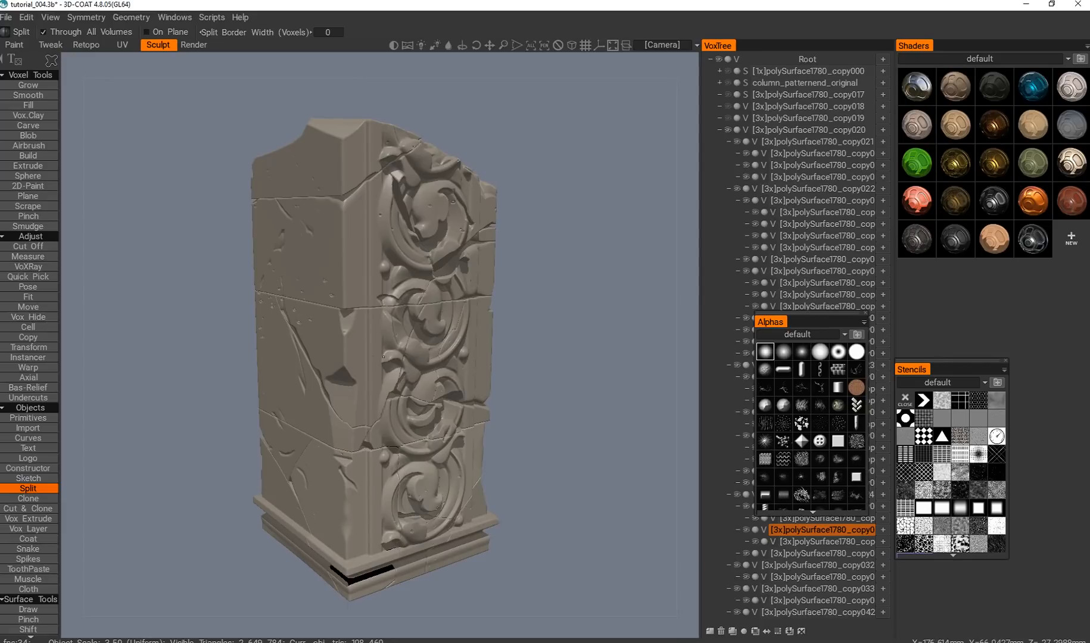
Examine the whole weathered column, comparing its plain side, carved front and cracked base.
drag(537, 405, 692, 455)
scroll(364, 420, up, 6)
alt+middle_drag(376, 413, 341, 518)
scroll(388, 399, down, 6)
alt+middle_drag(393, 395, 369, 401)
alt+drag(369, 401, 361, 396)
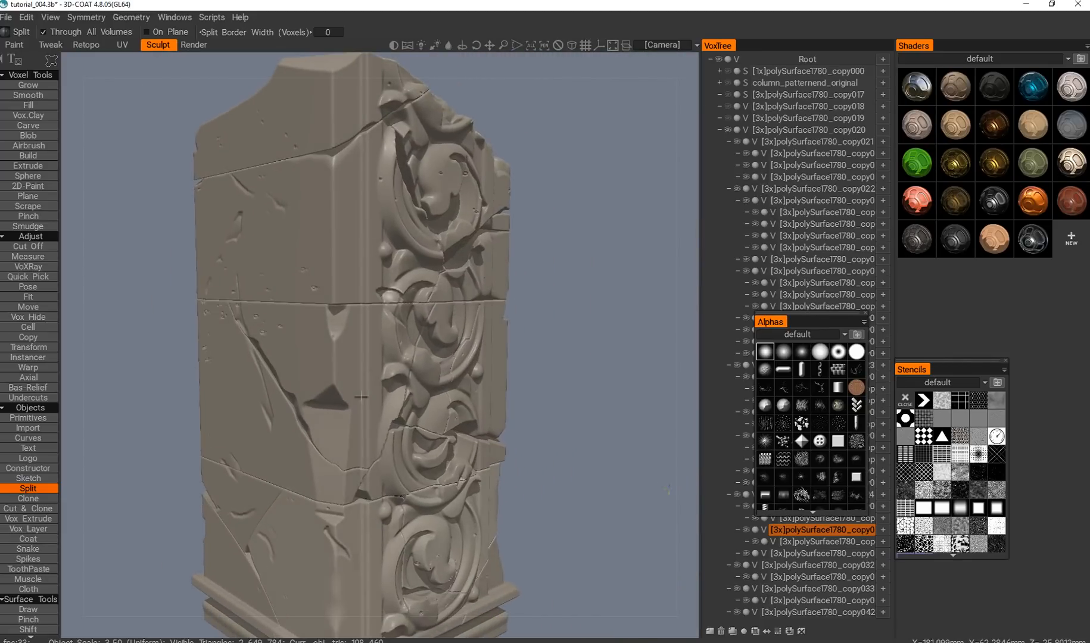
alt+drag(507, 322, 489, 342)
scroll(483, 346, down, 2)
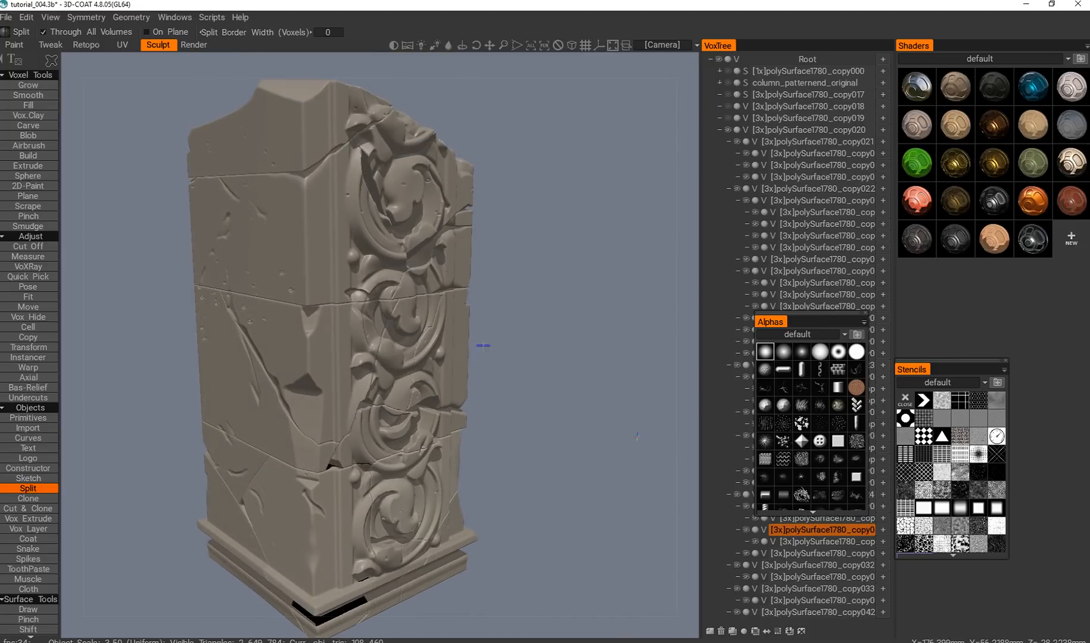
alt+drag(337, 360, 360, 353)
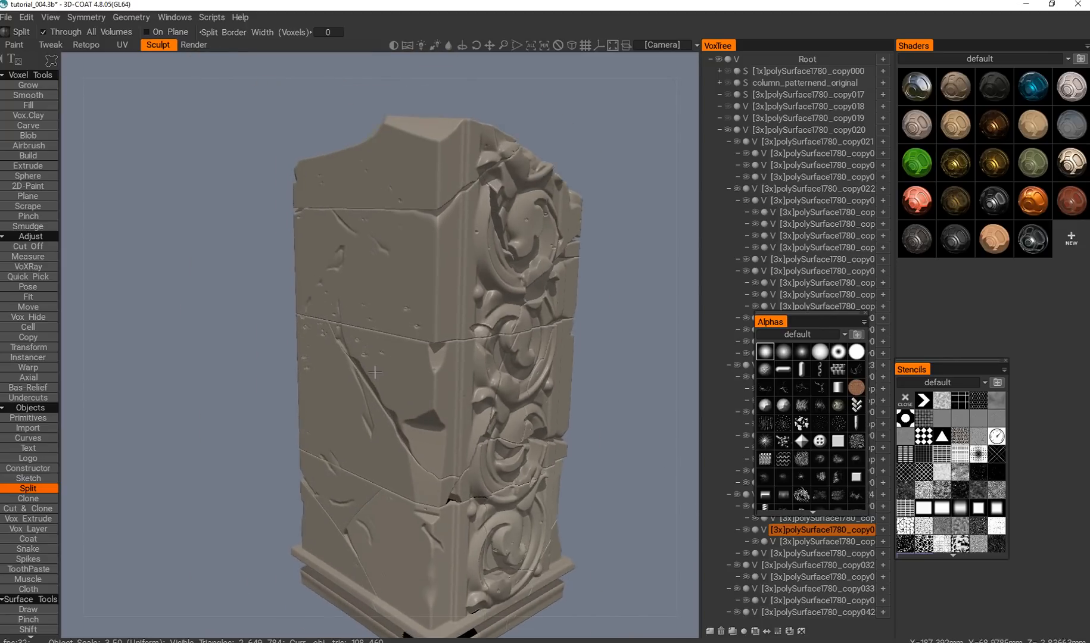
Pick a split piece near the upper horizontal crack, move the Alphas panel off the VoxTree, and hide that piece and the one below it.
scroll(353, 371, up, 6)
key(h)
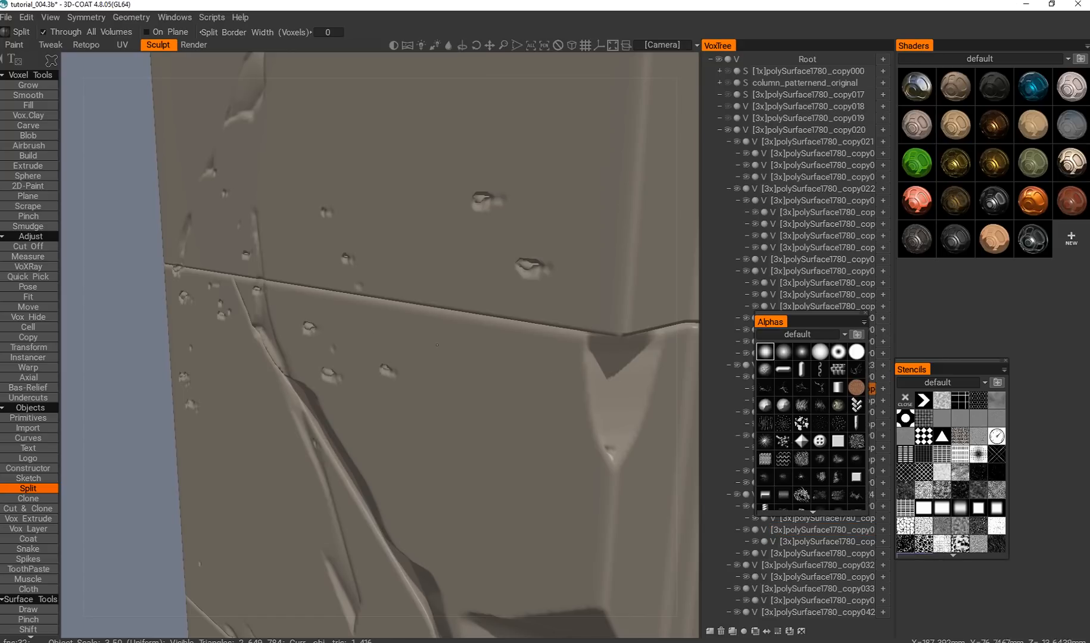
drag(811, 336, 1009, 321)
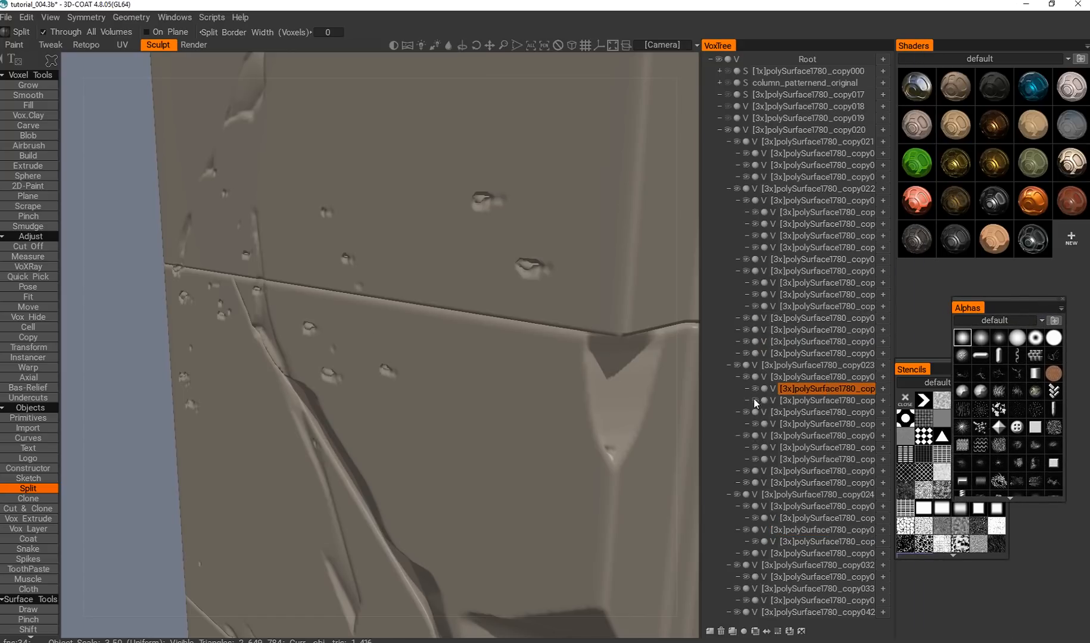
click(755, 389)
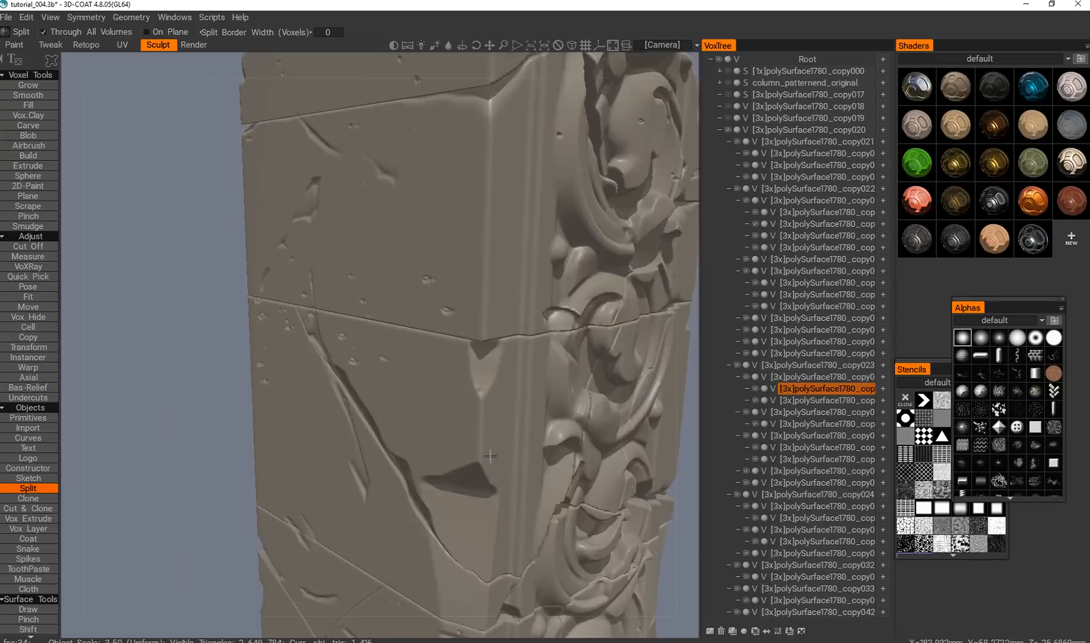
scroll(468, 448, down, 6)
scroll(476, 454, up, 5)
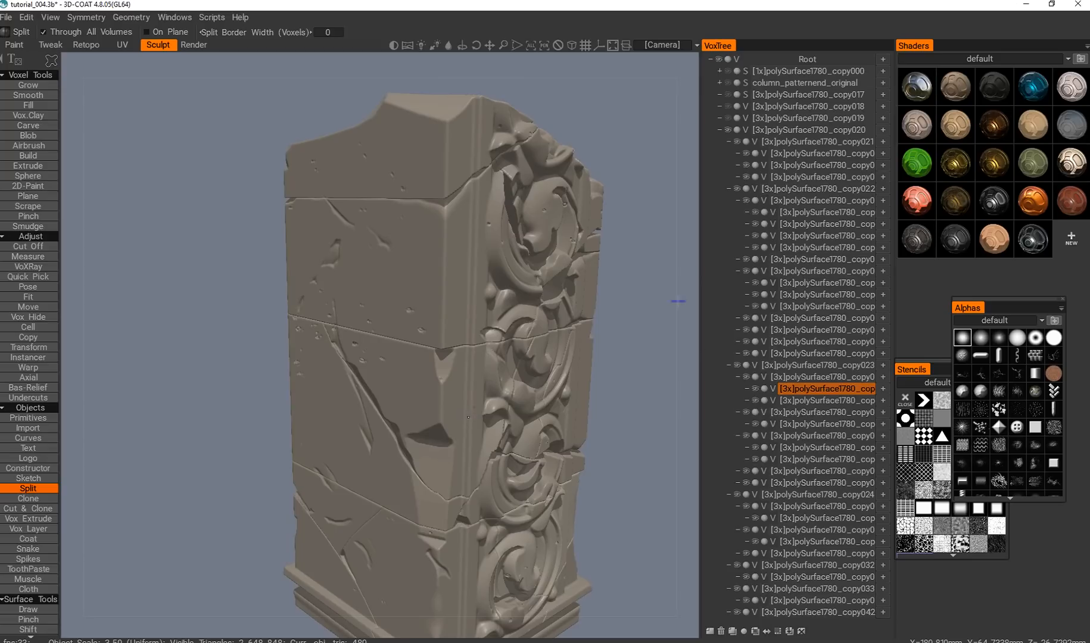
click(755, 401)
click(806, 401)
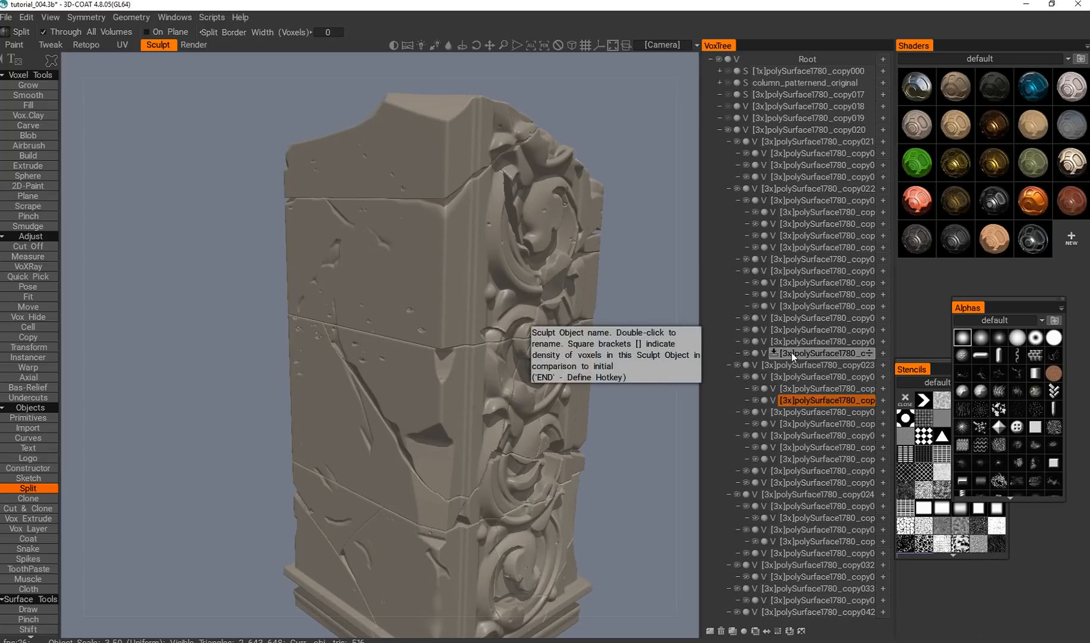
Examine the column's broken crown, pitted side and base with the two chip pieces hidden.
scroll(608, 384, down, 1)
drag(601, 384, 476, 469)
scroll(479, 411, up, 2)
scroll(498, 448, down, 4)
scroll(483, 429, up, 2)
scroll(479, 415, up, 3)
alt+drag(456, 405, 457, 429)
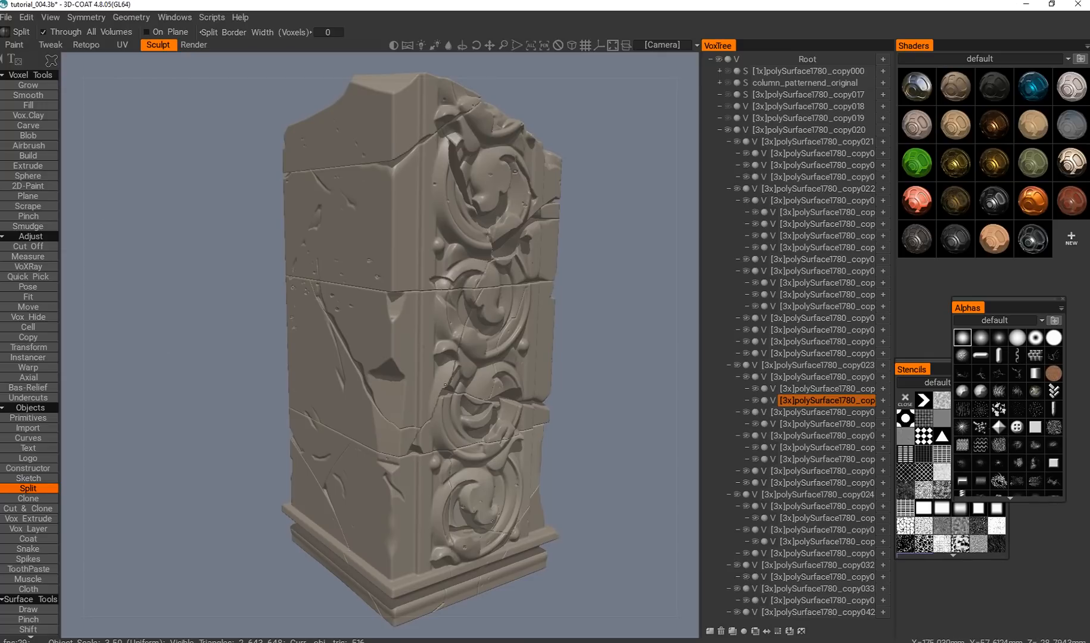
Switch to the Extrude tool, overlay the dark cloudy stencil on the column, and set the Depth to 1%.
click(43, 165)
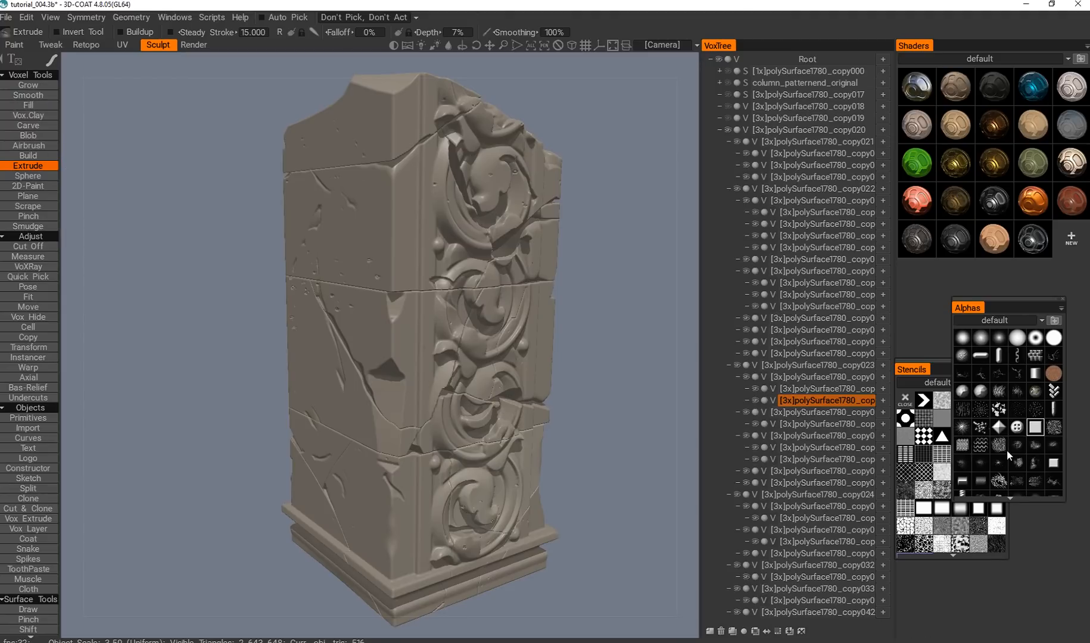
scroll(1031, 441, down, 3)
scroll(1030, 446, up, 4)
click(934, 367)
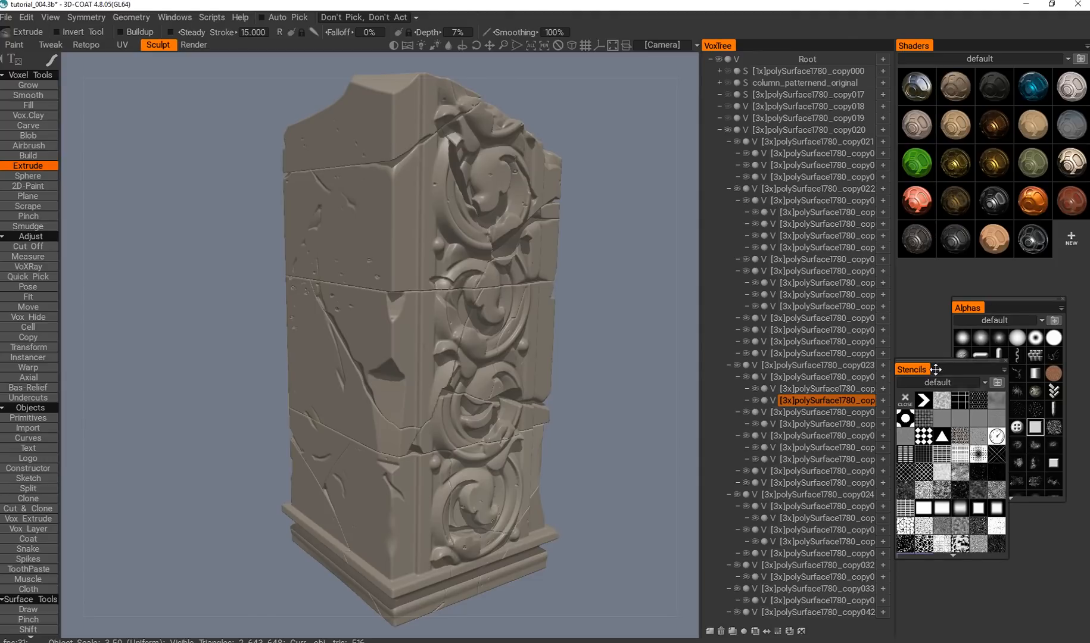
click(906, 489)
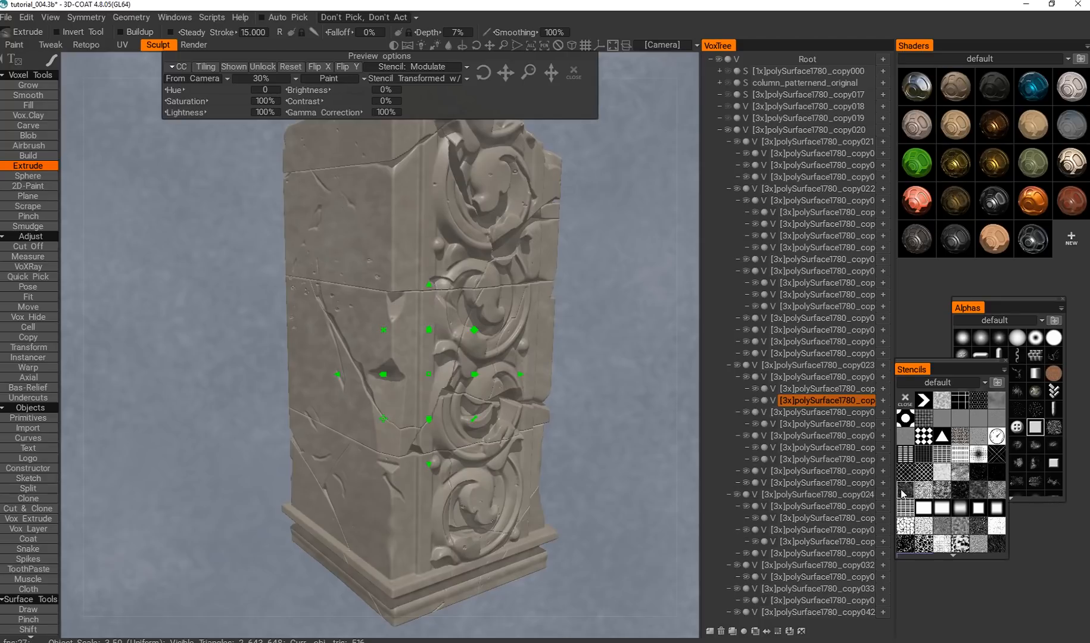
click(464, 33)
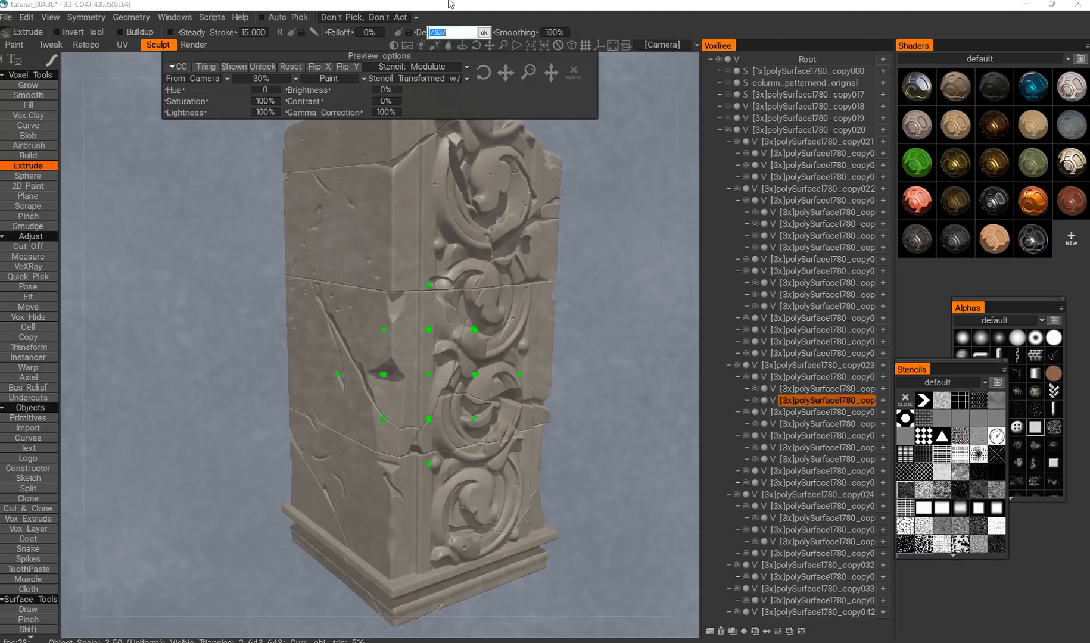
key(Return)
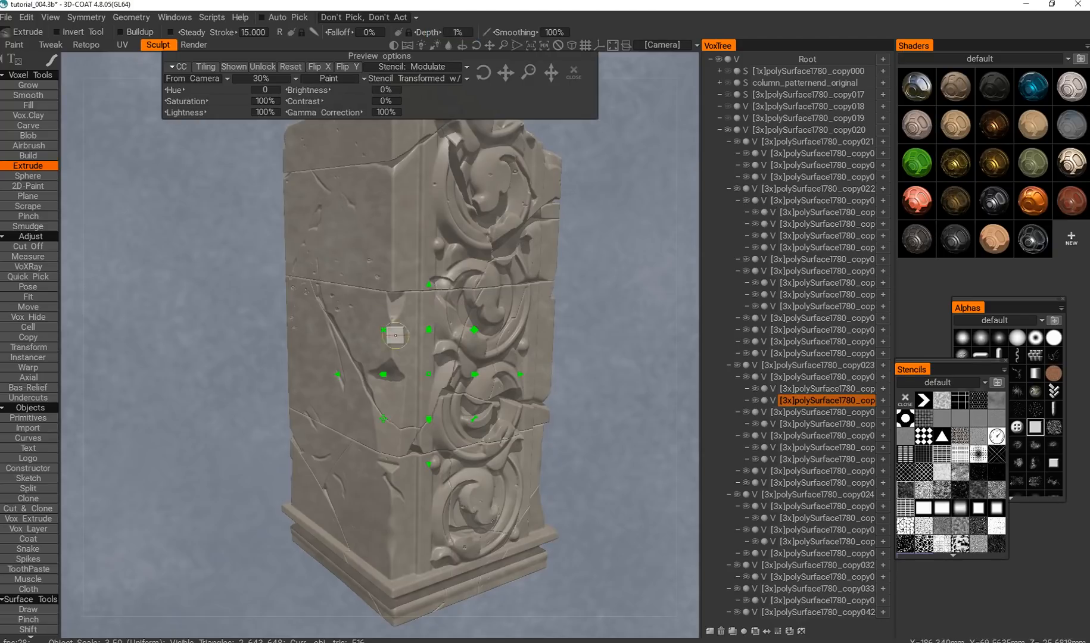
Switch Extrude to the closed-curve stroke mode, try an area extrusion over the column's upper plain side, and close the stencil.
alt+middle_drag(518, 396, 489, 409)
mouse_move(489, 409)
alt+right_down()
mouse_move(462, 447)
mouse_move(461, 342)
alt+right_up()
key(space)
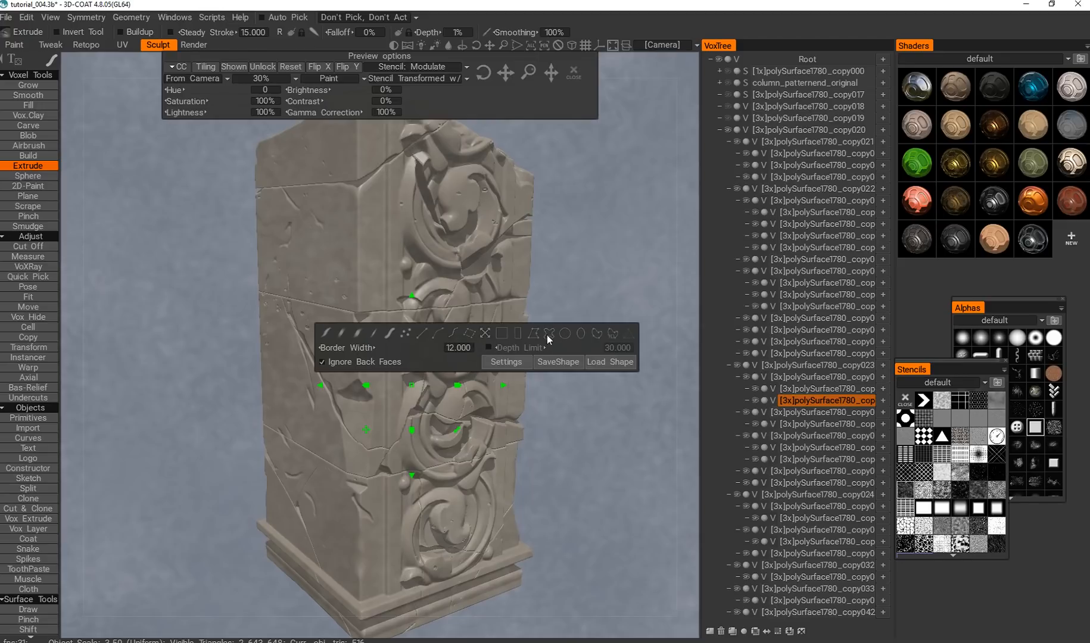
click(548, 339)
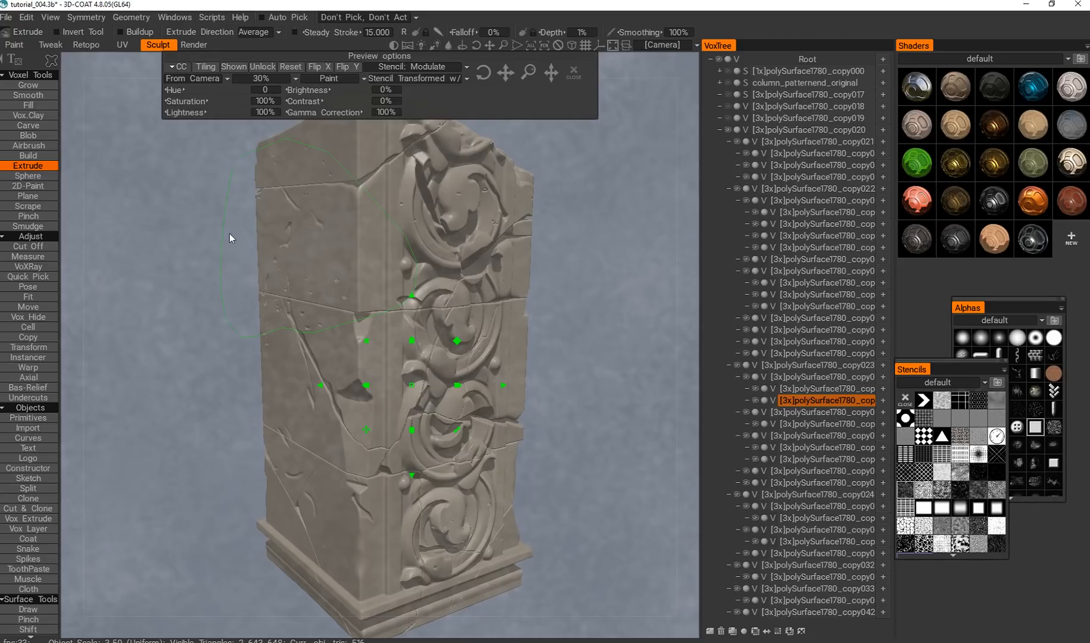
alt+drag(397, 358, 491, 282)
click(575, 75)
Pick the large block below the column's upper horizontal crack as the active volume.
alt+right_drag(435, 288, 418, 269)
alt+middle_drag(419, 269, 429, 281)
alt+right_drag(429, 281, 430, 285)
key(space)
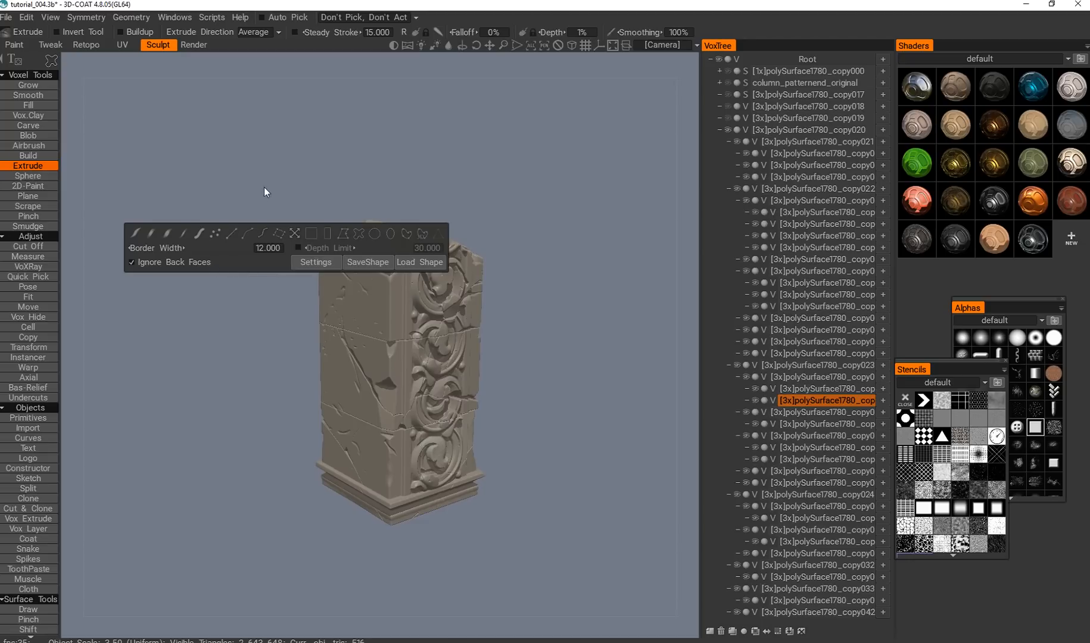
alt+middle_drag(274, 200, 260, 207)
alt+right_drag(260, 207, 271, 221)
key(h)
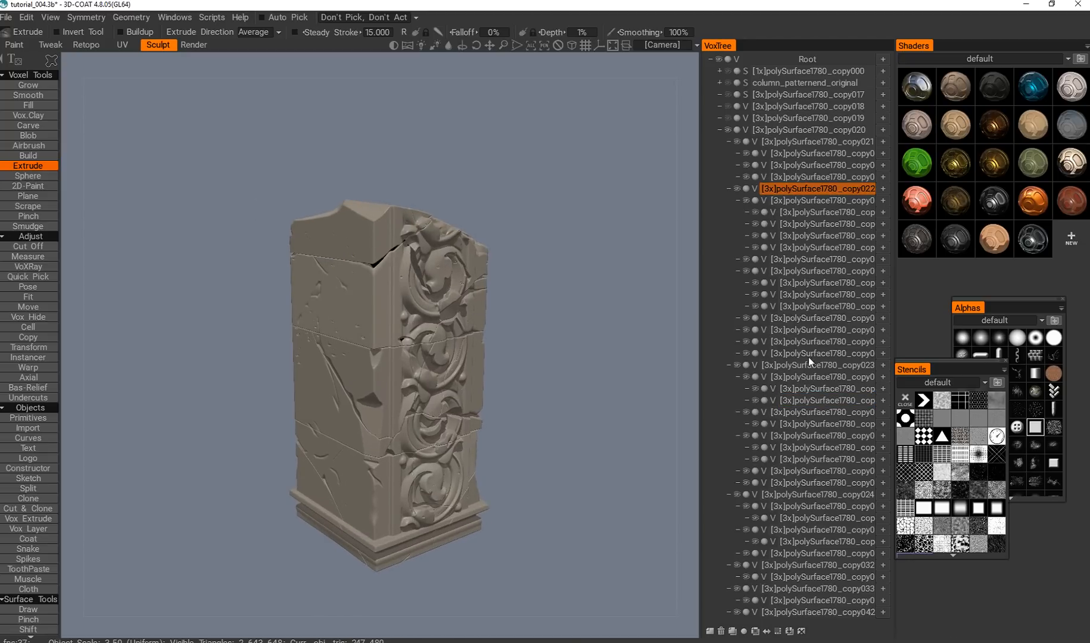
alt+middle_drag(454, 236, 486, 249)
alt+right_drag(490, 253, 596, 290)
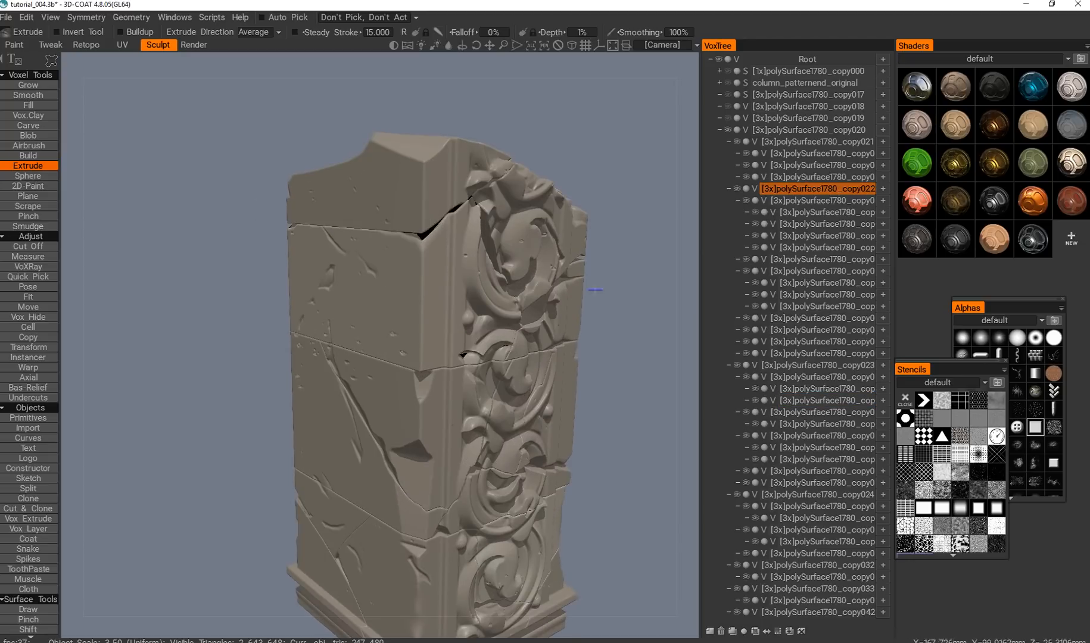
Extrude the picked upper block inside a closed curve through the fine grey stencil at 1% depth, then close the stencil.
click(905, 438)
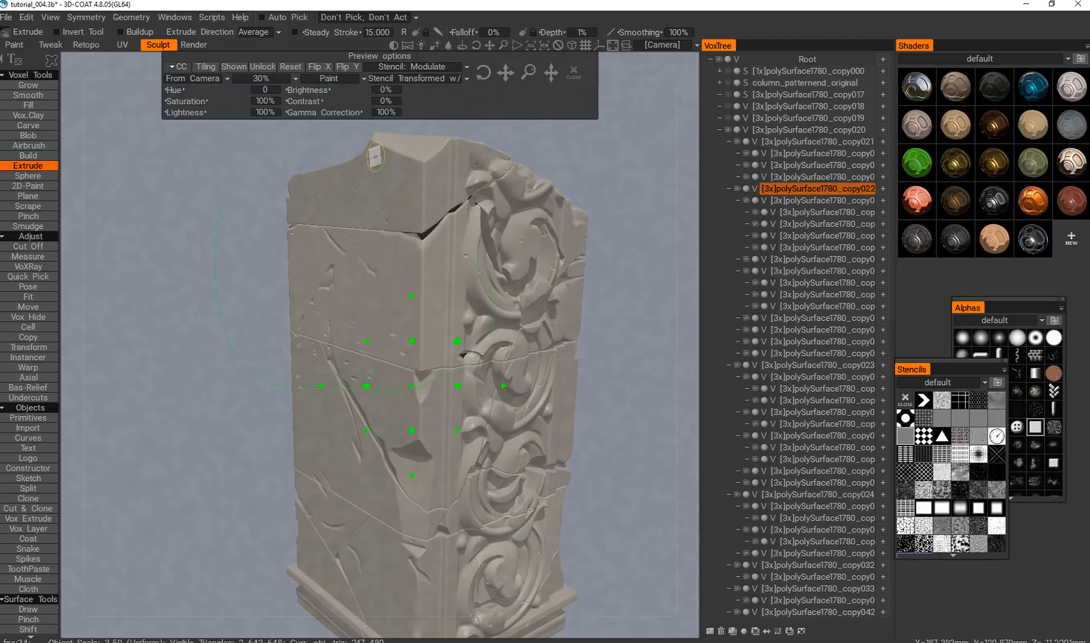
click(573, 72)
alt+right_drag(434, 221, 439, 262)
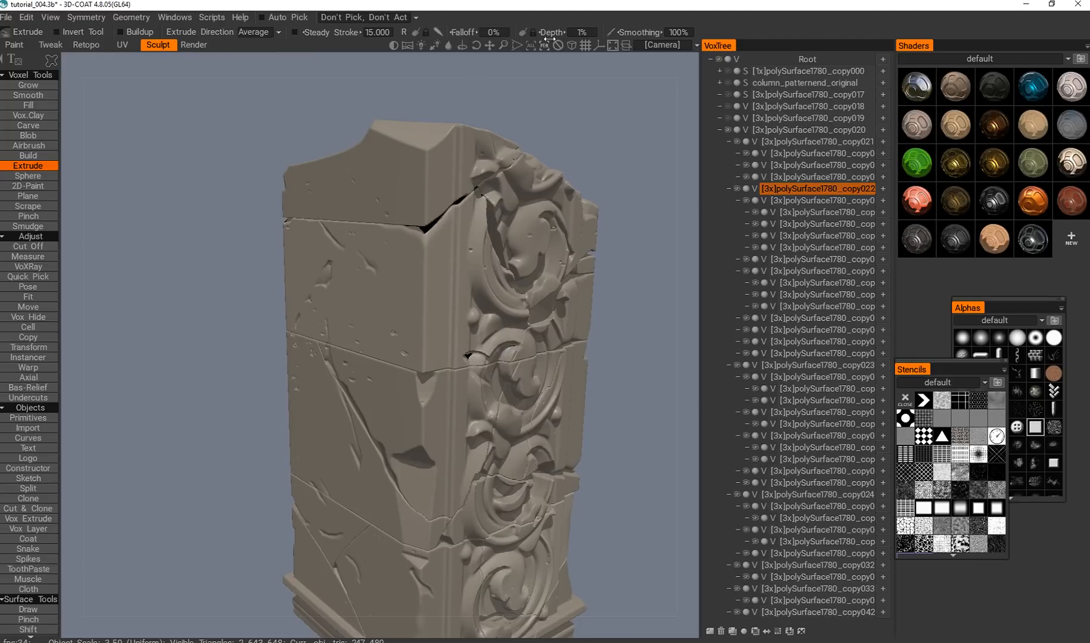
Set the Extrude Depth to 3%, extrude the upper block through a faint spotted stencil, and close the stencil.
click(583, 32)
text(3)
key(Return)
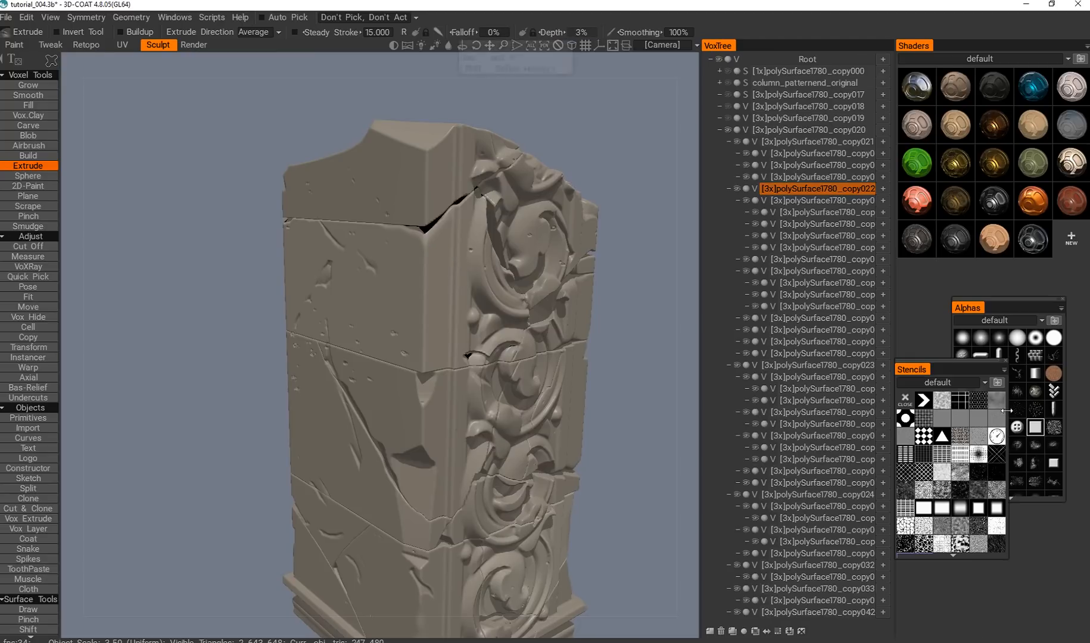
click(946, 492)
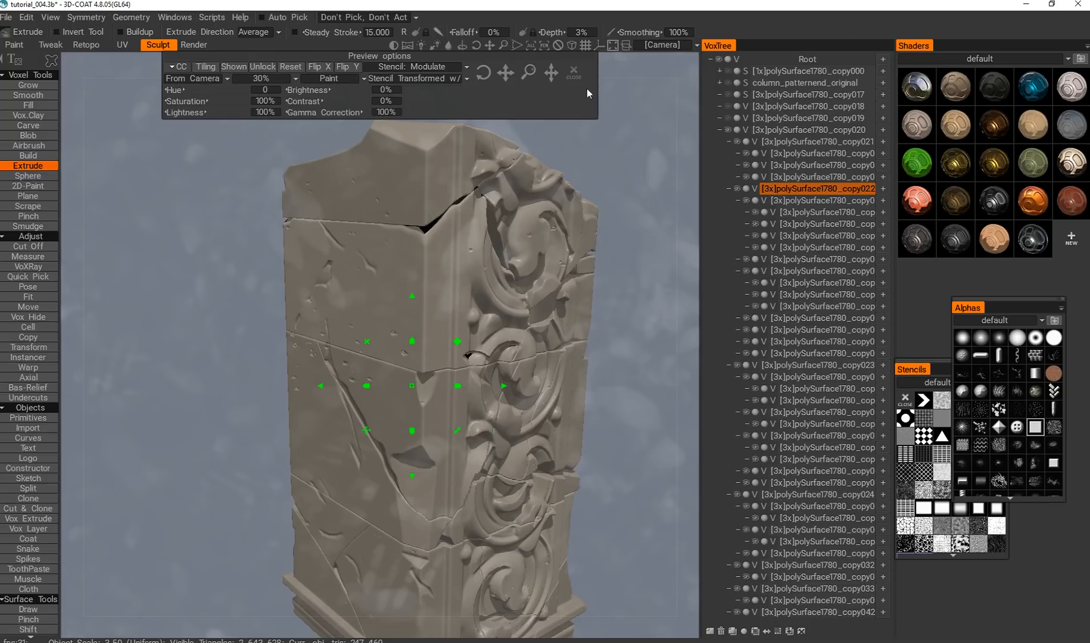
click(574, 72)
alt+right_drag(434, 214, 408, 277)
scroll(408, 277, down, 4)
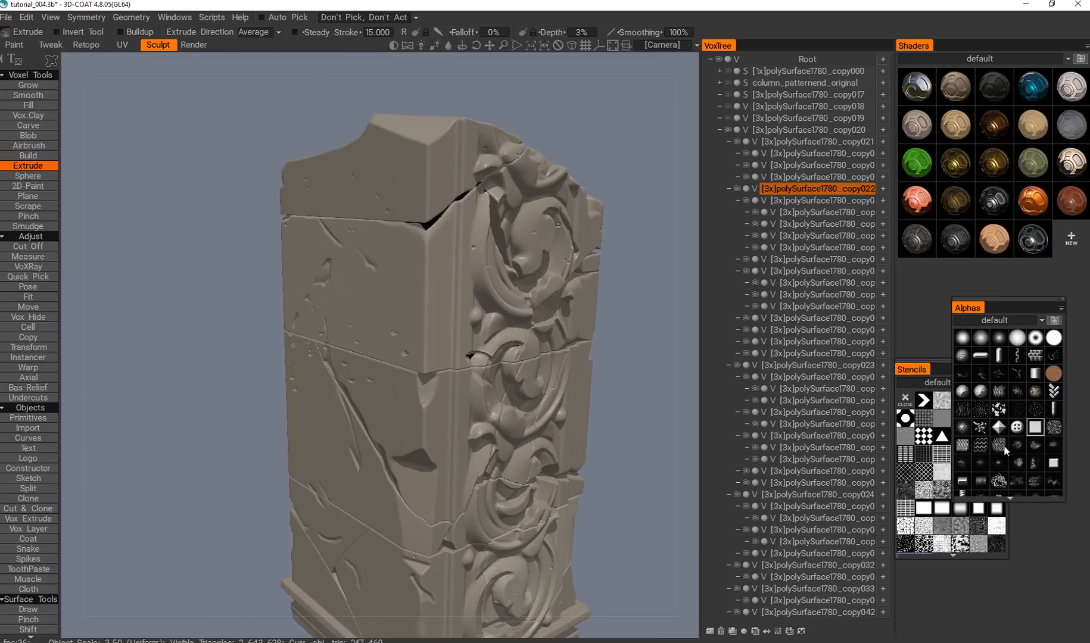
Preview the crossed-line and veined stencils, overlay a soft dark stencil instead, and set its preview opacity to 5%.
click(924, 474)
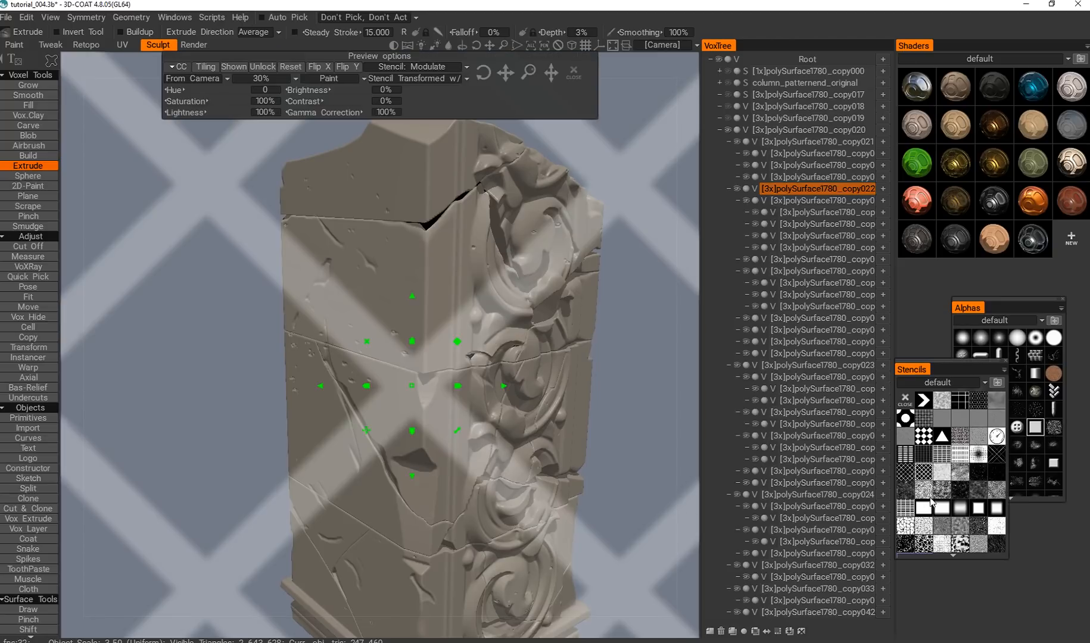
click(942, 492)
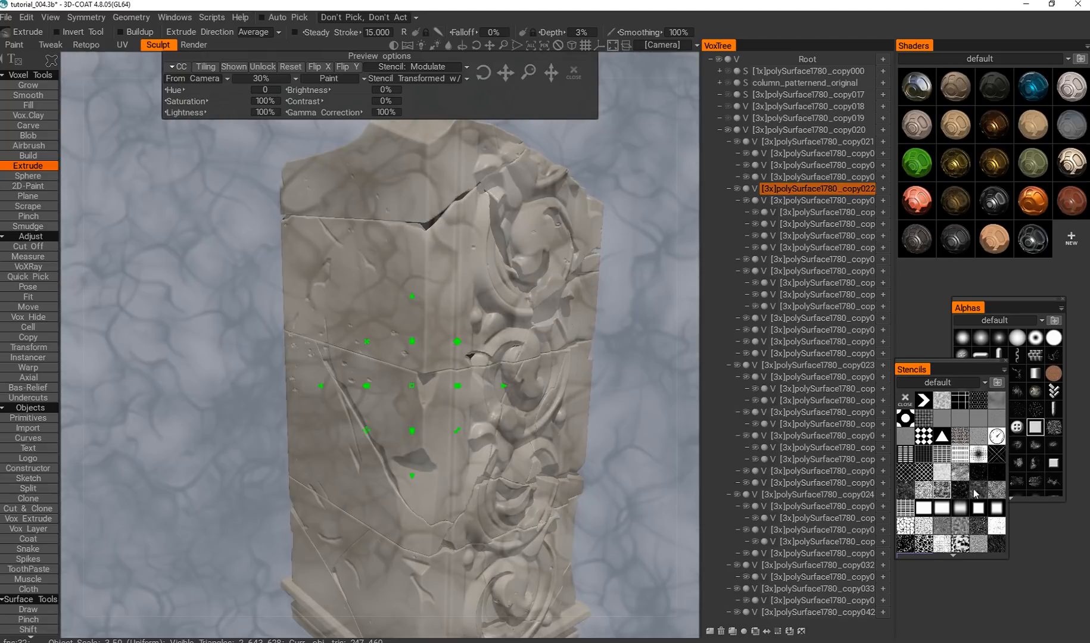
click(973, 493)
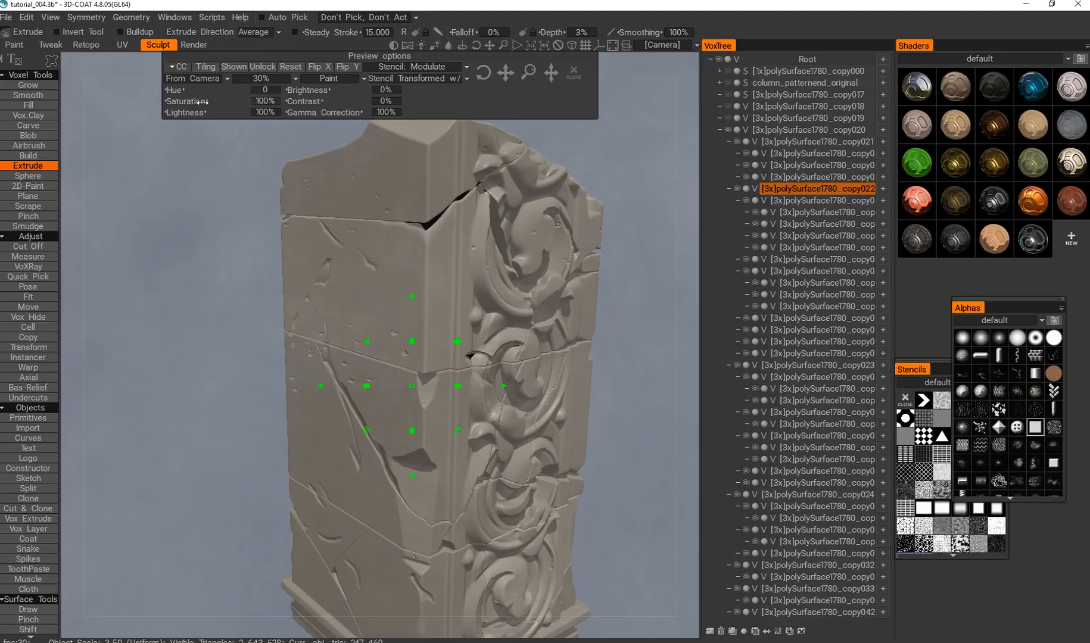
click(262, 73)
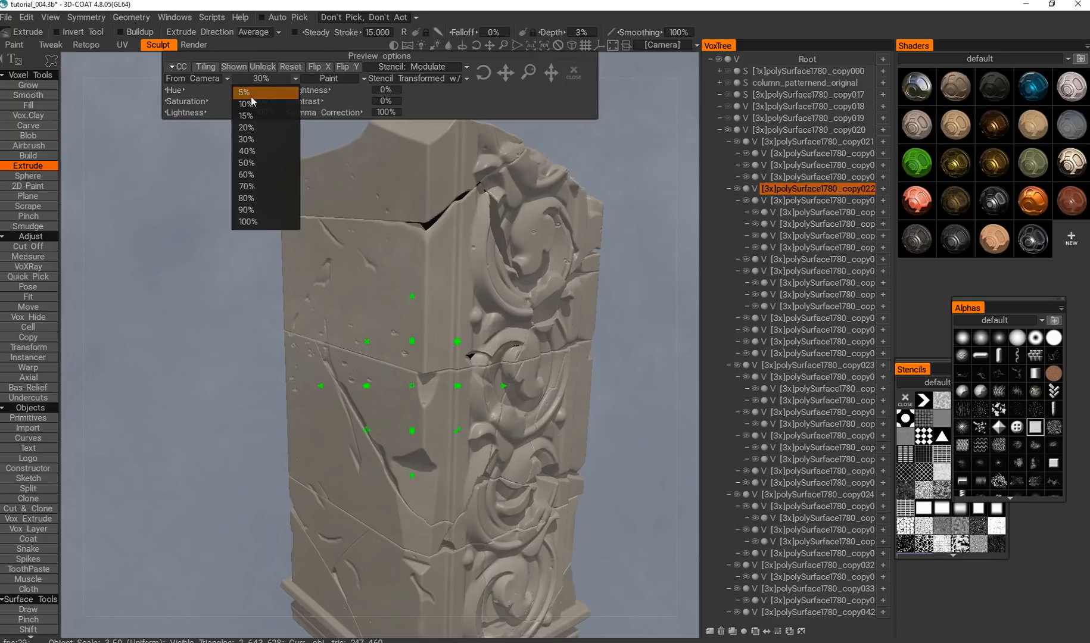
click(250, 94)
Pick the middle and lower column blocks in turn, extrude them inside closed curves through the soft stencil, and close the stencil.
alt+drag(375, 396, 326, 382)
mouse_move(246, 428)
mouse_down()
mouse_move(388, 458)
mouse_move(288, 136)
mouse_up()
key(h)
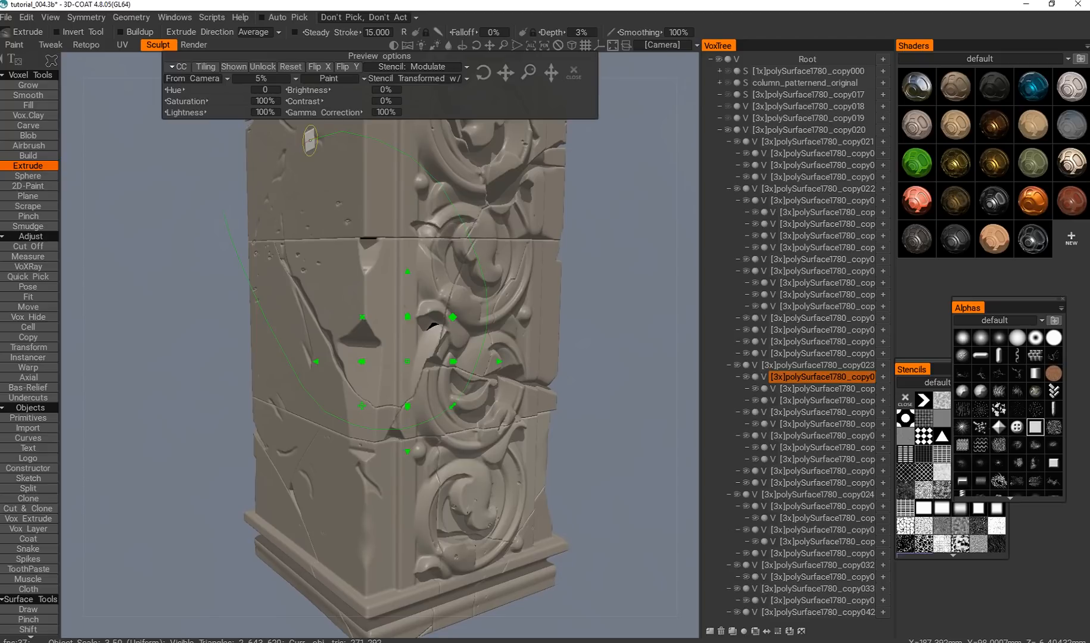
key(h)
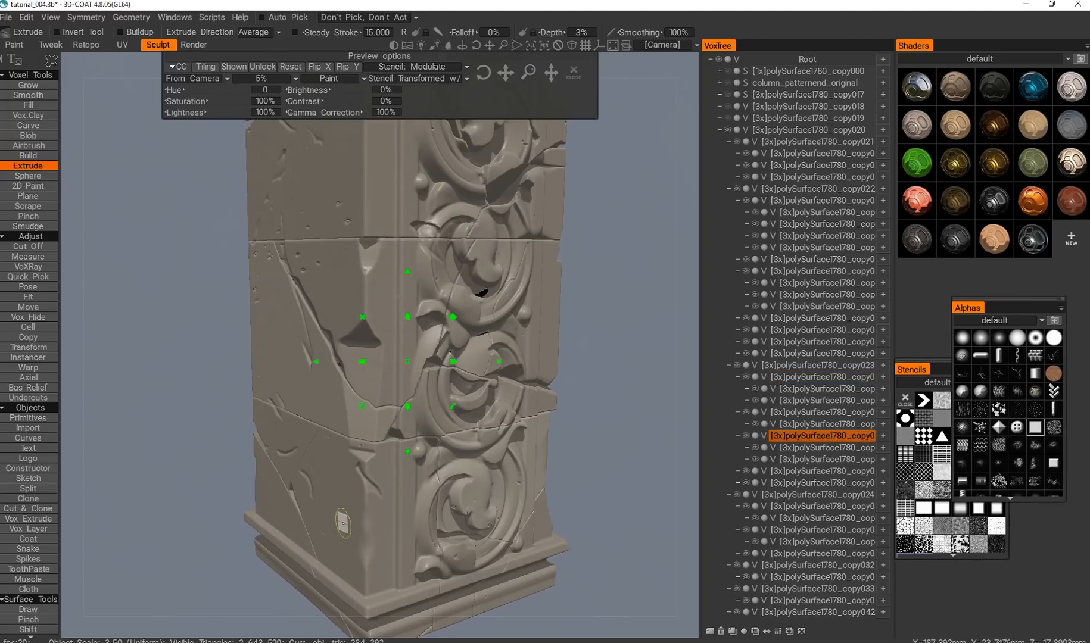
key(h)
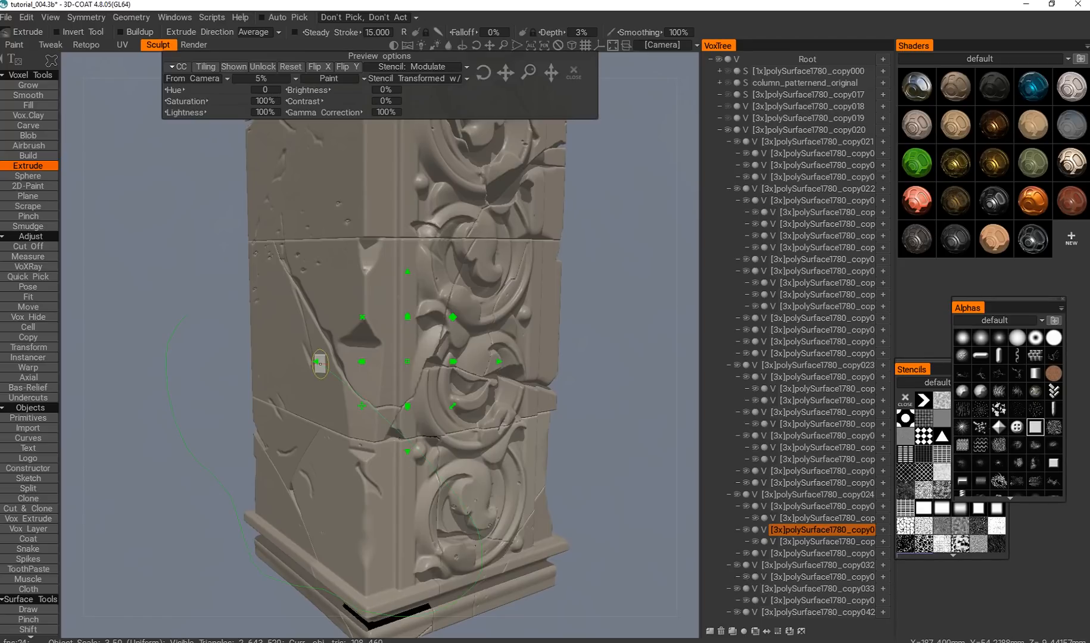
alt+drag(413, 349, 406, 380)
click(572, 72)
scroll(446, 302, up, 5)
scroll(447, 303, down, 6)
scroll(386, 311, up, 5)
scroll(398, 348, down, 2)
scroll(392, 331, up, 2)
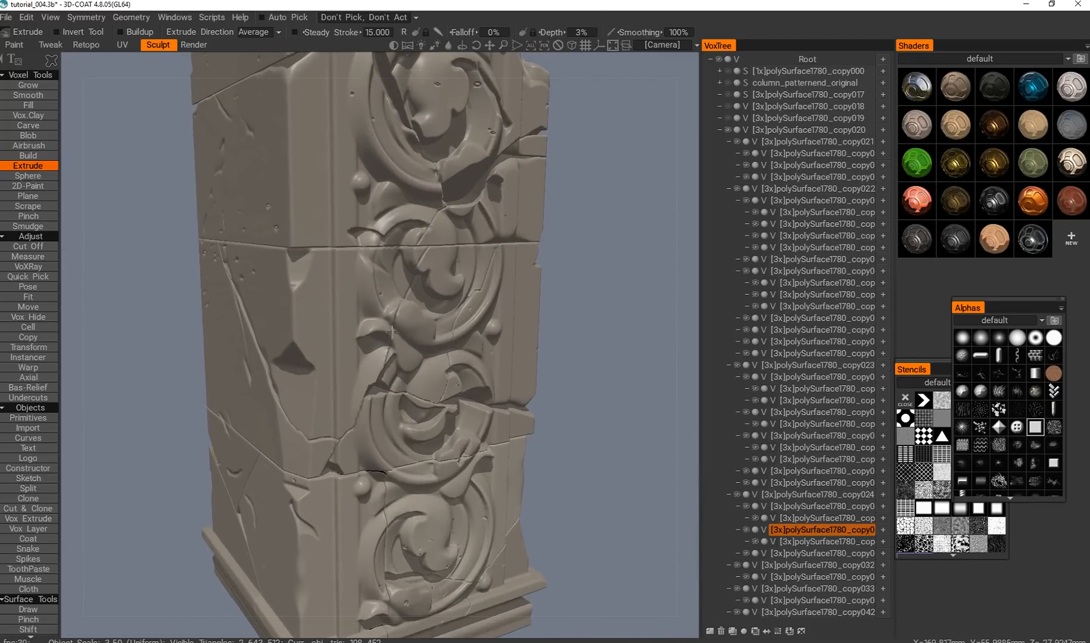
Try a fine grainy stencil on the column's upper plain side, then close the stencil.
click(979, 529)
alt+middle_drag(412, 267, 419, 313)
alt+drag(419, 312, 432, 345)
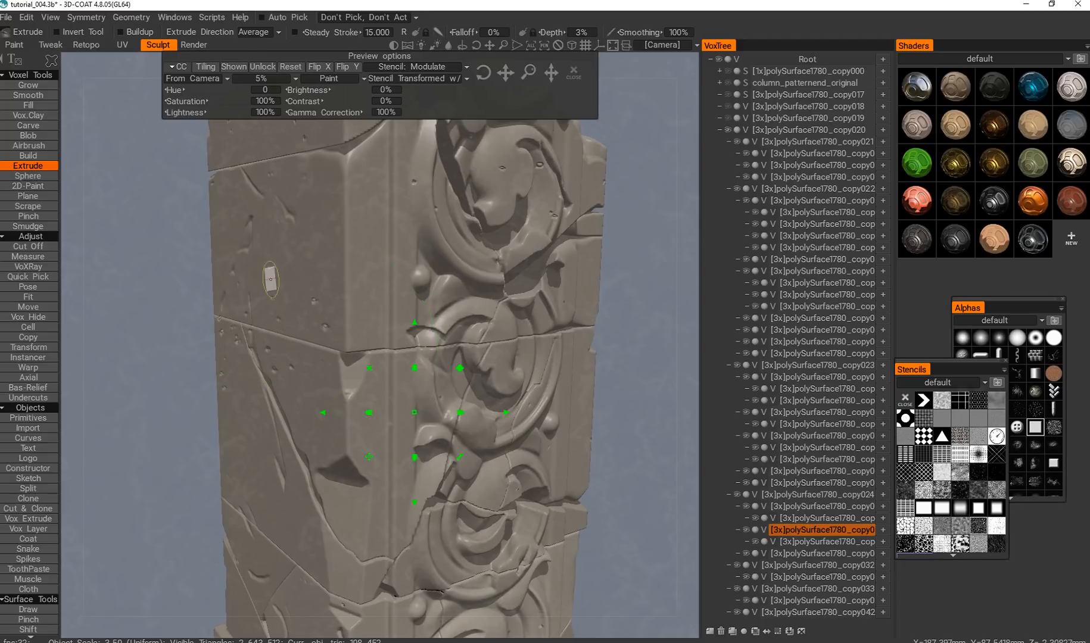
click(574, 73)
alt+drag(379, 270, 417, 223)
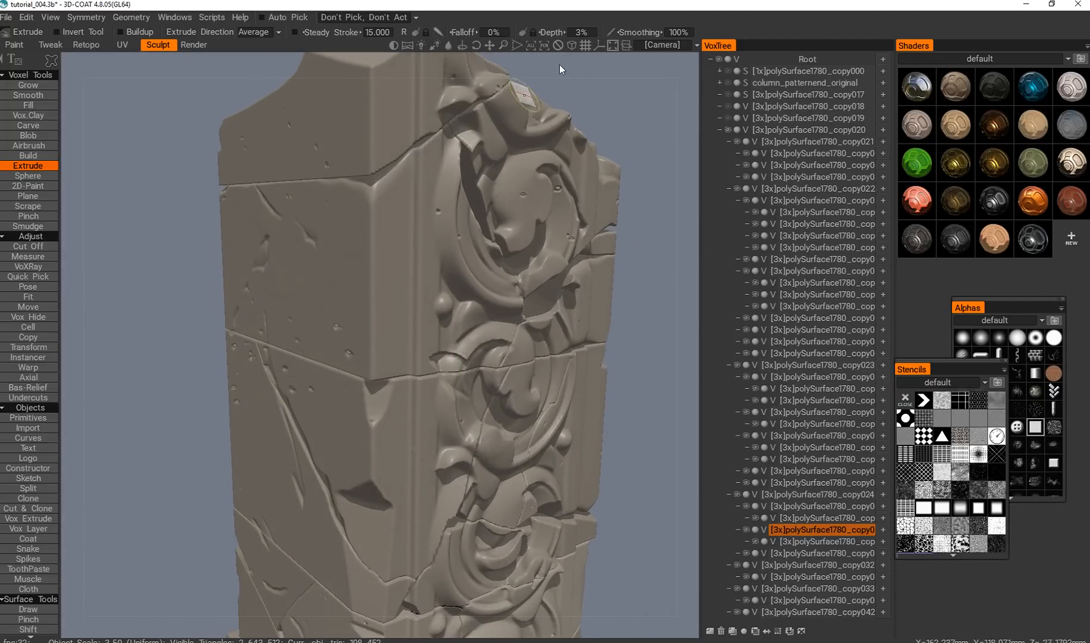
Set the Extrude Depth to 7% and try extruding the upper column through a soft dark stencil and the fine grainy one.
click(589, 32)
text(7)
key(Return)
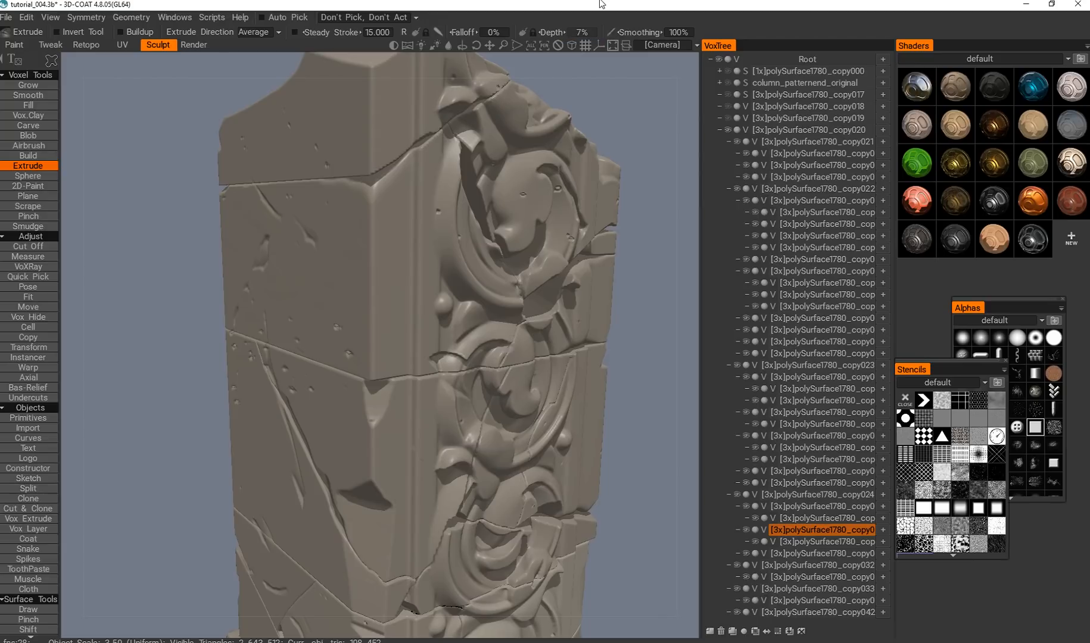
key(e)
click(462, 273)
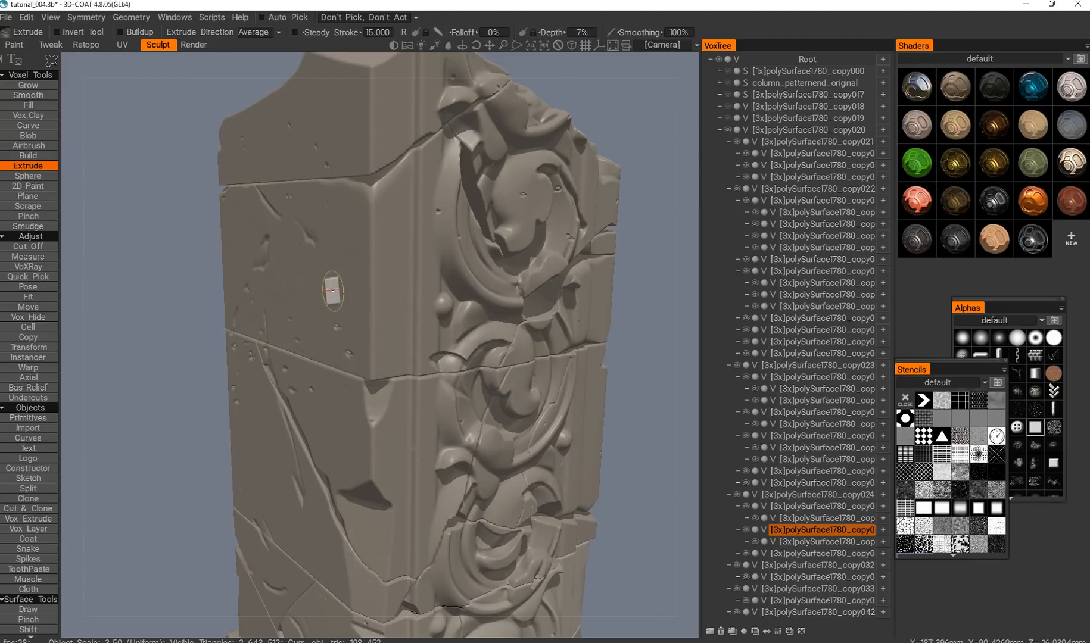
click(961, 496)
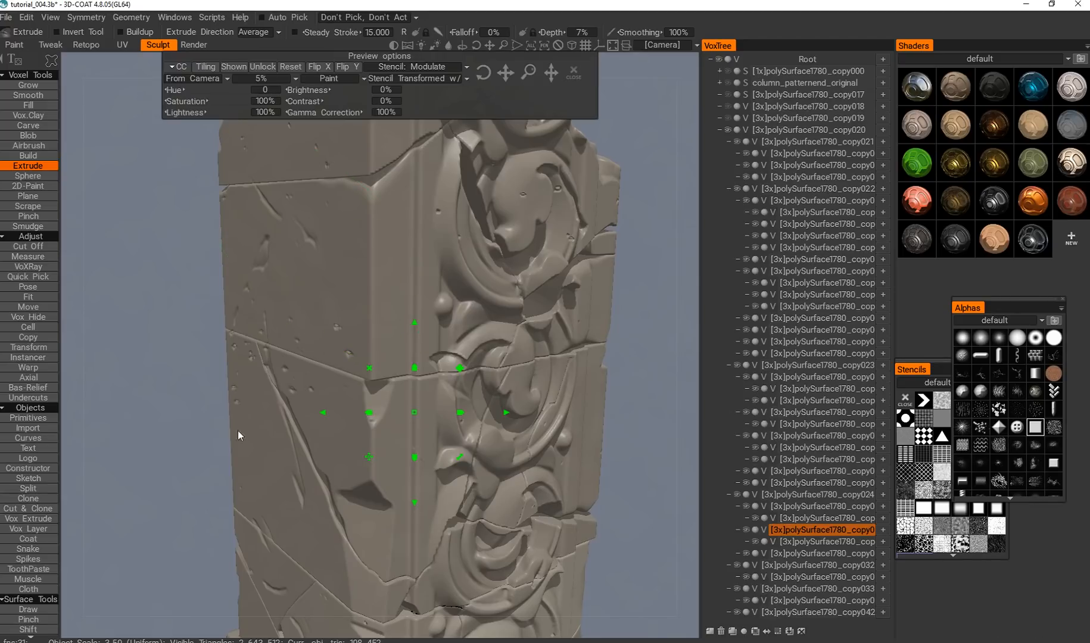
drag(496, 136, 602, 133)
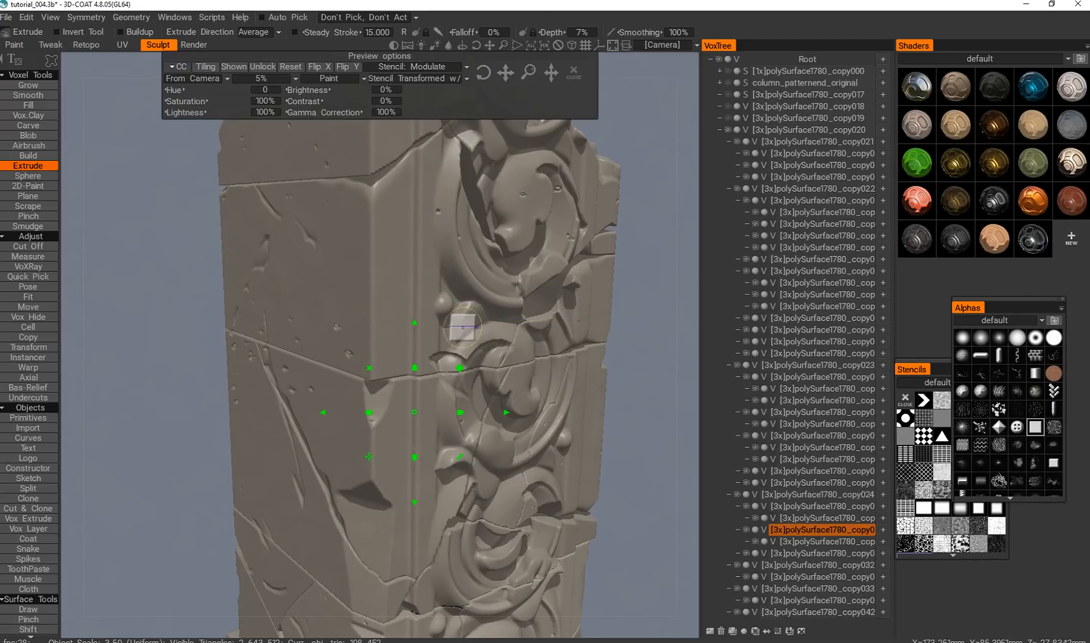
click(975, 531)
mouse_move(357, 280)
mouse_down()
mouse_move(280, 365)
mouse_move(279, 140)
mouse_up()
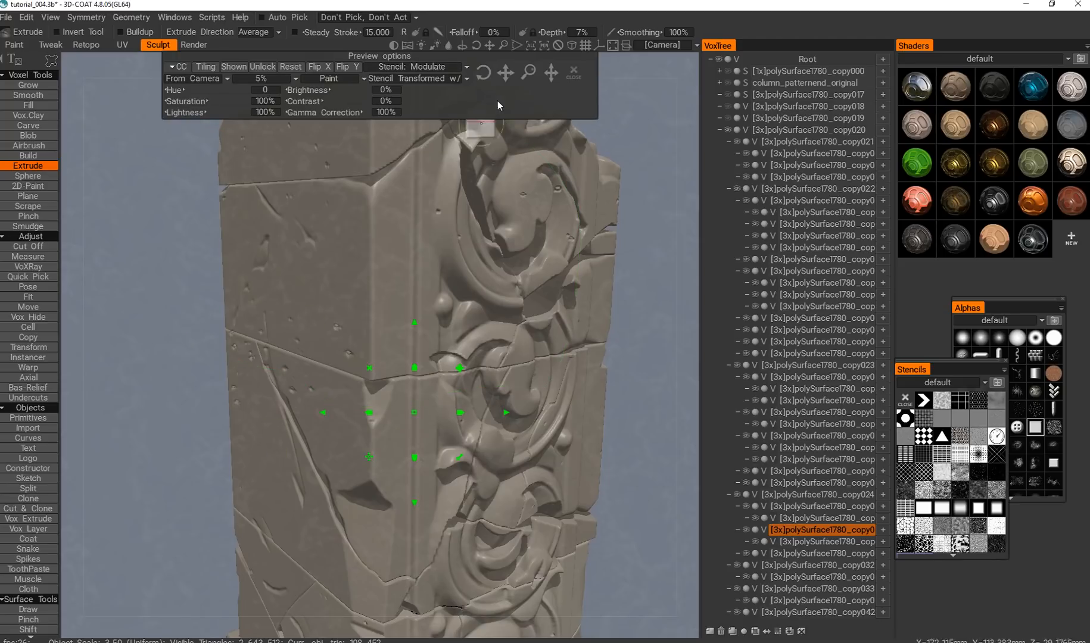
Set the Extrude Depth to 15% and try the closed-curve extrusion through the grainy stencil again.
click(585, 32)
text(15)
key(Return)
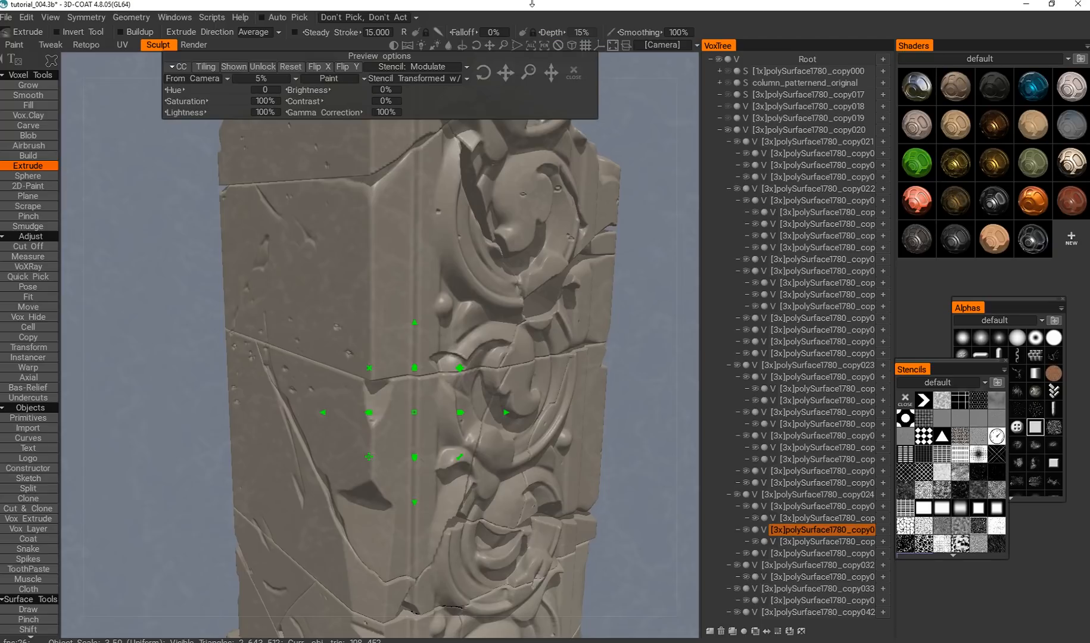
drag(407, 404, 608, 137)
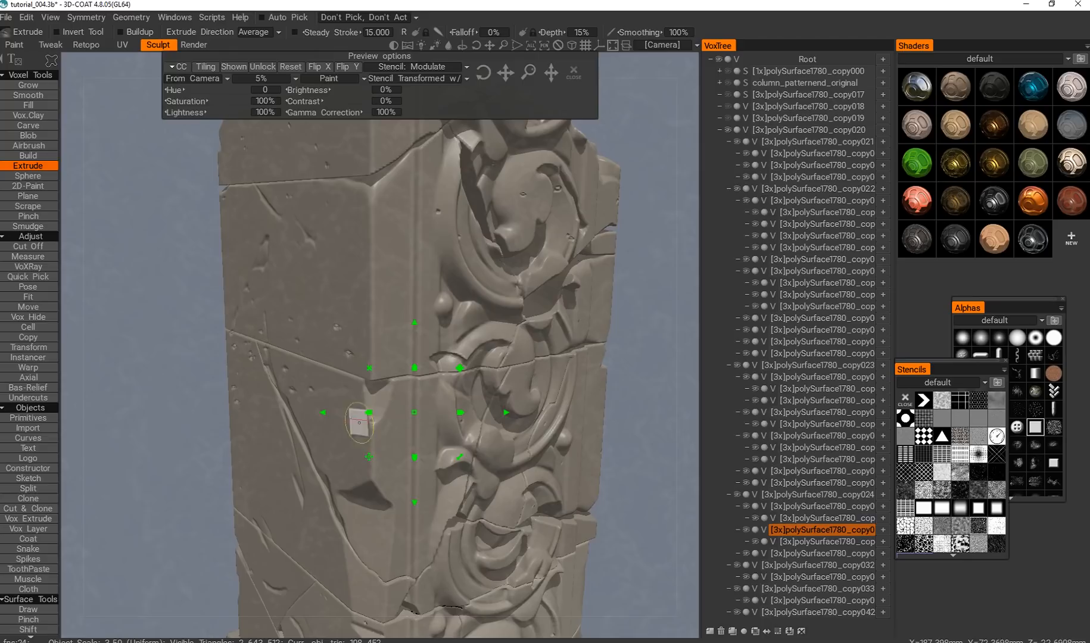
Close the stencil, inspect the column, and toggle the active volume's visibility off and on to identify which piece it is.
click(574, 73)
scroll(438, 302, down, 2)
mouse_move(438, 301)
alt+mouse_down()
mouse_move(455, 294)
mouse_move(421, 299)
mouse_move(397, 349)
alt+mouse_up()
scroll(465, 283, up, 4)
scroll(421, 298, down, 5)
scroll(397, 349, up, 3)
click(747, 530)
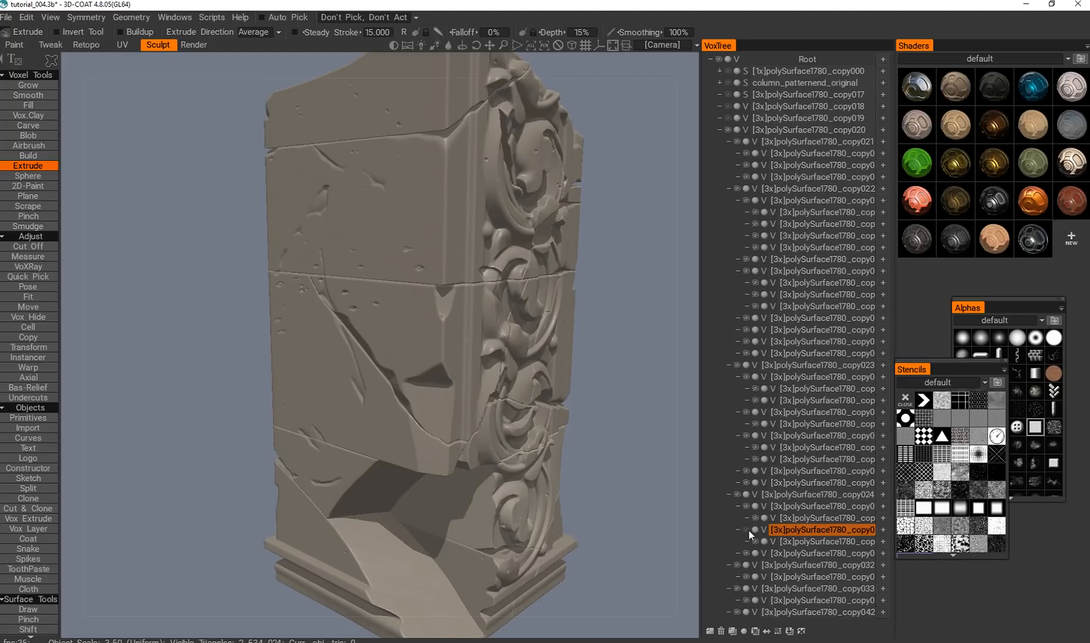
click(746, 530)
alt+drag(439, 353, 402, 308)
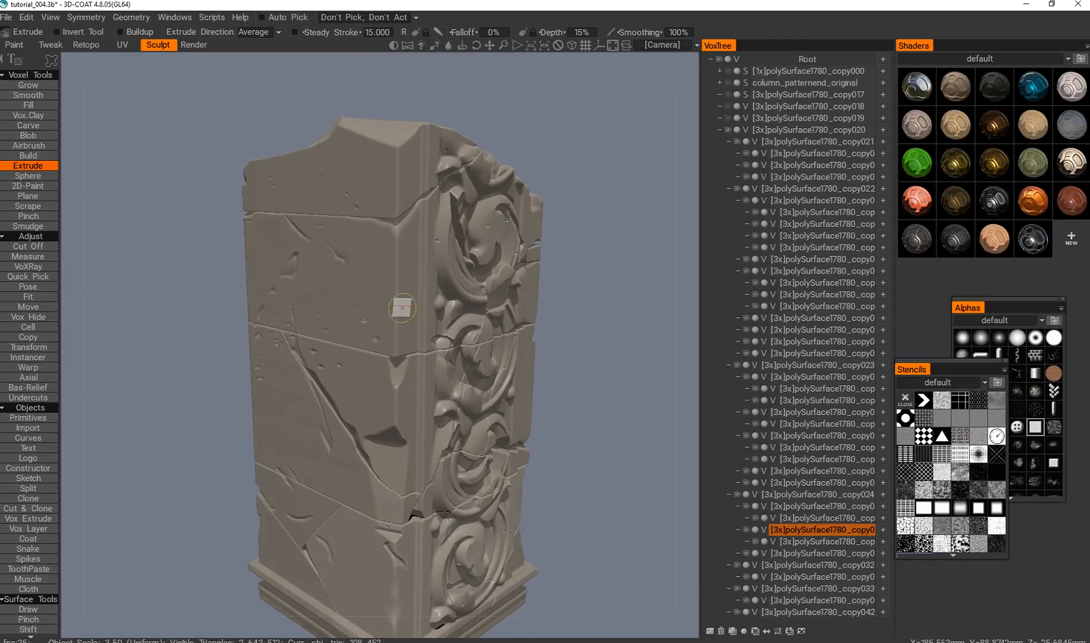
Pick the block below the upper crack again and extrude it through a soft dark stencil at 15% depth.
key(h)
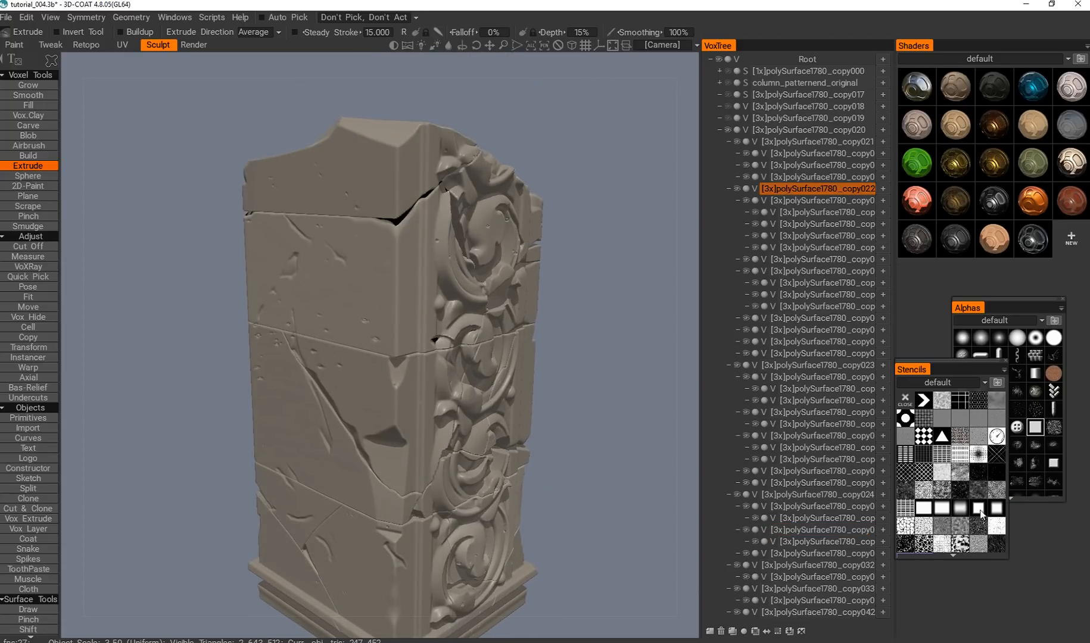
click(980, 494)
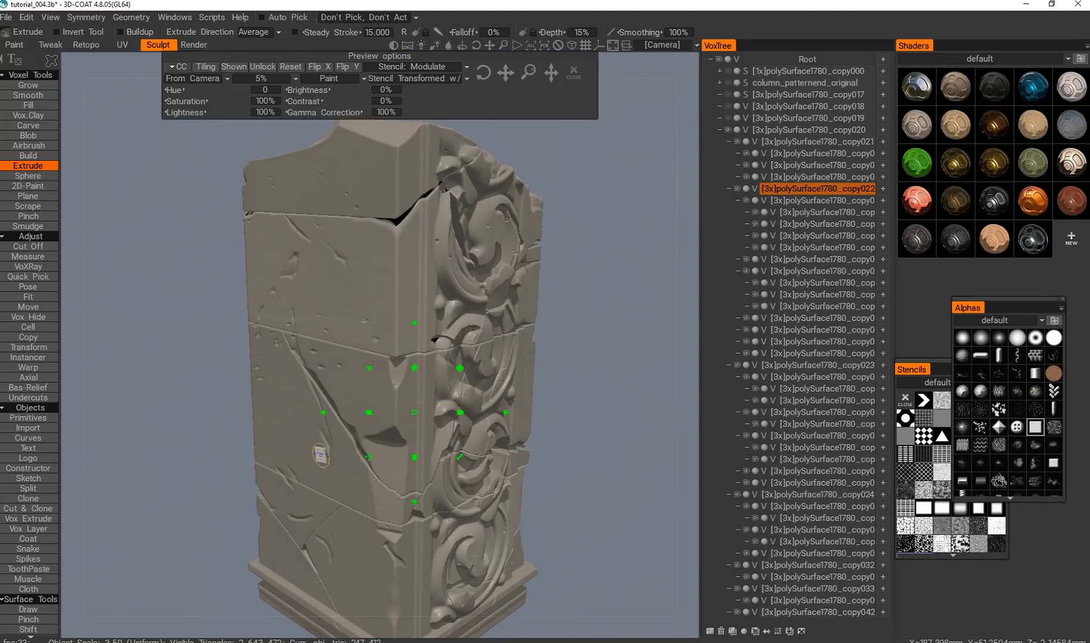
scroll(322, 414, up, 2)
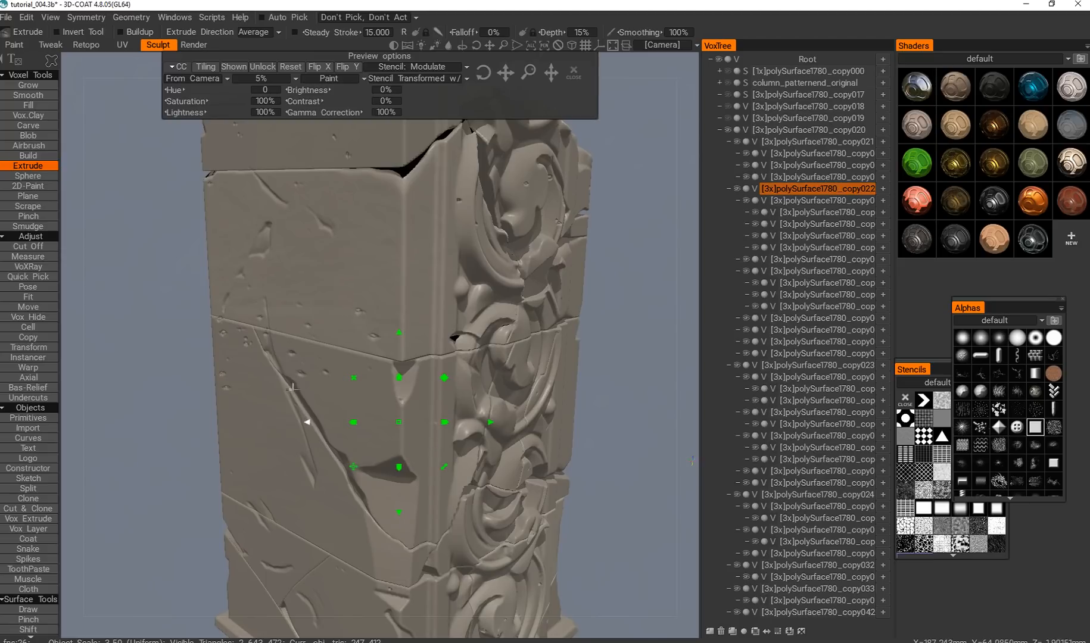
alt+drag(301, 337, 274, 257)
scroll(238, 301, down, 2)
Pick further middle blocks of the column one by one and extrude each through the same soft stencil.
key(h)
alt+middle_drag(276, 413, 302, 389)
key(h)
alt+drag(305, 409, 324, 394)
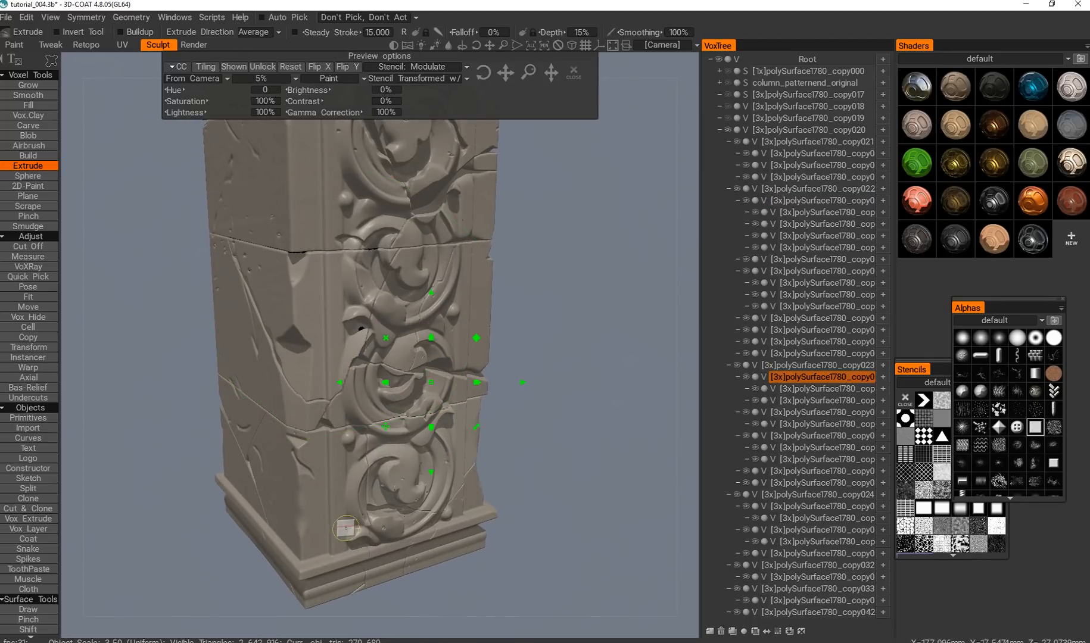
Pick the lower block above the base, overlay a cracked-cell stencil, and set the Extrude Depth to 28%.
key(h)
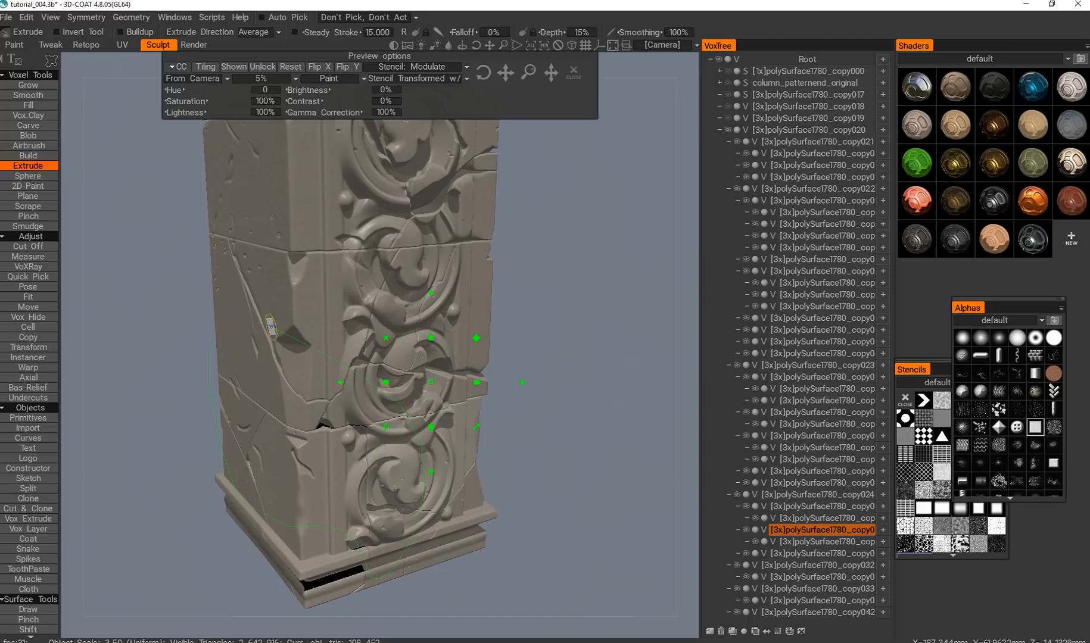
click(924, 541)
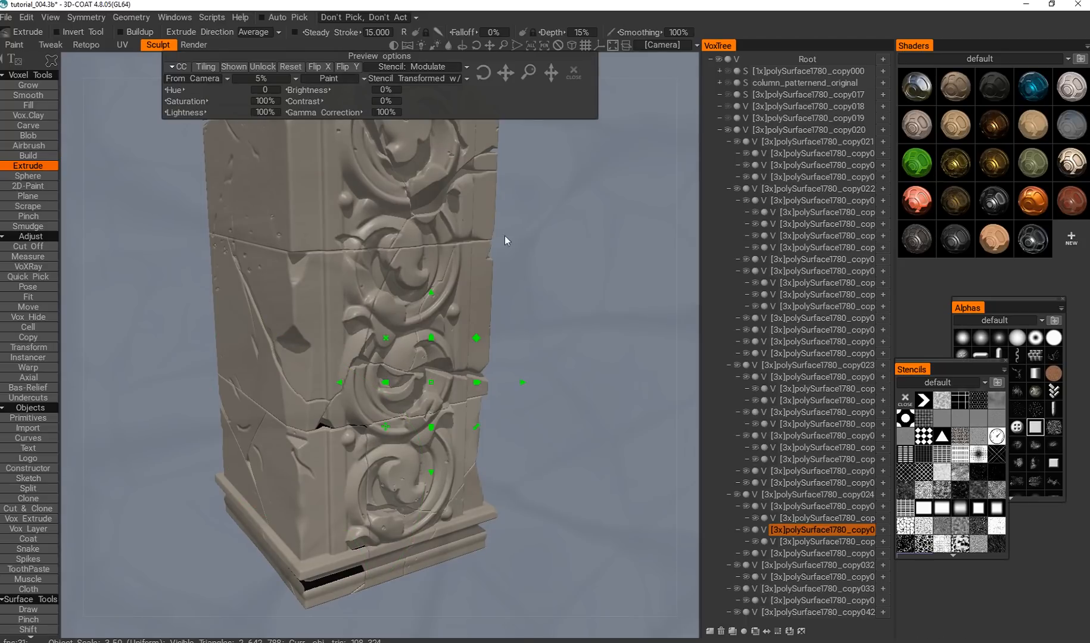
right_drag(476, 334, 480, 332)
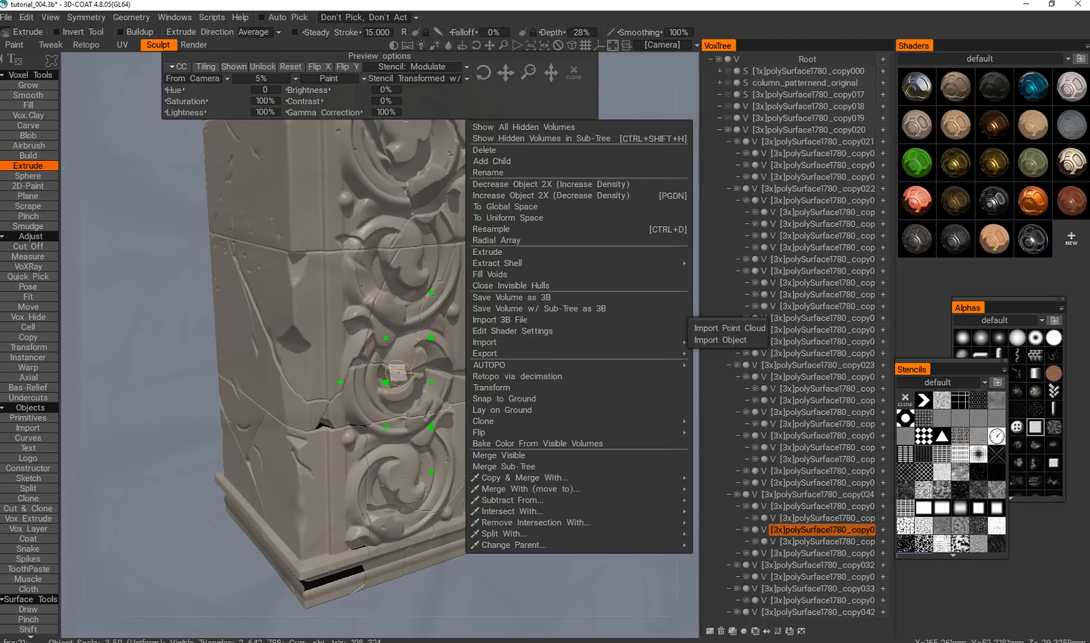
alt+drag(390, 365, 394, 362)
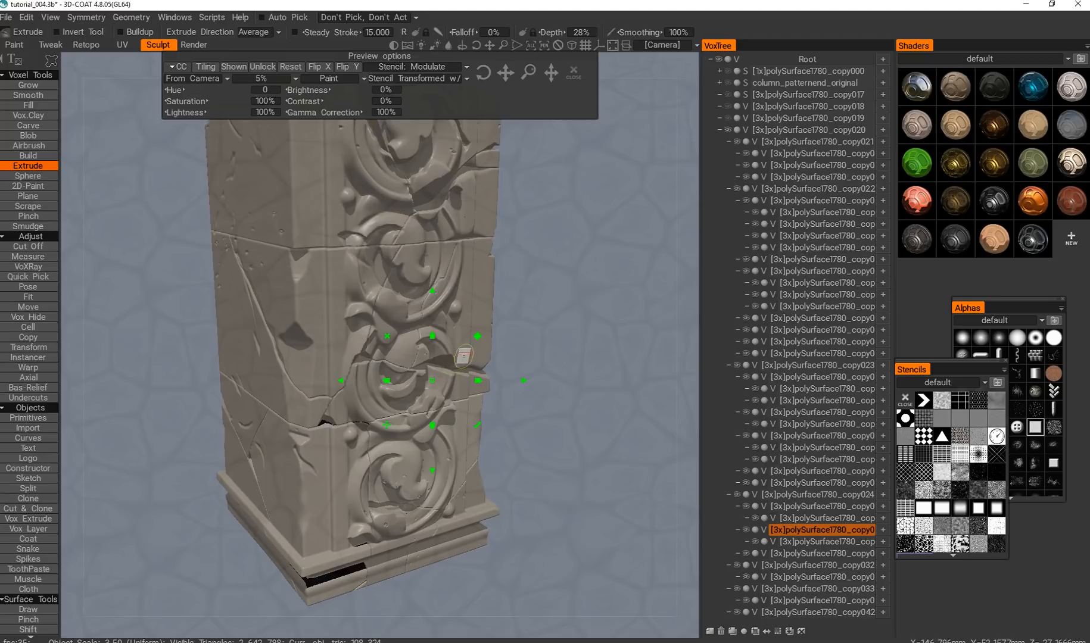
Close the cracked-cell stencil and inspect the column's plain side around the diagonal crack.
mouse_move(398, 359)
alt+mouse_down()
mouse_move(418, 348)
mouse_move(328, 303)
alt+mouse_up()
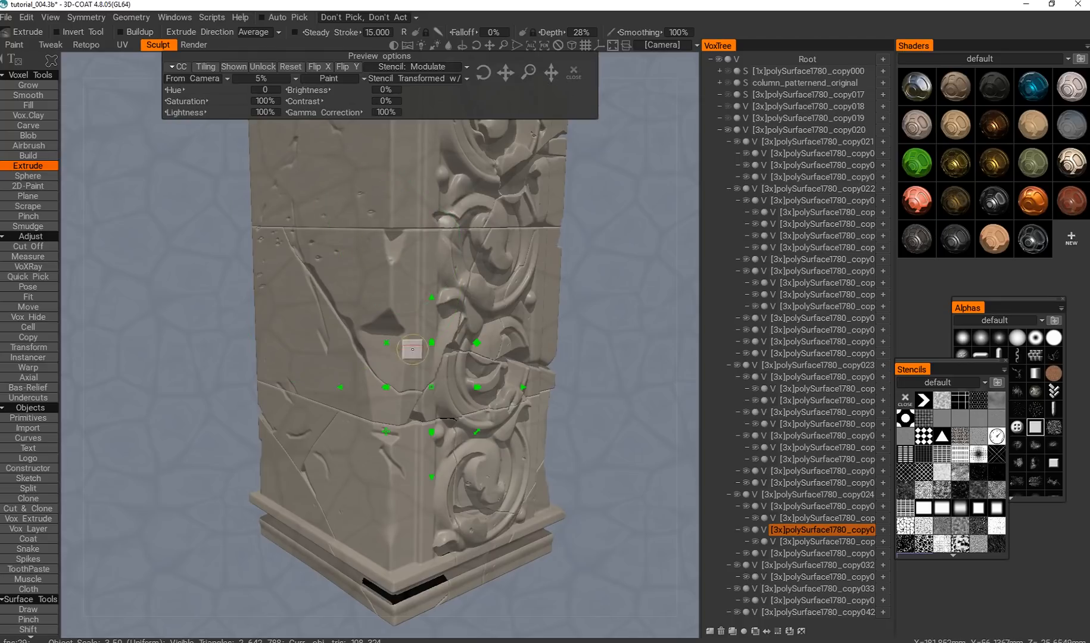
click(581, 71)
alt+drag(446, 230, 415, 350)
scroll(449, 333, down, 5)
scroll(438, 336, up, 5)
mouse_move(416, 350)
alt+right_down()
mouse_move(415, 307)
mouse_move(413, 326)
alt+right_up()
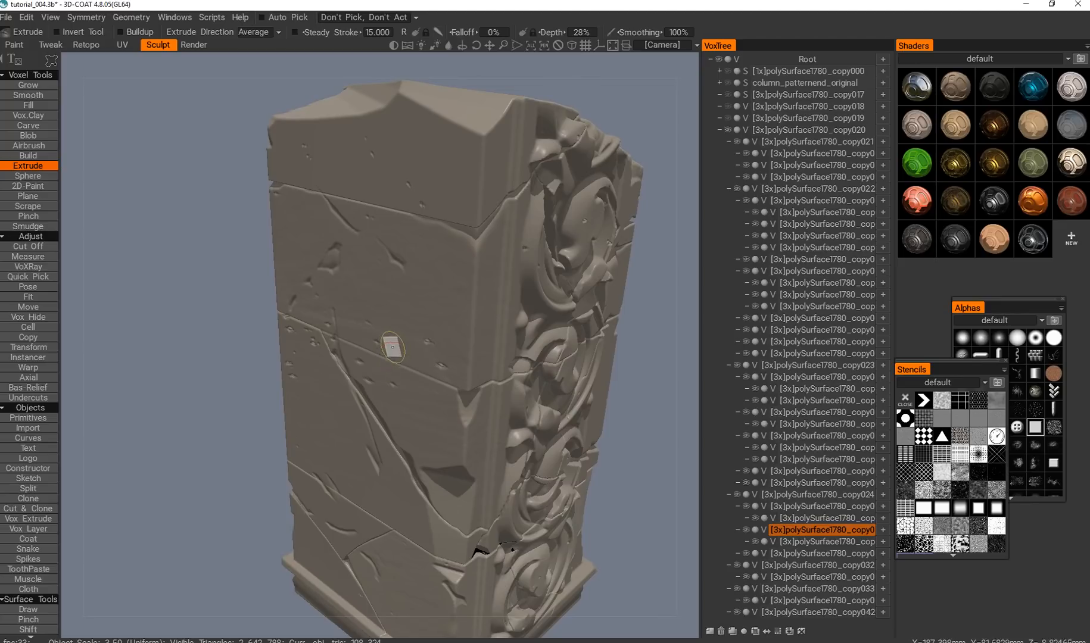
alt+right_drag(426, 396, 420, 390)
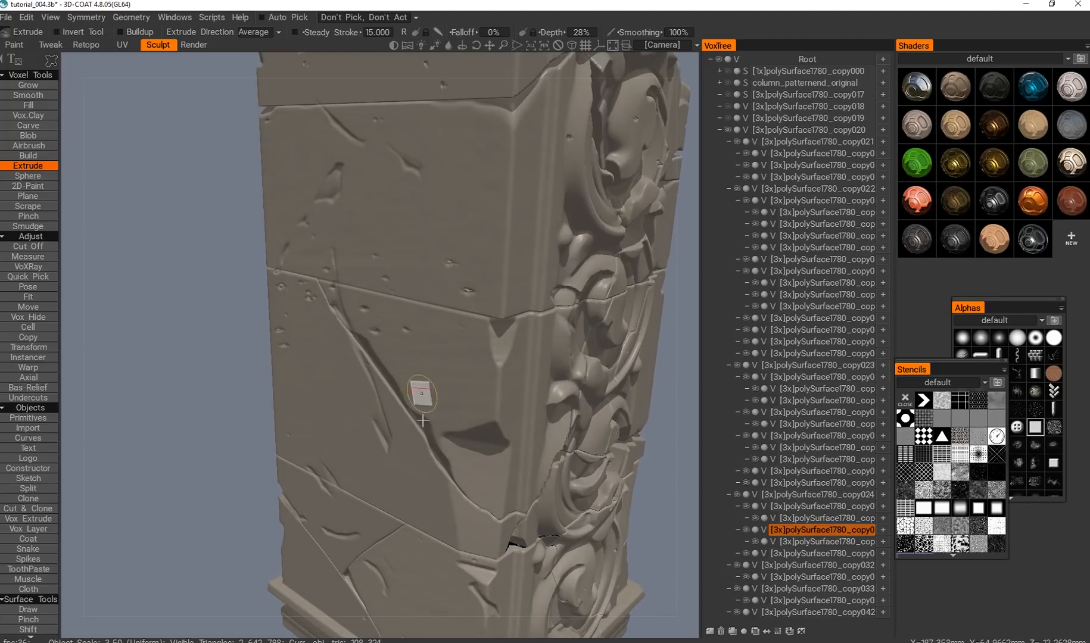
alt+middle_drag(420, 391, 393, 343)
alt+right_drag(393, 342, 399, 375)
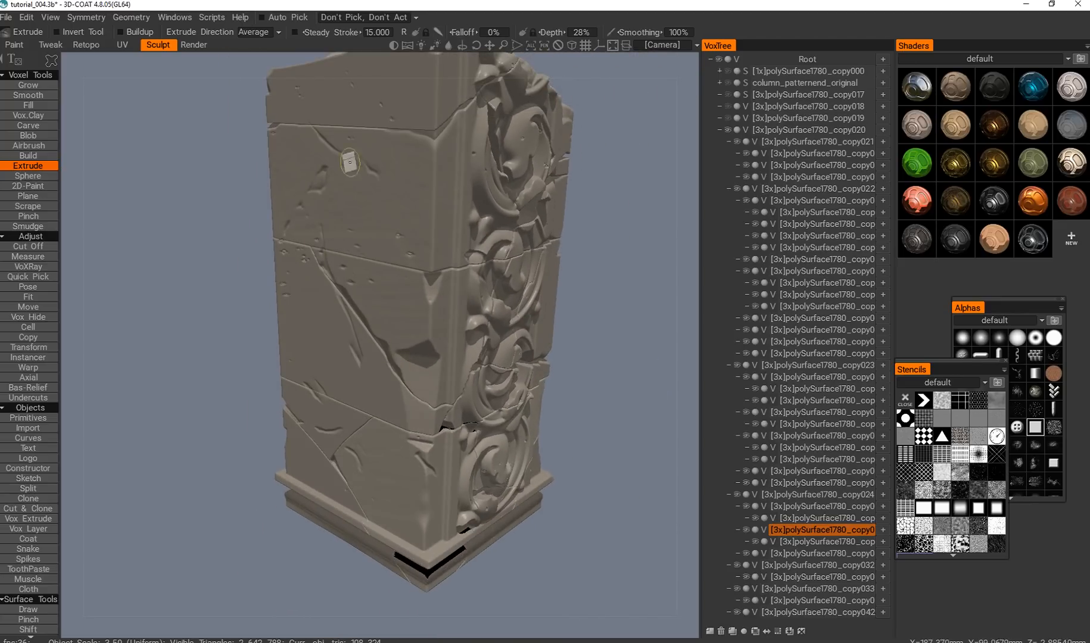
Pick the block below the diagonal crack, extrude it through a wrinkled stencil at 28% depth, and close the stencil.
key(h)
click(924, 491)
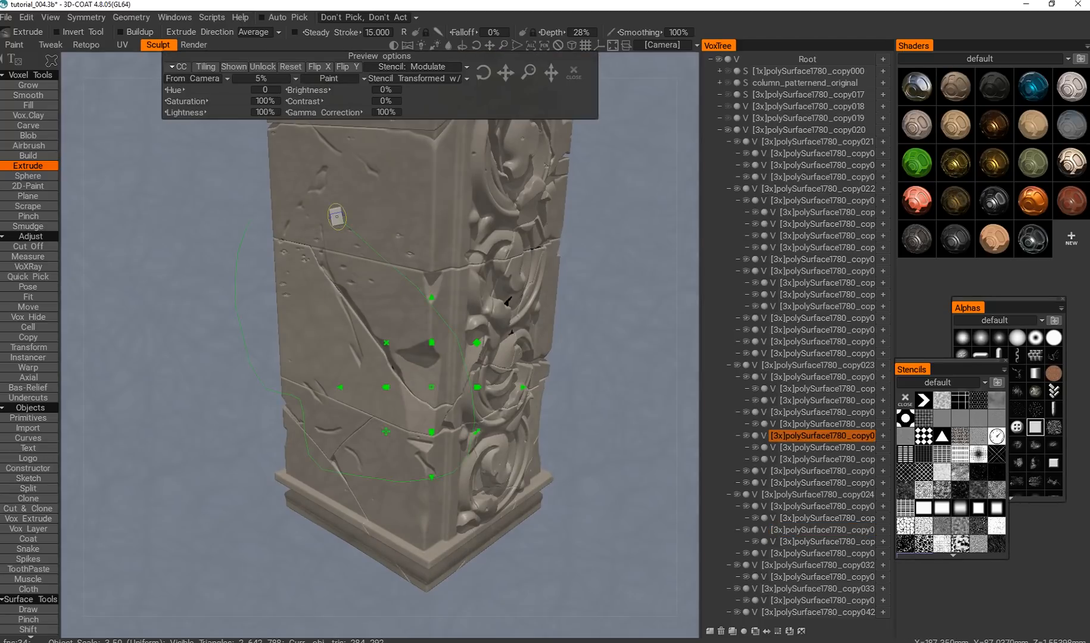
drag(337, 217, 289, 176)
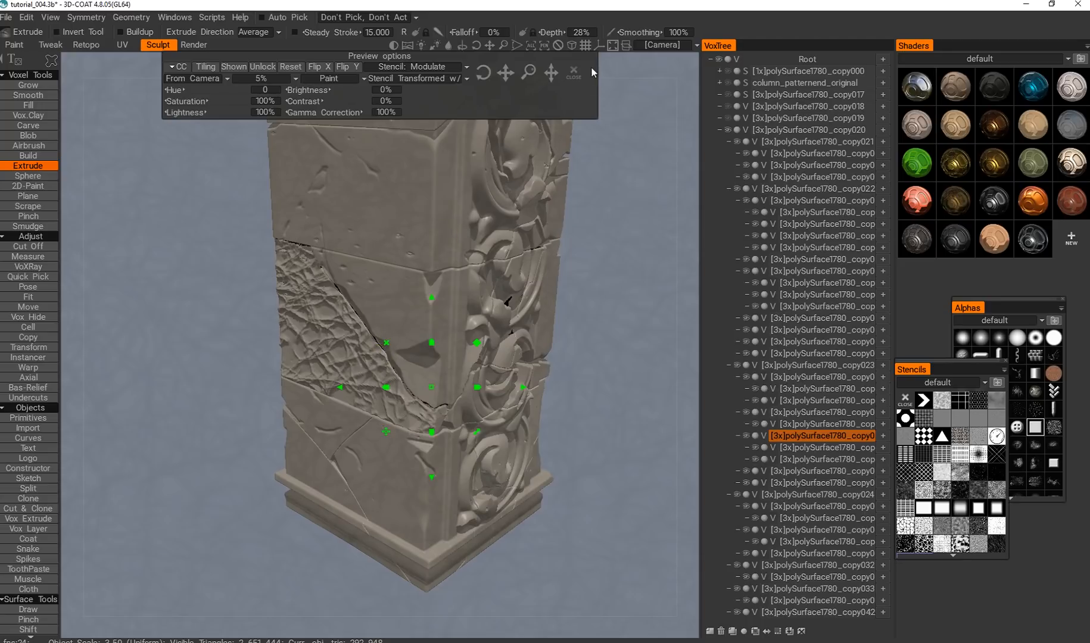
click(574, 73)
Examine the wrinkled texture on the block below the diagonal crack from near and far and from several angles.
drag(572, 333, 632, 347)
right_drag(619, 358, 536, 374)
drag(390, 342, 371, 356)
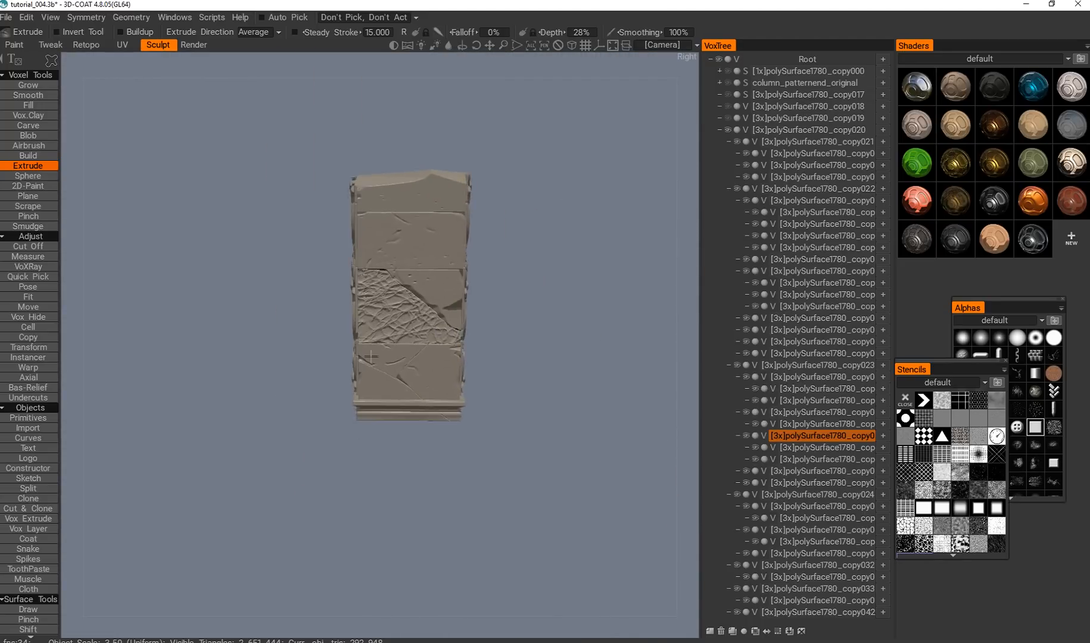
alt+right_drag(371, 356, 363, 297)
alt+drag(364, 298, 239, 268)
alt+middle_drag(238, 268, 309, 352)
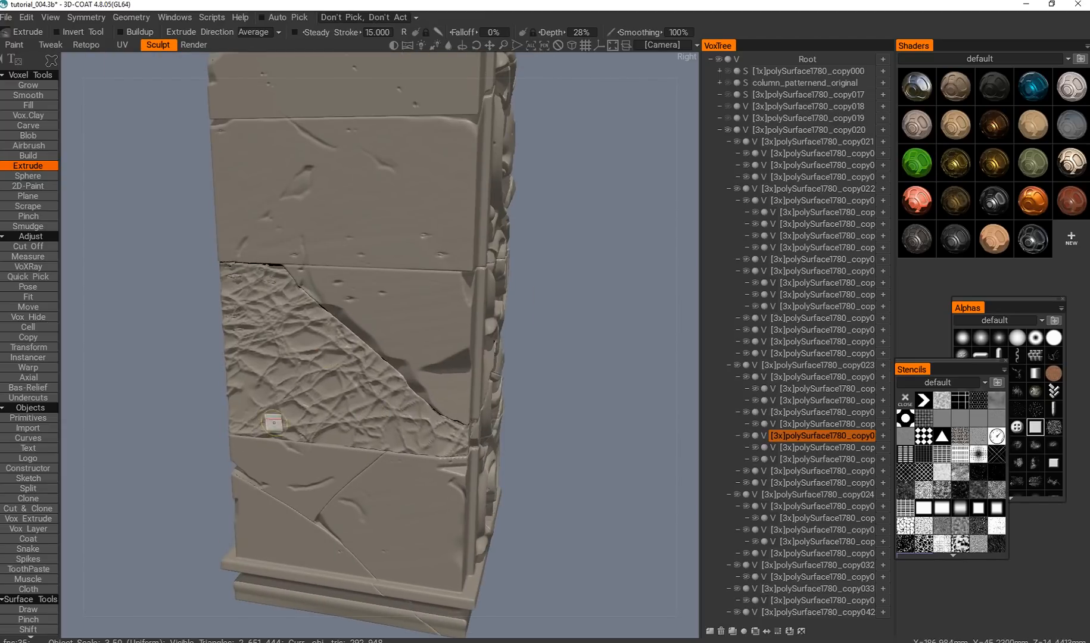
alt+drag(383, 427, 298, 369)
alt+right_drag(298, 369, 288, 406)
alt+middle_drag(285, 383, 284, 397)
alt+right_drag(292, 391, 300, 407)
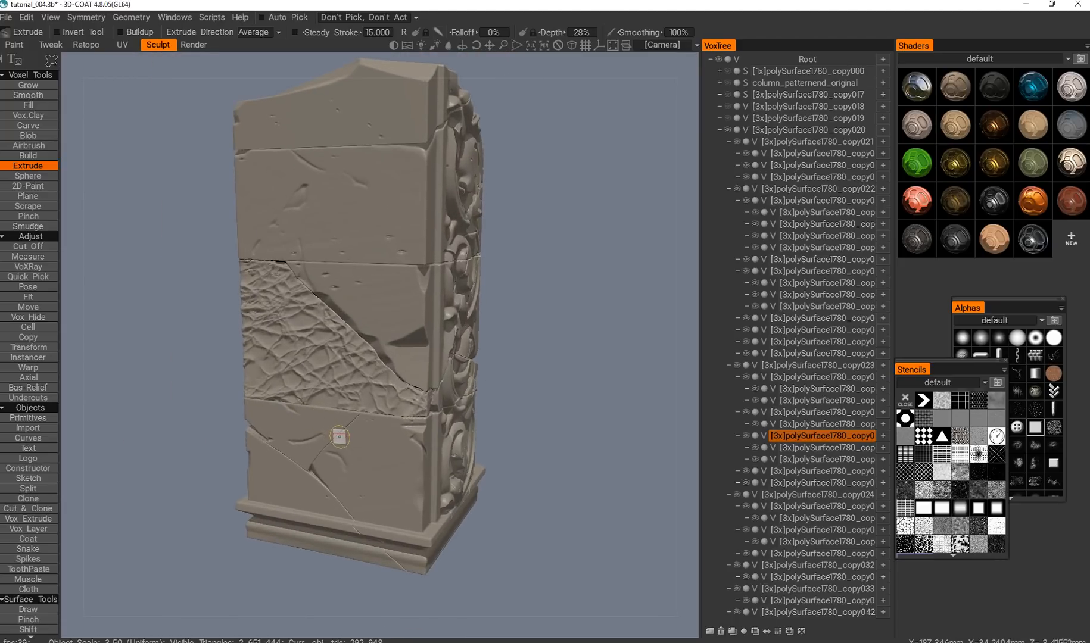
alt+drag(309, 350, 323, 398)
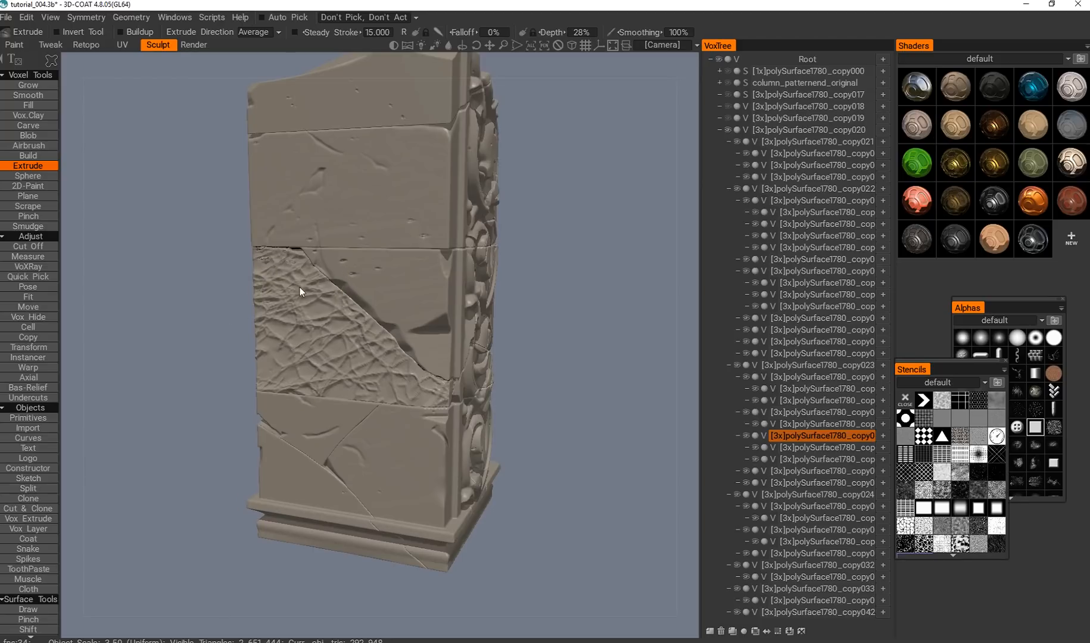
mouse_move(291, 395)
alt+mouse_down()
mouse_move(272, 417)
mouse_move(283, 479)
mouse_move(292, 396)
mouse_move(283, 390)
alt+mouse_up()
mouse_move(274, 369)
alt+right_down()
mouse_move(282, 393)
mouse_move(279, 369)
alt+right_up()
alt+drag(279, 370, 287, 365)
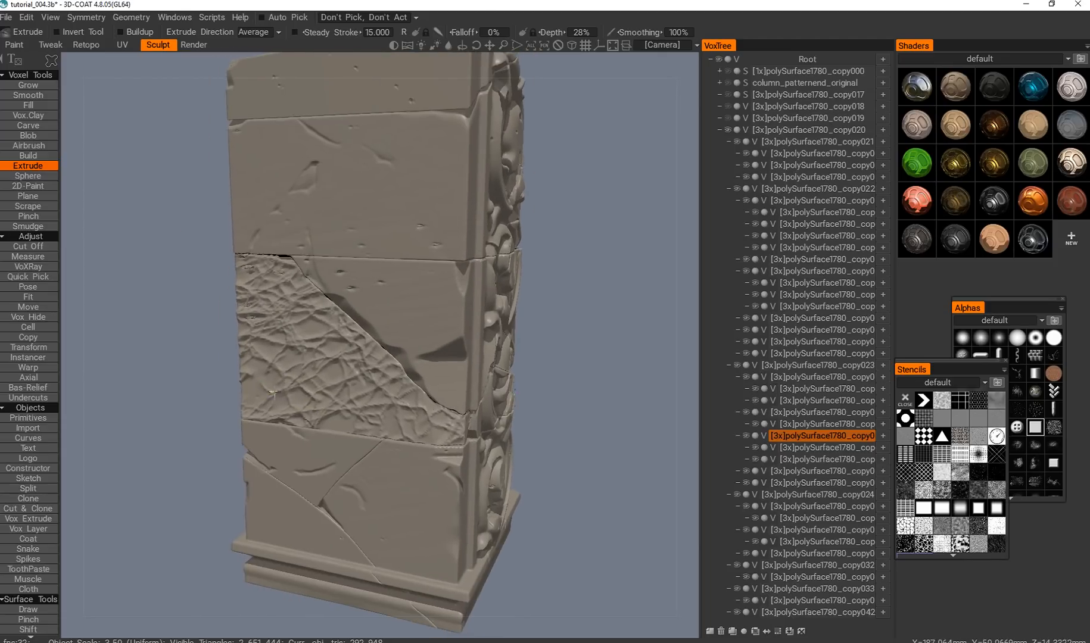
alt+right_drag(287, 358, 289, 386)
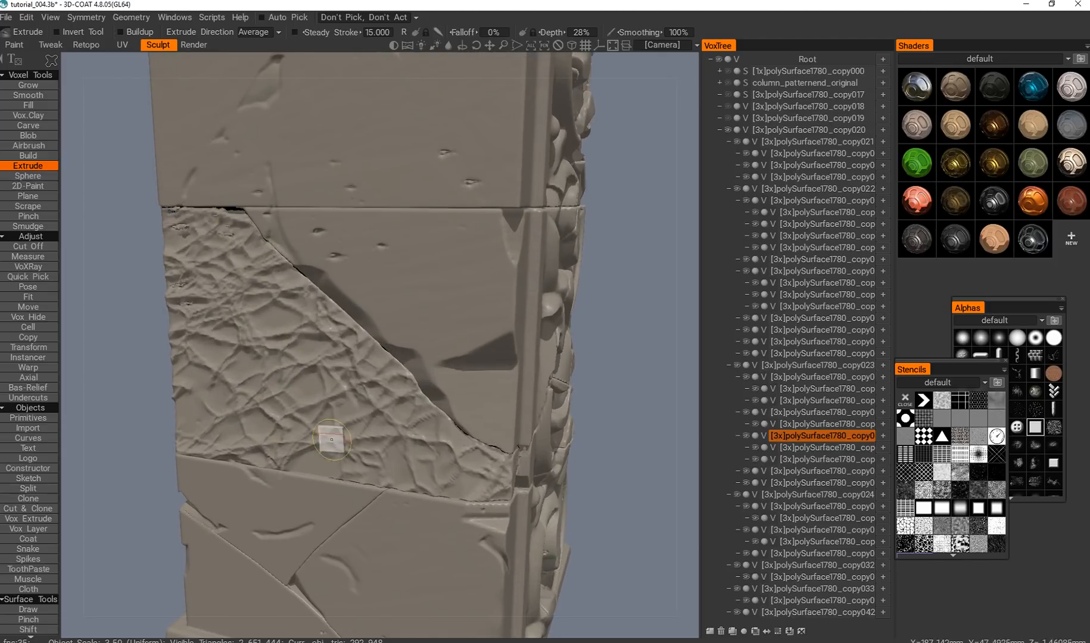
alt+right_drag(408, 447, 380, 436)
alt+drag(379, 434, 333, 405)
alt+right_drag(333, 405, 326, 418)
mouse_move(325, 417)
alt+mouse_down()
mouse_move(304, 434)
mouse_move(331, 418)
alt+mouse_up()
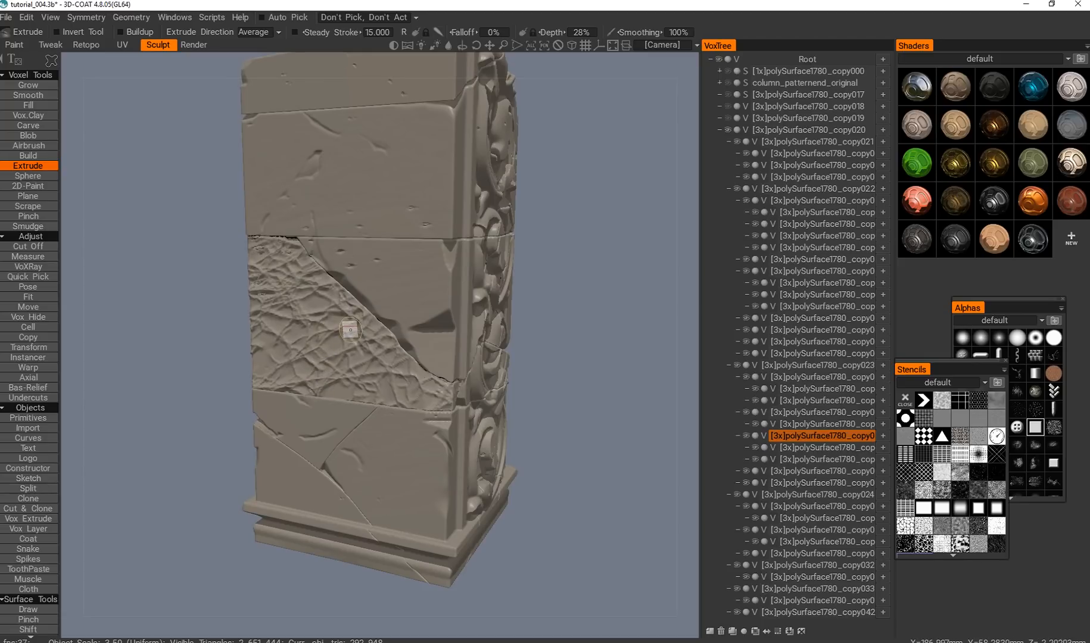
alt+drag(351, 329, 361, 277)
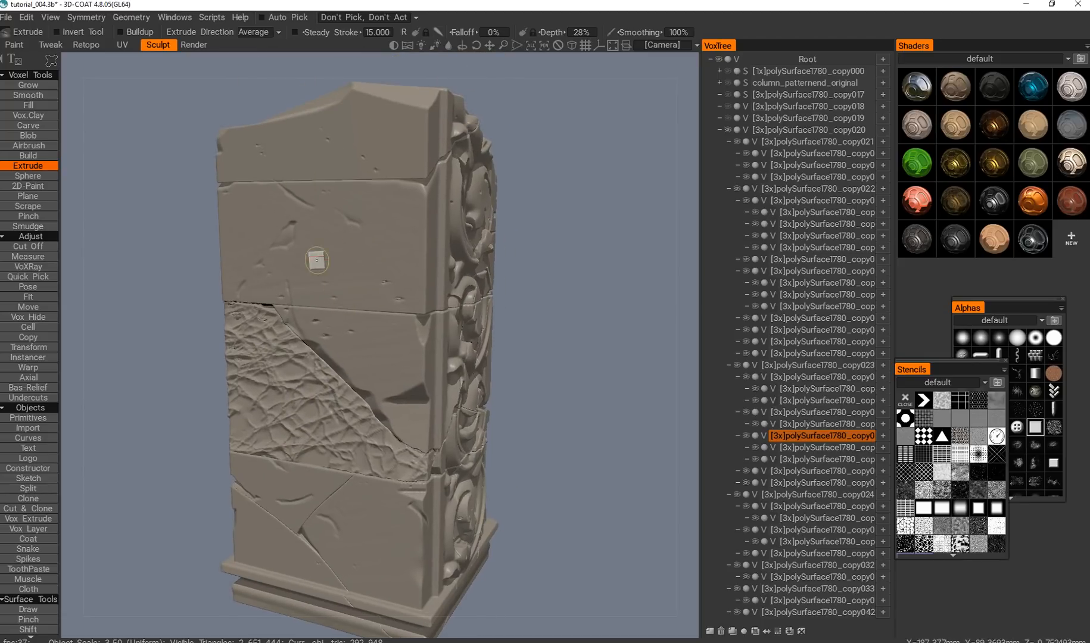
alt+middle_drag(293, 436, 303, 359)
alt+right_drag(303, 359, 330, 390)
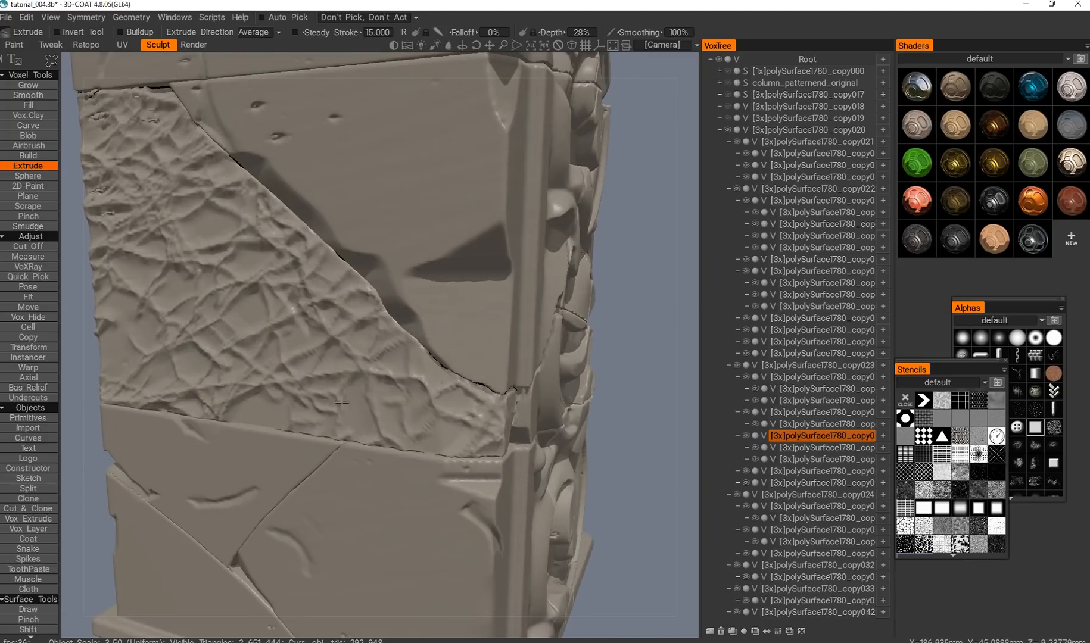
alt+right_drag(351, 442, 366, 430)
mouse_move(365, 429)
alt+mouse_down()
mouse_move(428, 448)
mouse_move(342, 383)
mouse_move(397, 398)
mouse_move(261, 397)
mouse_move(363, 407)
alt+mouse_up()
alt+right_drag(363, 407, 401, 424)
alt+middle_drag(400, 424, 330, 396)
alt+right_drag(331, 396, 341, 402)
mouse_move(340, 403)
alt+mouse_down()
mouse_move(310, 381)
mouse_move(331, 370)
alt+mouse_up()
alt+middle_drag(331, 369, 379, 444)
alt+right_drag(378, 444, 333, 398)
alt+drag(332, 398, 296, 403)
alt+right_drag(296, 403, 313, 434)
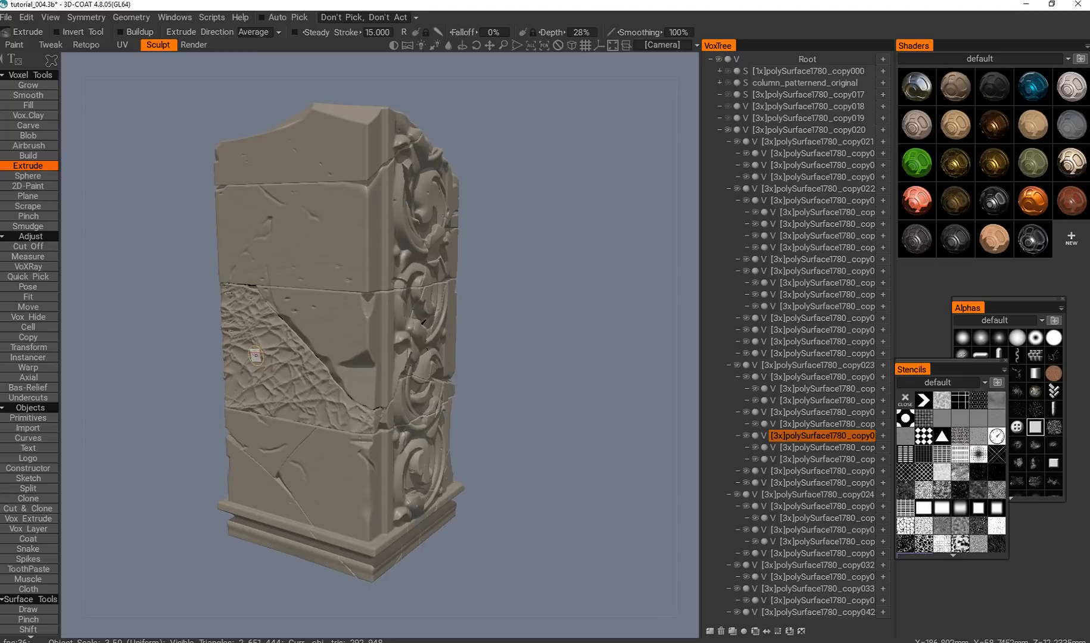
alt+drag(307, 389, 315, 393)
alt+middle_drag(312, 393, 298, 385)
alt+right_drag(297, 361, 301, 374)
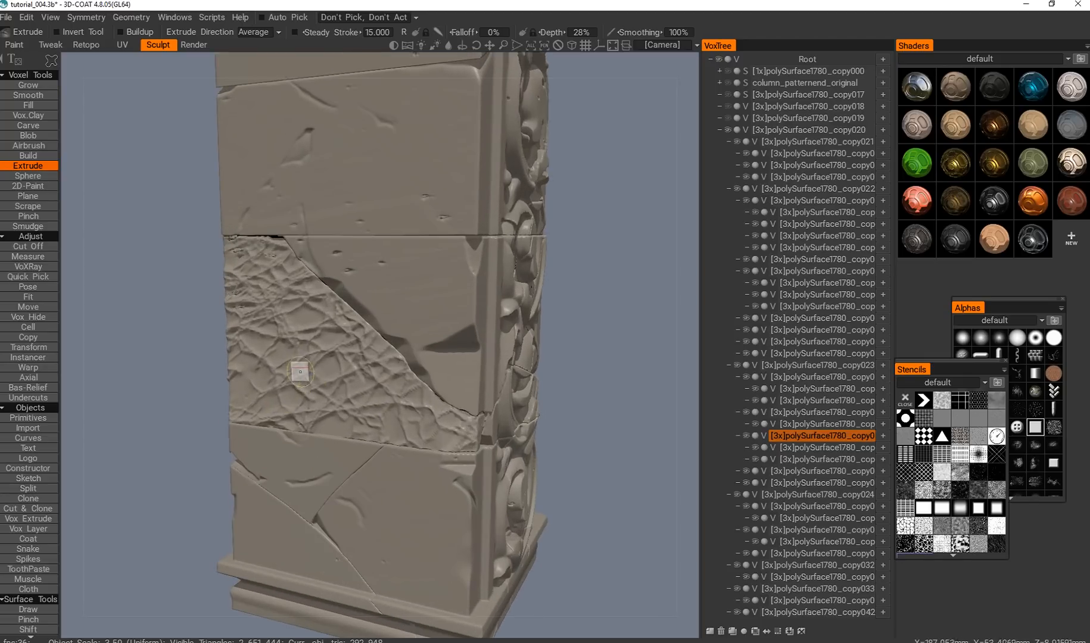
Undo the wrinkled extrusion and extrude the same block below the diagonal crack through a softer, lumpy stencil.
key(ctrl+z)
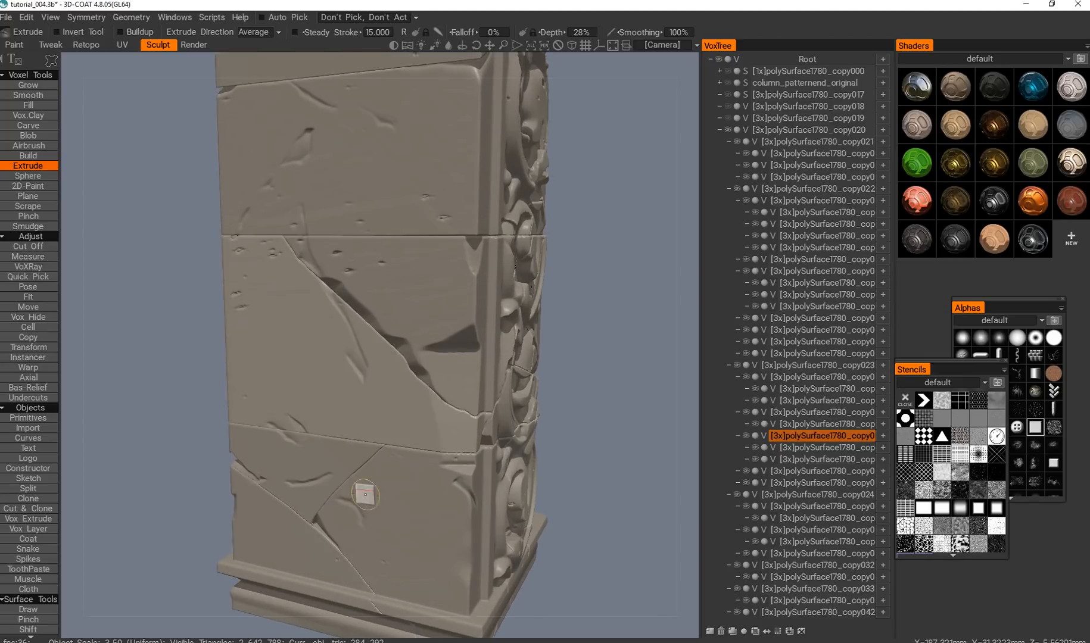
click(960, 474)
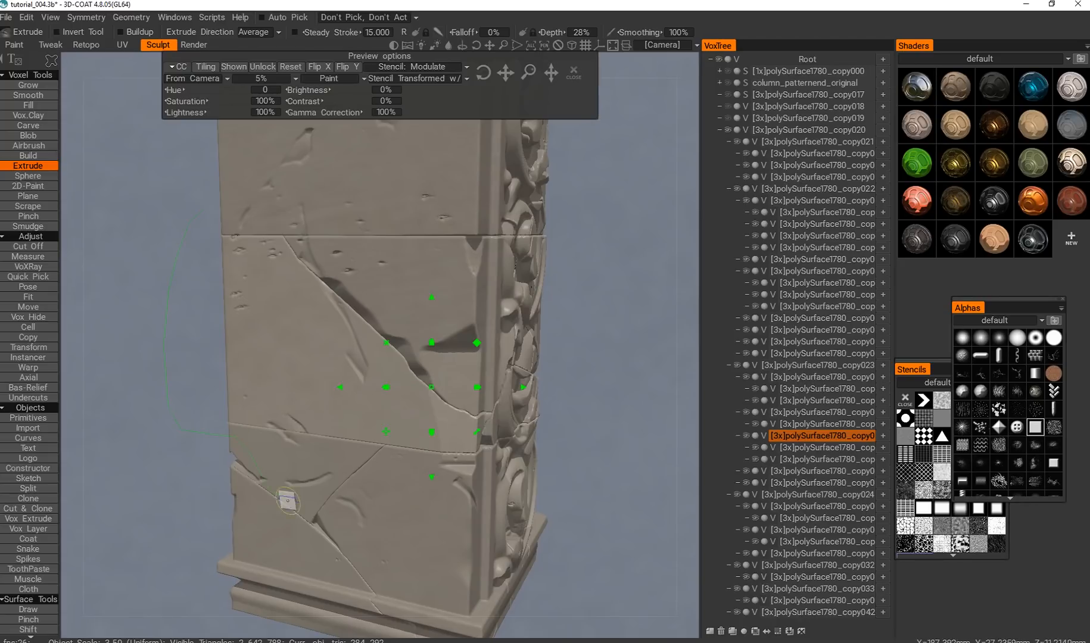
drag(239, 193, 231, 195)
alt+drag(387, 517, 361, 518)
alt+right_drag(382, 521, 384, 510)
alt+middle_drag(387, 510, 346, 513)
alt+drag(346, 513, 356, 510)
alt+right_drag(355, 511, 357, 488)
alt+middle_drag(328, 478, 368, 484)
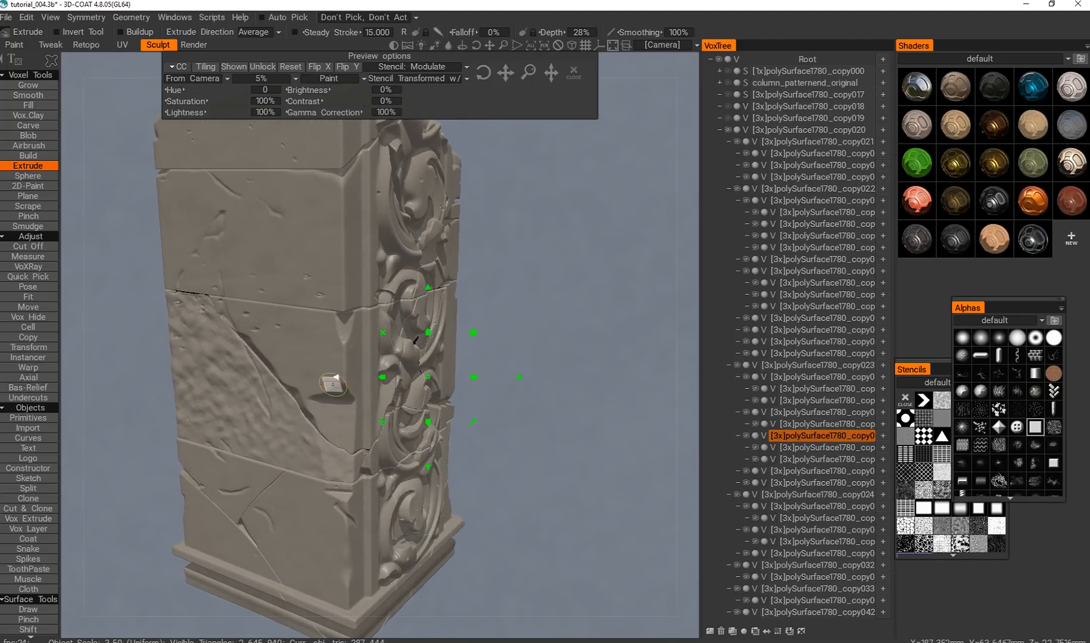
Pick the block above the diagonal crack, the one over it and the lower block, extruding each through the lumpy stencil, and close the stencil.
key(h)
mouse_move(245, 275)
mouse_down()
mouse_move(337, 351)
mouse_move(267, 273)
mouse_move(246, 279)
mouse_up()
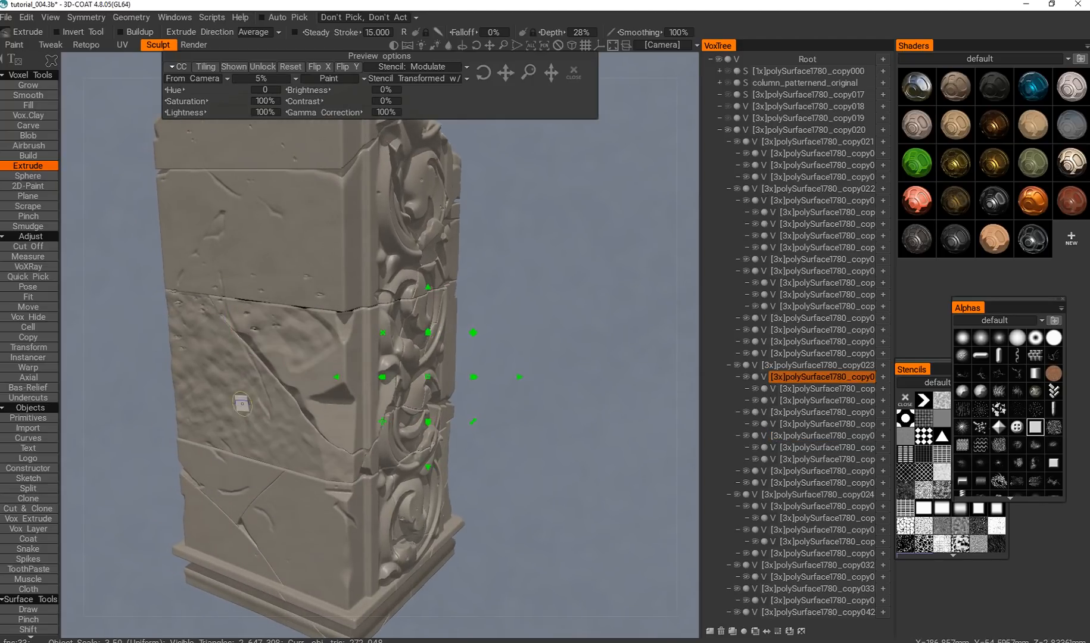
key(h)
drag(179, 316, 215, 204)
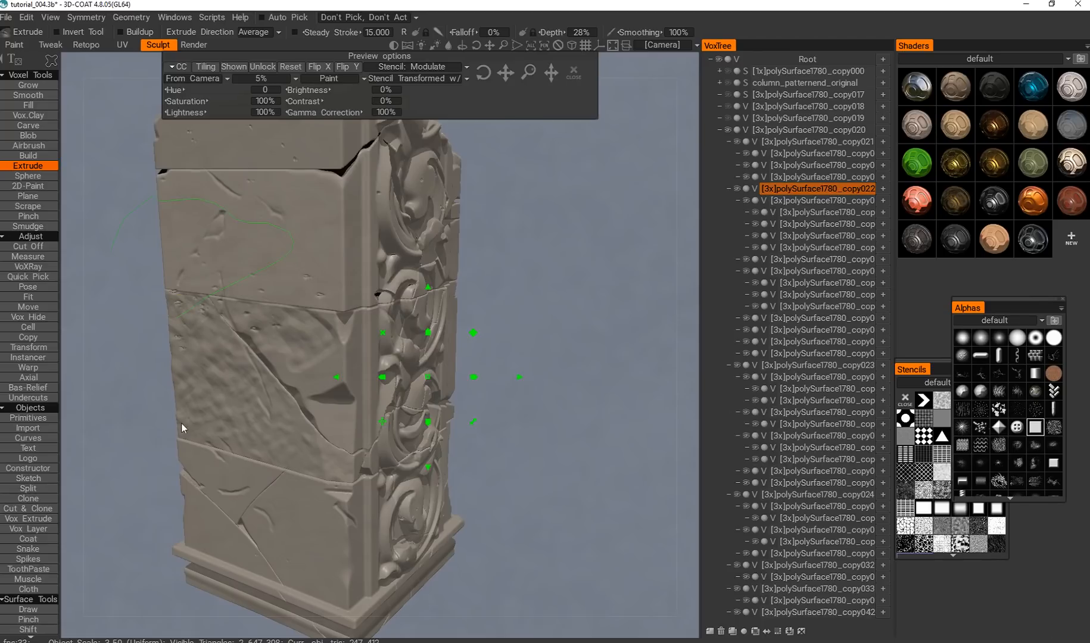
alt+right_drag(216, 464, 230, 445)
alt+drag(230, 446, 214, 437)
alt+right_drag(214, 437, 218, 459)
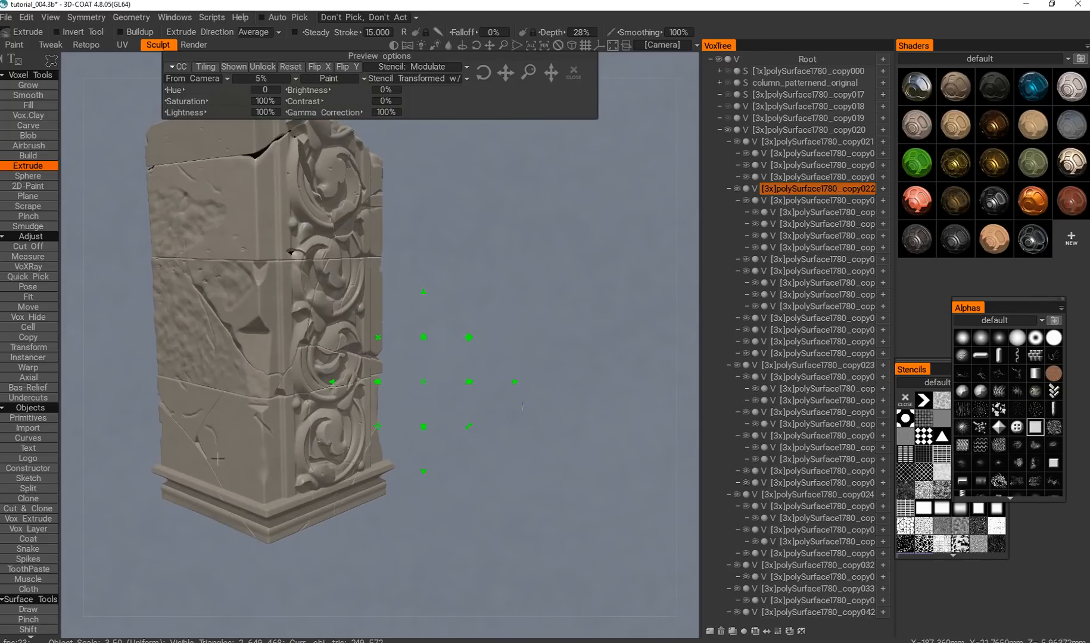
key(h)
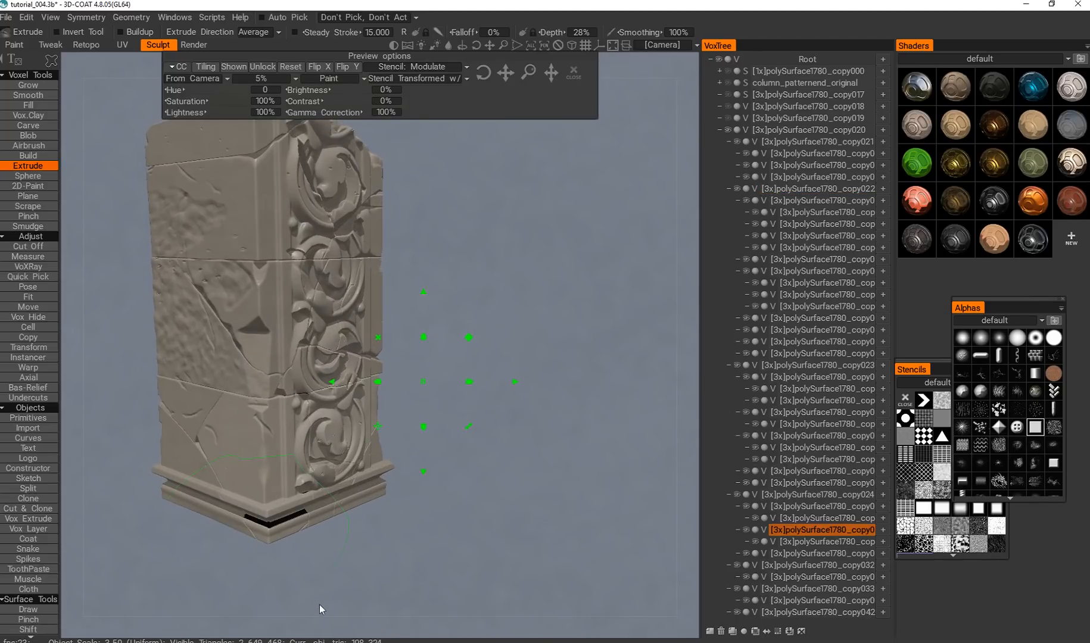
alt+drag(285, 519, 290, 517)
click(574, 68)
Inspect the lumpy wear on the column's plain side and its match with the ornamented side.
scroll(401, 287, down, 5)
alt+drag(396, 298, 340, 361)
scroll(348, 343, up, 3)
scroll(353, 380, up, 5)
alt+middle_drag(353, 380, 410, 301)
mouse_move(369, 387)
alt+mouse_down()
mouse_move(319, 369)
mouse_move(360, 383)
alt+mouse_up()
scroll(341, 395, down, 2)
alt+middle_drag(352, 333, 352, 465)
mouse_move(358, 411)
alt+mouse_down()
mouse_move(265, 374)
mouse_move(325, 404)
mouse_move(365, 399)
alt+mouse_up()
scroll(364, 399, down, 2)
mouse_move(365, 399)
alt+middle_down()
mouse_move(409, 374)
mouse_move(376, 417)
alt+middle_up()
scroll(391, 339, down, 3)
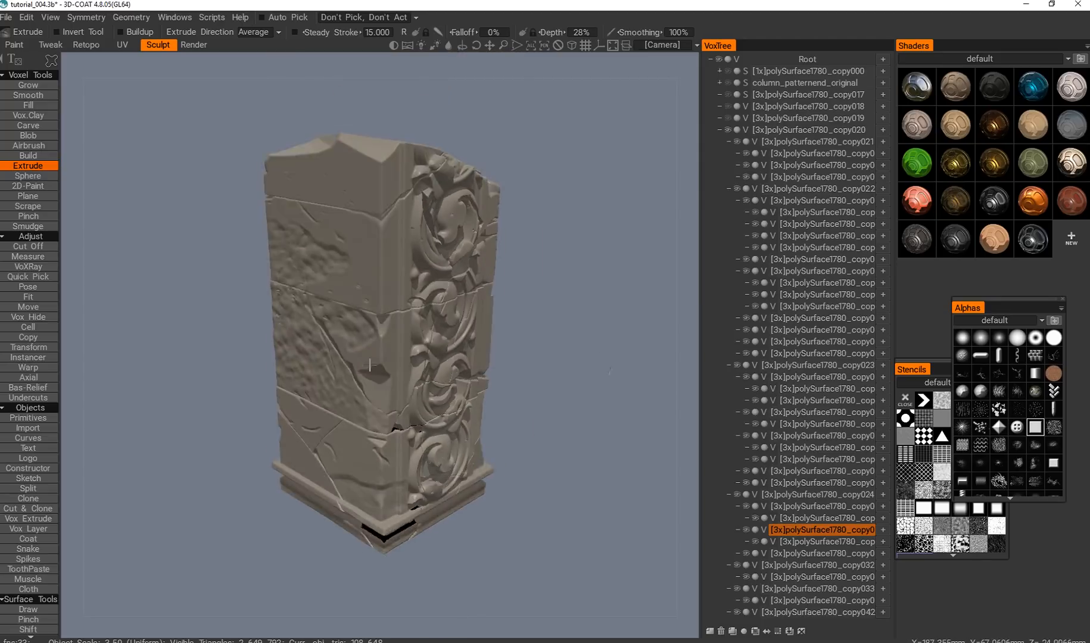
scroll(370, 382, down, 1)
mouse_move(369, 377)
alt+mouse_down()
mouse_move(333, 373)
mouse_move(363, 395)
alt+mouse_up()
scroll(360, 399, up, 2)
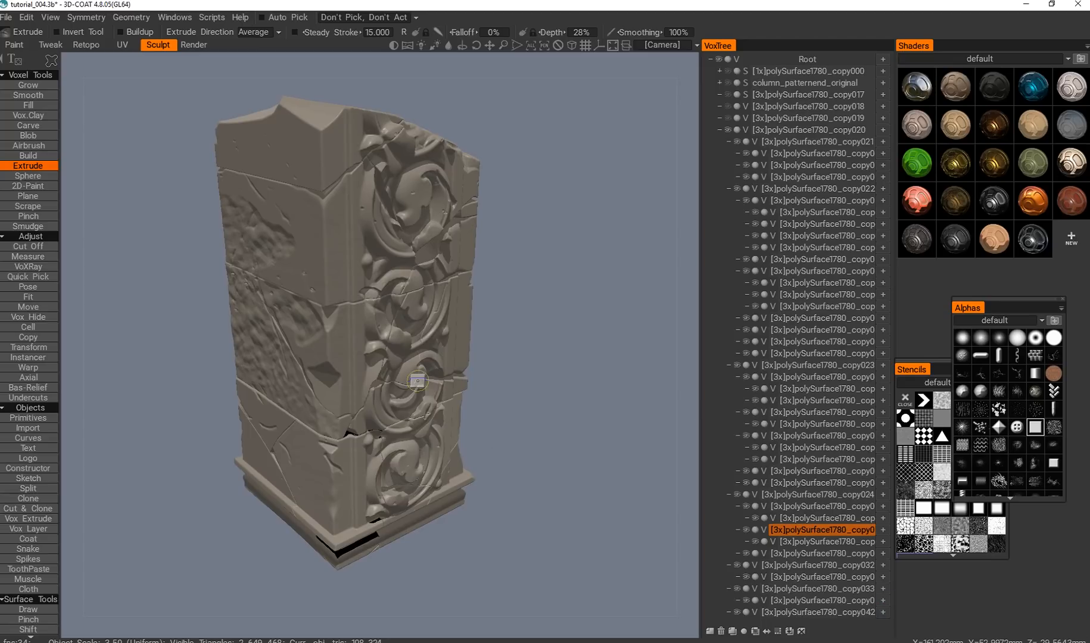
Undo the lumpy stencil extrusions on the column's blocks one after another.
key(h)
middle_drag(365, 408, 384, 396)
key(ctrl+z)
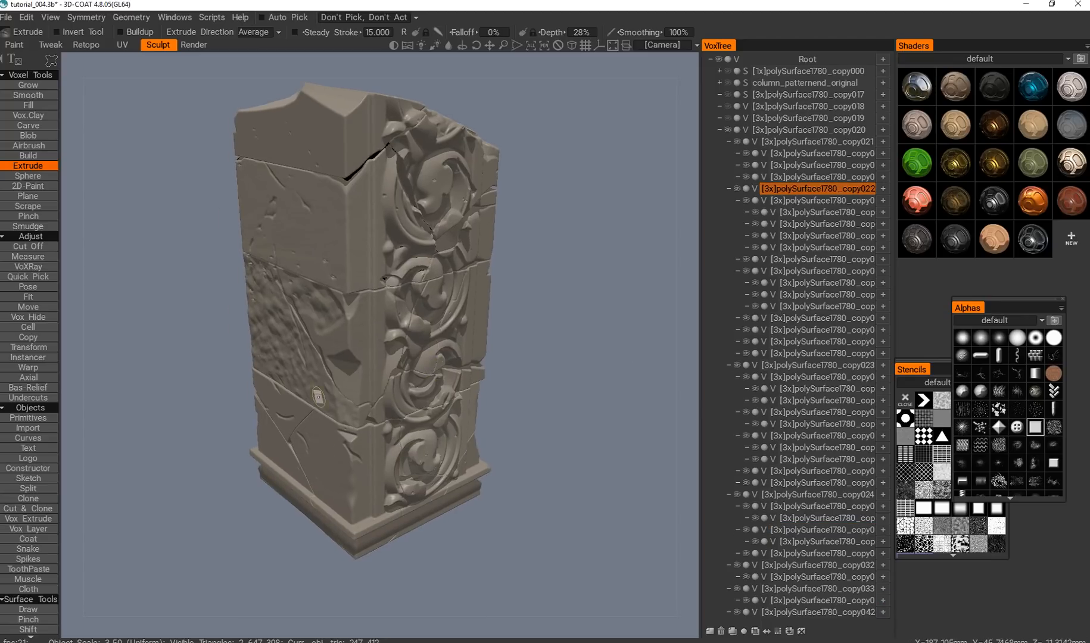
key(h)
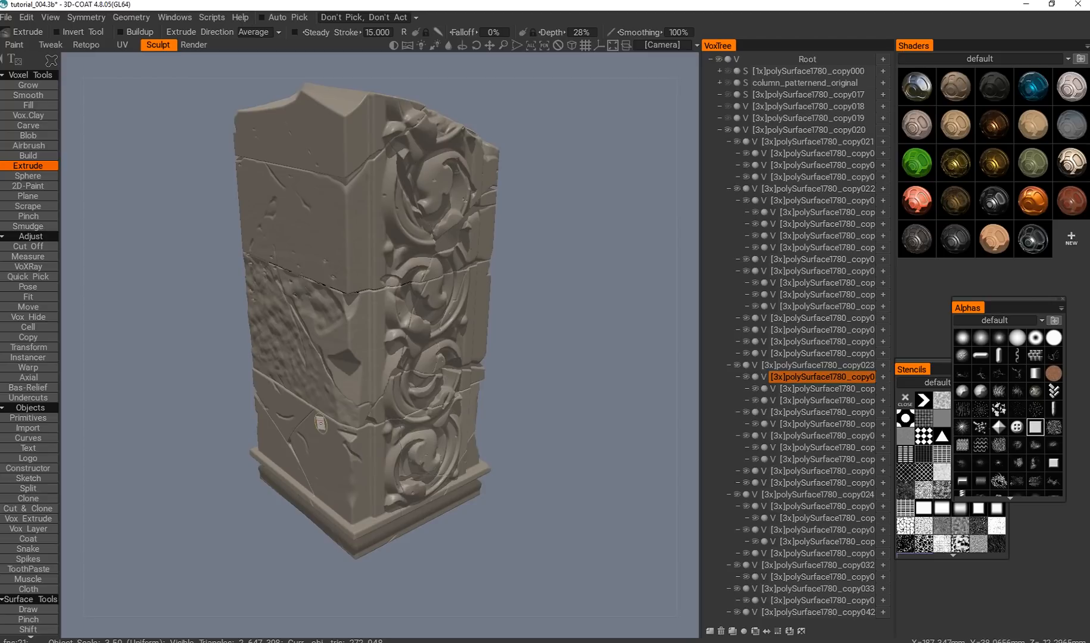
key(ctrl+z)
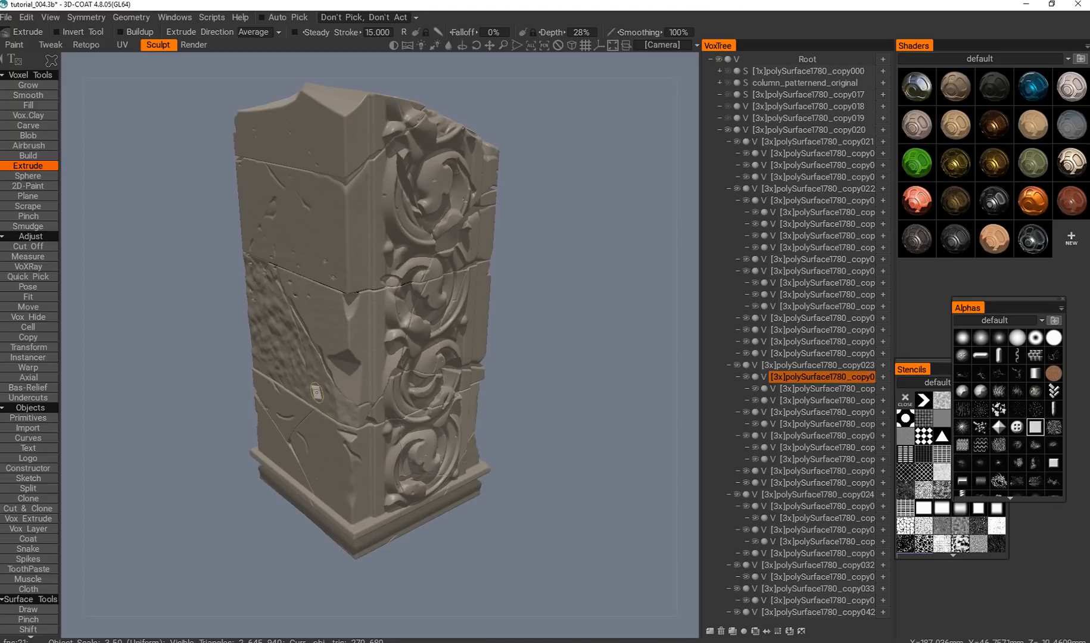
key(h)
key(ctrl+z)
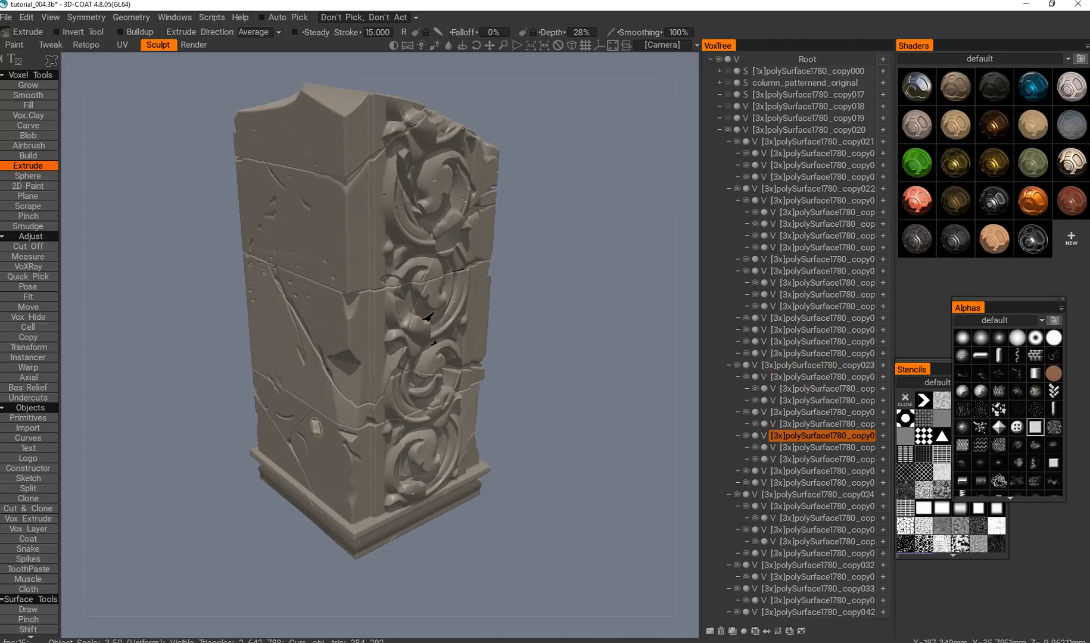
Try extruding the block below the diagonal crack through a fine-grained stencil at 28% depth, close the stencil, and undo the extrusion.
click(972, 532)
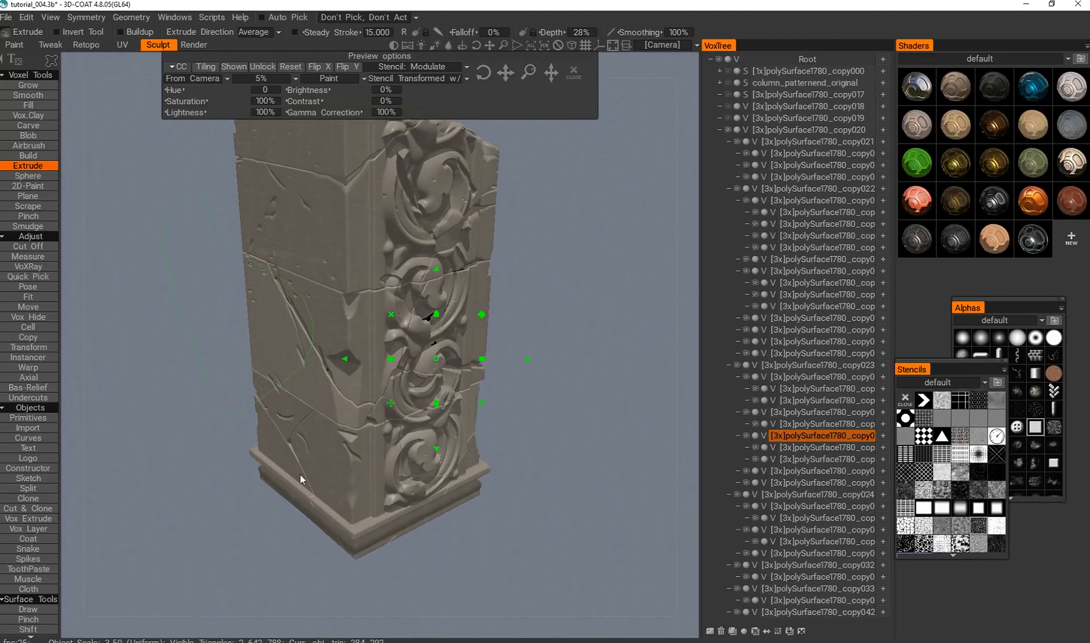
click(573, 72)
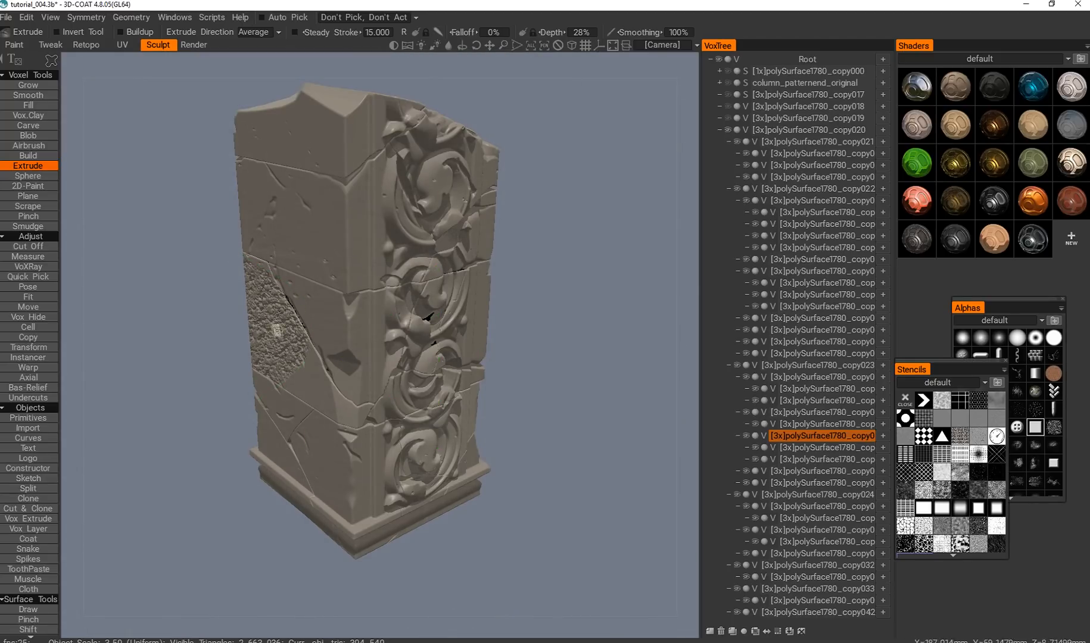
key(ctrl+z)
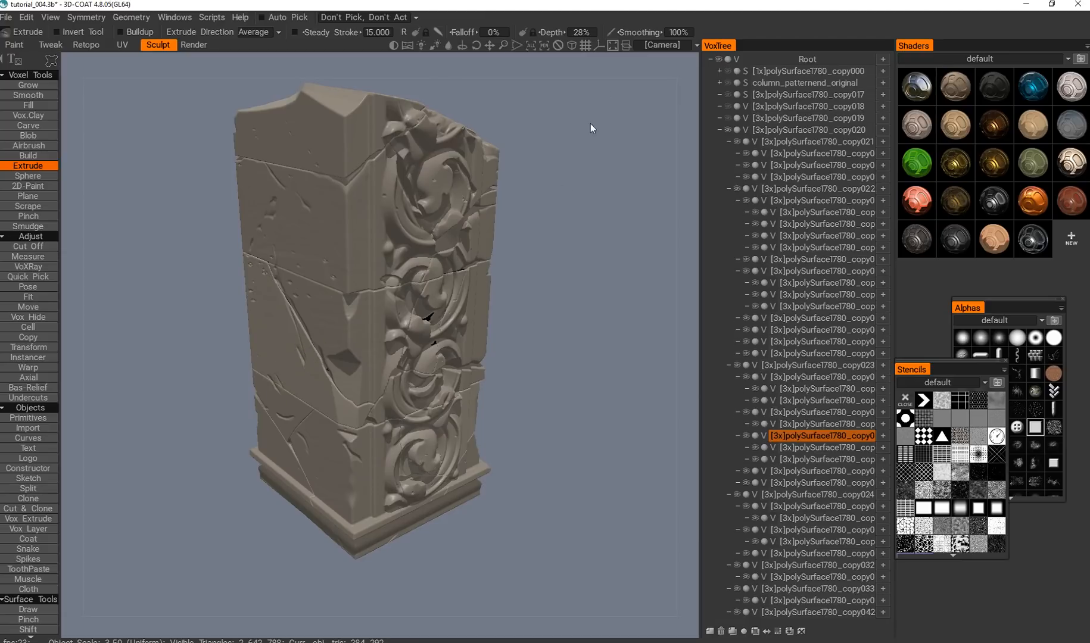
Set the Extrude Depth to 4% and overlay a fine noise stencil on the column.
click(580, 33)
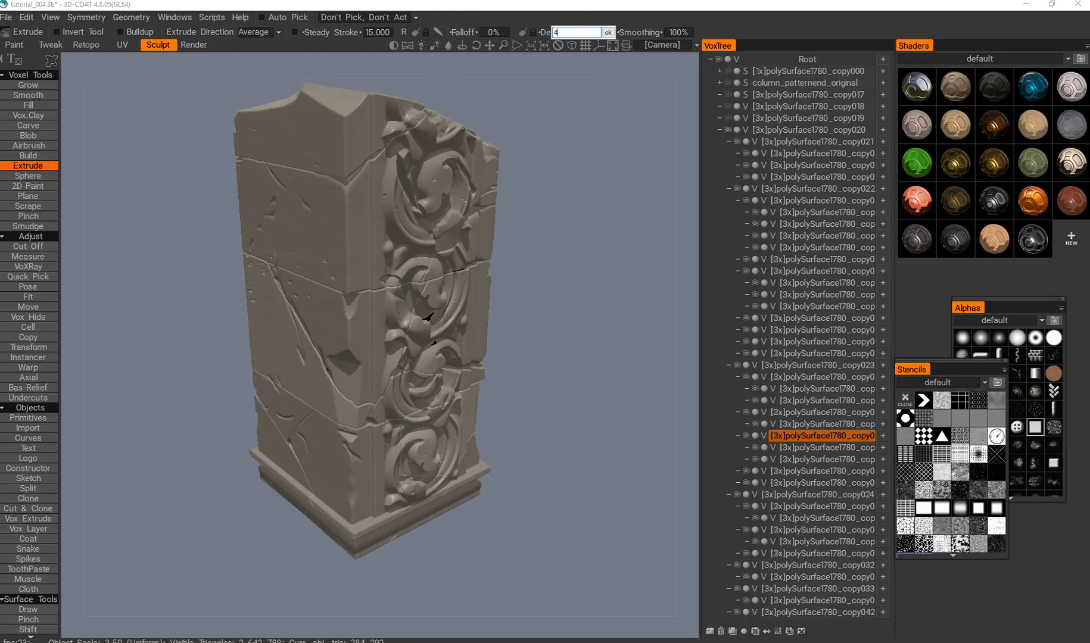
text(4)
key(Return)
click(939, 494)
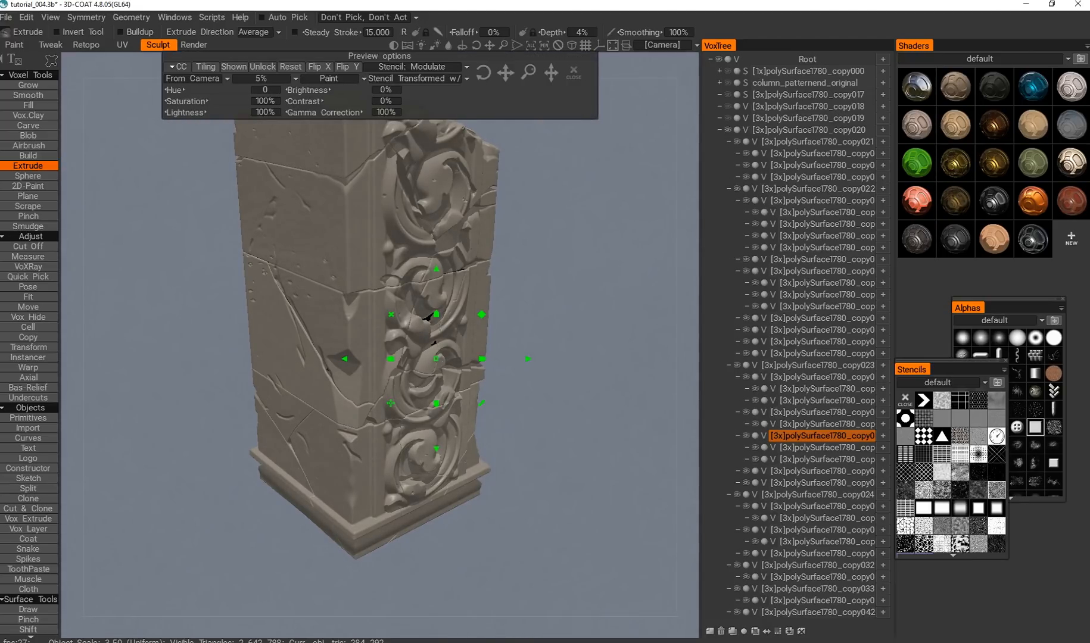
Try extruding the block below the diagonal crack through the fine noise stencil at 4% depth.
mouse_move(212, 389)
mouse_down()
mouse_move(379, 505)
mouse_move(282, 231)
mouse_up()
drag(260, 411, 266, 421)
right_drag(266, 420, 268, 444)
mouse_move(268, 444)
mouse_down()
mouse_move(274, 429)
mouse_move(248, 413)
mouse_up()
middle_drag(253, 398, 258, 409)
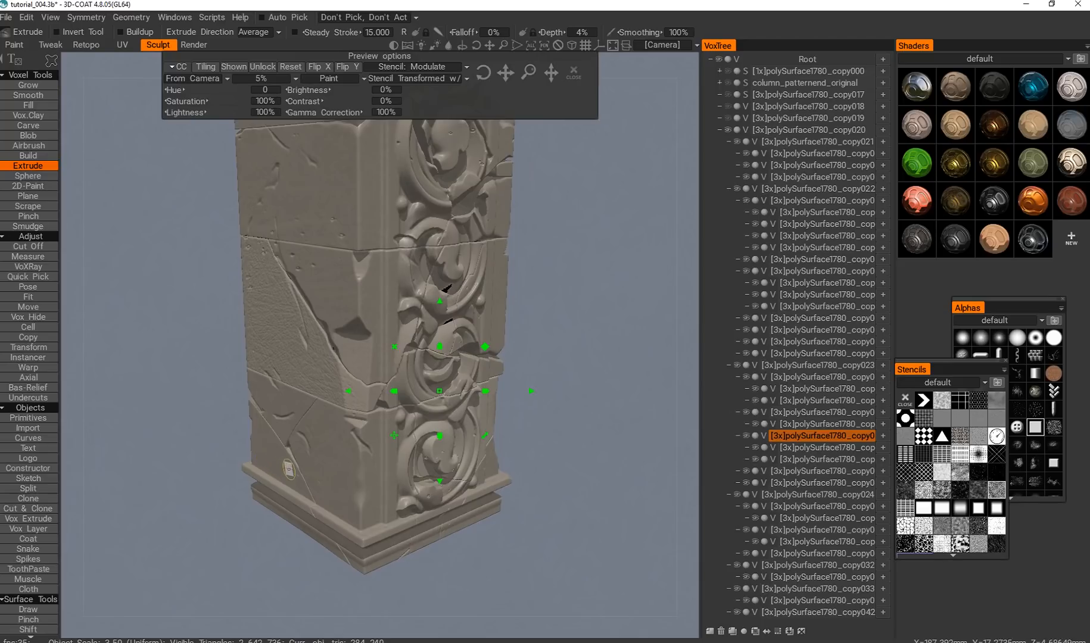
middle_drag(353, 256, 338, 314)
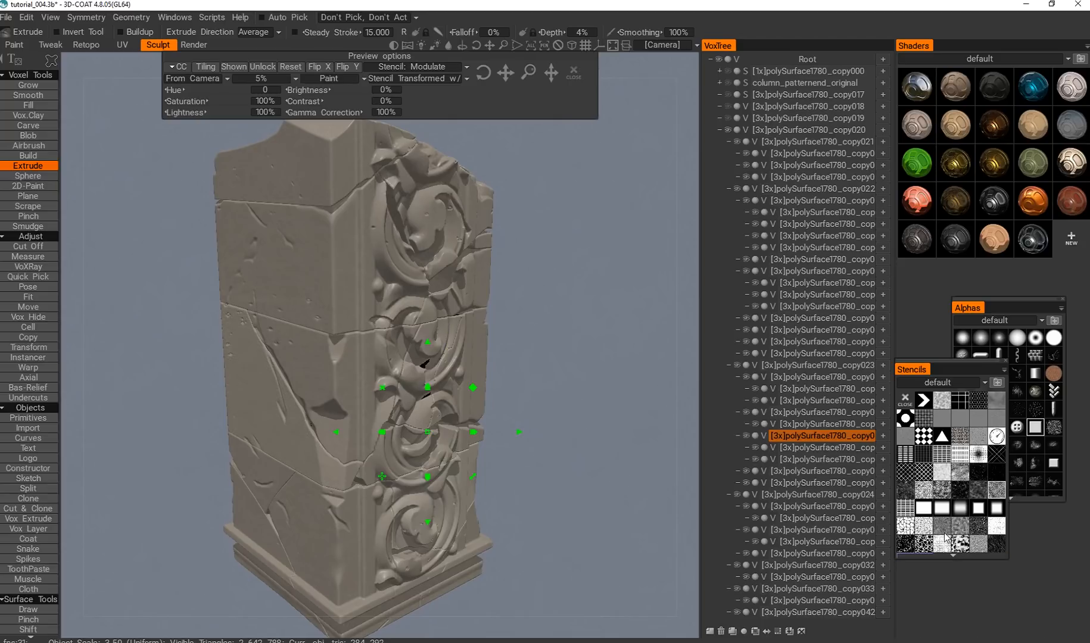
Extrude the column's bottom blocks lightly through the fine noise stencil on both the plain and ornamented sides.
middle_drag(152, 405, 178, 380)
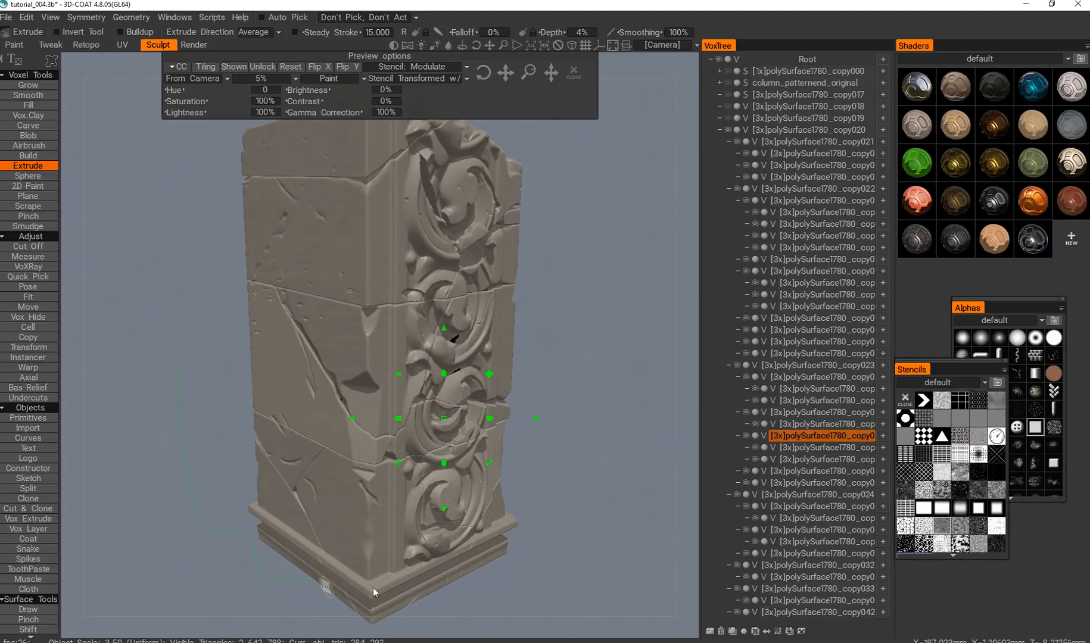
alt+drag(269, 455, 303, 417)
key(h)
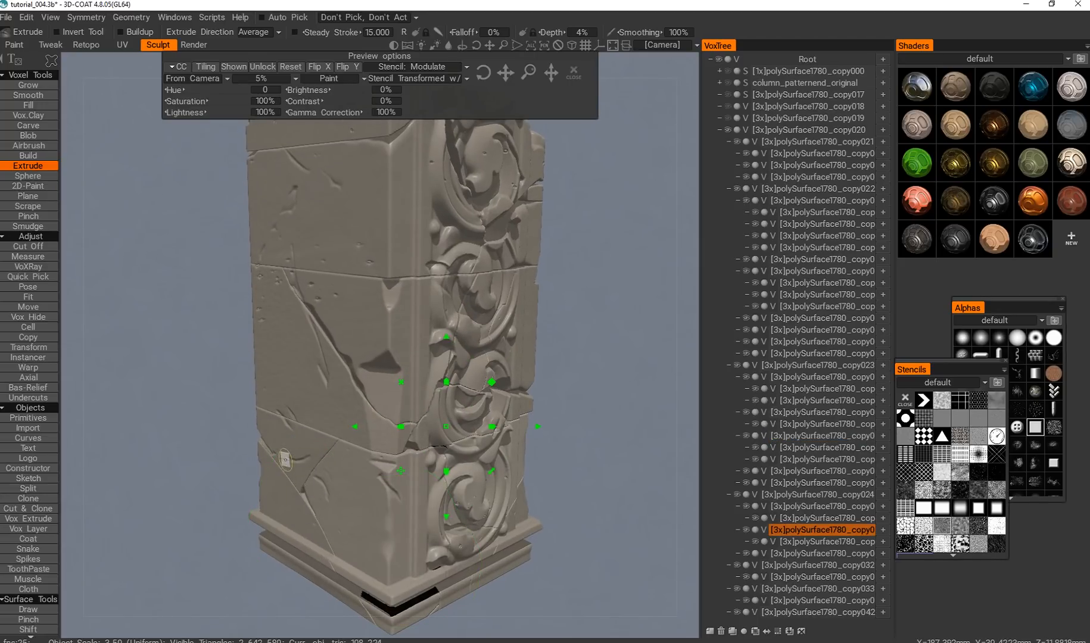
key(h)
key(h)
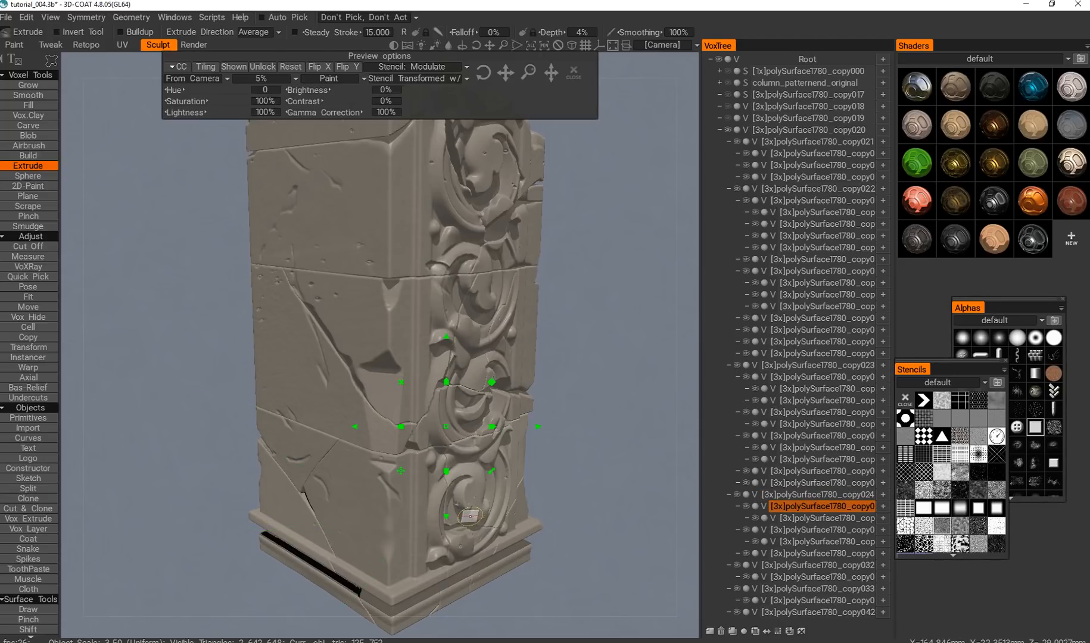
key(h)
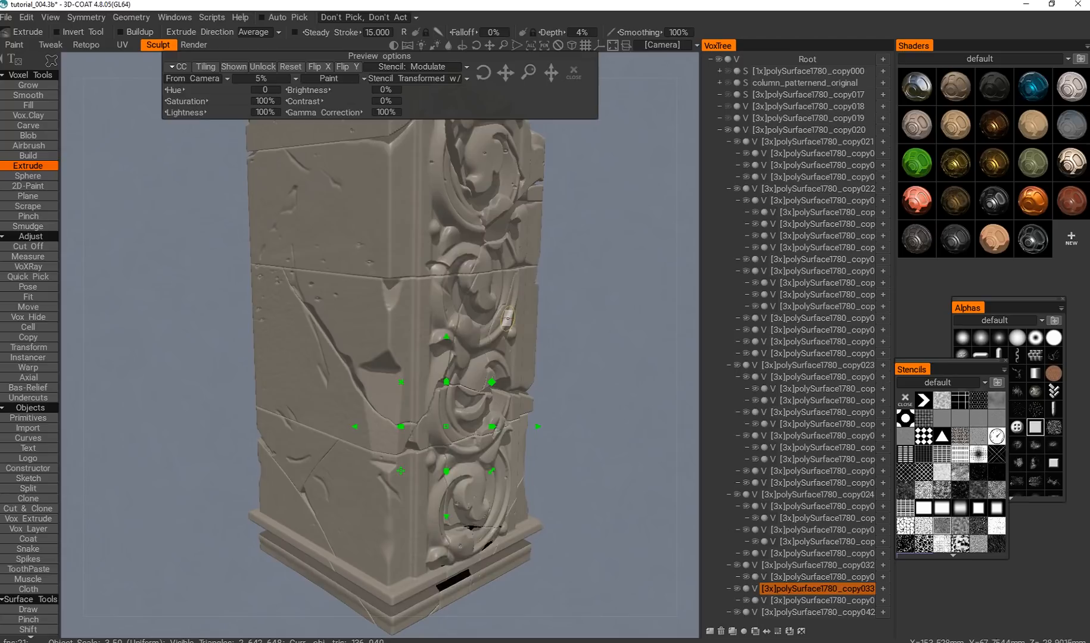
Extrude the middle and upper blocks one by one through the fine noise stencil at 4% depth, up to the broken top.
key(h)
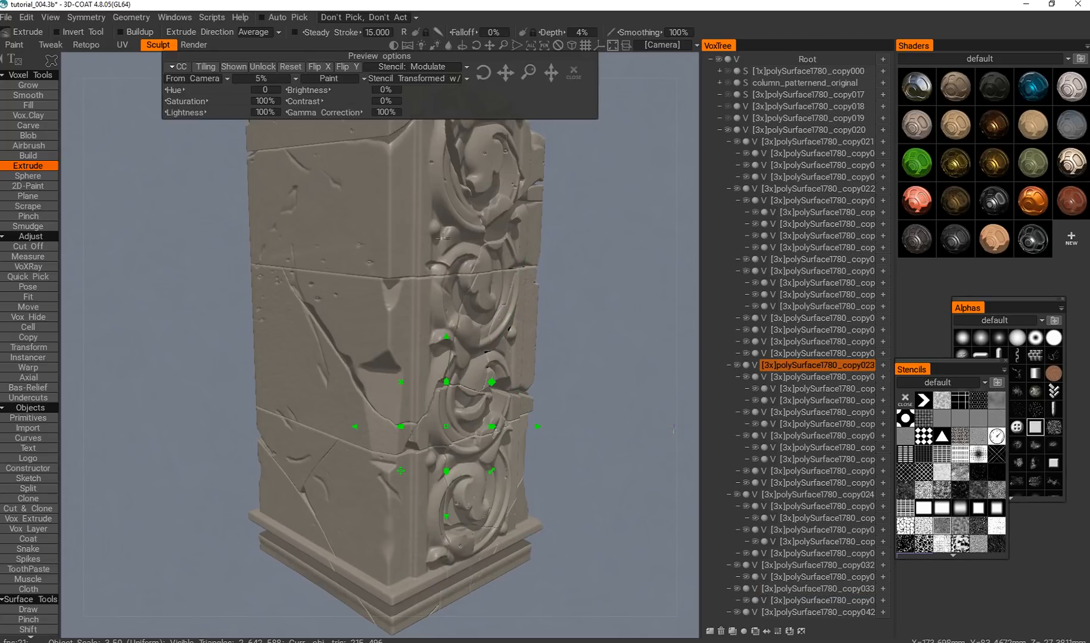
middle_drag(443, 237, 441, 273)
key(h)
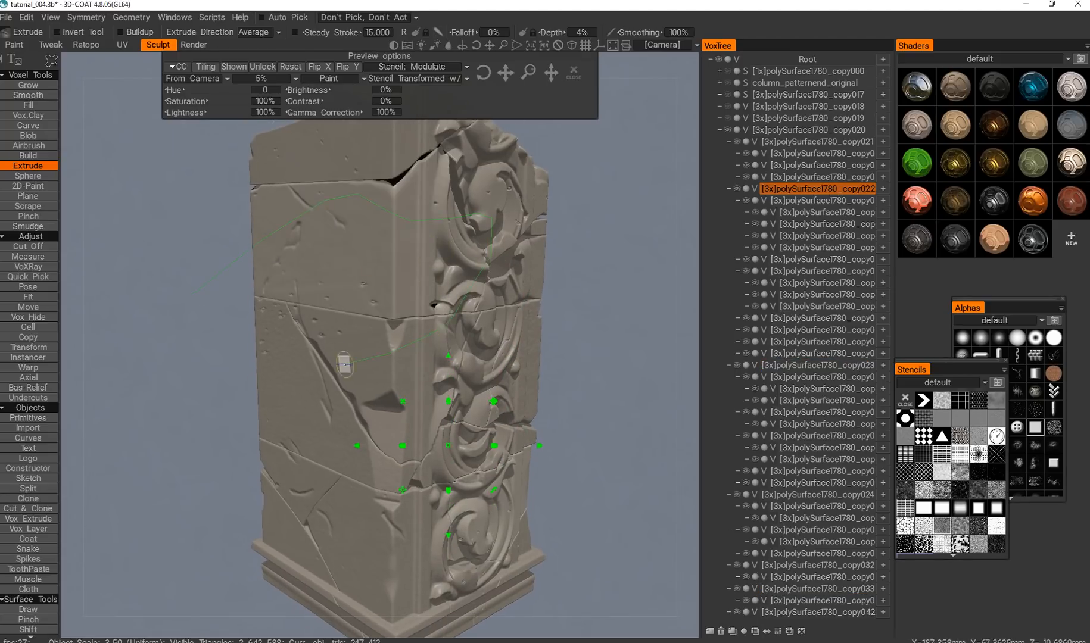
middle_drag(348, 329, 335, 395)
key(h)
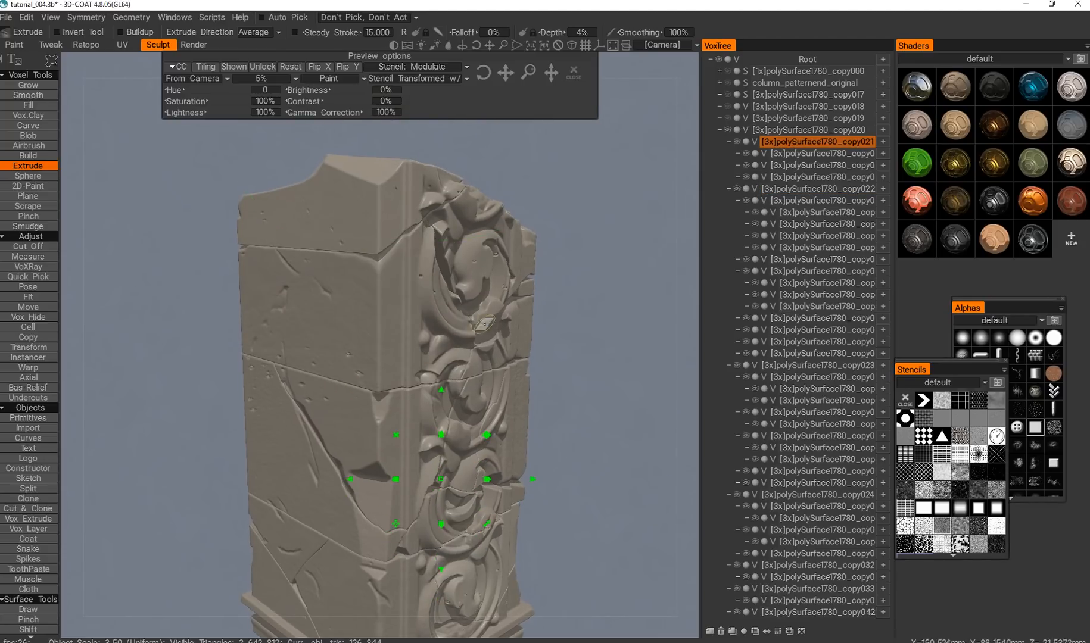
key(h)
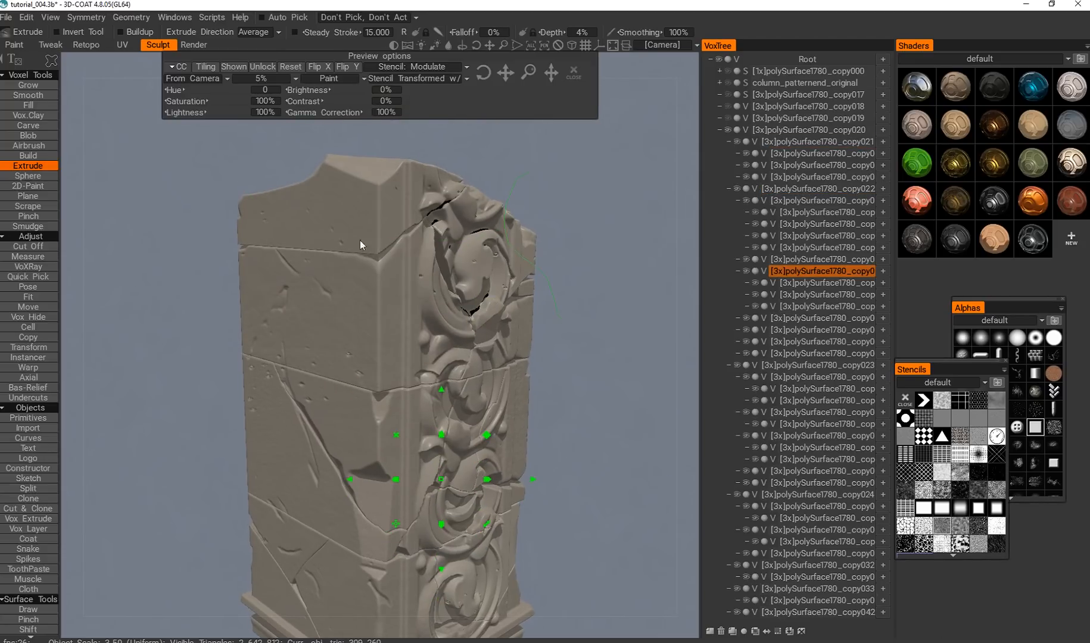
key(h)
Close the stencil overlay and inspect the fine surface wear on the column's plain and ornamented sides.
click(573, 76)
scroll(467, 288, down, 4)
alt+drag(468, 288, 411, 298)
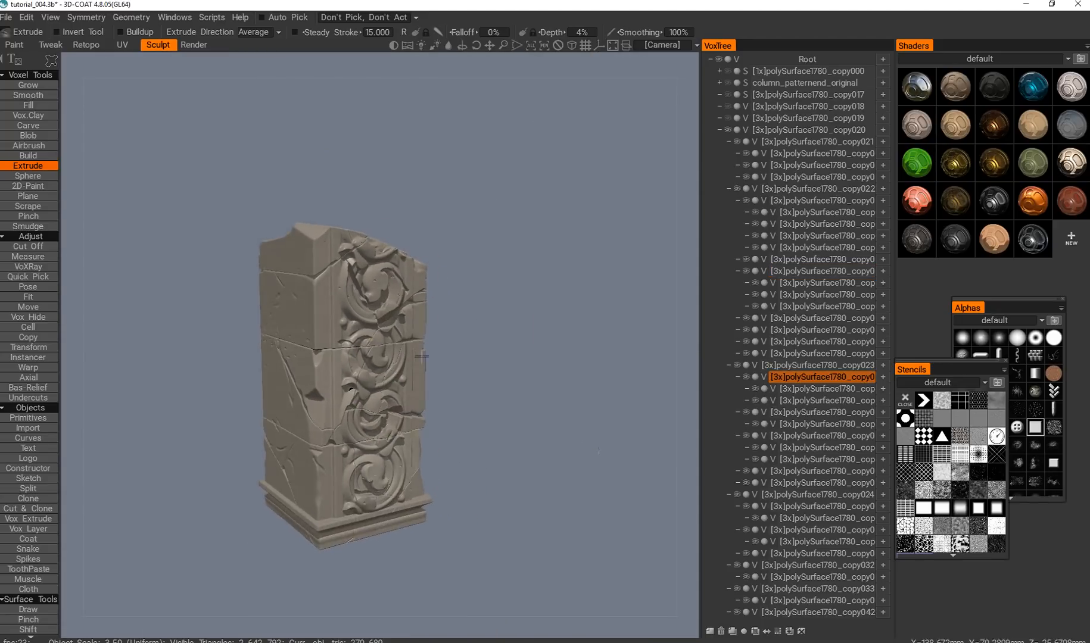
scroll(388, 403, up, 4)
alt+drag(426, 388, 441, 480)
scroll(407, 385, down, 5)
Switch to the Carve tool and try carving the plain face of the second block from the top at 11% depth.
click(36, 127)
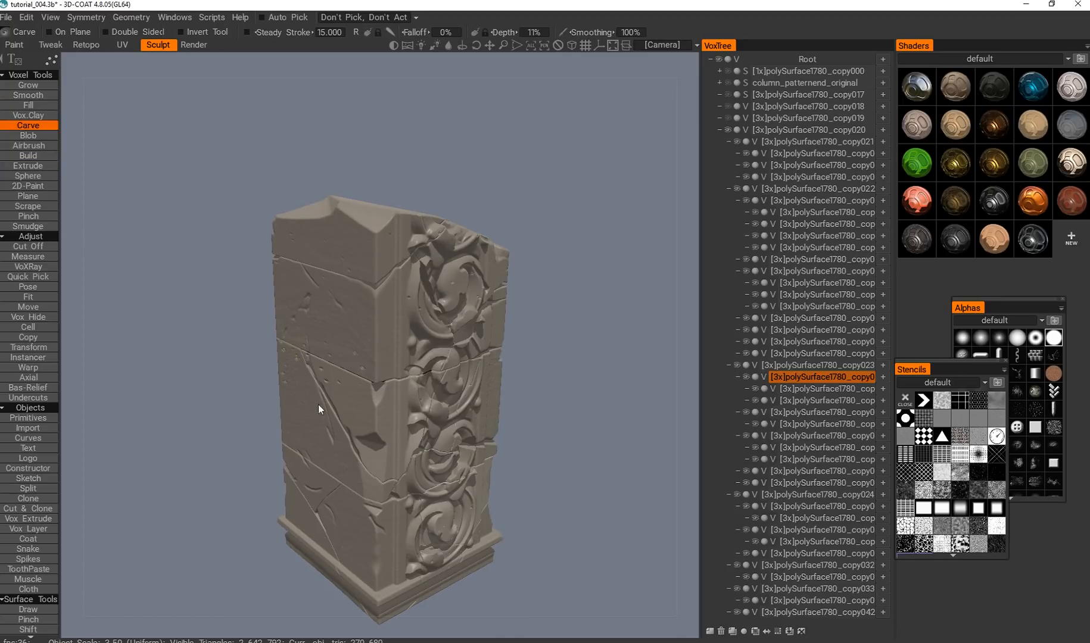
scroll(384, 382, up, 5)
scroll(384, 382, down, 5)
scroll(387, 381, up, 2)
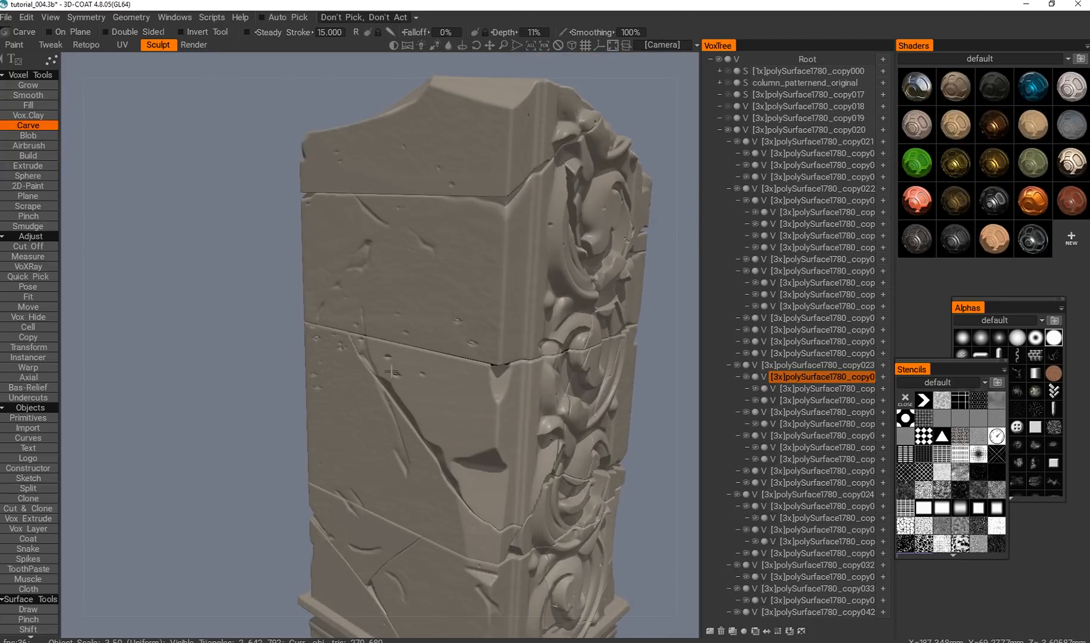
key(e)
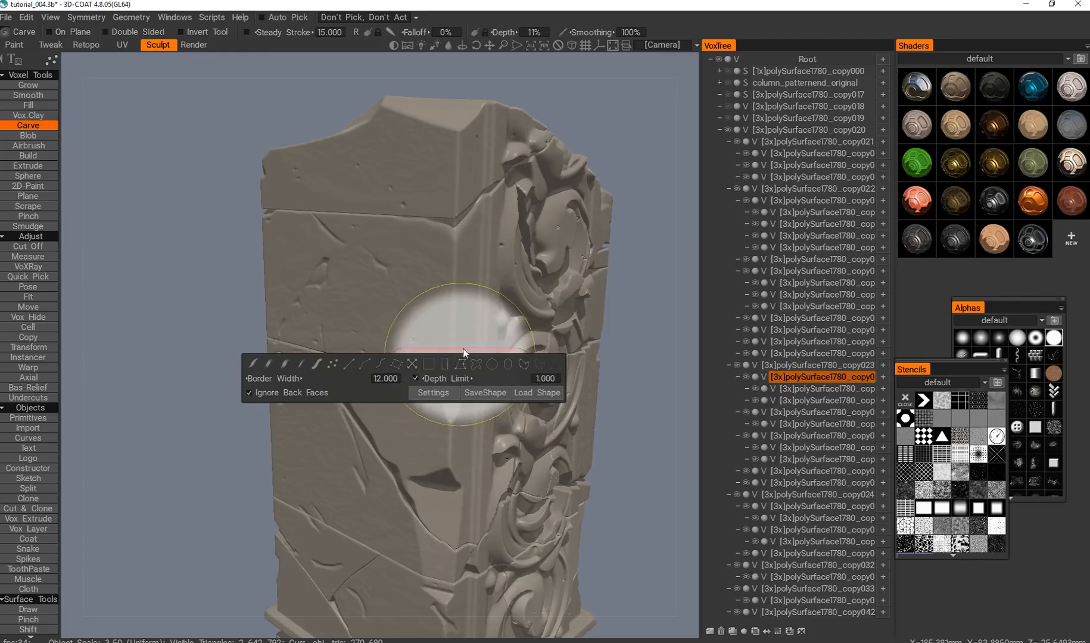
right_drag(462, 296, 432, 313)
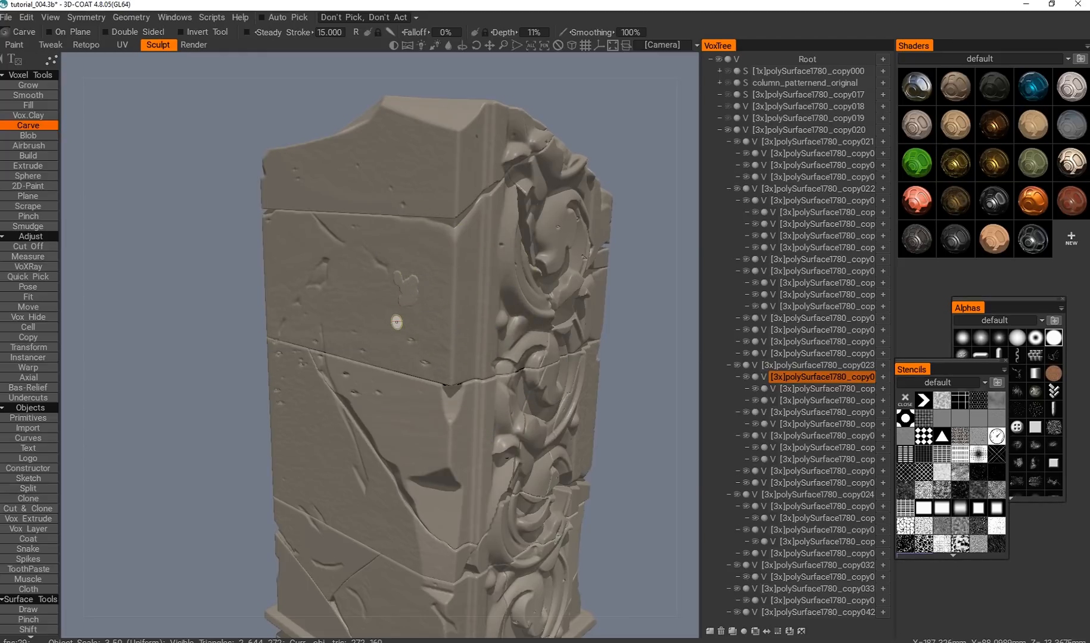
alt+drag(392, 311, 410, 317)
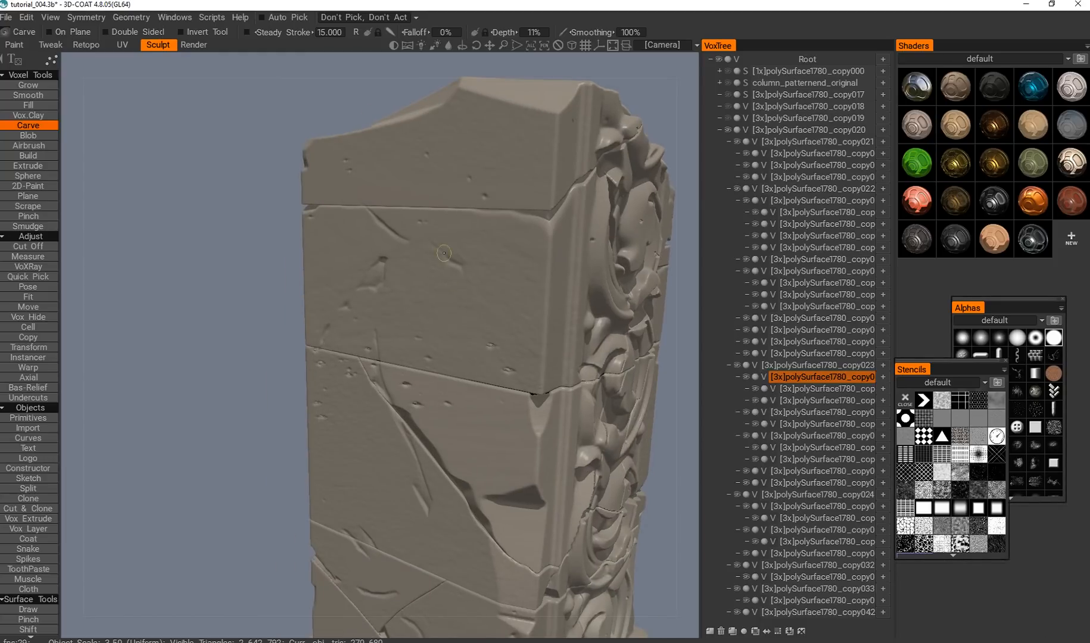
Target the second block from the top, overlay a soft-edged square stencil, and set Carve to a continuous brush stroke.
mouse_move(448, 296)
shift+mouse_down()
mouse_move(414, 265)
mouse_move(456, 279)
mouse_move(464, 296)
shift+mouse_up()
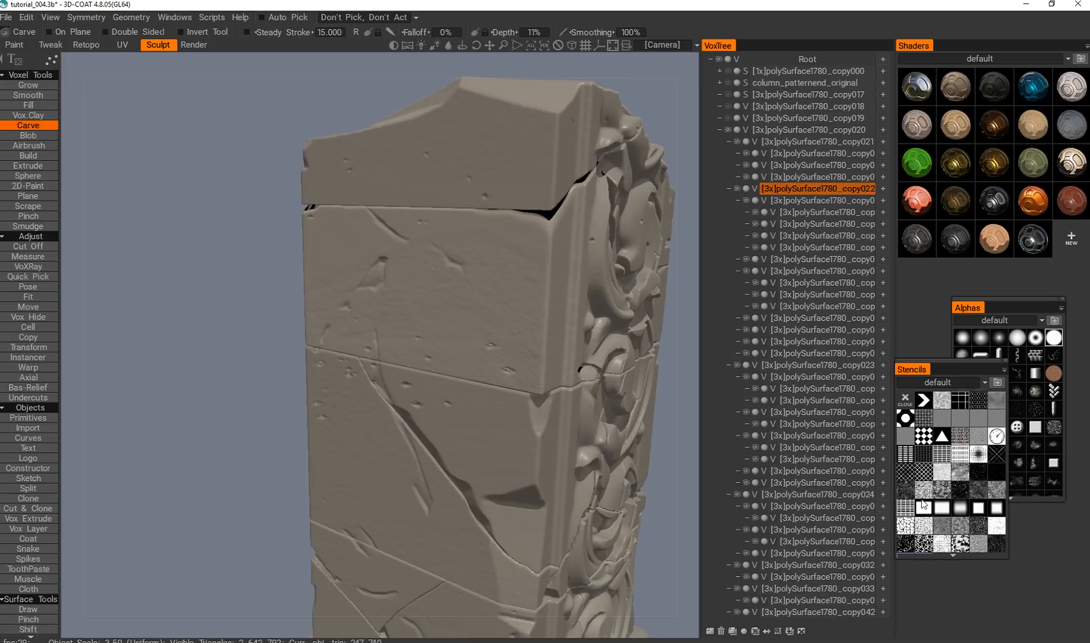
click(939, 510)
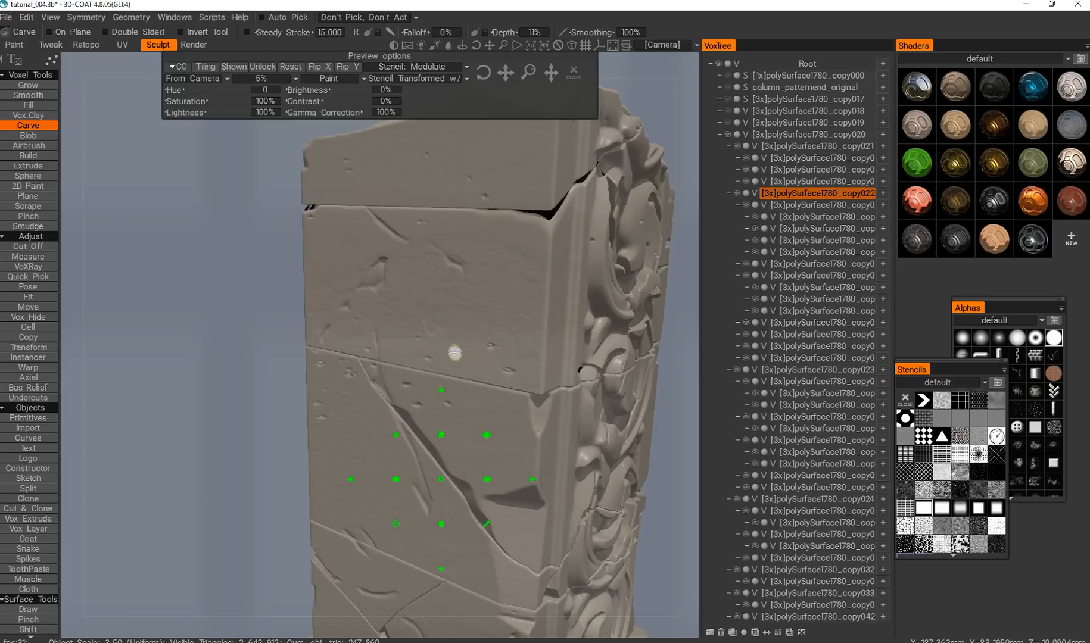
key(e)
click(294, 349)
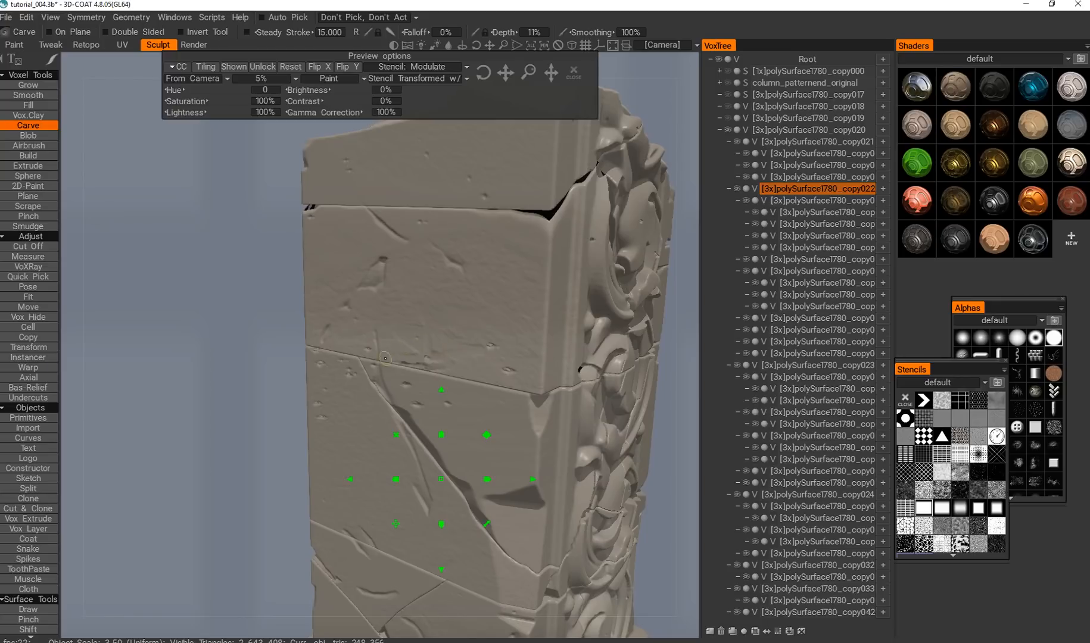
Carve shallow wear into the second block's plain face and along its crack edges at 11% depth.
drag(403, 364, 402, 369)
mouse_move(398, 274)
right_down()
mouse_move(408, 274)
mouse_move(389, 248)
right_up()
alt+drag(397, 257, 423, 295)
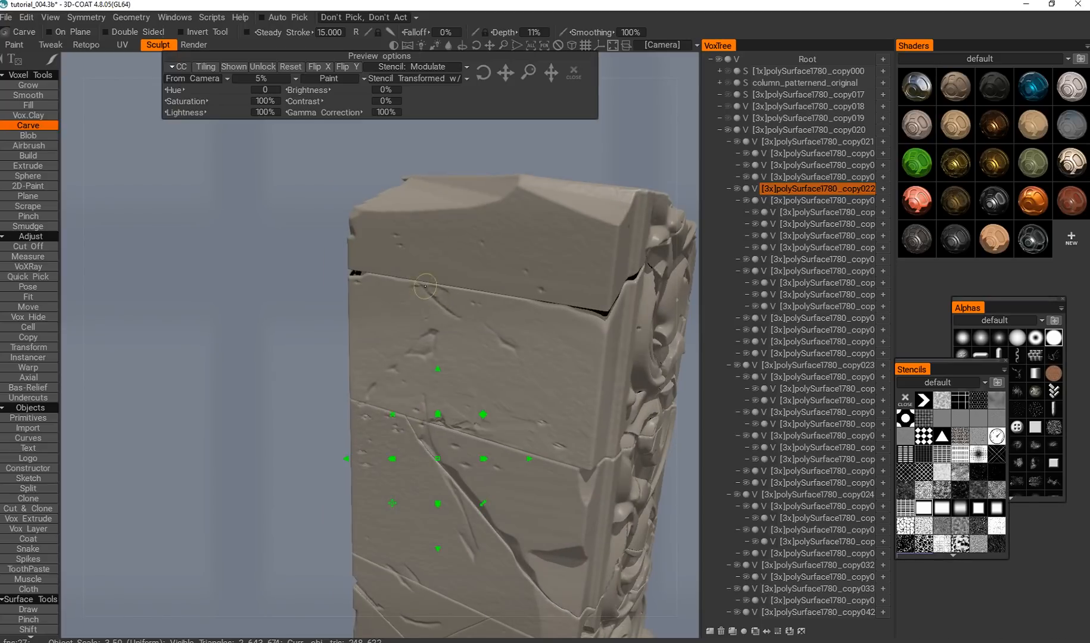
drag(401, 332, 375, 338)
mouse_move(368, 340)
alt+mouse_down()
mouse_move(382, 343)
mouse_move(369, 400)
mouse_move(398, 379)
alt+mouse_up()
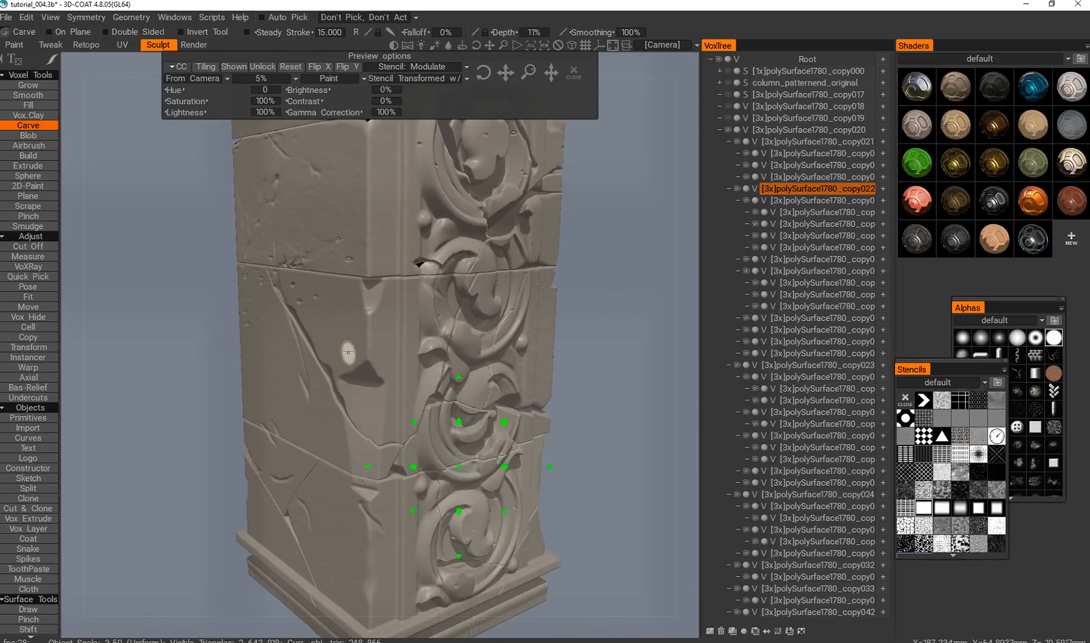
Carve wear into the block above the diagonal crack, then target the second block from the top again.
key(h)
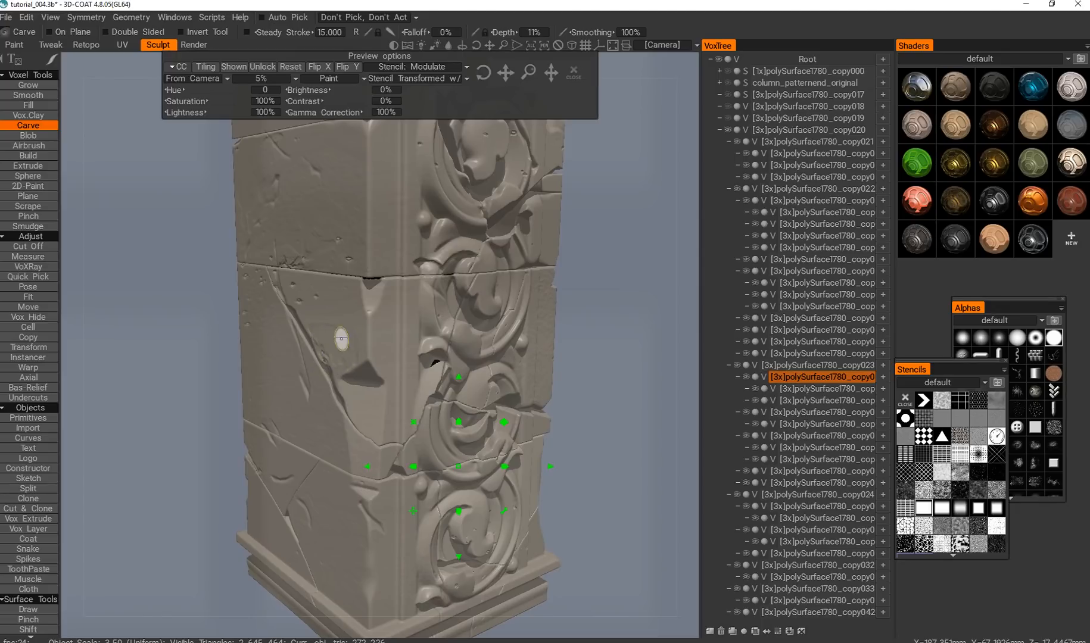
alt+drag(335, 343, 360, 290)
key(h)
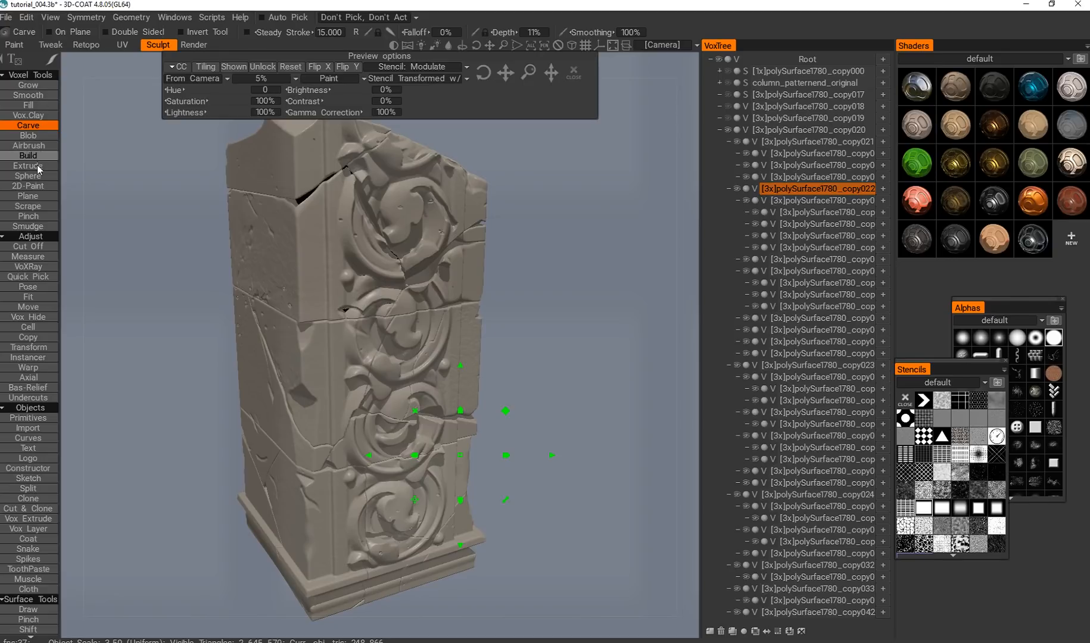
click(28, 136)
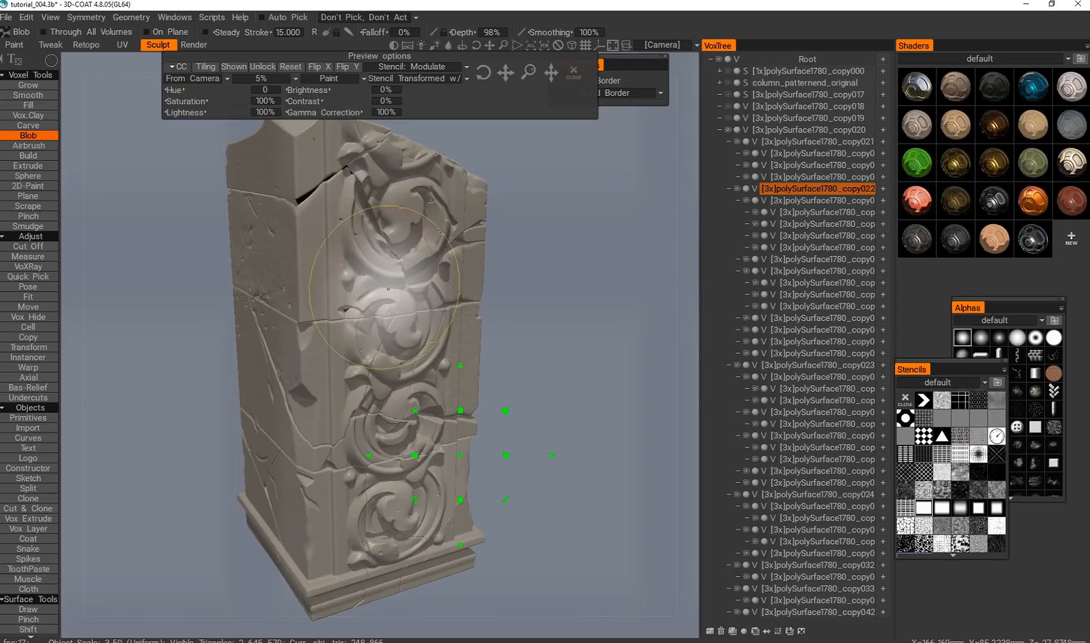
key(space)
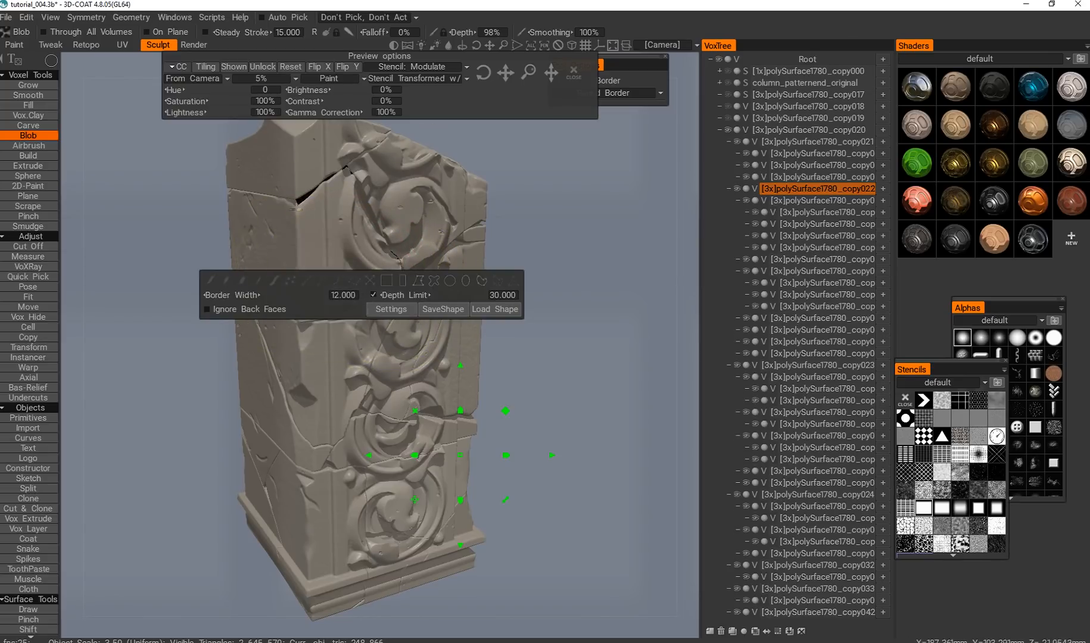
alt+drag(339, 203, 366, 199)
alt+right_drag(366, 199, 311, 256)
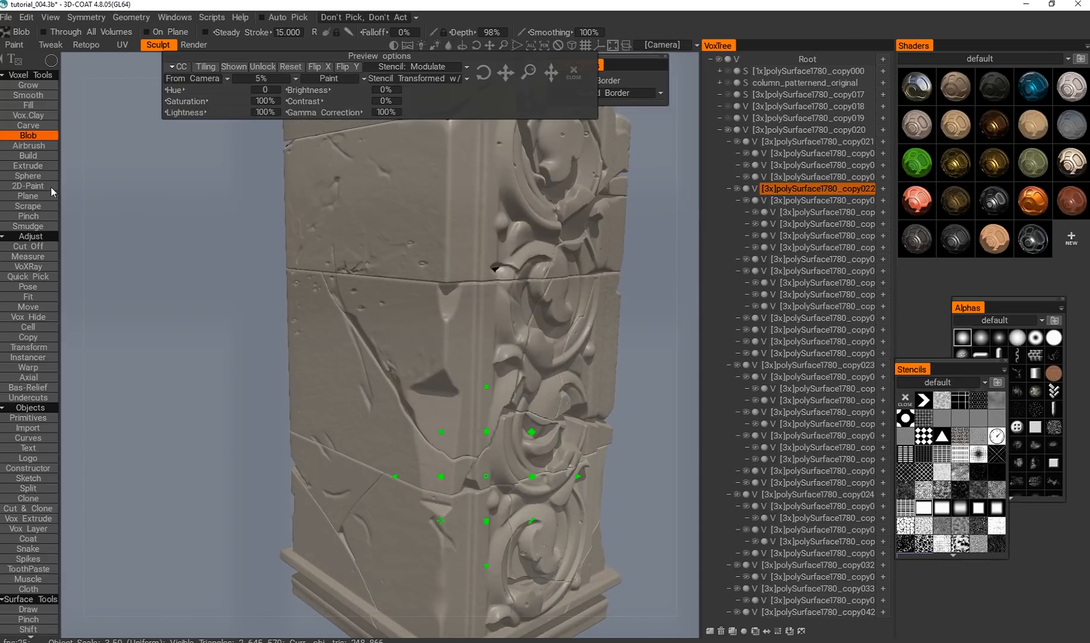
Switch to the Scrape tool with a small brush and raise its depth to 116%.
click(41, 205)
middle_drag(438, 316, 394, 328)
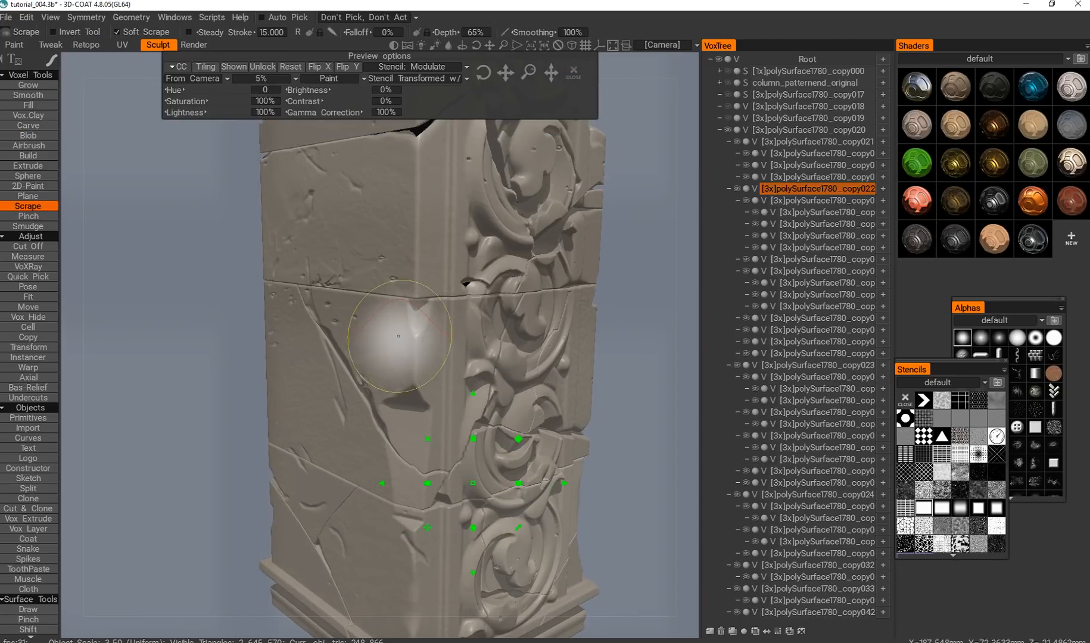
right_drag(406, 321, 366, 335)
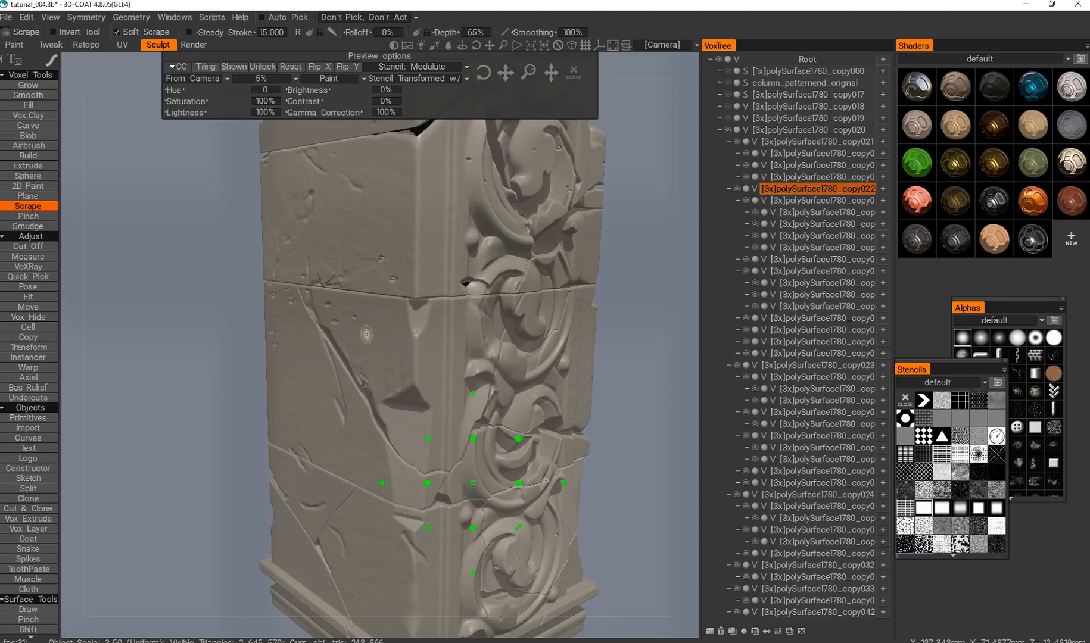
alt+drag(365, 398, 416, 423)
alt+middle_drag(416, 423, 335, 391)
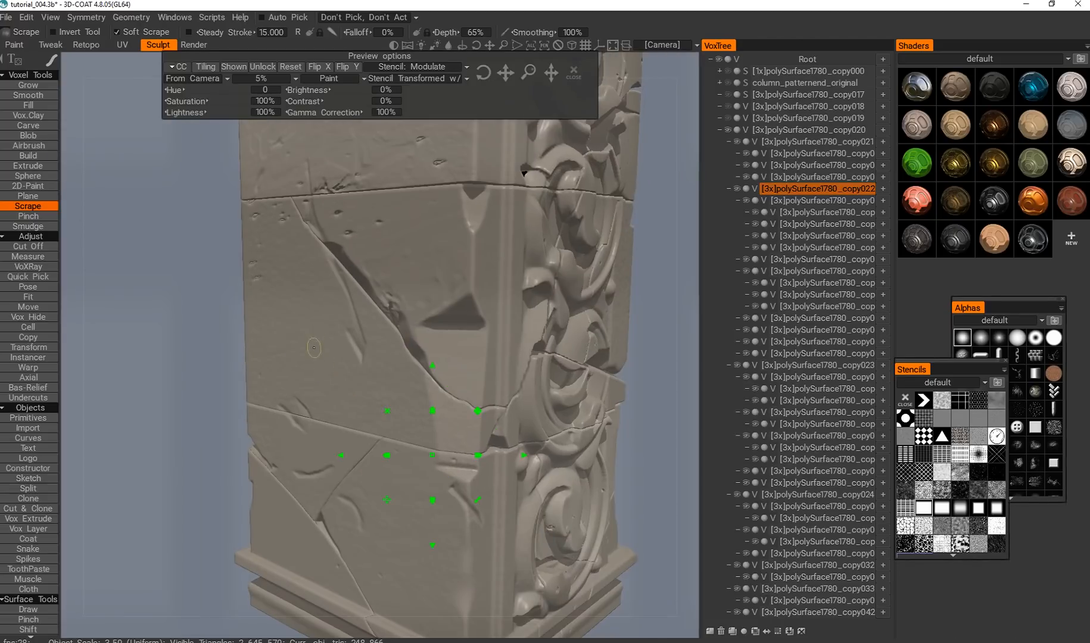
right_drag(307, 376, 319, 371)
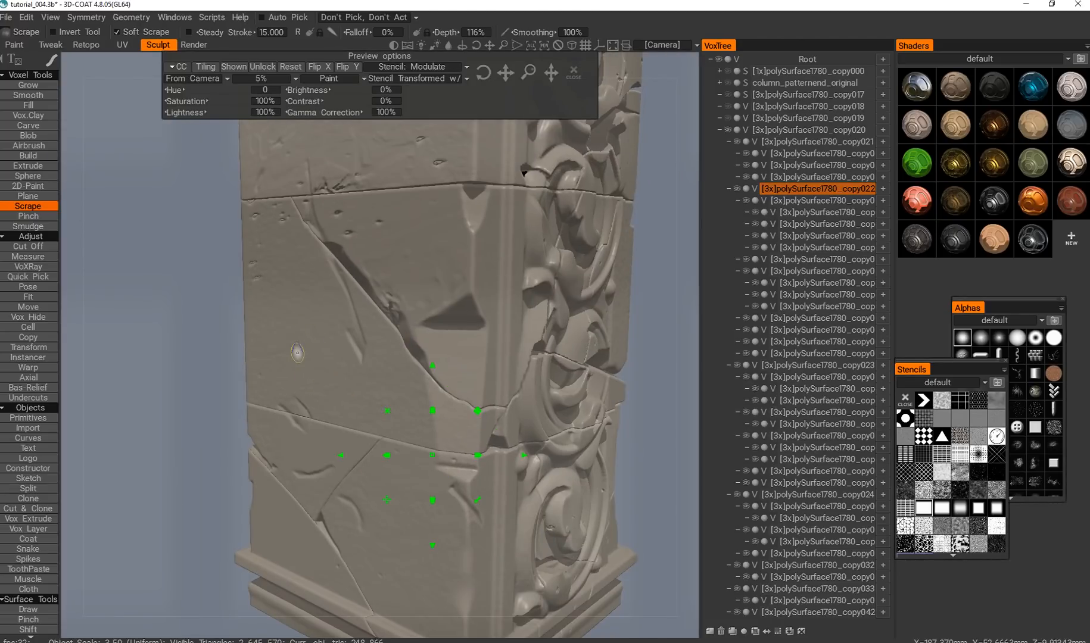
Scrape the corner and plain border strip beside the ornament on the second block from the top.
mouse_move(391, 274)
alt+mouse_down()
mouse_move(368, 340)
mouse_move(297, 335)
alt+mouse_up()
alt+right_drag(298, 335, 272, 316)
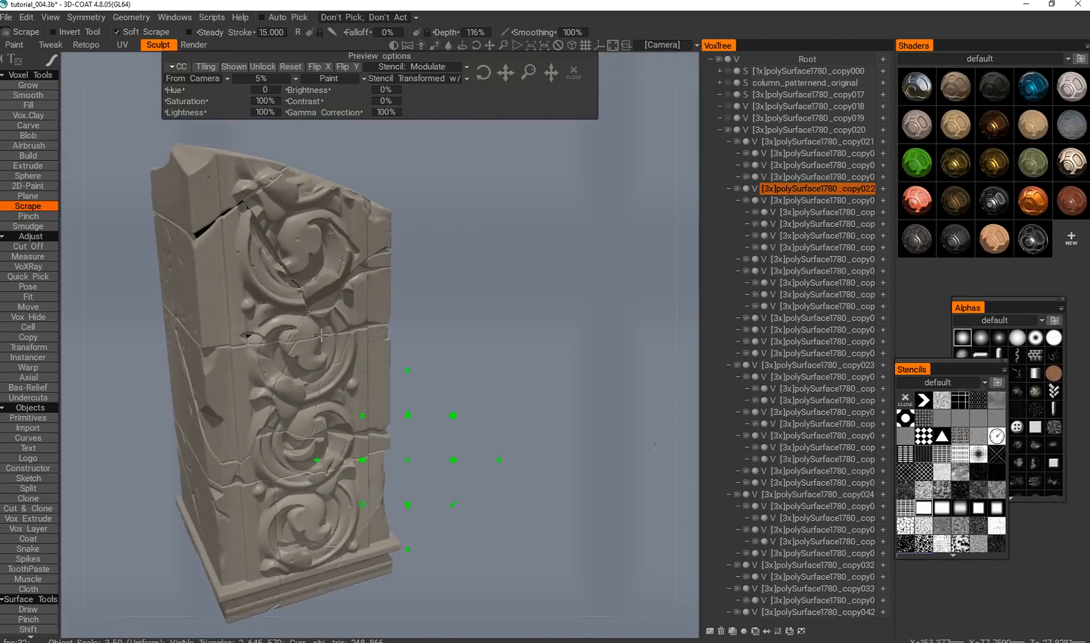
alt+middle_drag(271, 316, 300, 330)
alt+right_drag(301, 331, 322, 328)
alt+middle_drag(274, 311, 305, 345)
alt+drag(276, 349, 268, 336)
alt+middle_drag(267, 335, 278, 344)
drag(266, 350, 267, 335)
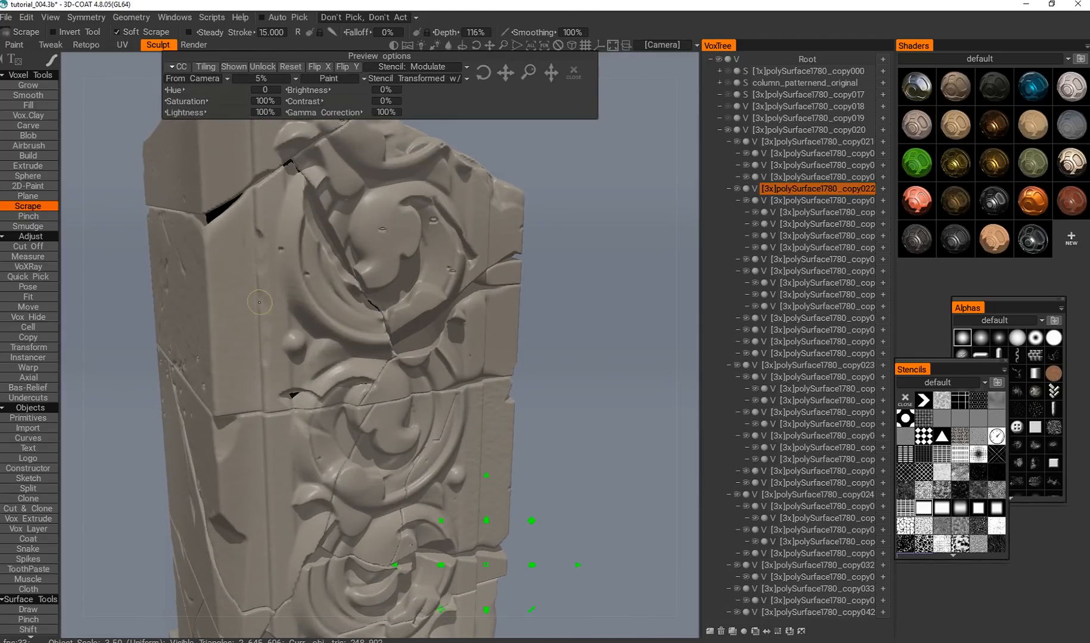
alt+drag(258, 274, 230, 298)
alt+right_drag(229, 298, 256, 303)
alt+drag(256, 302, 301, 324)
alt+middle_drag(301, 324, 331, 363)
alt+right_drag(331, 363, 287, 371)
mouse_move(286, 370)
alt+middle_down()
mouse_move(287, 321)
mouse_move(274, 308)
alt+middle_up()
alt+right_drag(274, 307, 326, 306)
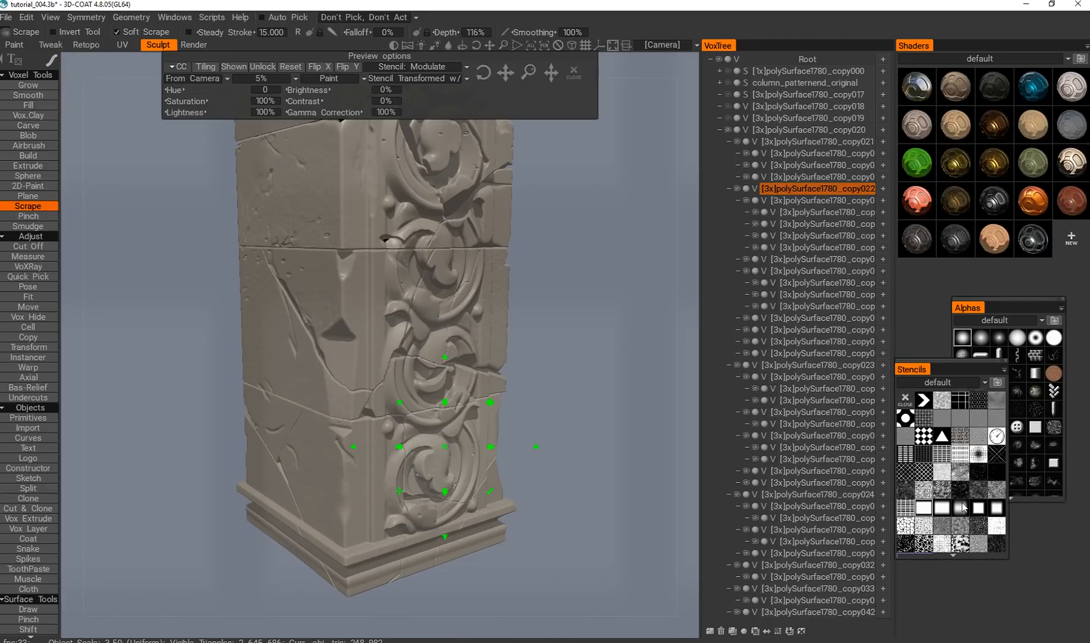
Give the Scrape brush a square alpha and scrape along the diagonal crack, targeting the wall pieces on both sides of it.
click(988, 337)
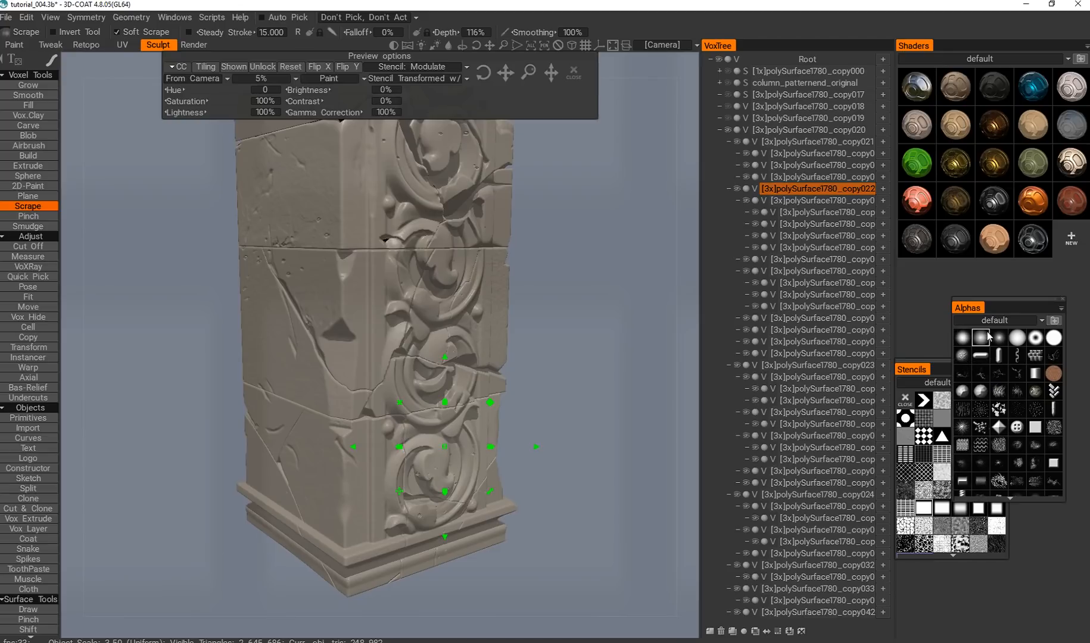
click(1036, 429)
alt+drag(297, 399, 335, 402)
key(h)
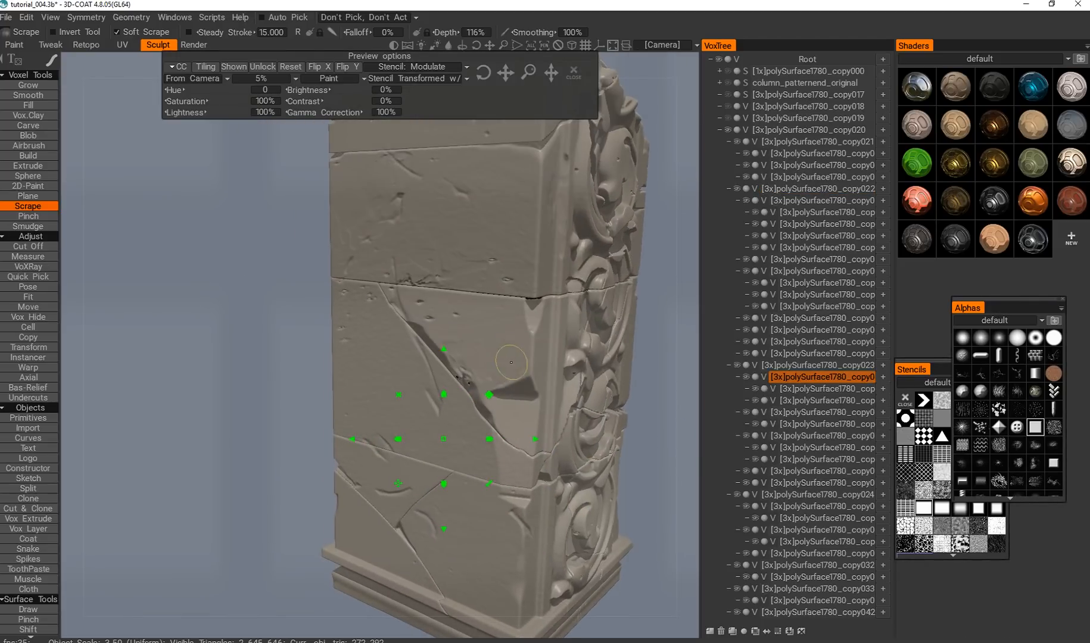
key(h)
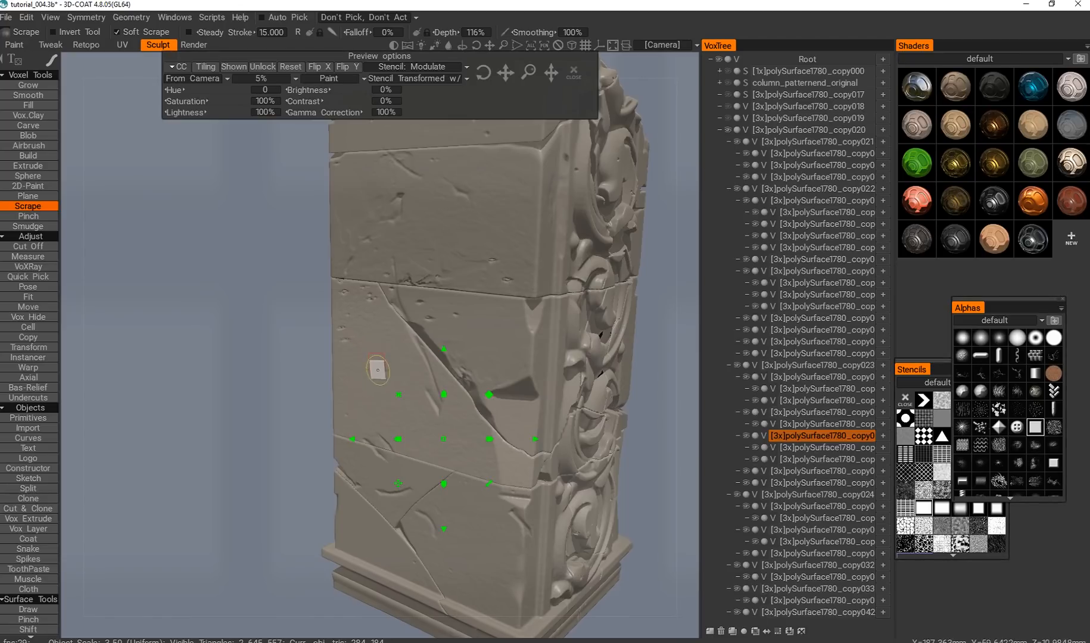
alt+drag(438, 438, 384, 501)
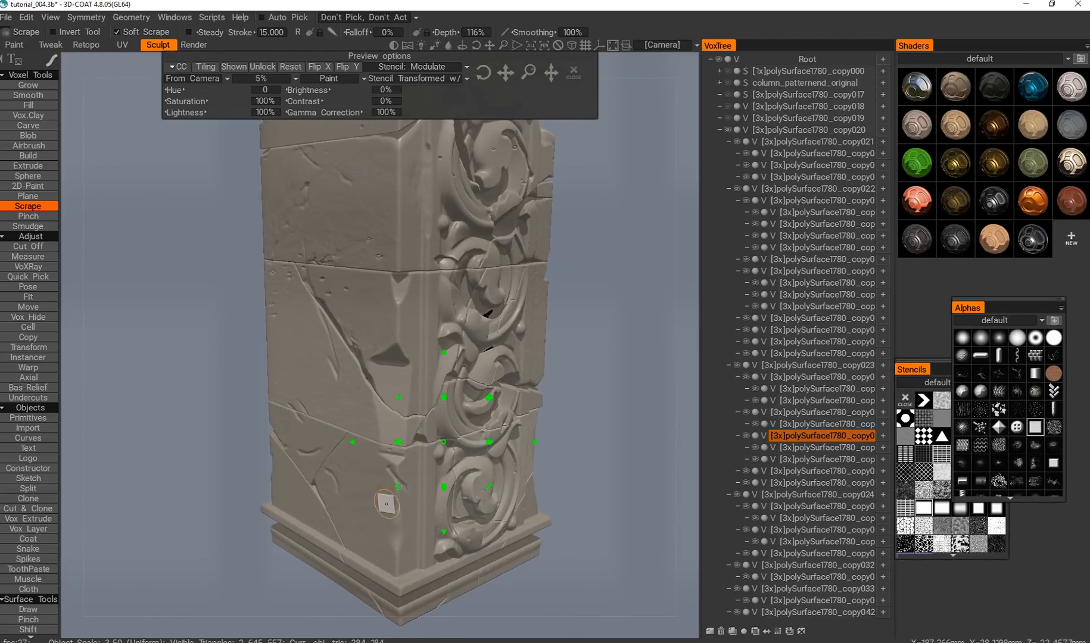
Try to build up the plain face of the bottom block with the Grow brush.
key(h)
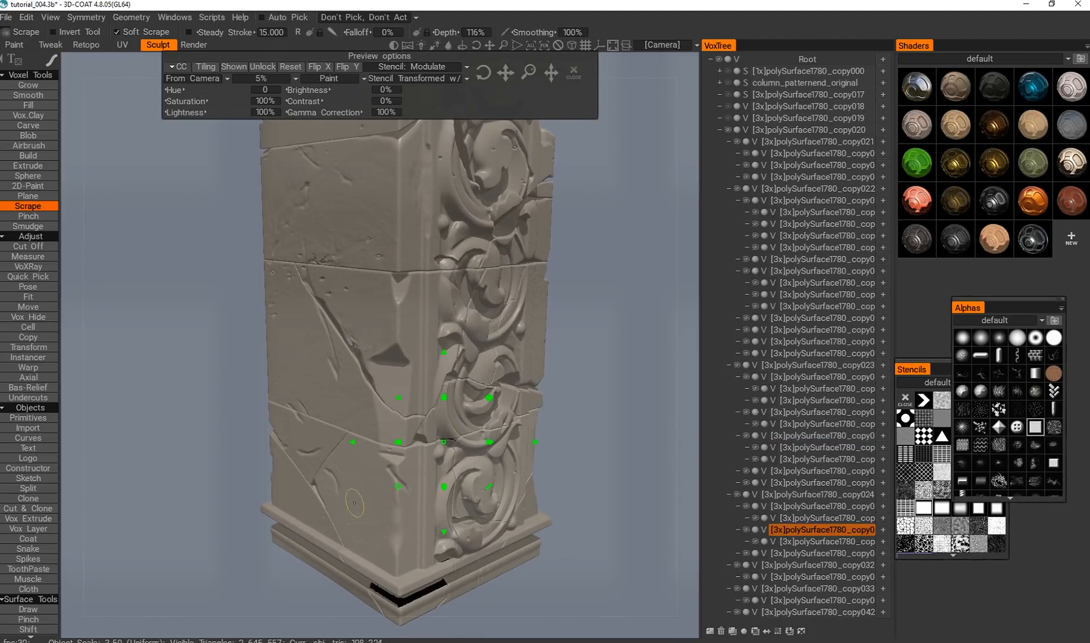
click(44, 85)
mouse_move(350, 483)
mouse_down()
mouse_move(364, 502)
mouse_move(353, 521)
mouse_up()
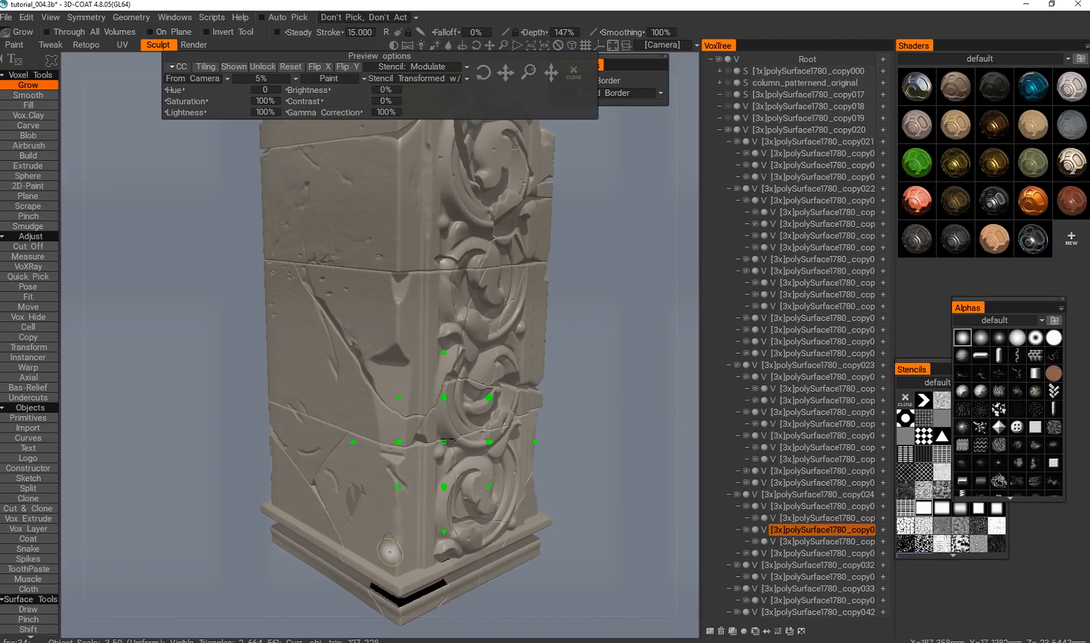
middle_drag(317, 476, 295, 411)
alt+drag(295, 412, 287, 410)
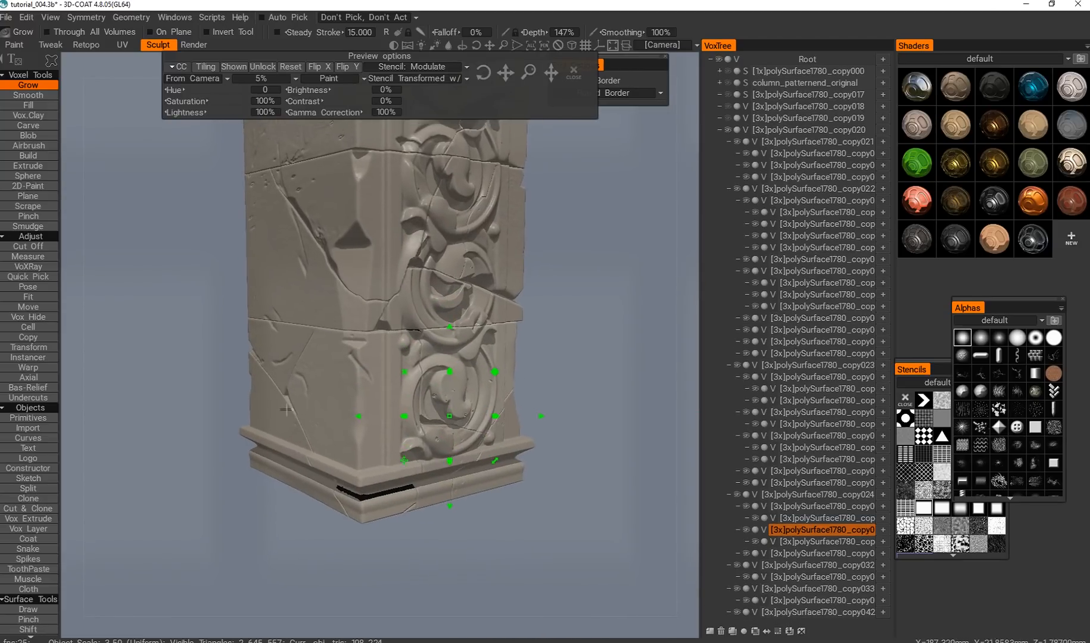
click(36, 317)
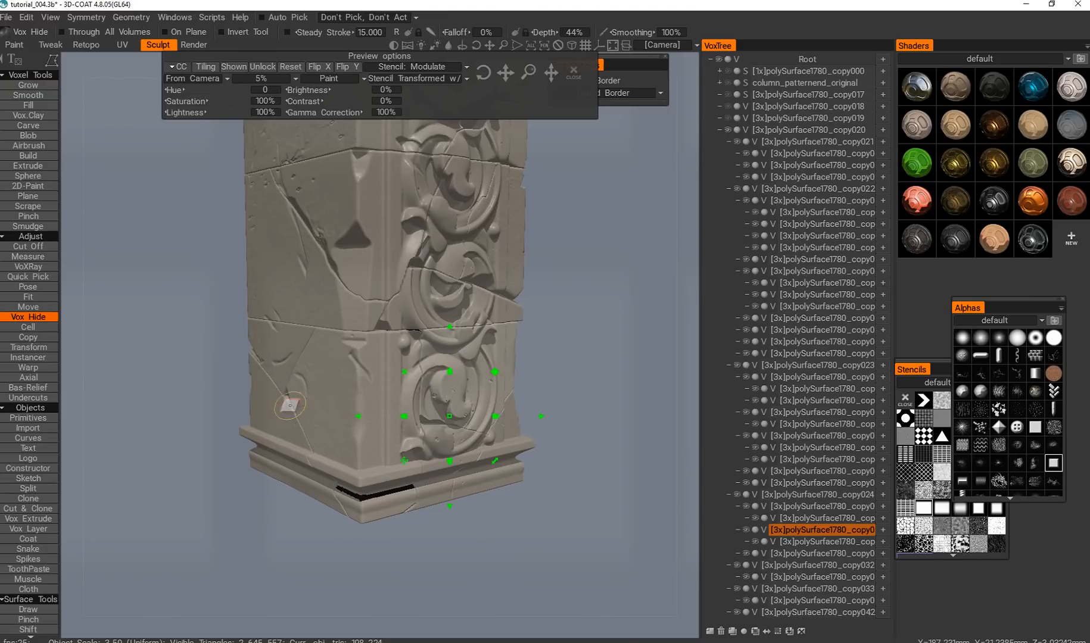
middle_drag(205, 222, 197, 291)
mouse_move(667, 426)
mouse_down()
mouse_move(566, 417)
mouse_move(677, 424)
mouse_up()
alt+drag(345, 399, 301, 356)
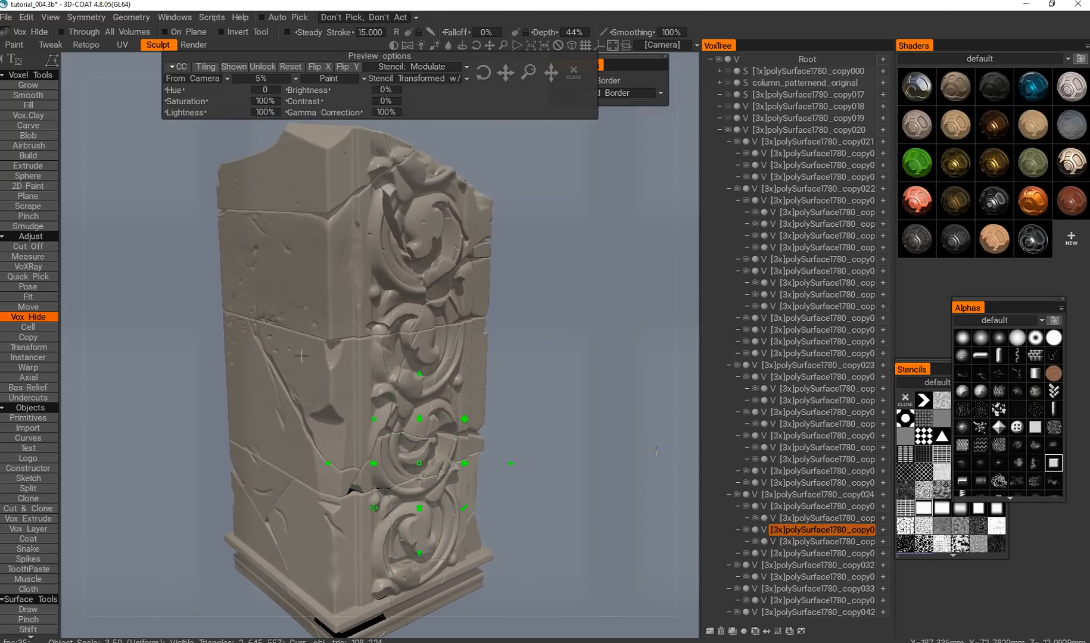
alt+middle_drag(277, 402, 292, 356)
alt+right_drag(292, 356, 268, 384)
Target the block below the diagonal crack and carve shallow wear into its plain face with the square alpha at 11% depth.
key(h)
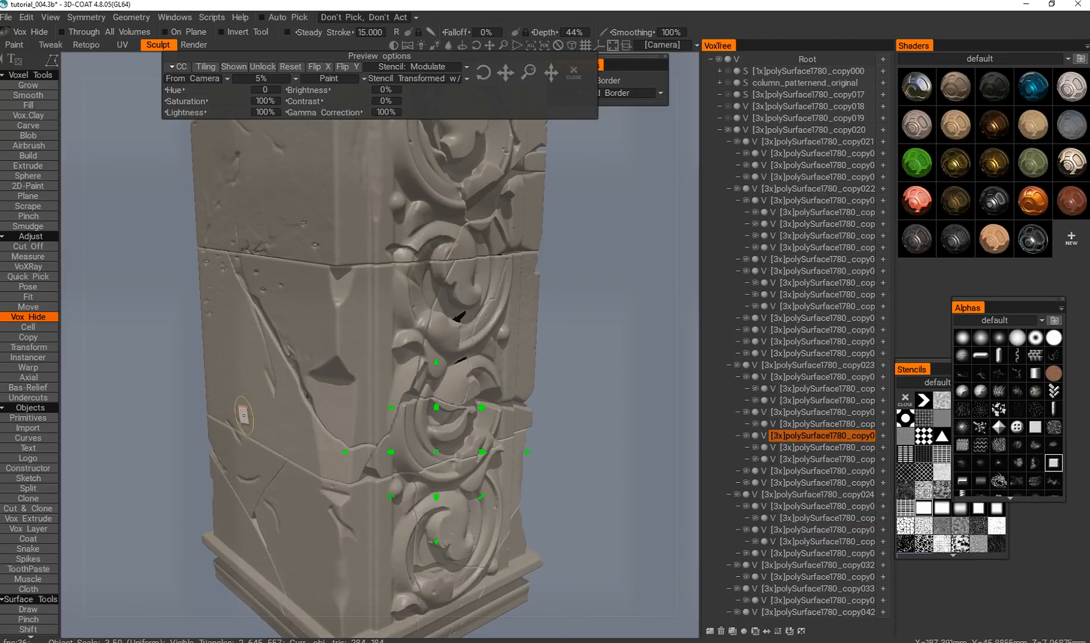
alt+drag(245, 413, 286, 381)
click(28, 126)
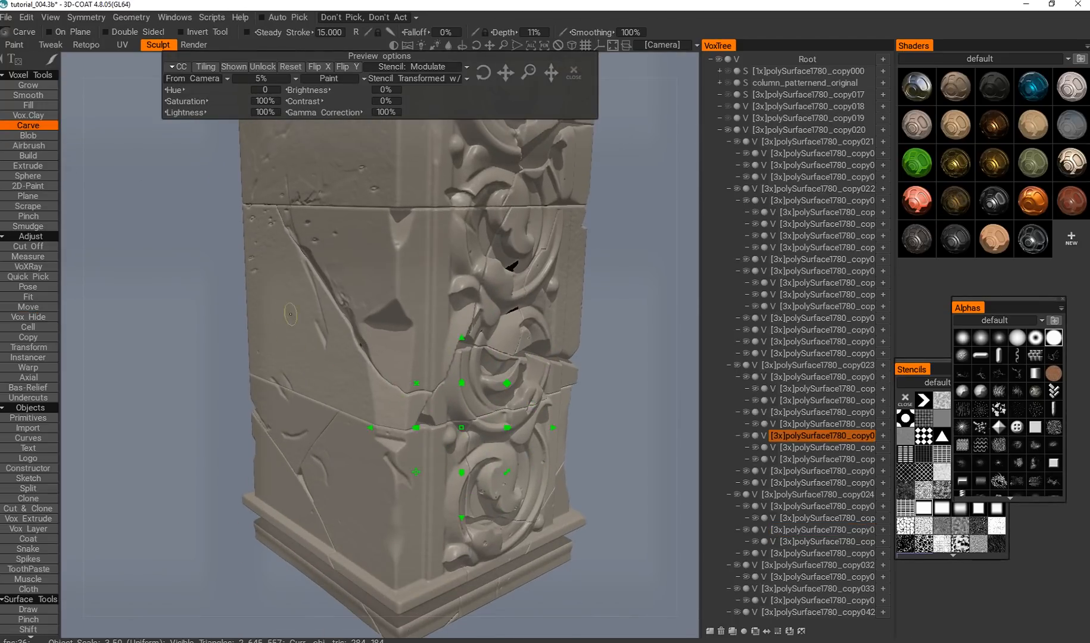
drag(304, 328, 293, 284)
click(1035, 429)
alt+drag(331, 386, 411, 386)
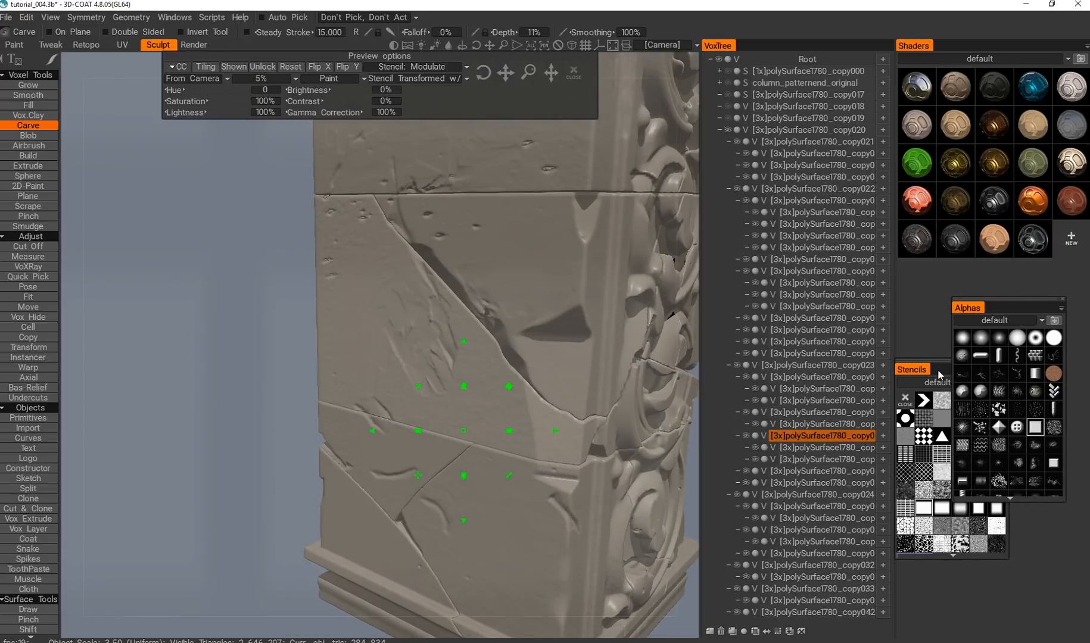
alt+middle_drag(503, 268, 472, 312)
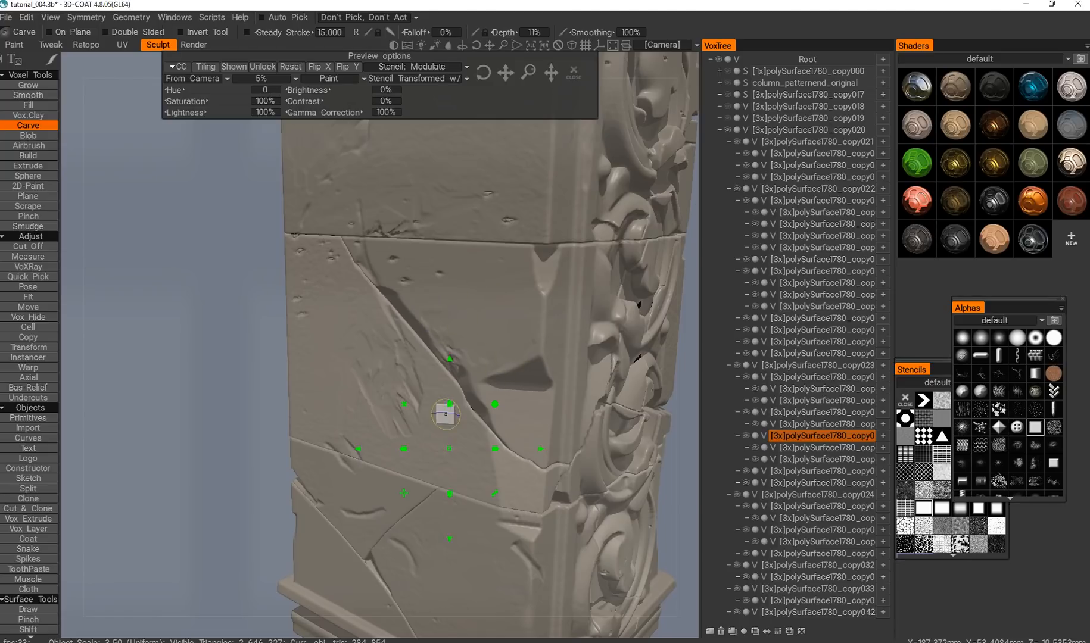
alt+drag(440, 456, 430, 388)
alt+right_drag(390, 393, 364, 435)
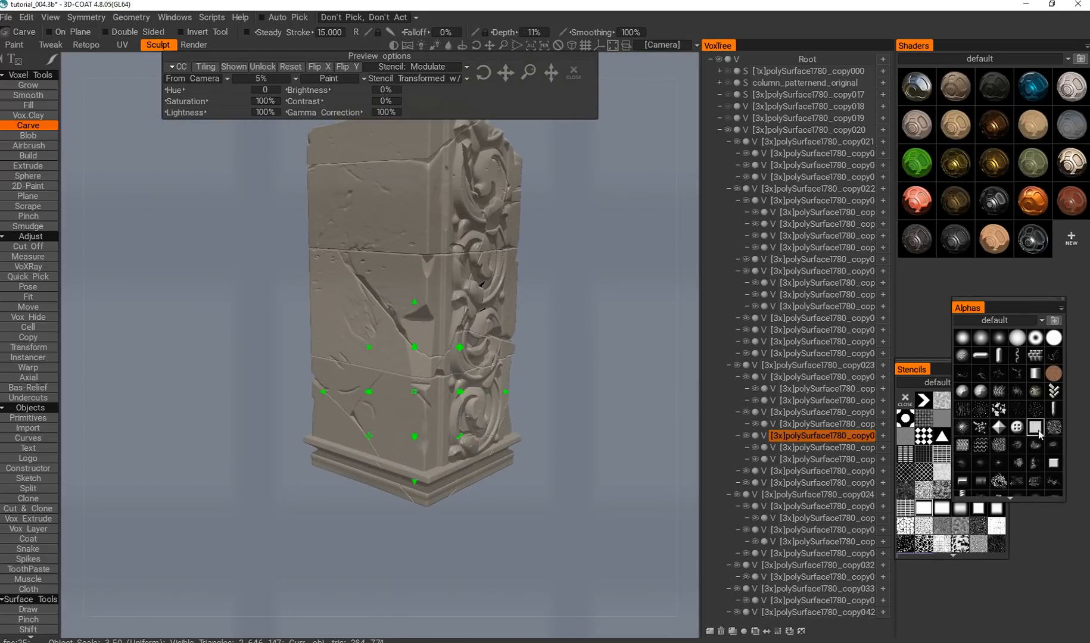
Target the bottom block above the base and carve shallow wear into its plain face with the square alpha.
alt+drag(416, 438, 438, 396)
alt+right_drag(438, 396, 390, 411)
alt+drag(390, 411, 335, 439)
click(339, 472)
key(h)
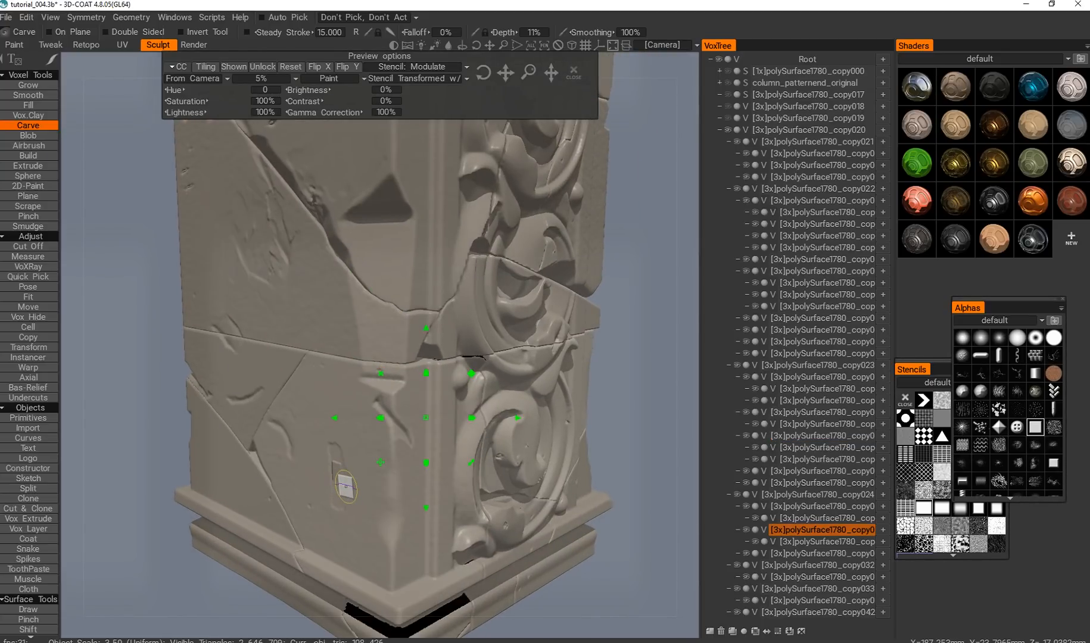
key(h)
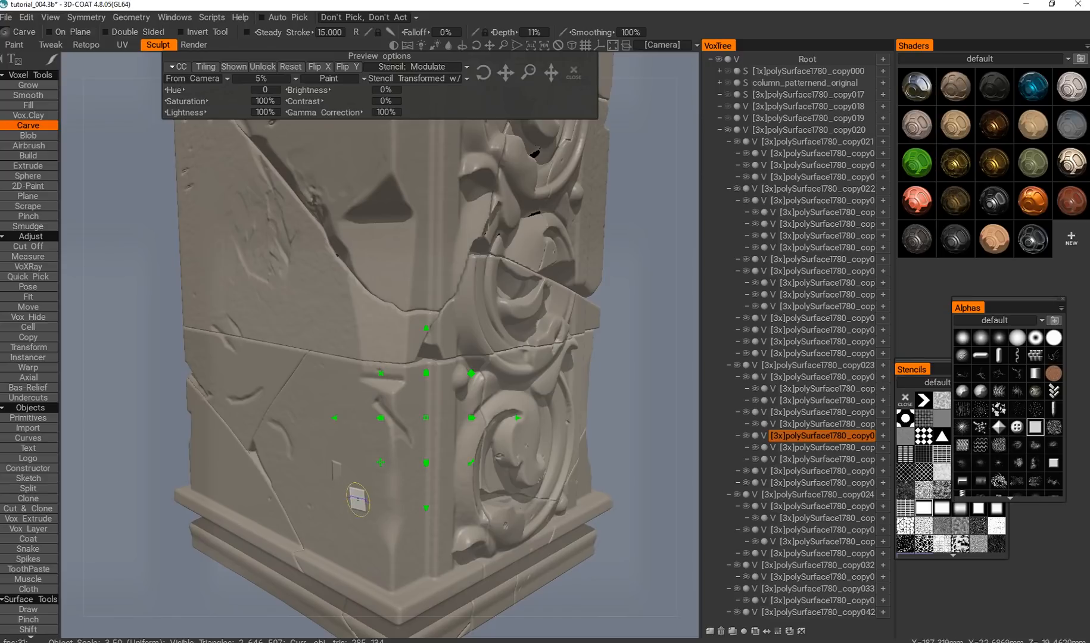
key(h)
drag(339, 492, 348, 505)
drag(334, 457, 300, 436)
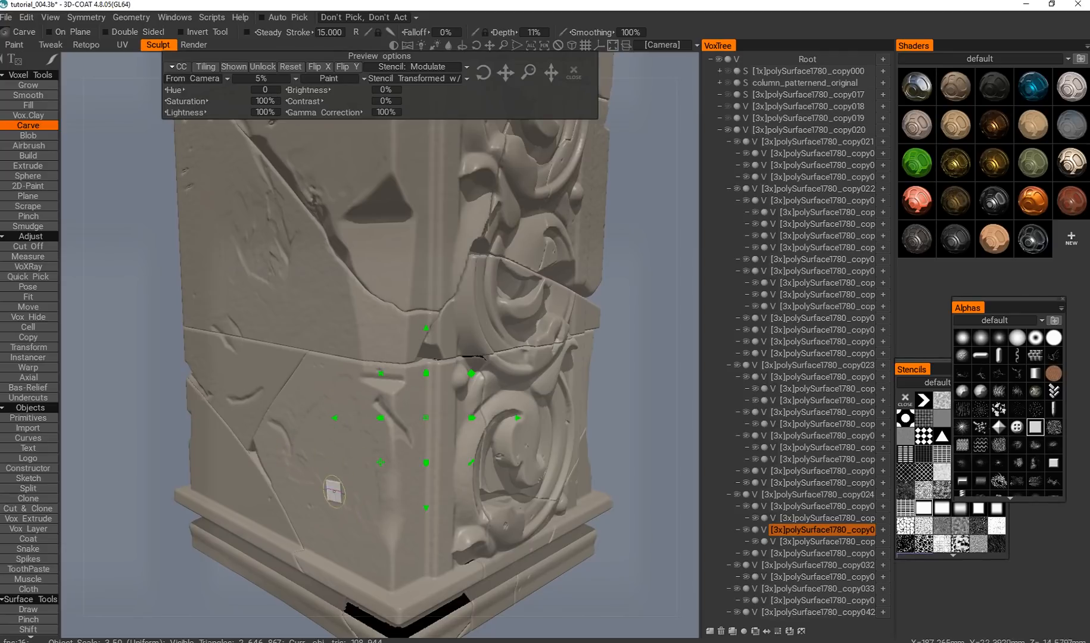
drag(329, 495, 355, 533)
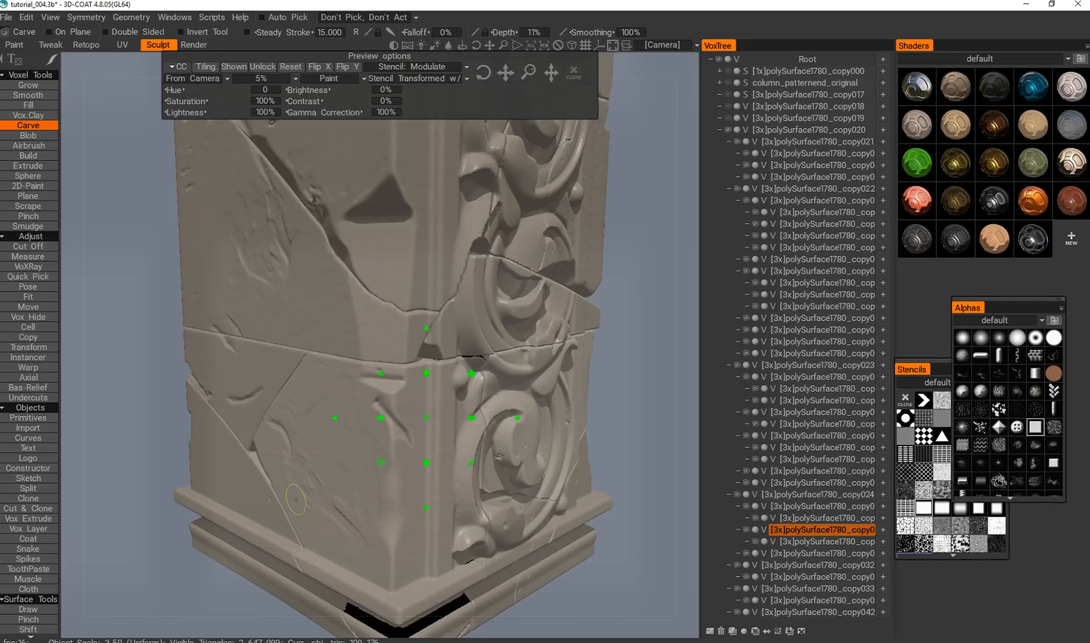
alt+right_drag(300, 510, 335, 456)
alt+drag(335, 456, 319, 396)
alt+middle_drag(319, 397, 328, 456)
mouse_move(328, 456)
alt+right_down()
mouse_move(331, 391)
mouse_move(433, 356)
alt+right_up()
Target the second block from the top and carve the edge of its scroll ornament at 91% depth.
key(h)
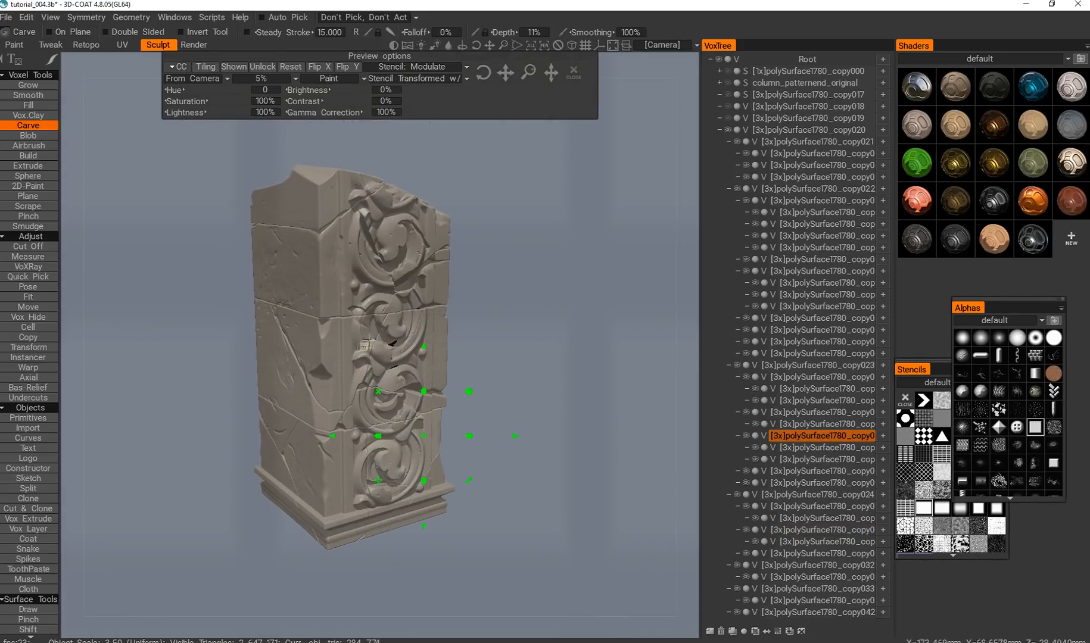
scroll(365, 346, up, 1)
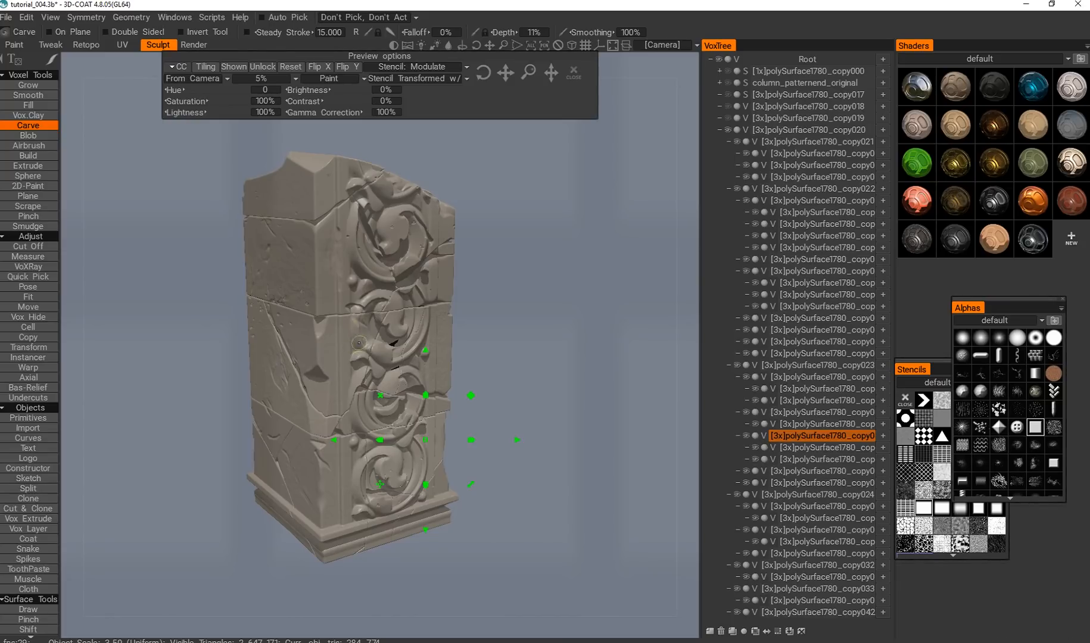
alt+middle_drag(338, 324, 350, 352)
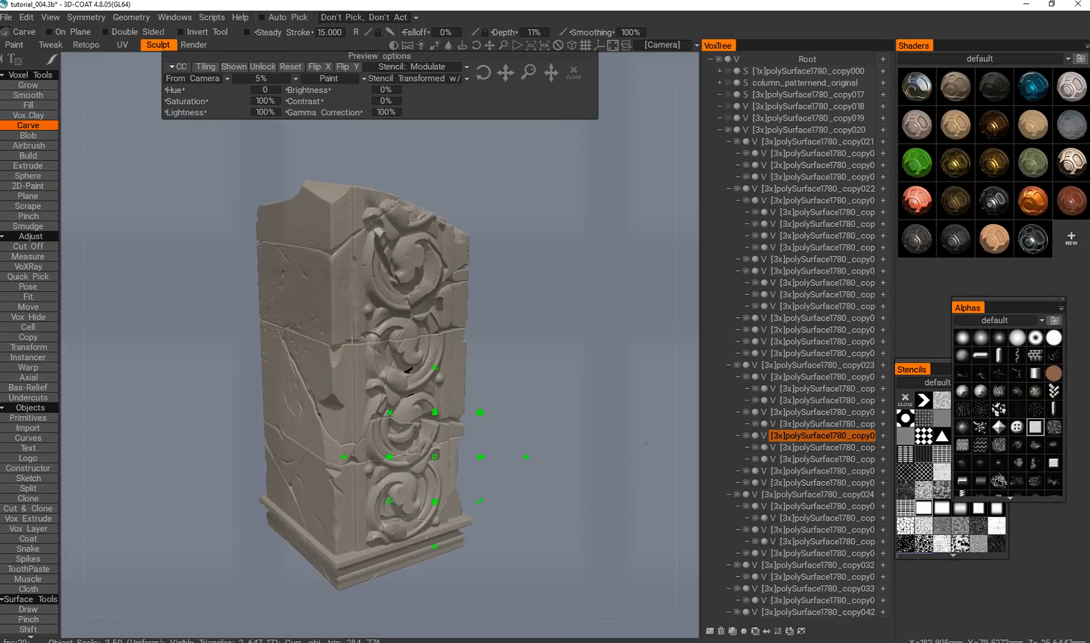
alt+drag(348, 349, 357, 359)
key(h)
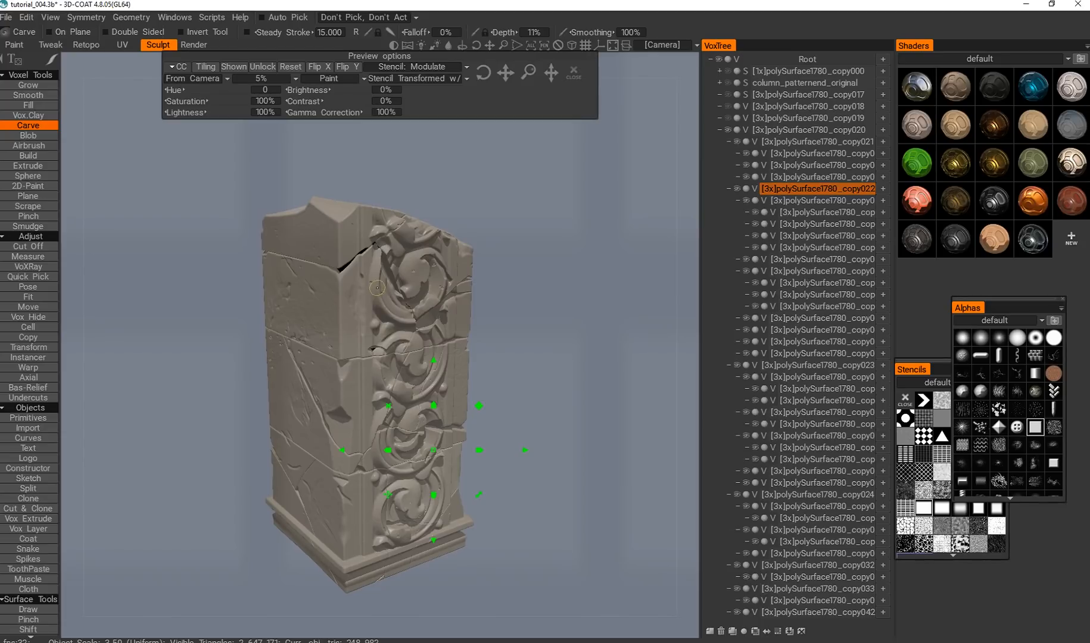
scroll(375, 294, up, 3)
right_drag(375, 275, 378, 261)
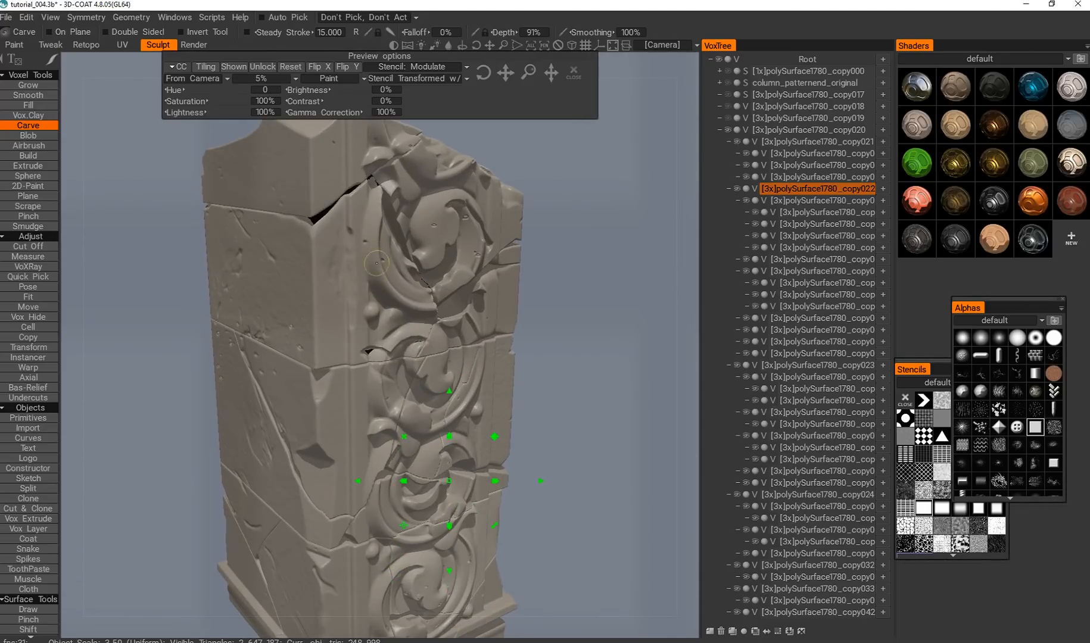
Try to roughen the second block's scroll ornament with the Vox.Clay brush and undo the strokes.
click(28, 115)
ctrl+click(382, 258)
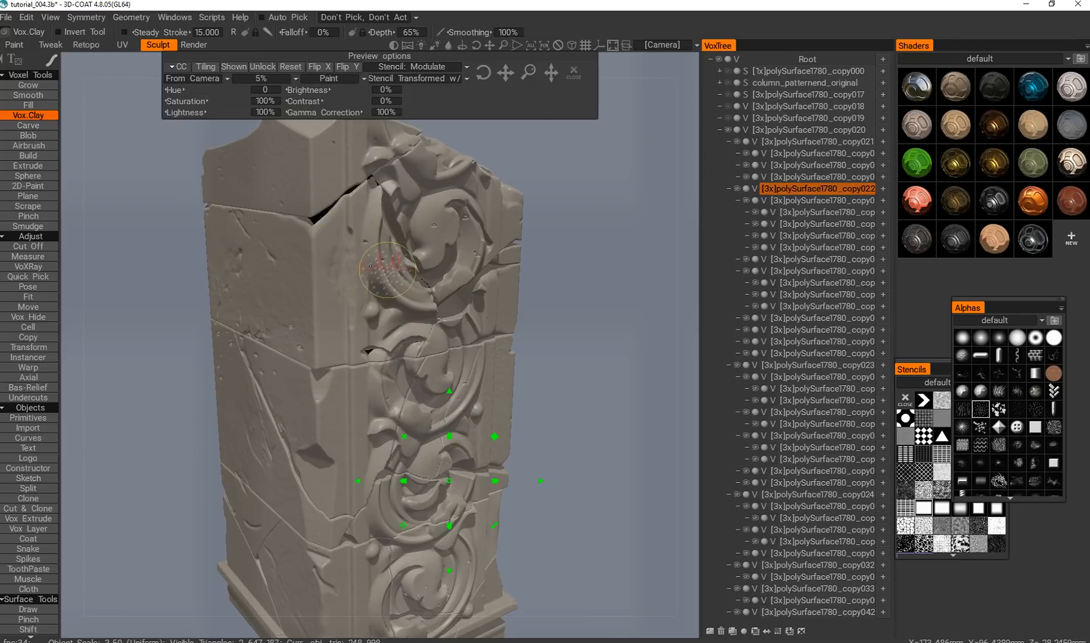
ctrl+click(374, 244)
ctrl+click(378, 256)
mouse_move(379, 261)
shift+mouse_down()
mouse_move(384, 283)
mouse_move(383, 248)
shift+mouse_up()
mouse_move(330, 307)
ctrl+mouse_down()
mouse_move(315, 327)
mouse_move(341, 360)
ctrl+mouse_up()
scroll(340, 360, down, 2)
alt+drag(341, 360, 241, 342)
alt+middle_drag(241, 342, 280, 394)
scroll(286, 317, up, 3)
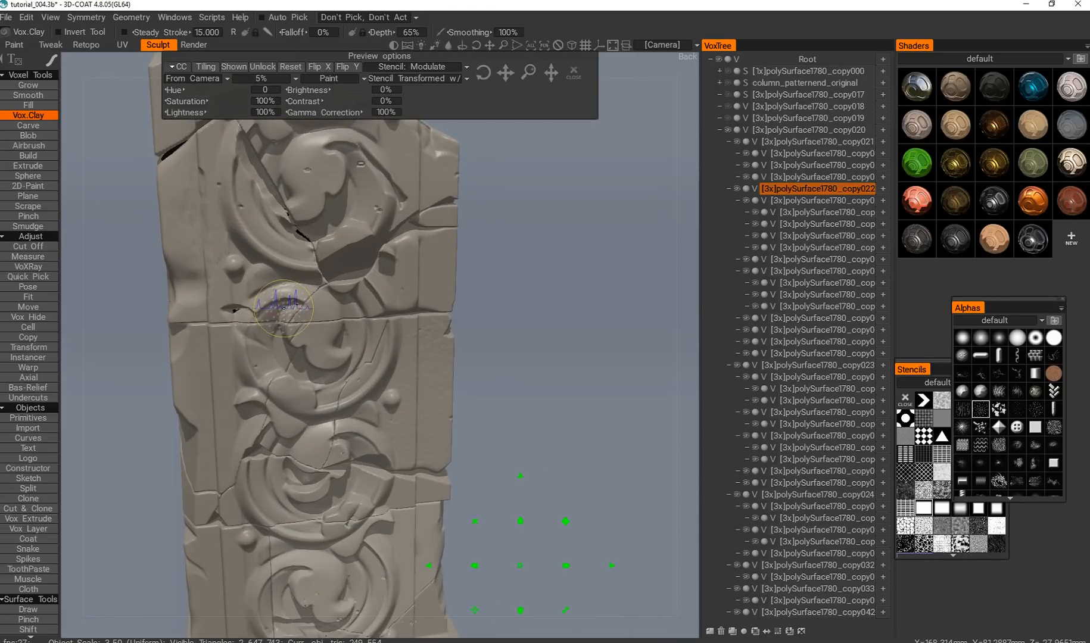
key(ctrl+z)
key(ctrl+z)
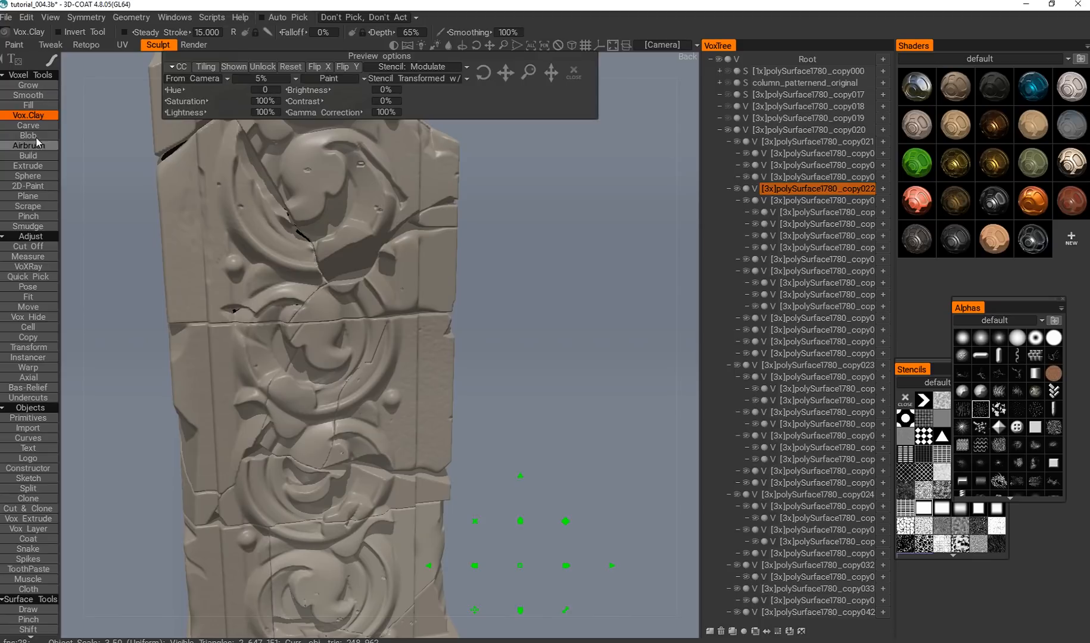
Carve broken chips into the outer curl of the second block's scroll ornament at 150% depth.
click(37, 125)
click(267, 218)
mouse_move(272, 234)
mouse_down()
mouse_move(256, 191)
mouse_move(259, 236)
mouse_up()
alt+middle_drag(253, 258, 277, 250)
right_drag(277, 251, 283, 237)
drag(272, 211, 263, 207)
drag(262, 164, 263, 167)
right_drag(281, 337, 287, 365)
middle_drag(231, 368, 266, 342)
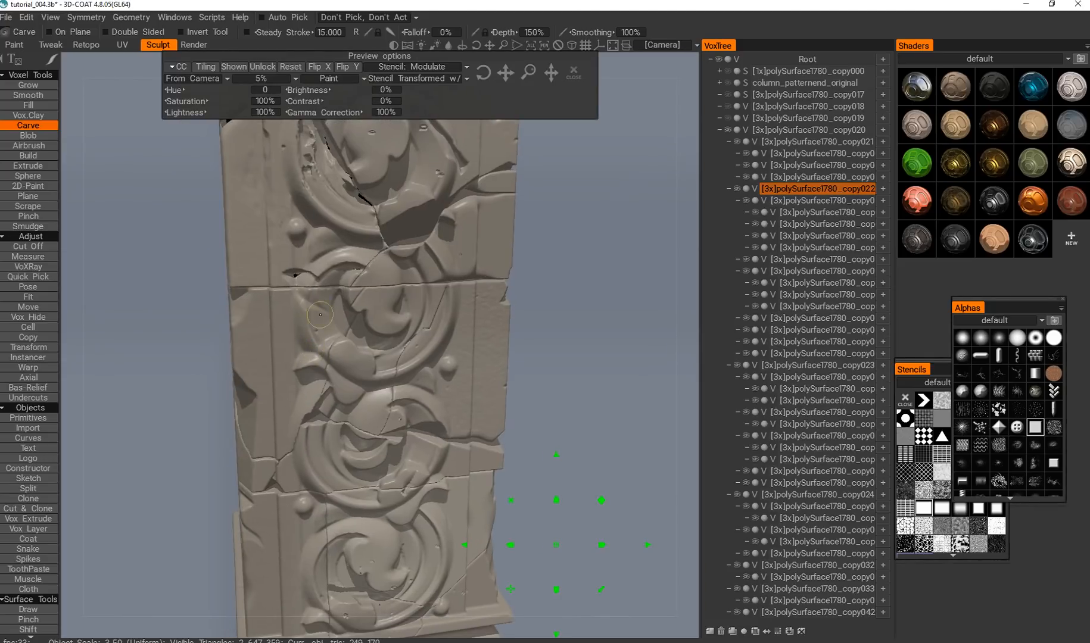
Target the block above the diagonal crack and carve damage into the outer edge of its scroll ornament at 162% depth.
right_drag(279, 347, 268, 356)
key(h)
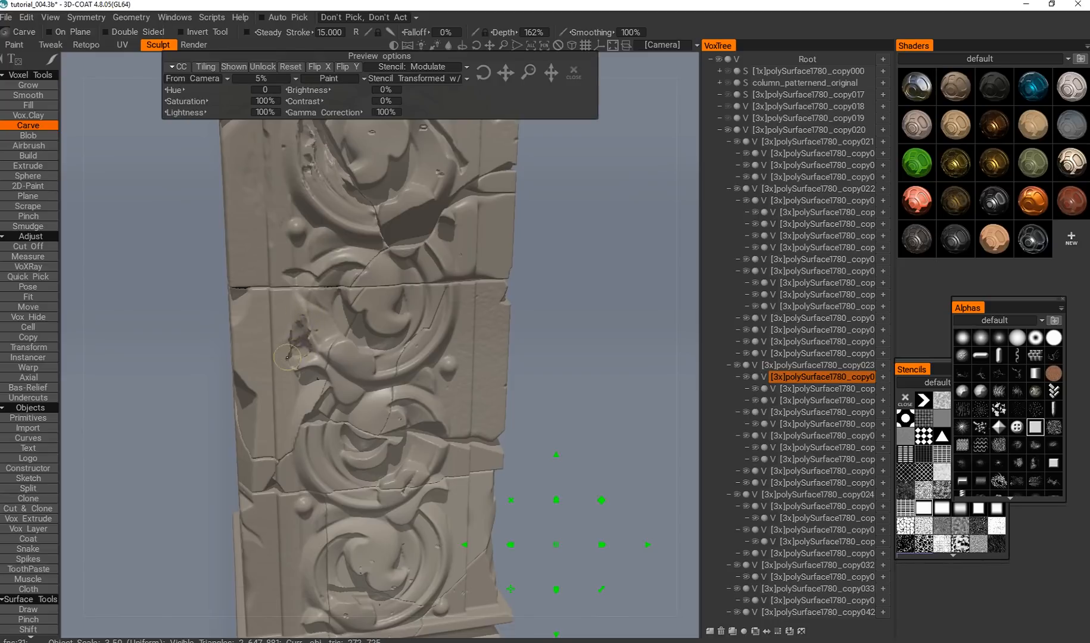
drag(290, 326, 287, 374)
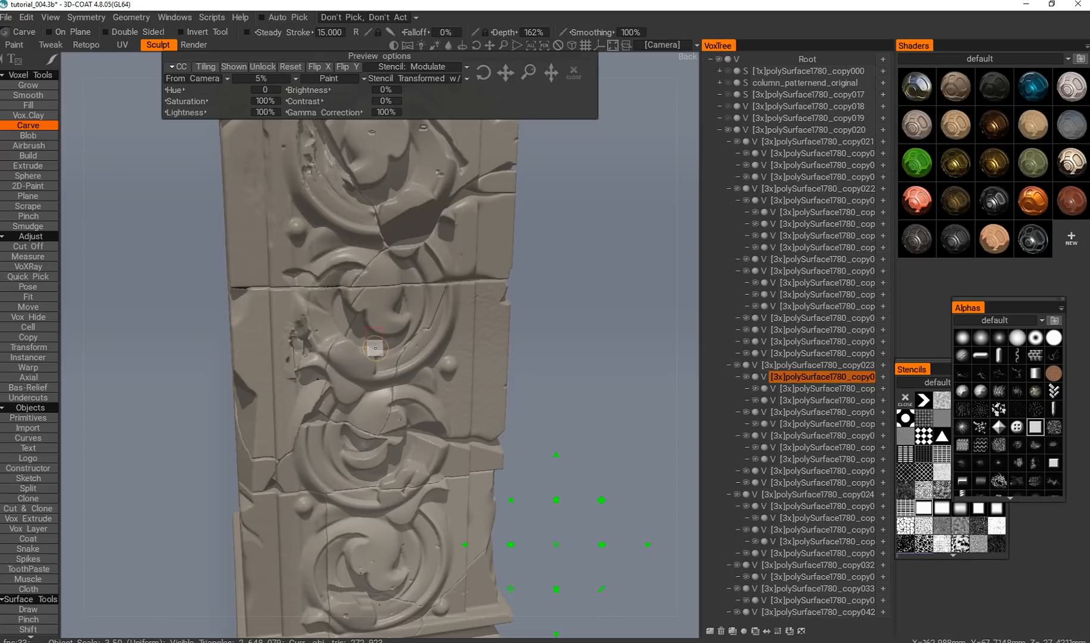
Carve rough damage into the plain face between the triangular chip and the lower end of the diagonal crack.
scroll(449, 369, down, 5)
alt+drag(449, 369, 495, 375)
scroll(410, 381, up, 2)
alt+middle_drag(375, 353, 347, 323)
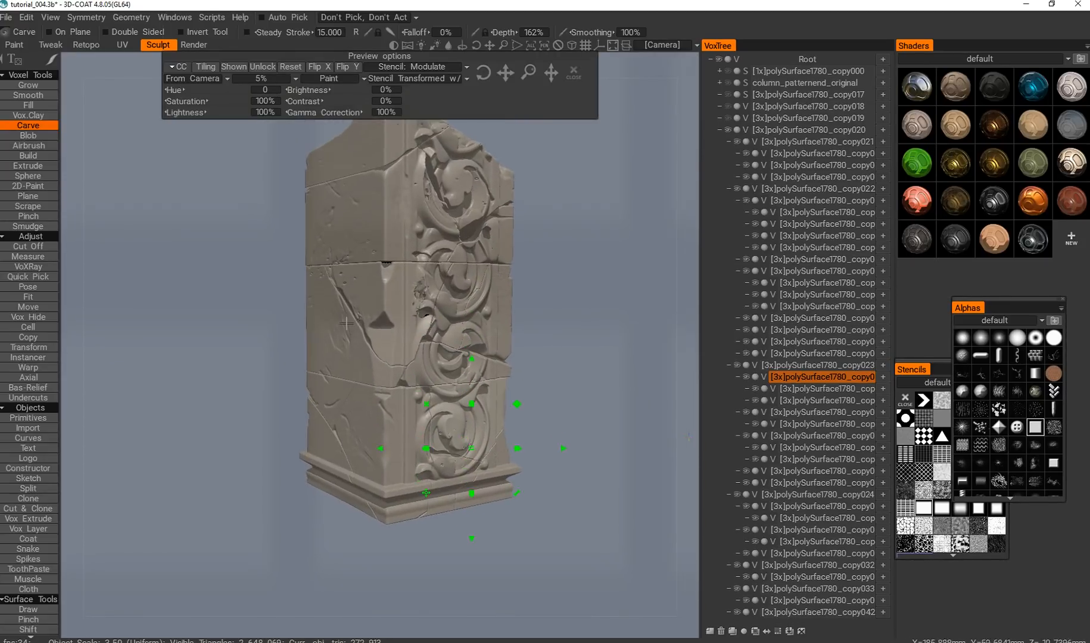
scroll(359, 321, up, 2)
alt+drag(359, 321, 366, 356)
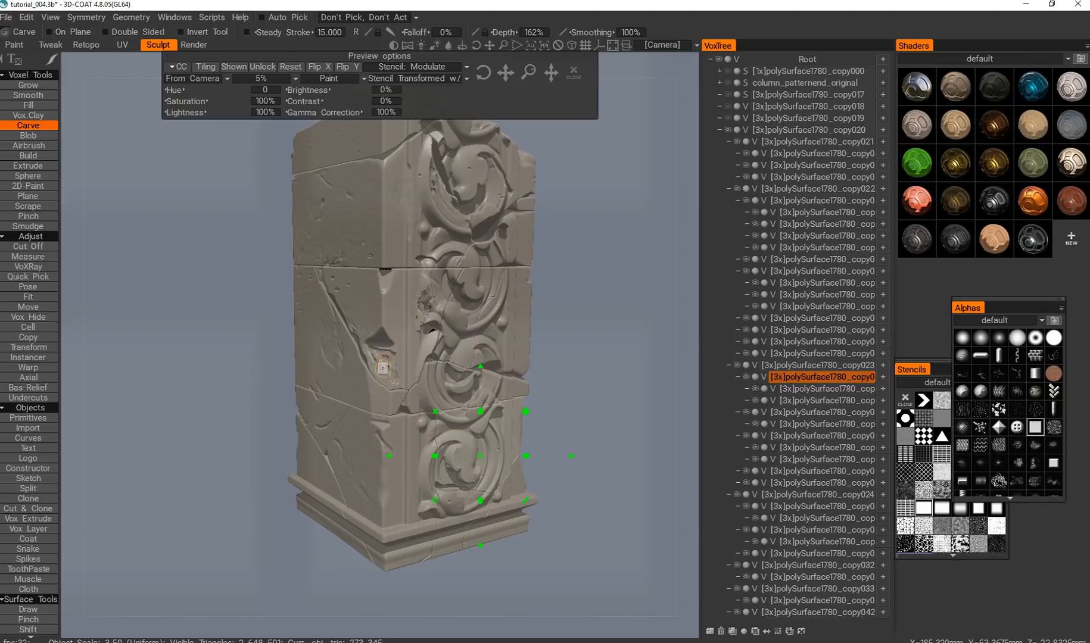
Soften the freshly carved damage below the triangular chip with the Smooth brush at 65% depth.
key(s)
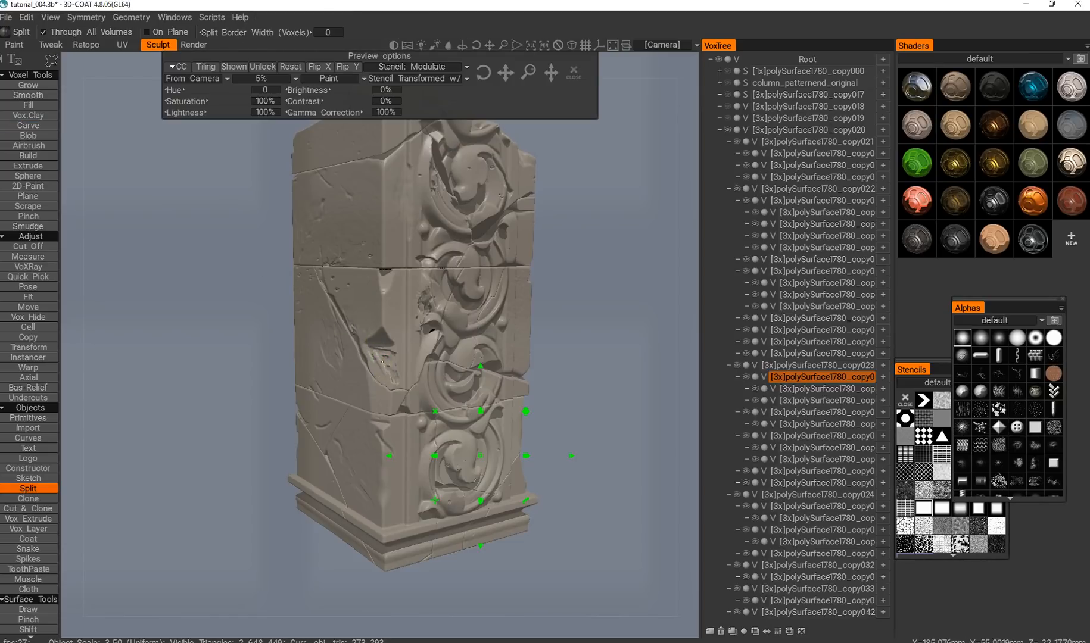
key(shift)
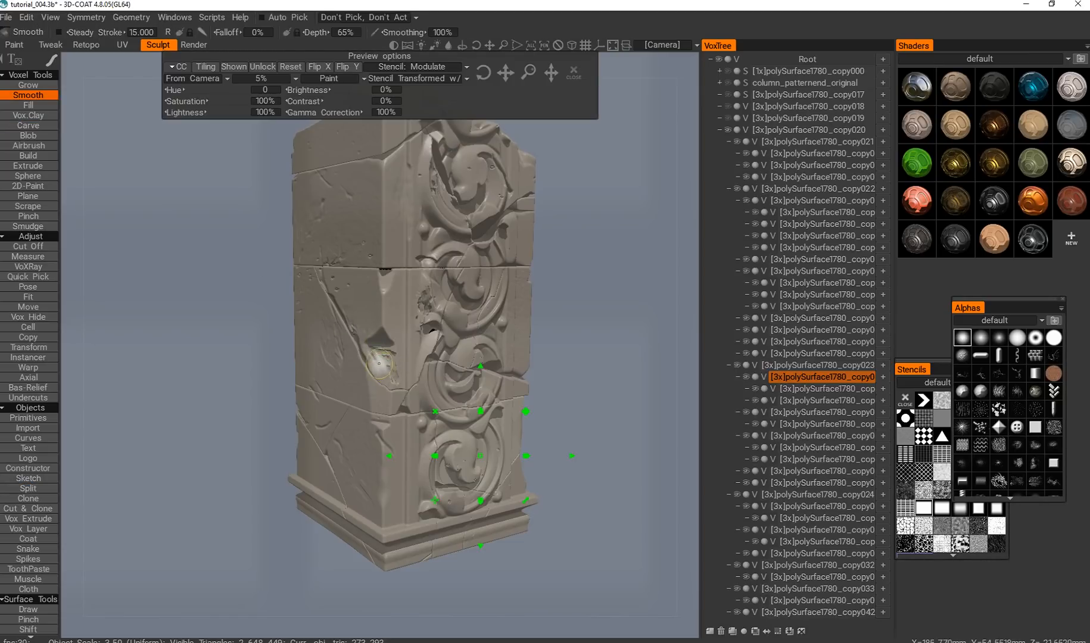
alt+right_drag(427, 324, 413, 335)
alt+drag(412, 335, 431, 356)
alt+right_drag(431, 356, 431, 338)
alt+drag(431, 338, 386, 314)
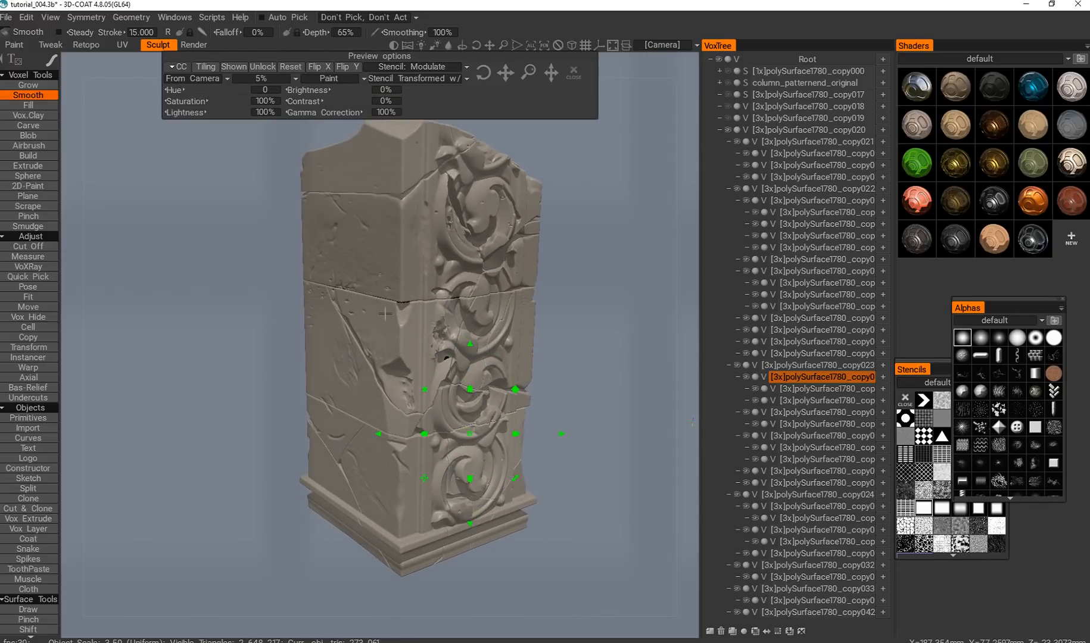
Examine the broken column copy's cracks, chipped corner and damaged scroll ornaments from several angles.
key(t)
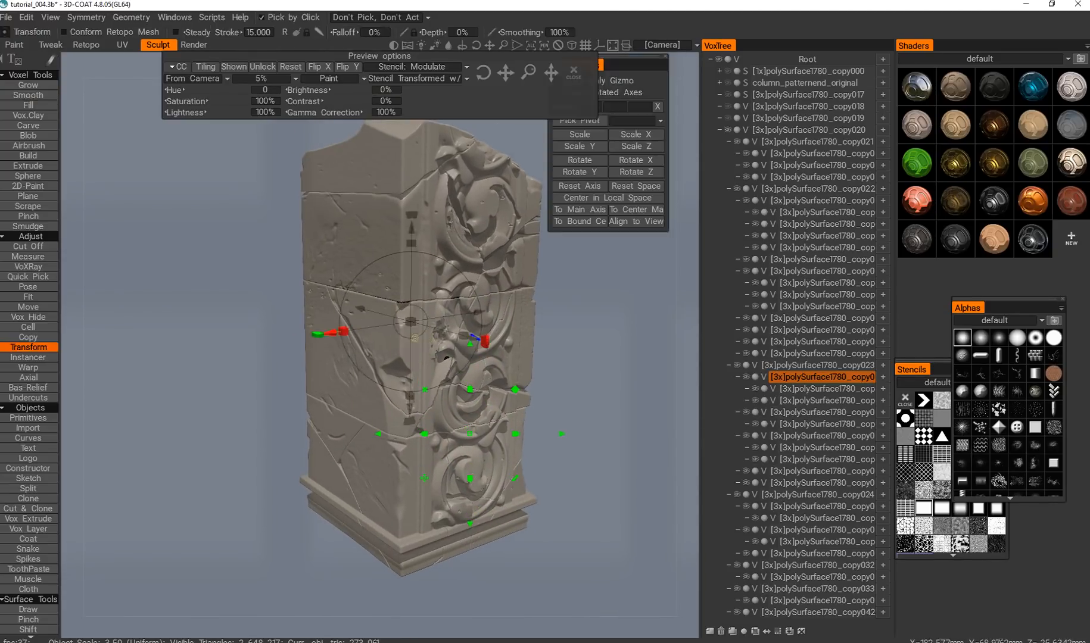
alt+middle_drag(426, 290, 429, 298)
alt+drag(429, 298, 472, 236)
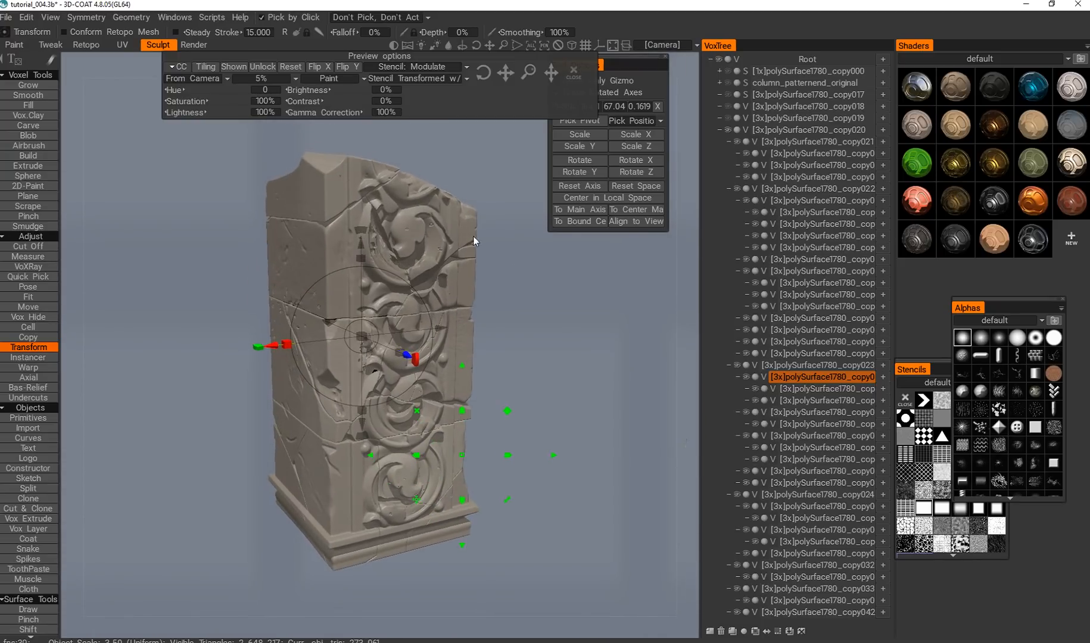
mouse_move(511, 326)
alt+mouse_down()
mouse_move(489, 319)
mouse_move(509, 326)
mouse_move(503, 345)
alt+mouse_up()
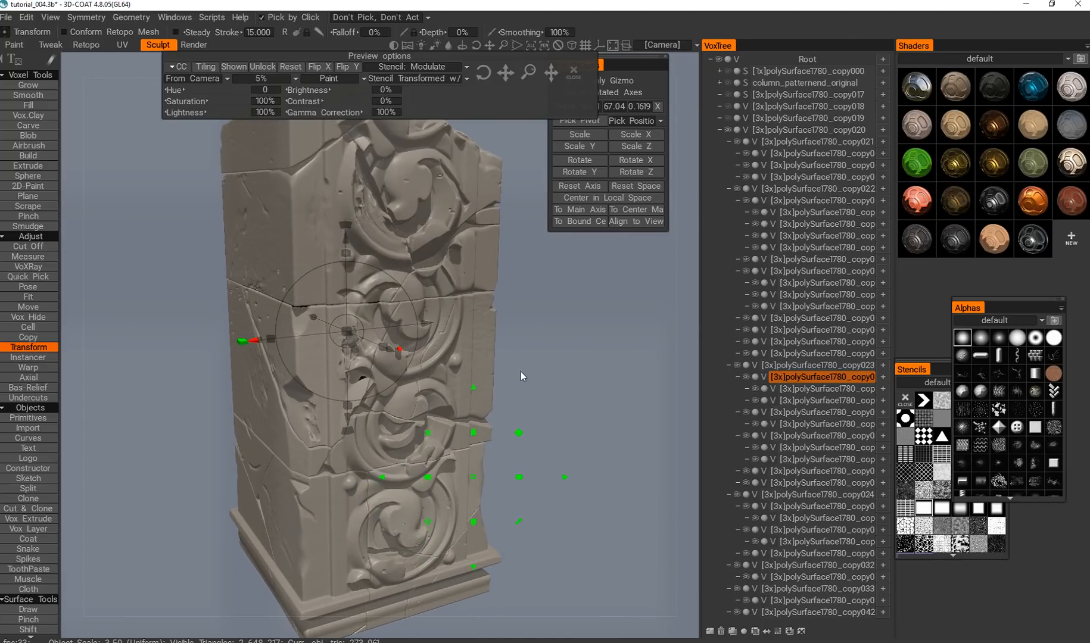
alt+drag(514, 333, 549, 361)
scroll(499, 274, up, 4)
scroll(497, 279, down, 1)
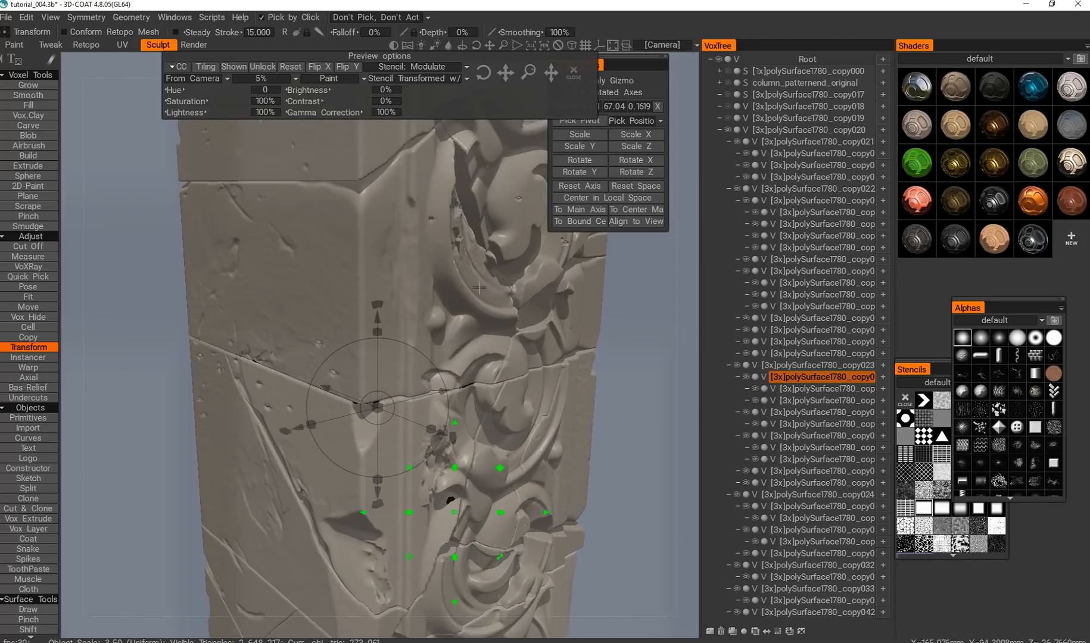
scroll(483, 296, down, 3)
alt+drag(481, 298, 458, 257)
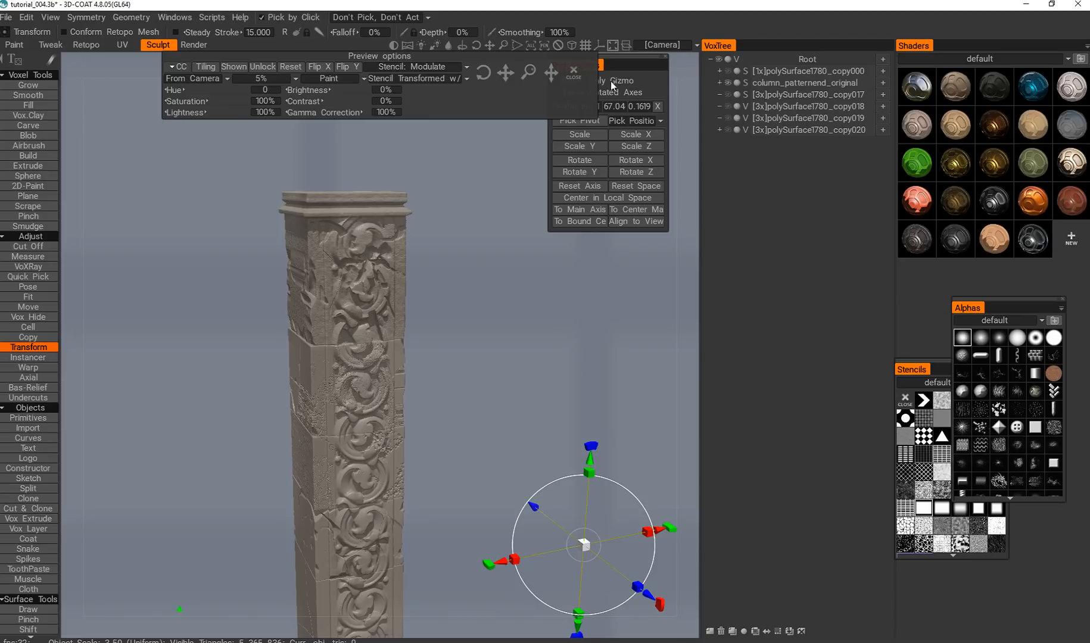
Close the stencil preview options and move the transform options clear of them.
drag(579, 78, 569, 94)
click(575, 72)
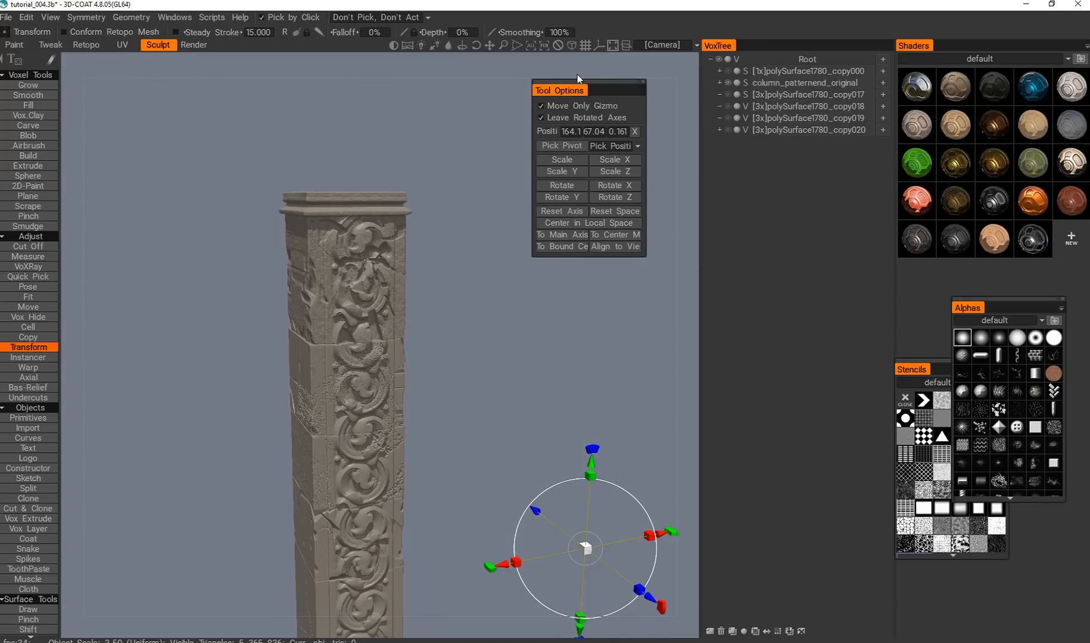
Examine the original column's weathered top block, covering its carved scroll face, corner edge and eroded plain side.
alt+right_drag(205, 387, 303, 384)
mouse_move(304, 384)
alt+mouse_down()
mouse_move(357, 374)
mouse_move(351, 358)
mouse_move(292, 384)
alt+mouse_up()
click(355, 375)
alt+right_drag(292, 385, 364, 394)
alt+drag(364, 394, 330, 405)
alt+right_drag(330, 405, 307, 413)
alt+drag(307, 413, 370, 427)
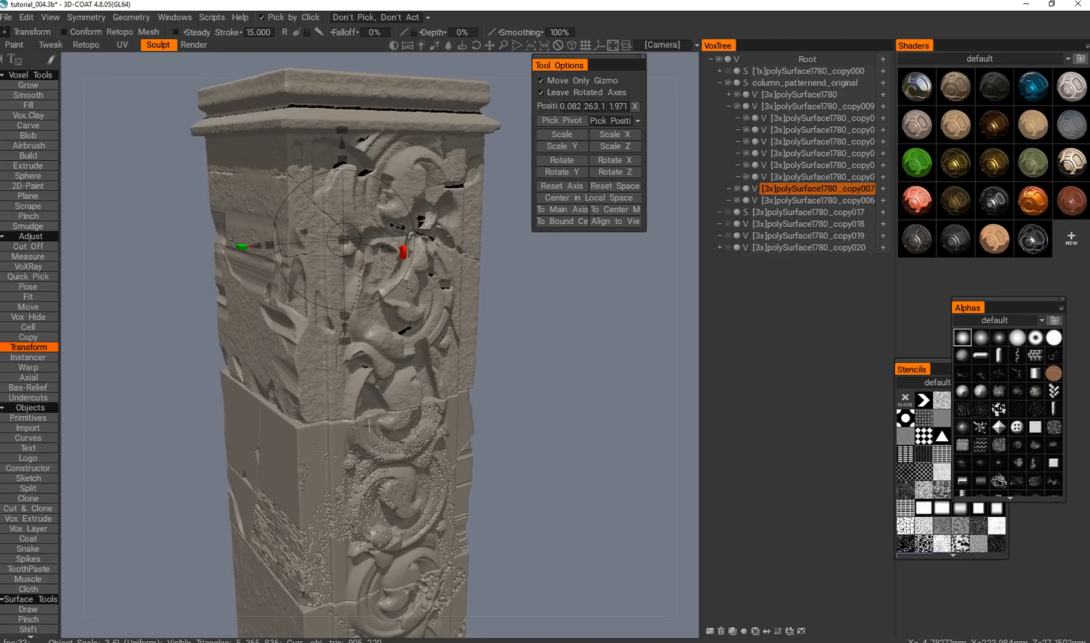
alt+drag(275, 408, 314, 411)
alt+right_drag(313, 412, 329, 414)
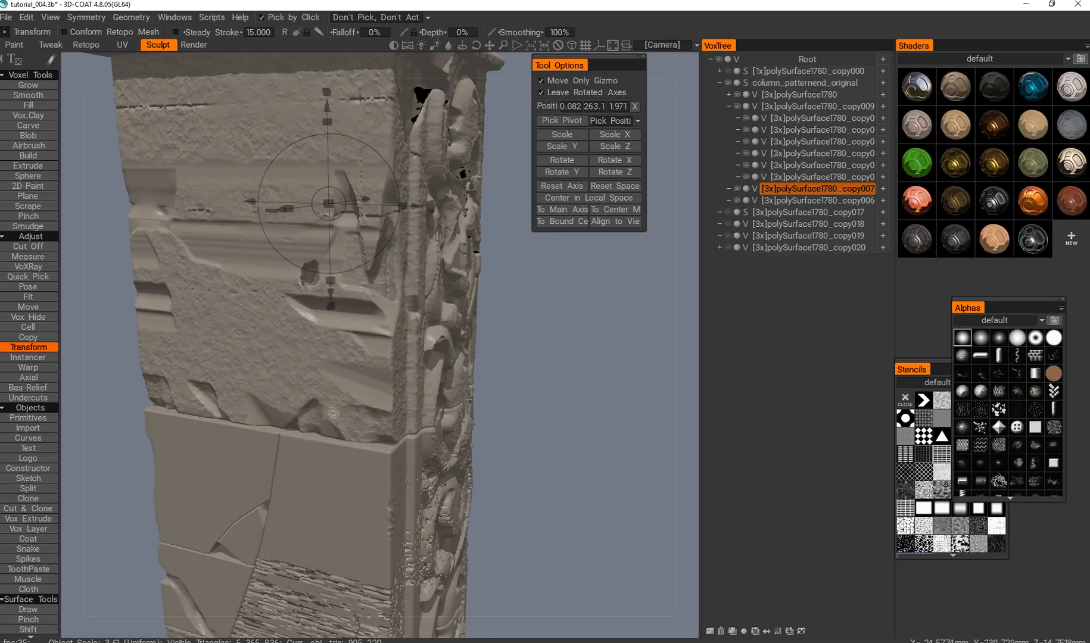
alt+drag(329, 413, 296, 414)
alt+right_drag(297, 415, 308, 416)
alt+drag(307, 415, 287, 415)
alt+right_drag(287, 415, 274, 413)
alt+drag(274, 413, 350, 418)
Examine the original column's front face from the capital down to the pitted scroll blocks.
alt+middle_drag(266, 340, 254, 392)
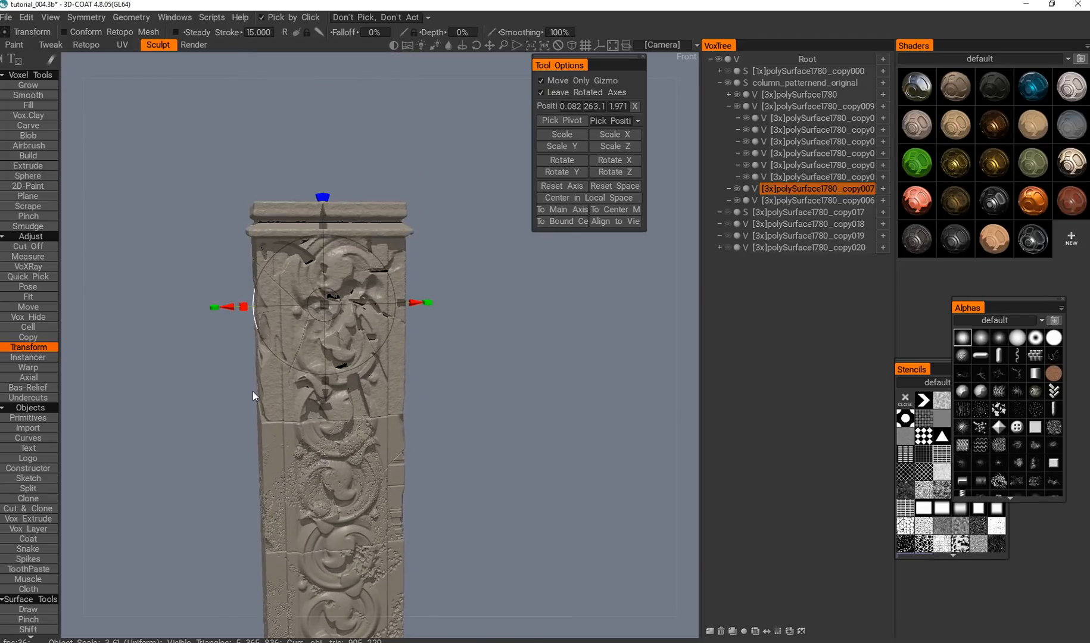
alt+right_drag(253, 392, 275, 392)
alt+drag(313, 406, 330, 444)
alt+right_drag(329, 444, 319, 431)
alt+drag(319, 431, 271, 422)
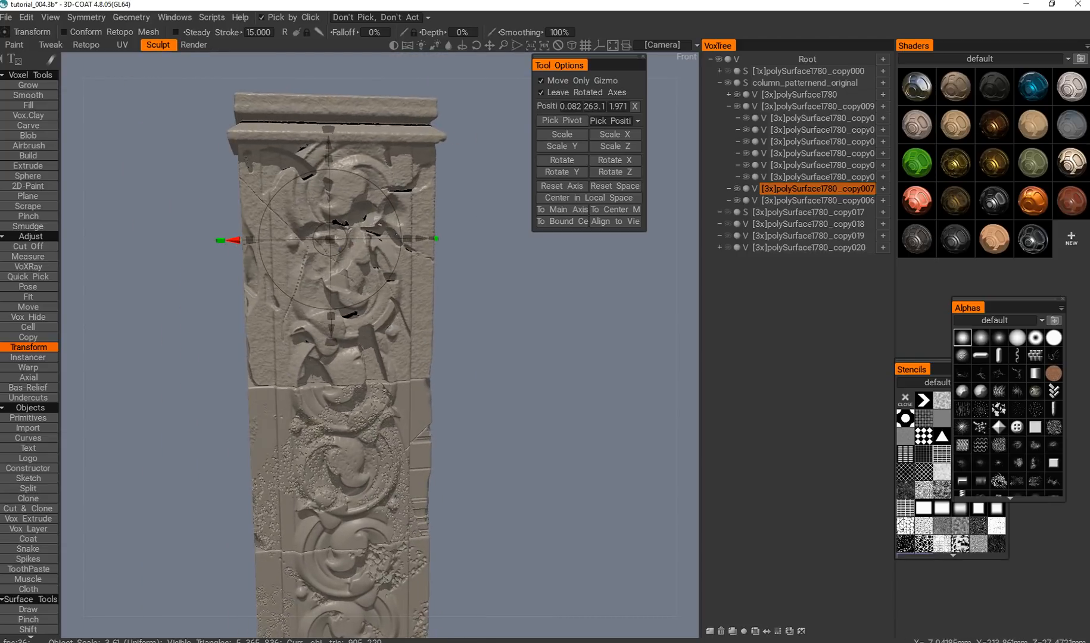
alt+middle_drag(362, 434, 348, 459)
alt+right_drag(349, 458, 337, 436)
alt+middle_drag(319, 469, 328, 435)
alt+right_drag(327, 435, 325, 471)
alt+drag(325, 471, 304, 454)
alt+middle_drag(303, 454, 335, 388)
alt+drag(335, 411, 356, 426)
Examine the pitted block below the top block, including its scroll ornament and the layered erosion on its side.
mouse_move(349, 447)
alt+right_down()
mouse_move(359, 469)
mouse_move(342, 465)
alt+right_up()
alt+drag(341, 465, 319, 463)
click(293, 411)
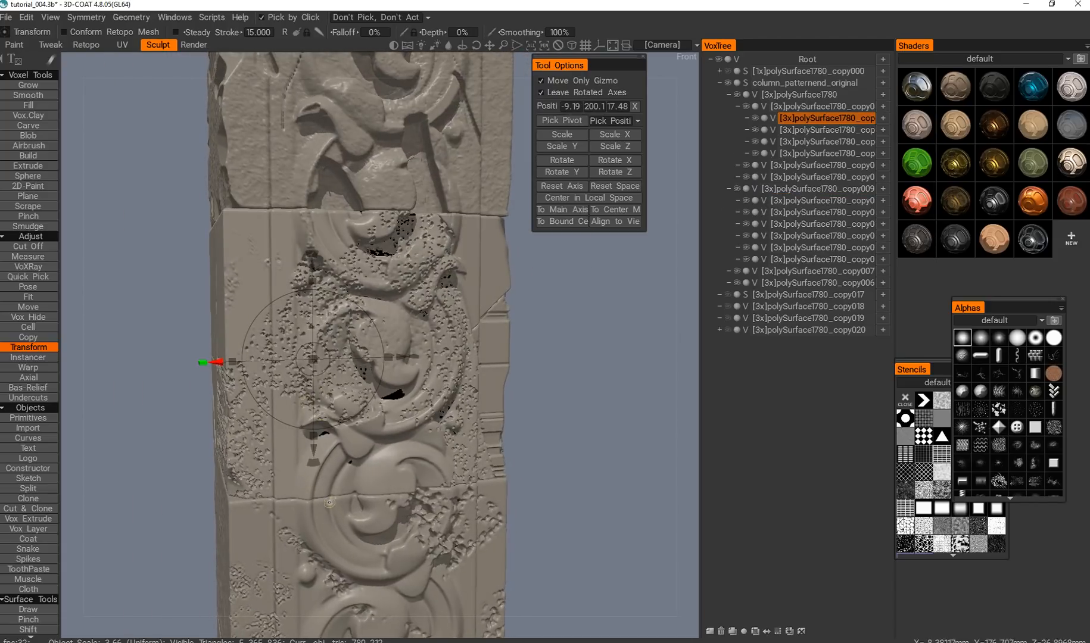
alt+drag(418, 447, 435, 252)
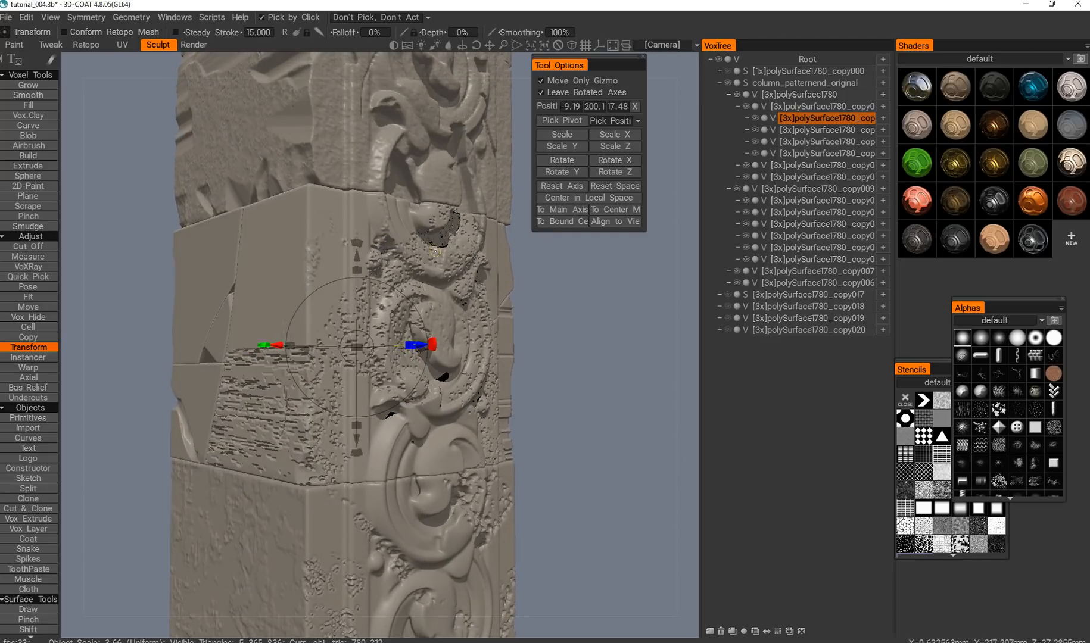
alt+drag(411, 467, 328, 508)
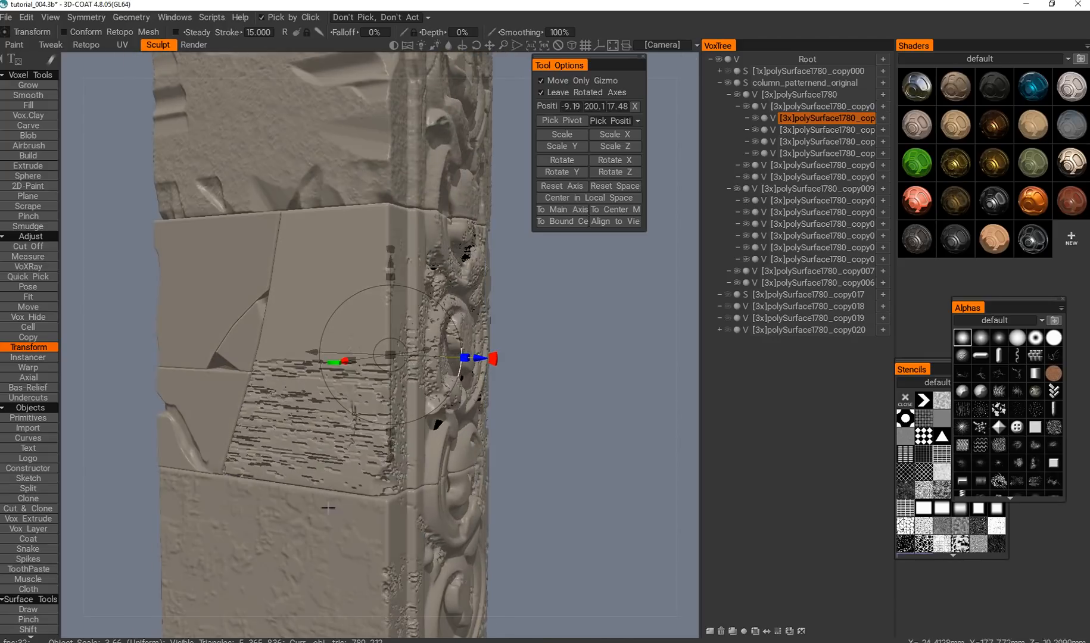
alt+drag(429, 536, 310, 518)
alt+drag(405, 433, 343, 495)
alt+middle_drag(386, 497, 367, 422)
alt+right_drag(367, 422, 316, 545)
alt+middle_drag(316, 545, 332, 392)
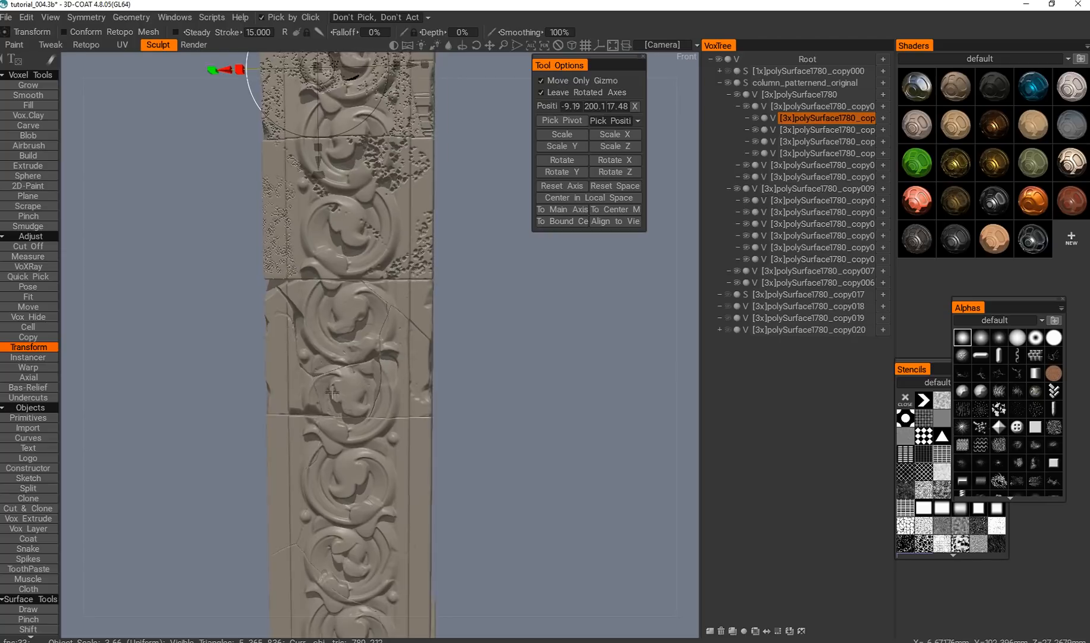
Isolate the cracked middle block by showing only its main piece and its child pieces.
alt+drag(332, 392, 355, 386)
key(h)
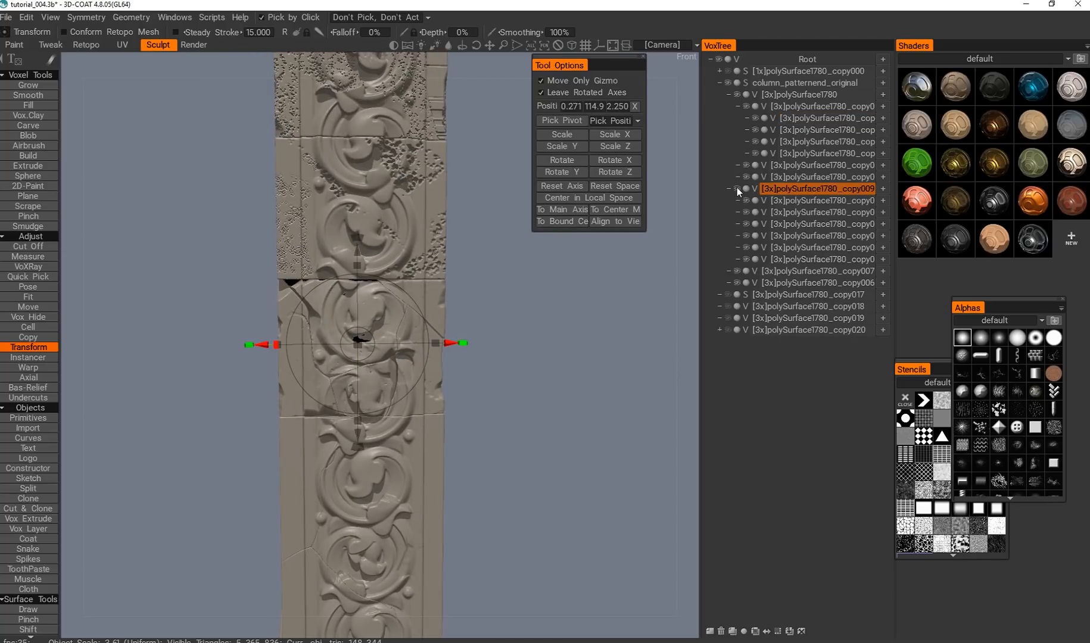
alt+click(738, 190)
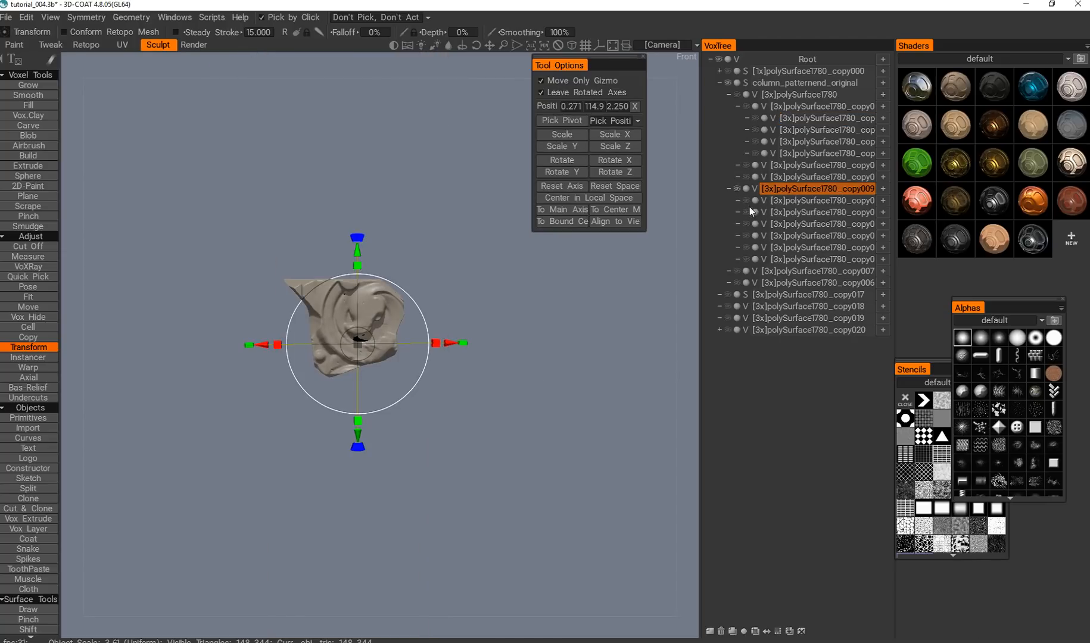
click(745, 248)
click(746, 259)
Examine the isolated block's cracked ornament, deep side crack and chipped corners from the front and side.
alt+drag(535, 435, 515, 447)
key(q)
alt+drag(474, 384, 304, 437)
alt+drag(312, 380, 410, 341)
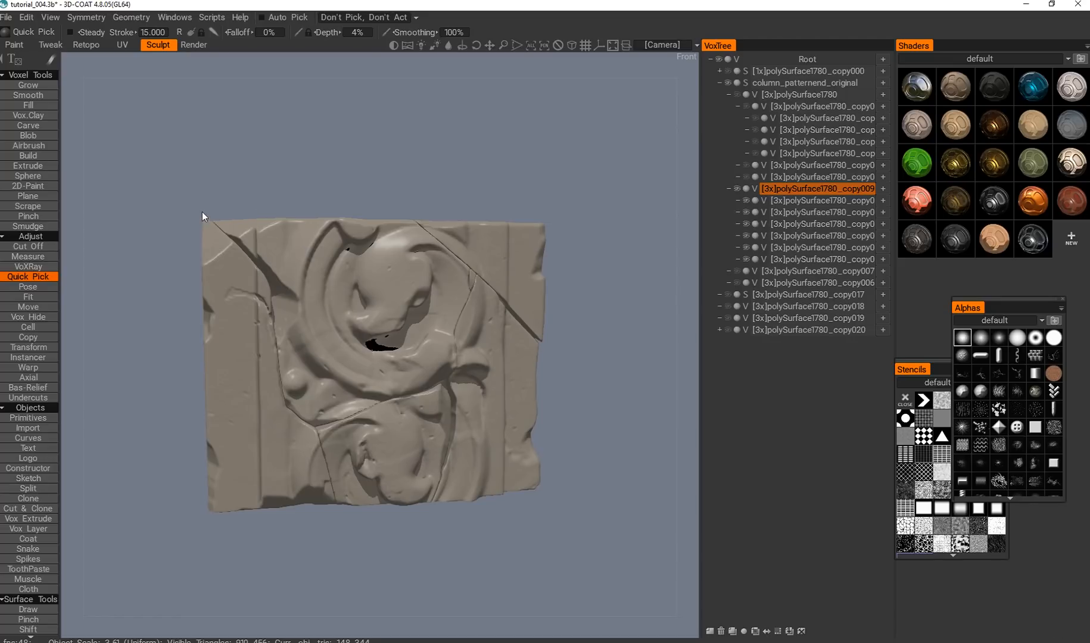
alt+drag(407, 438, 344, 259)
alt+drag(371, 322, 348, 323)
alt+drag(334, 271, 333, 391)
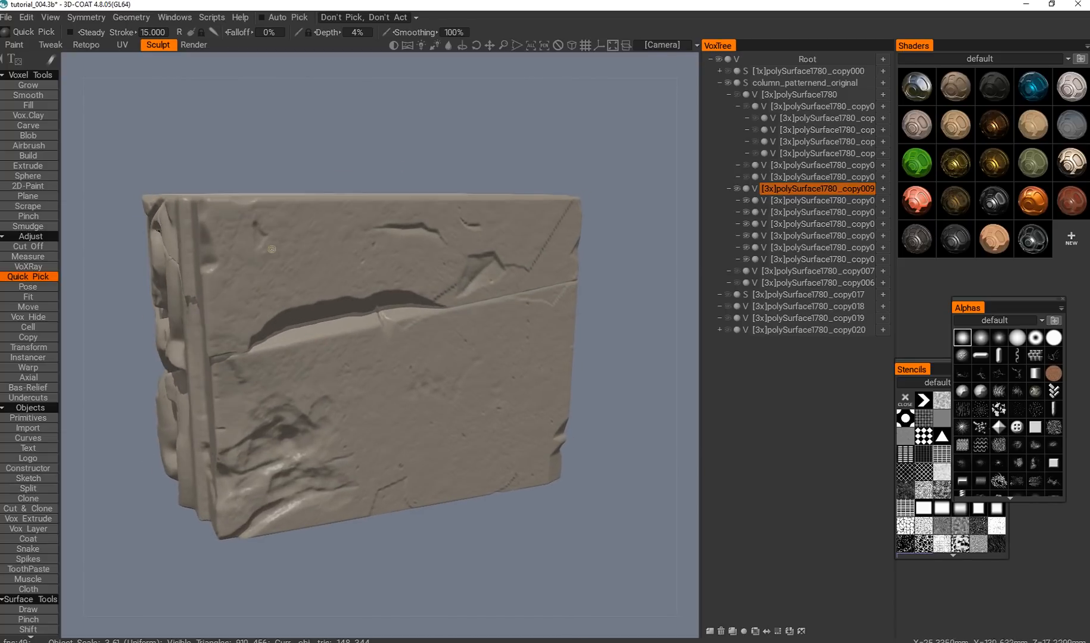
alt+drag(360, 263, 360, 298)
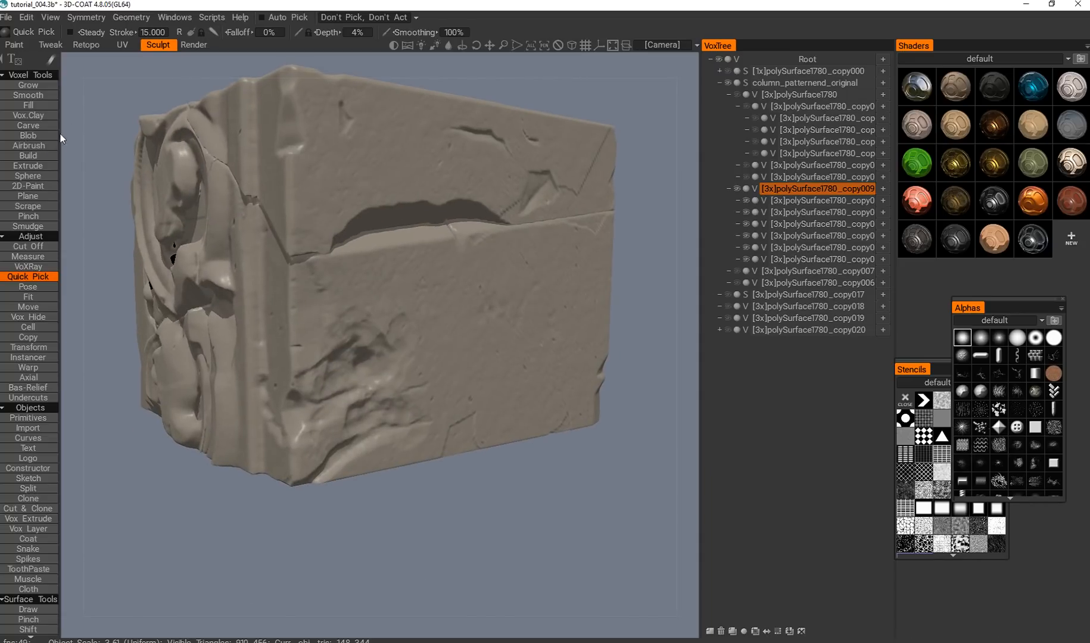
alt+drag(256, 274, 199, 286)
alt+right_drag(364, 298, 292, 304)
alt+drag(292, 304, 299, 255)
alt+drag(387, 393, 483, 352)
Show the whole original column again and examine how the cracked block sits between its neighbours.
alt+click(738, 188)
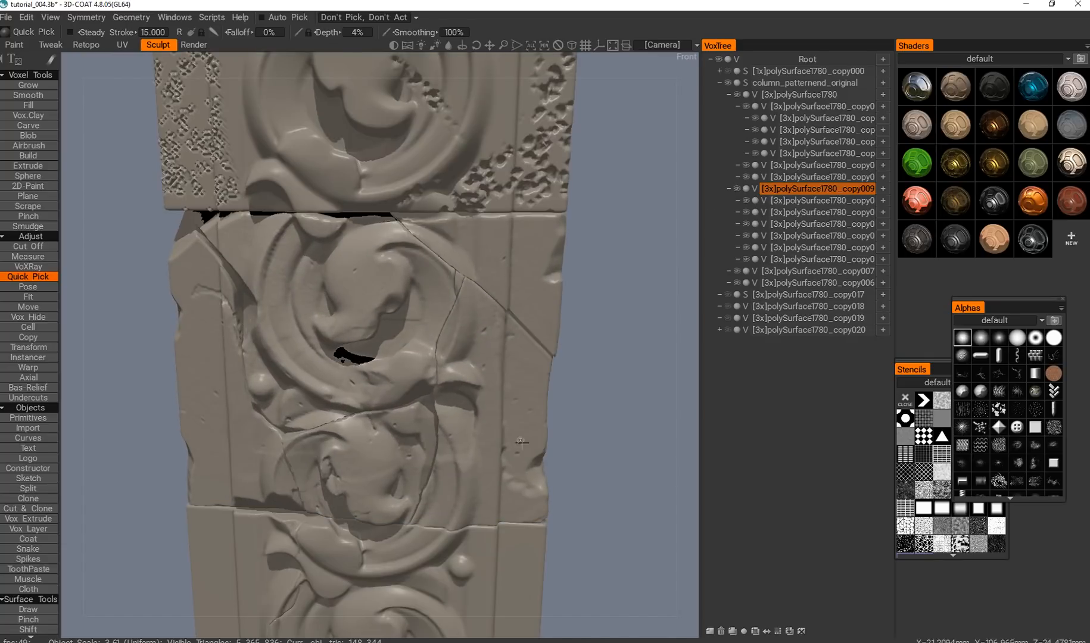
alt+right_drag(515, 438, 475, 367)
alt+right_drag(438, 317, 472, 379)
alt+drag(448, 379, 343, 415)
alt+middle_drag(343, 415, 345, 332)
alt+drag(345, 333, 300, 326)
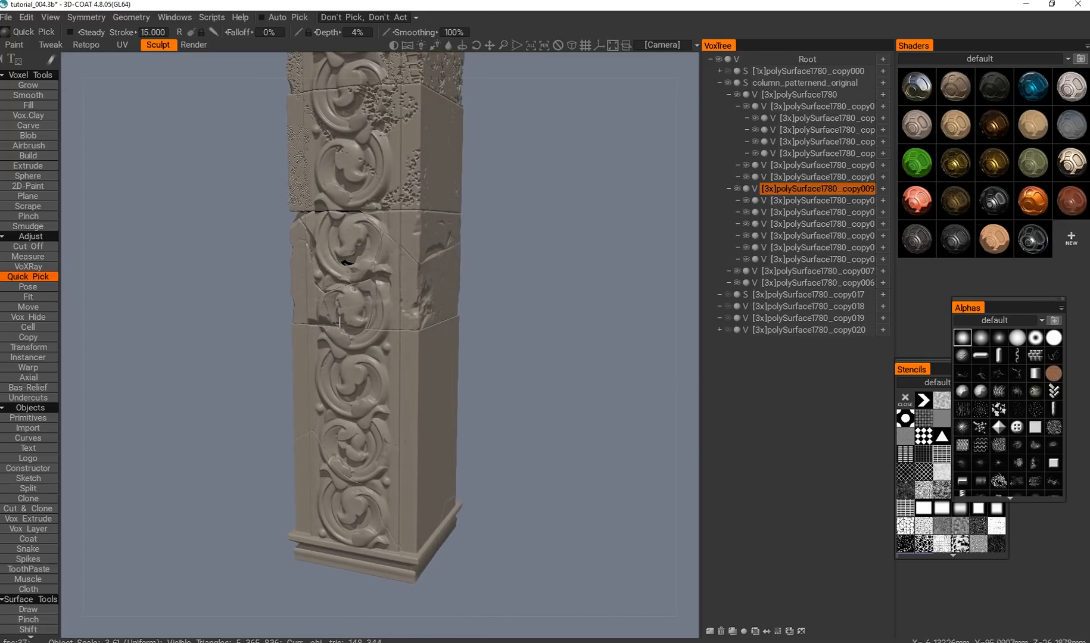
alt+right_drag(299, 316, 316, 332)
alt+drag(315, 332, 380, 320)
alt+middle_drag(369, 312, 377, 330)
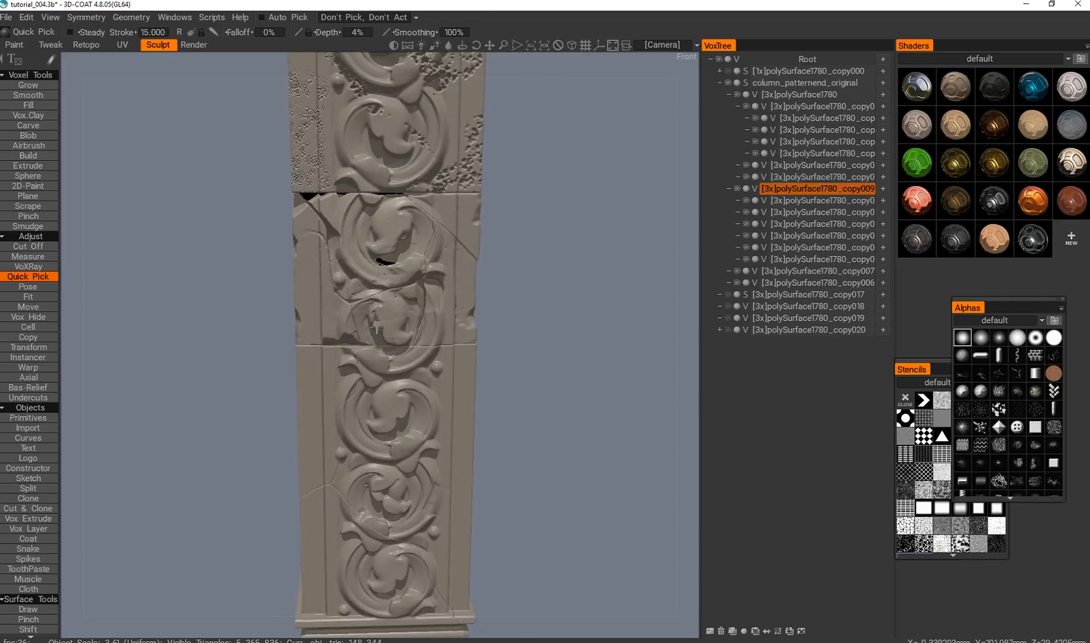
Examine the thin crack running through the scroll ornaments below the cracked block.
alt+right_drag(387, 329, 398, 344)
alt+drag(375, 334, 395, 331)
alt+middle_drag(395, 330, 382, 364)
alt+right_drag(382, 360, 408, 378)
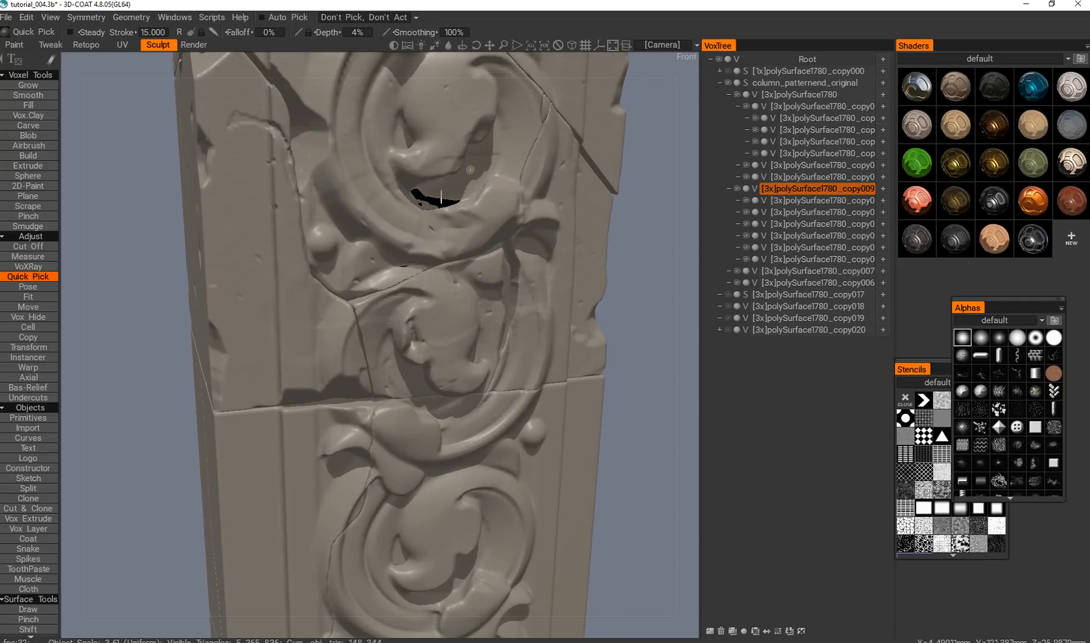
alt+drag(470, 170, 390, 243)
alt+middle_drag(382, 420, 377, 159)
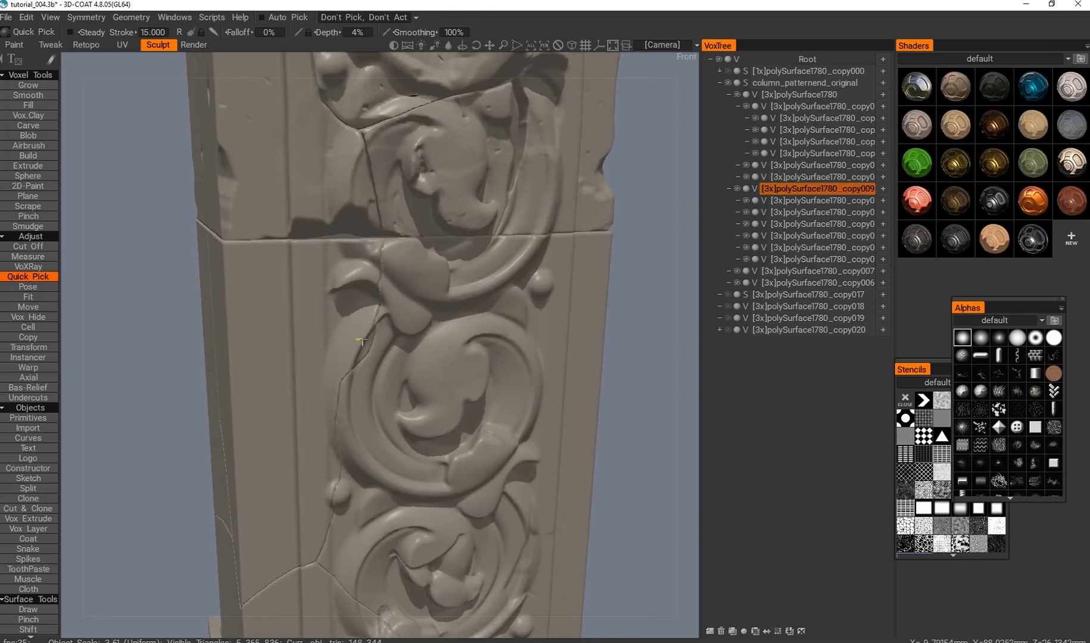
alt+drag(378, 159, 325, 157)
alt+middle_drag(274, 560, 317, 345)
alt+drag(317, 345, 335, 366)
alt+drag(280, 335, 323, 340)
Examine the cracked block's broken upper corner and the gap under the pitted block, and view the whole column.
alt+middle_drag(333, 142, 301, 525)
alt+drag(339, 310, 327, 378)
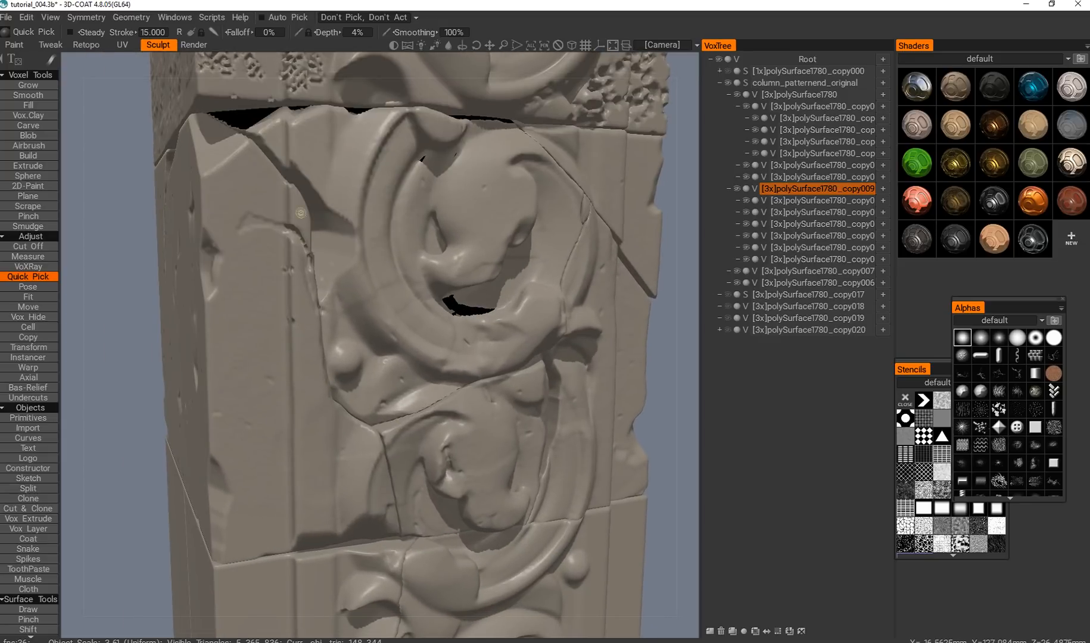
alt+drag(542, 279, 534, 173)
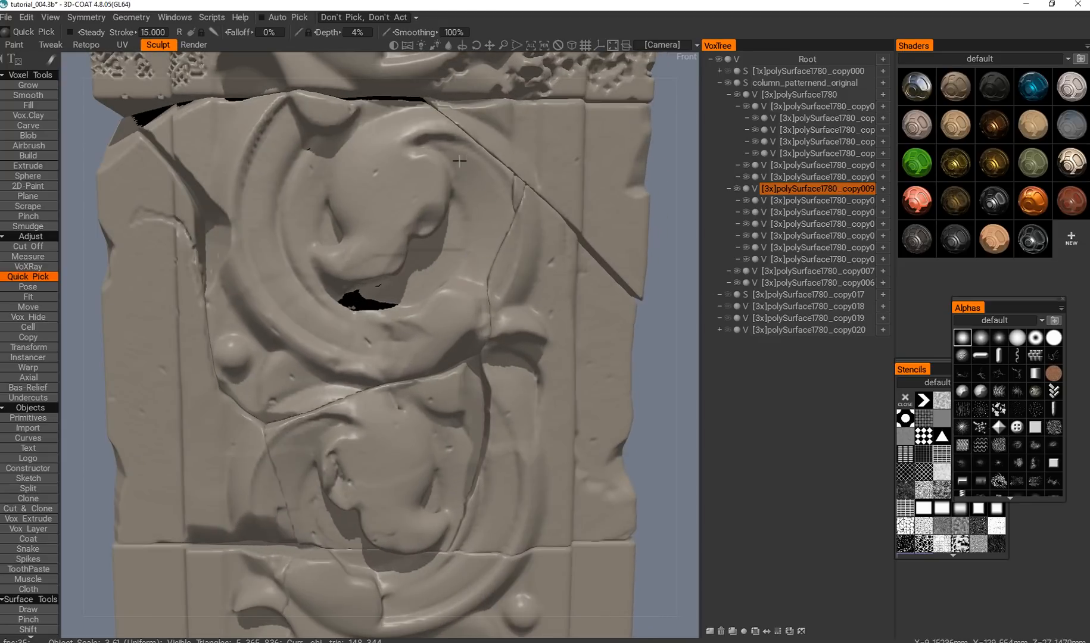
scroll(460, 160, down, 3)
alt+drag(416, 358, 432, 257)
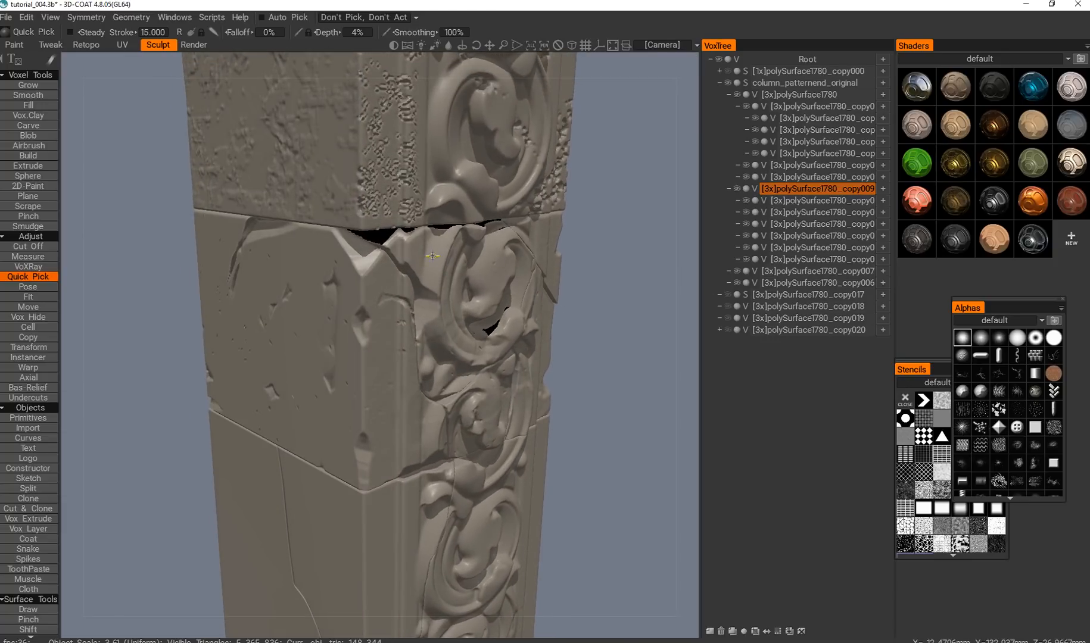
scroll(459, 365, down, 5)
alt+drag(427, 386, 468, 238)
scroll(456, 383, up, 2)
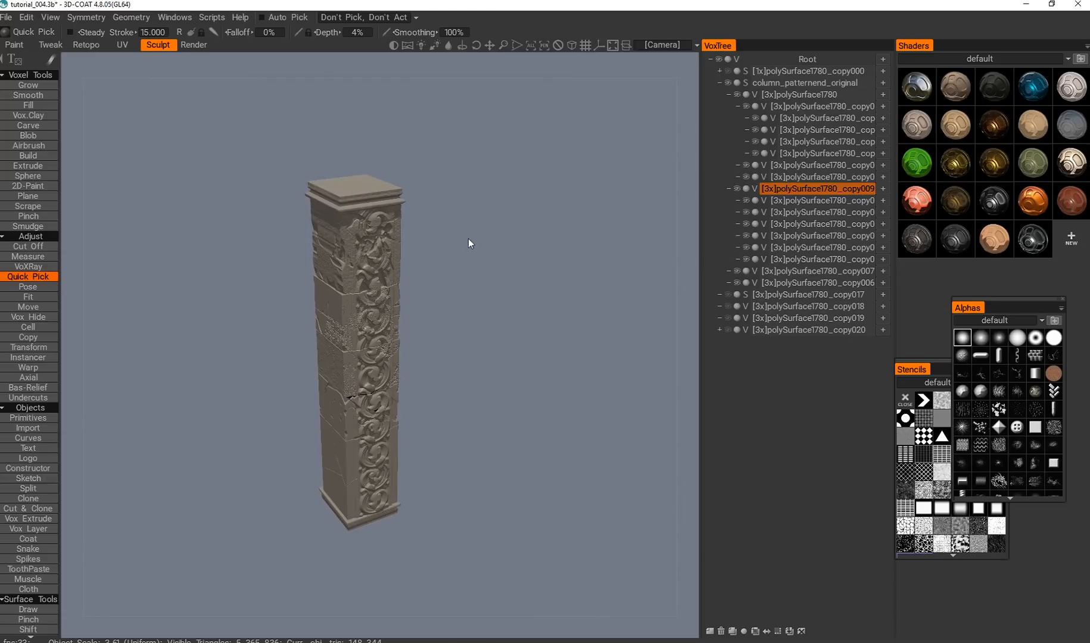
Collapse and hide column_patternend_original, and show the undamaged polySurface1780_copy000 column for comparison.
click(729, 188)
click(720, 82)
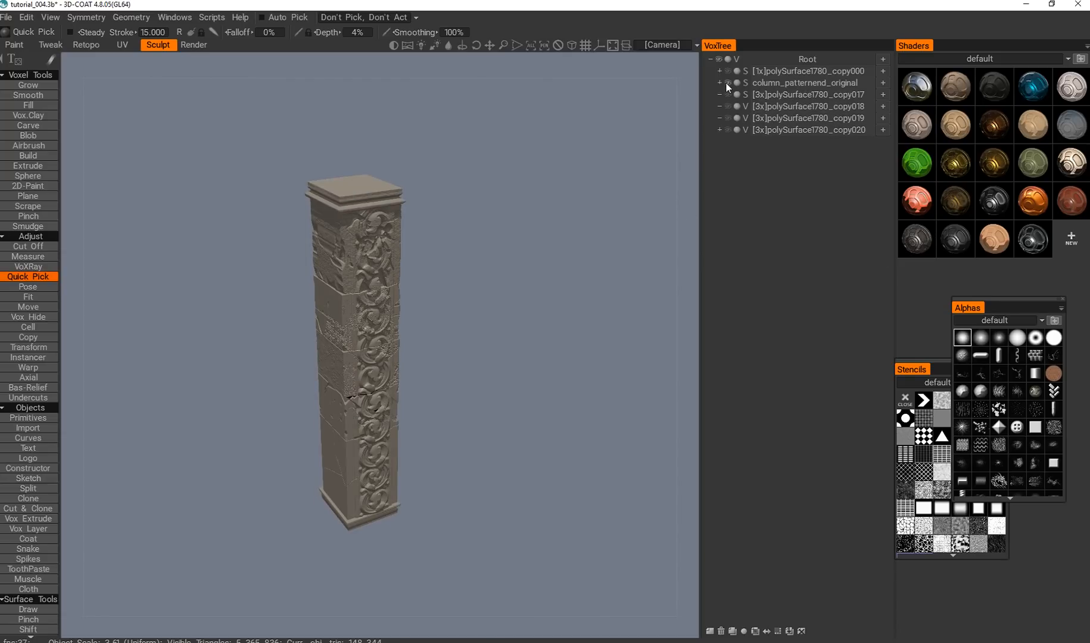
click(728, 83)
click(728, 71)
drag(549, 274, 481, 357)
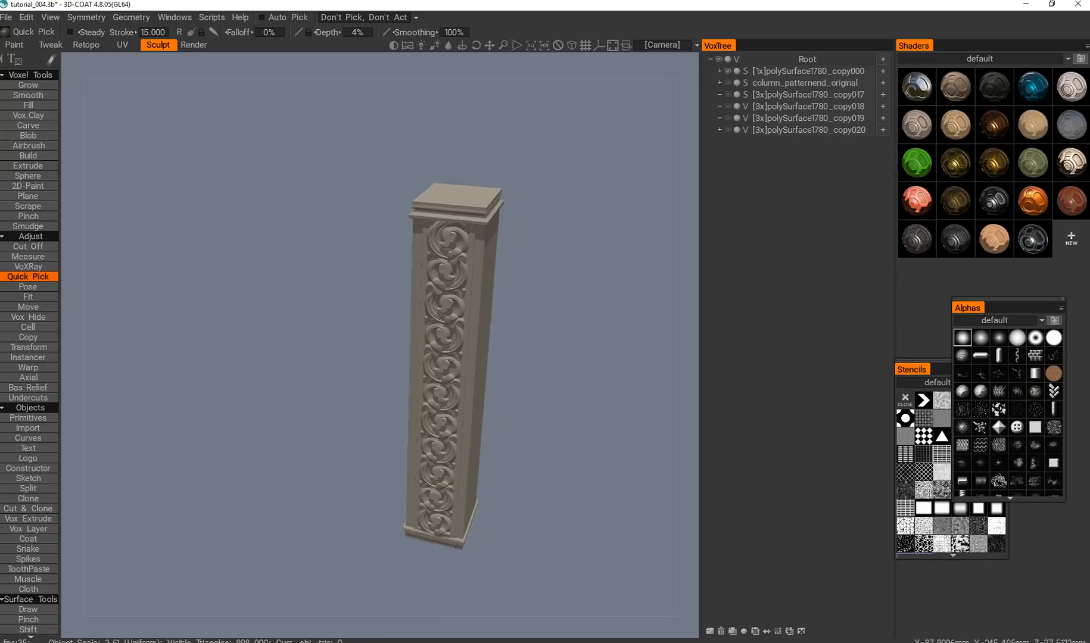
middle_drag(481, 364, 455, 344)
scroll(462, 339, up, 3)
drag(459, 337, 476, 308)
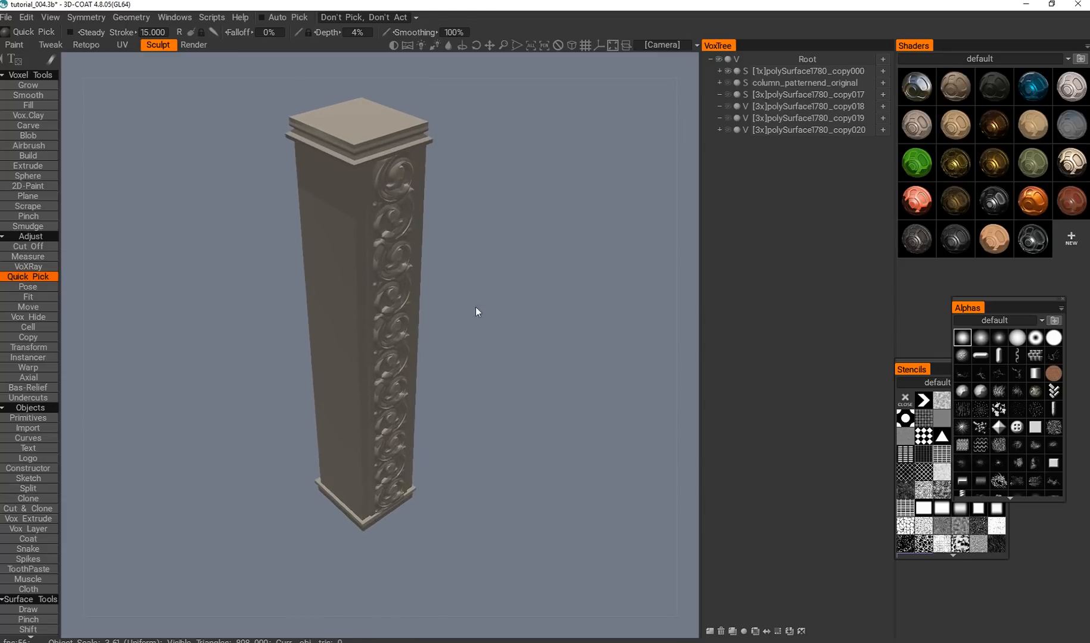
Hide the undamaged polySurface1780_copy000 column and show the weathered column_patternend_original again.
middle_drag(476, 308, 475, 357)
click(728, 70)
click(728, 82)
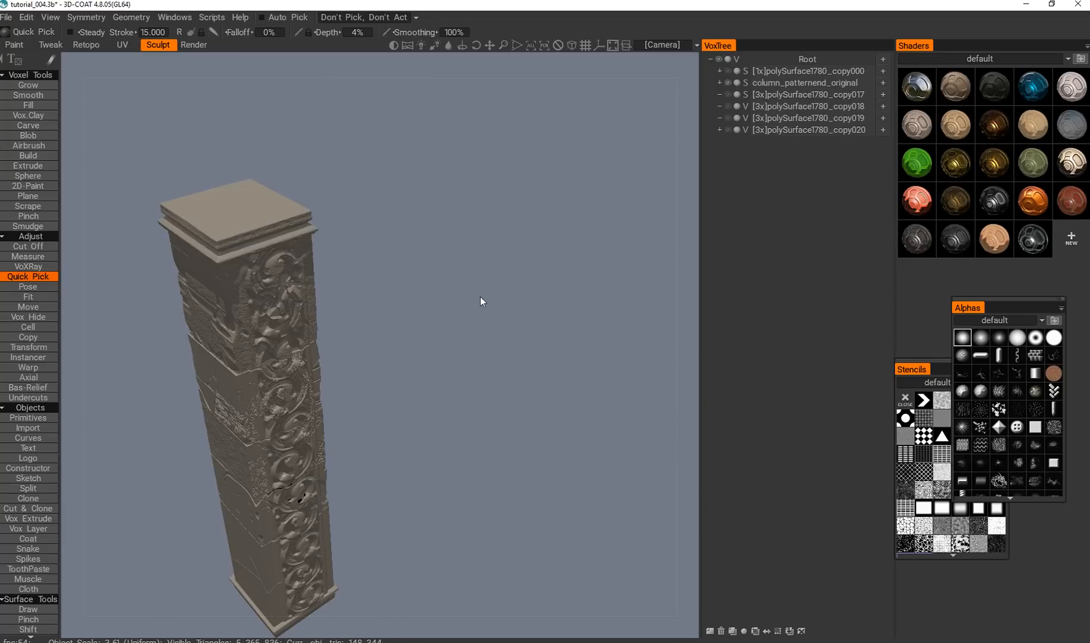